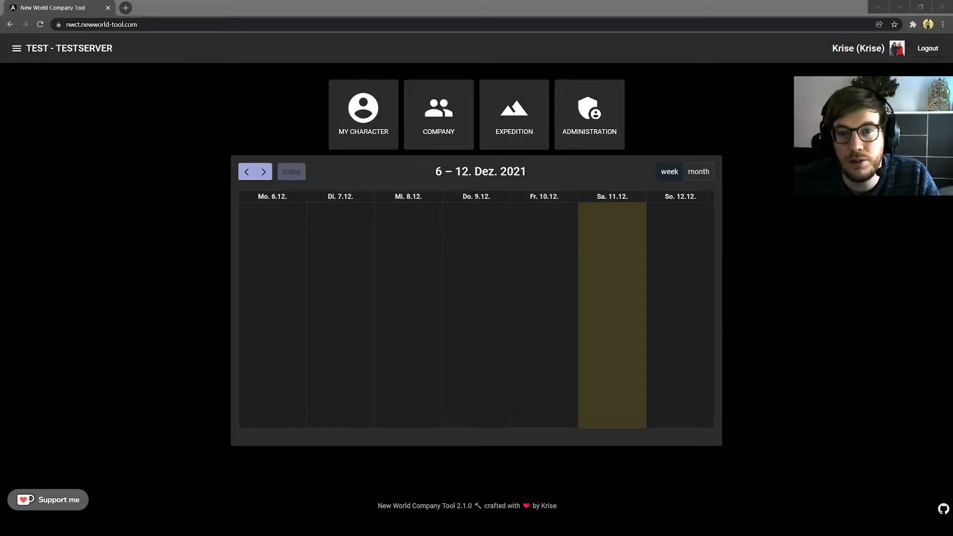
Step: Save the character's basic details with level 60 and gear score 500
left_click(372, 106)
left_click(362, 157)
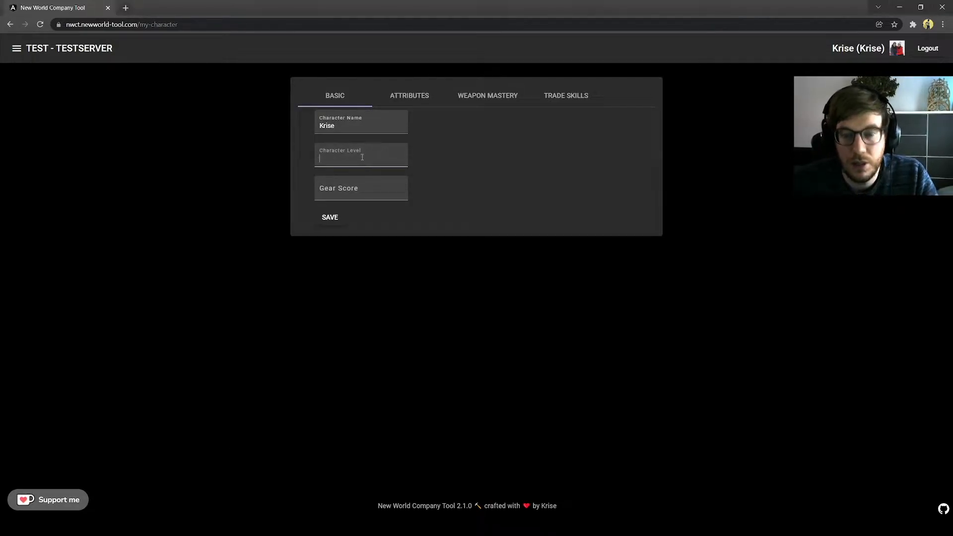
type("60")
left_click(363, 193)
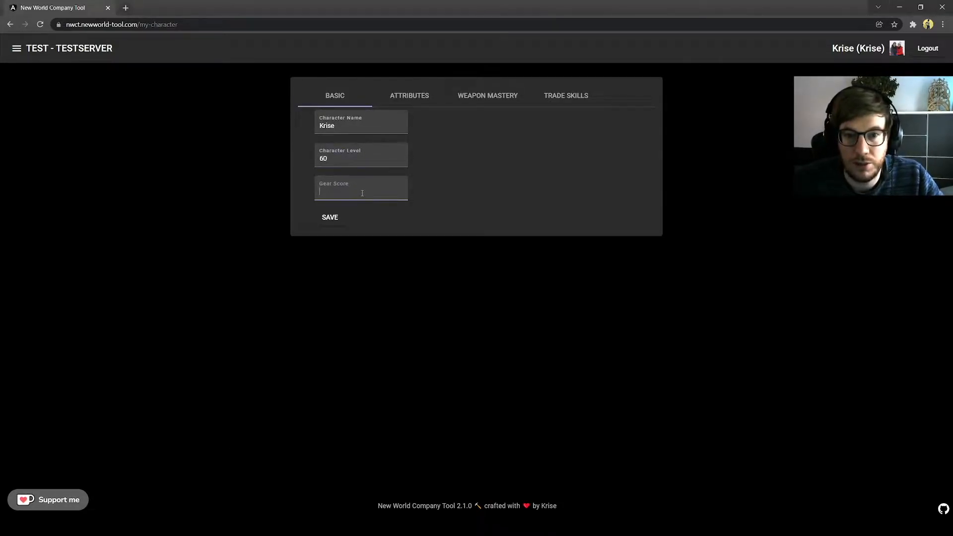
type("500")
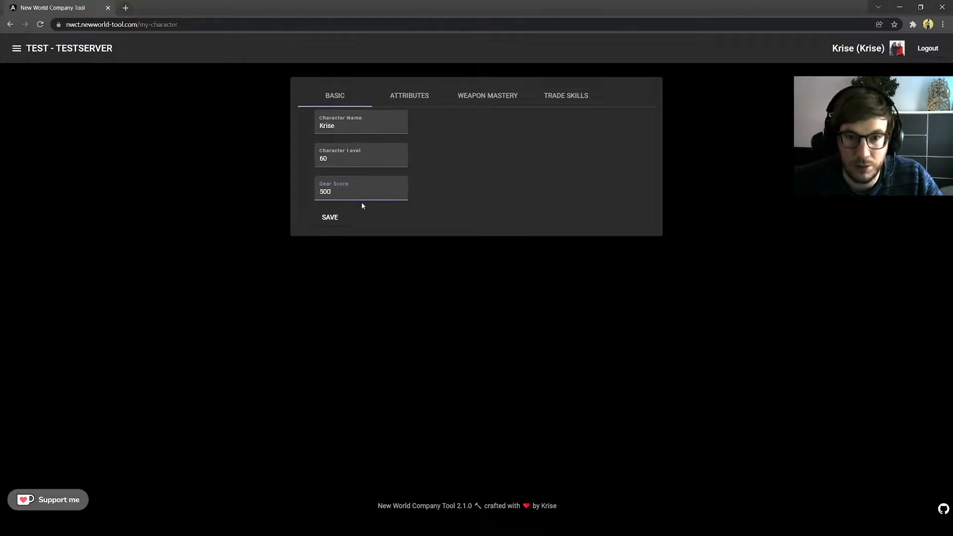
left_click(330, 217)
Step: Set attributes to Intelligence 250, Dexterity 50, Strength 52, Focus 55 and Constitution 55
left_click(416, 101)
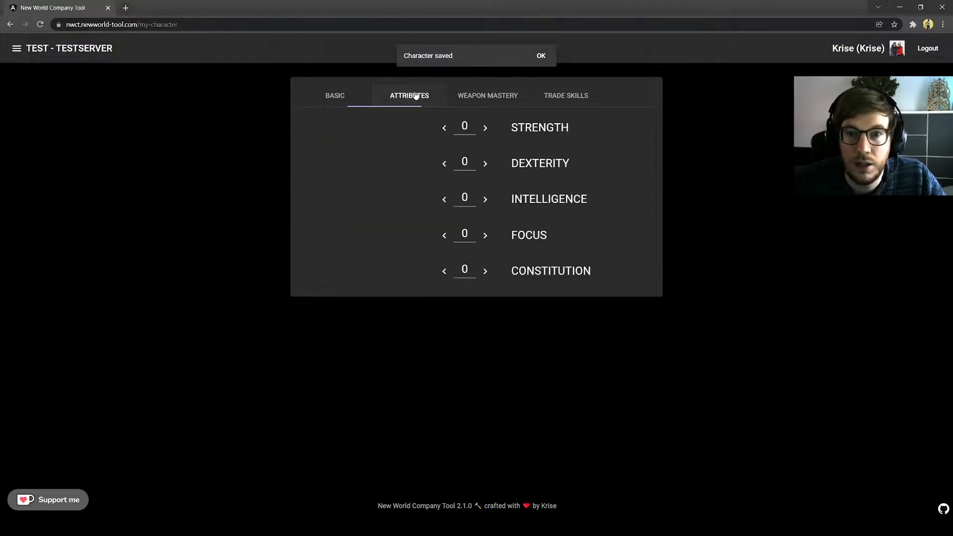
left_click(350, 198)
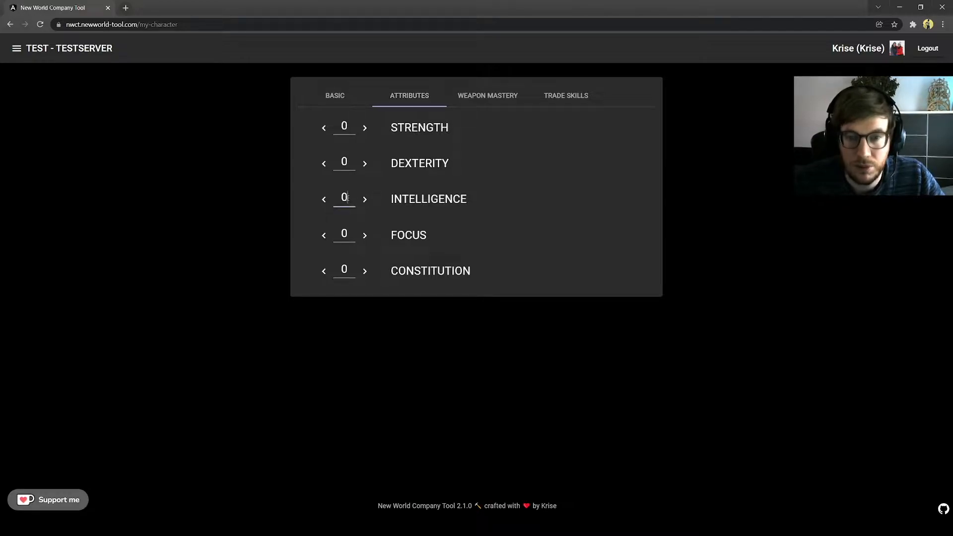
double_click(348, 197)
type("250")
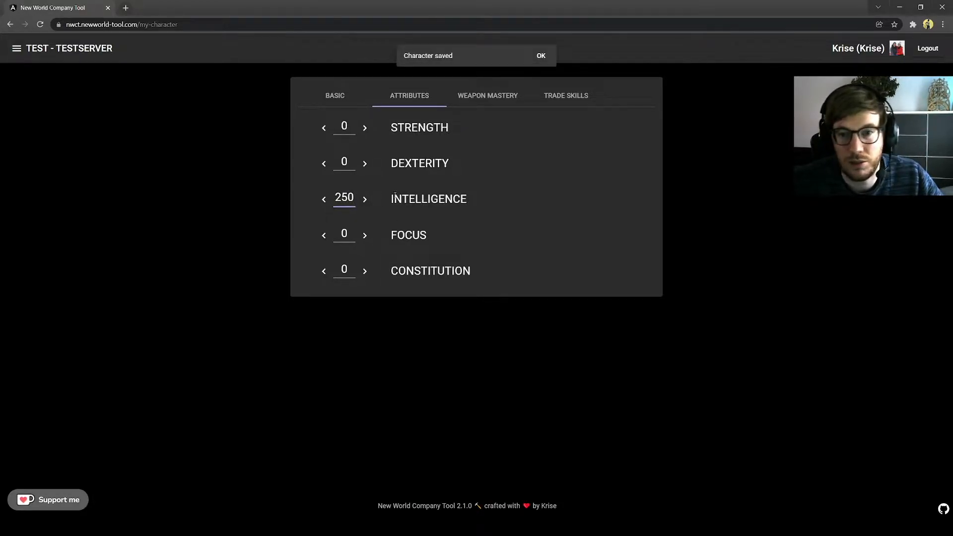
double_click(345, 162)
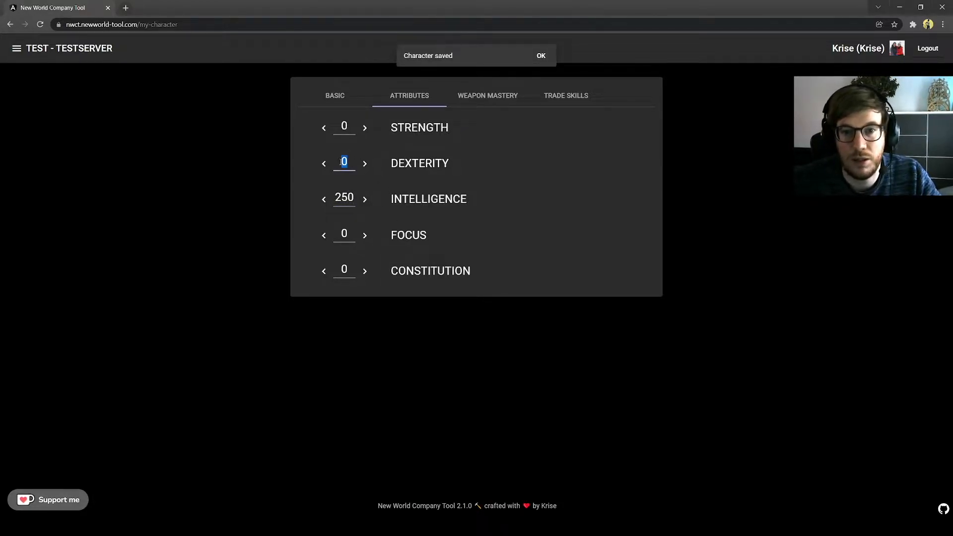
type("50")
double_click(346, 124)
type("52")
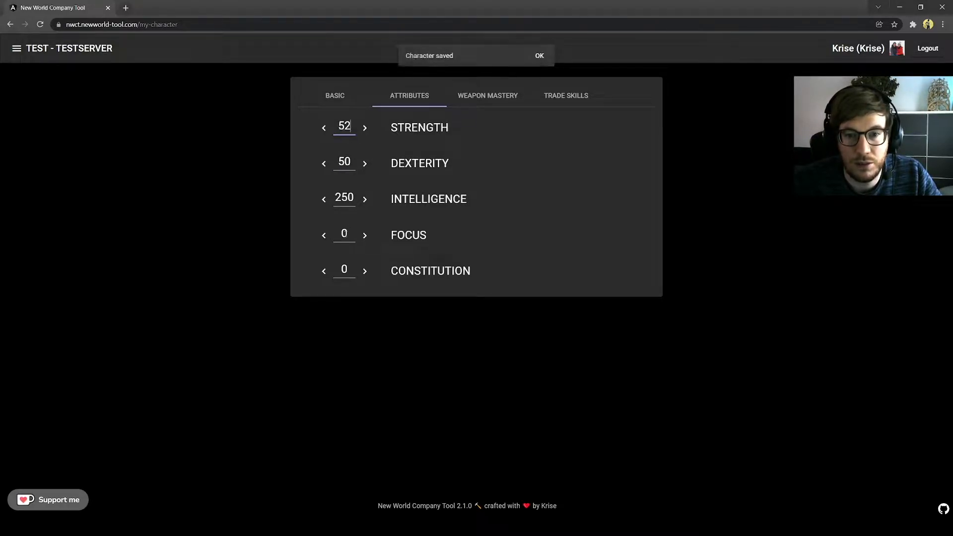
double_click(344, 233)
type("55")
double_click(345, 269)
type("55")
Step: Raise the Firestaff weapon mastery to 20
left_click(487, 98)
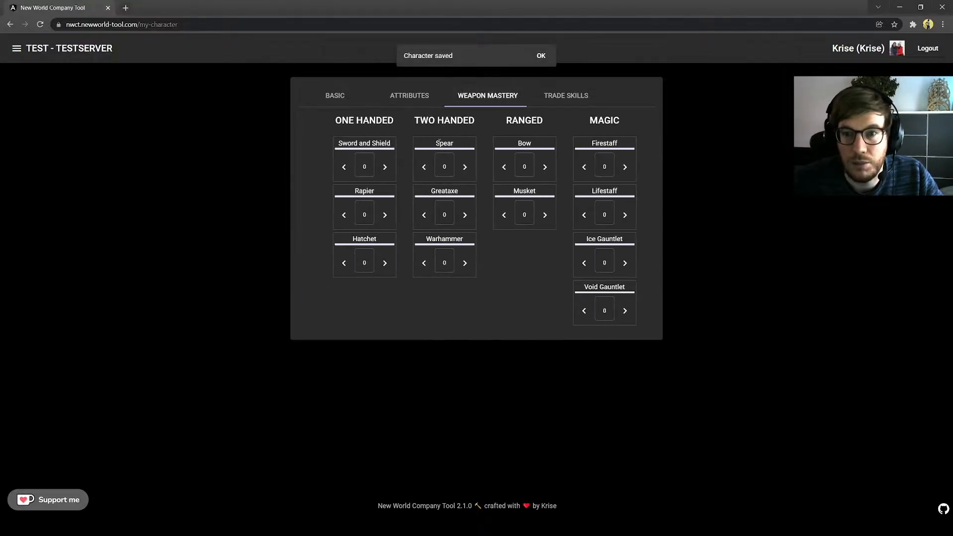
left_click(621, 170)
left_click(621, 169)
left_click(621, 170)
left_click(621, 170)
left_click(616, 167)
left_click(616, 167)
left_click(616, 168)
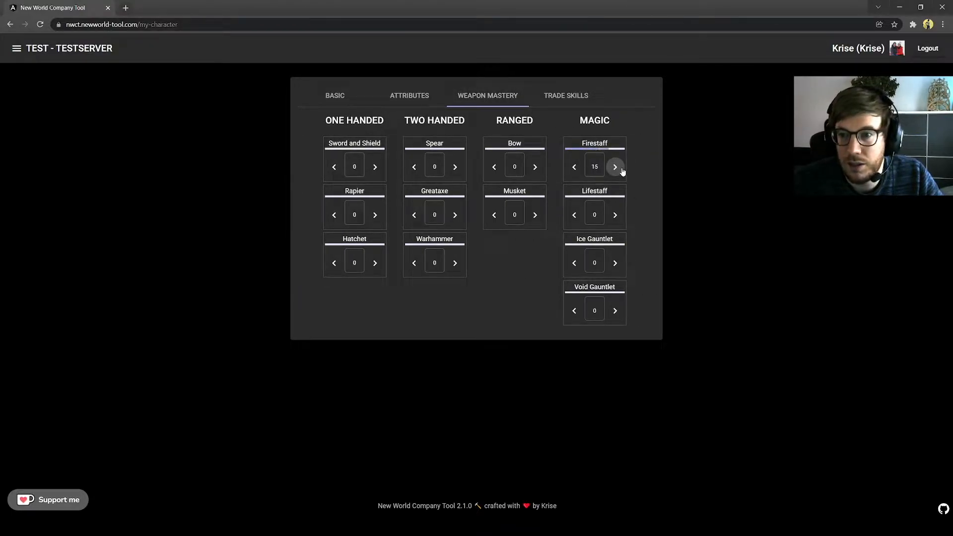
left_click(615, 167)
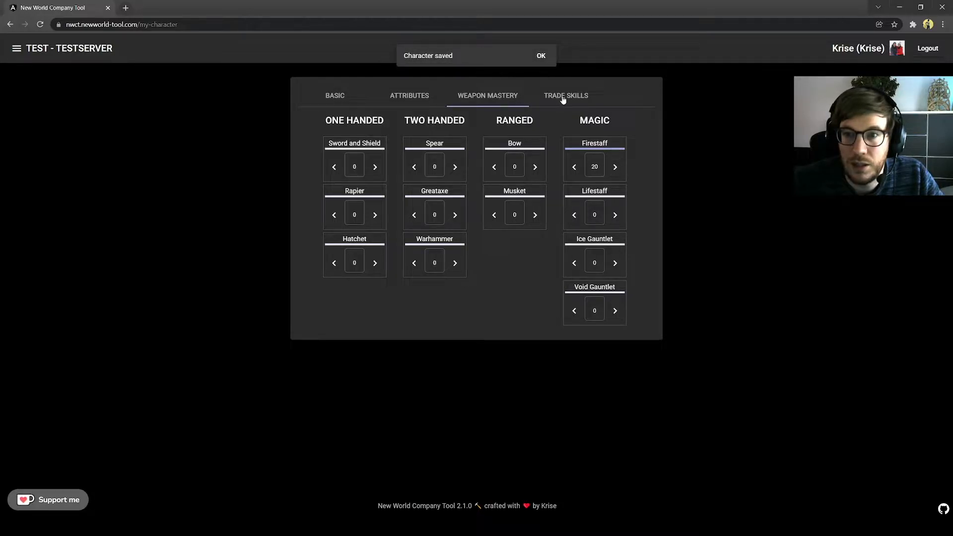
left_click(564, 98)
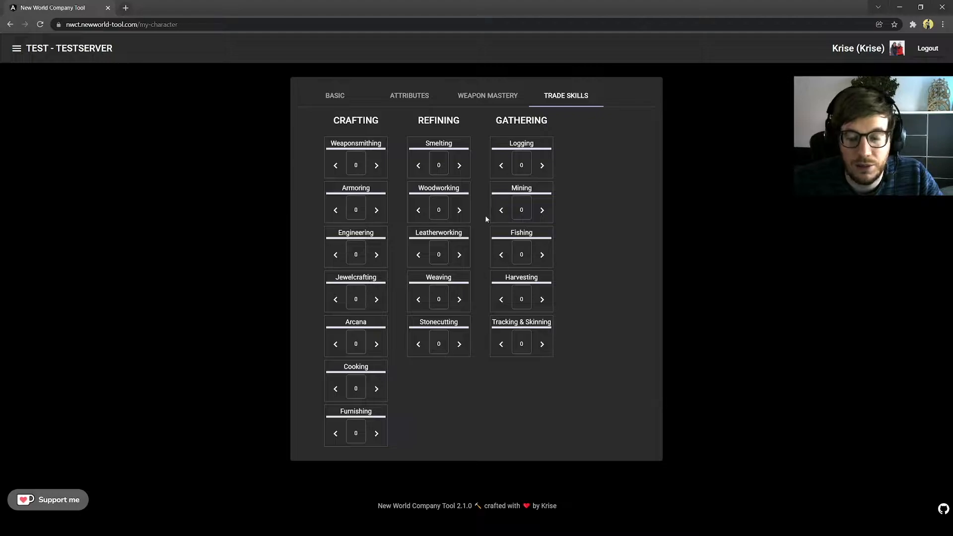
left_click(68, 49)
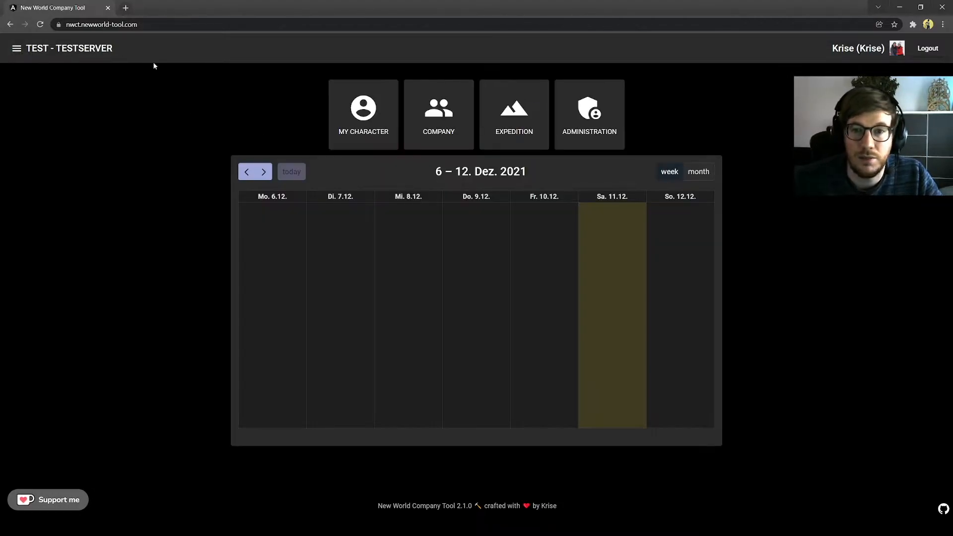
left_click(432, 110)
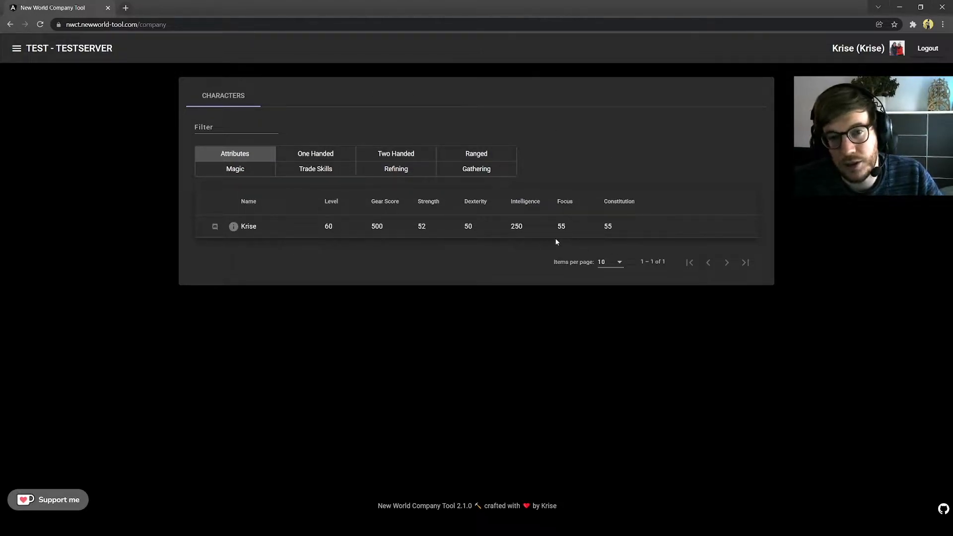
left_click(317, 155)
left_click(392, 155)
left_click(485, 159)
left_click(487, 172)
left_click(415, 172)
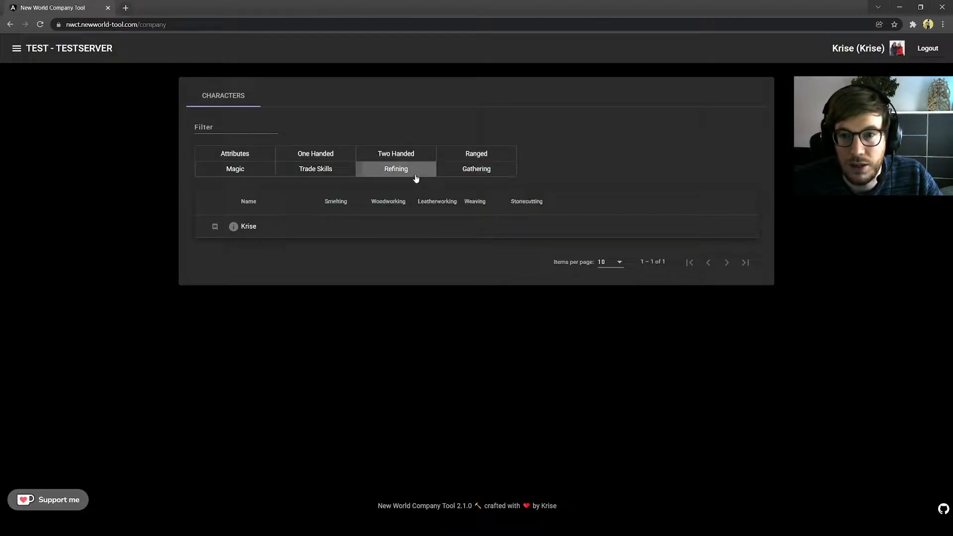
left_click(318, 174)
left_click(238, 174)
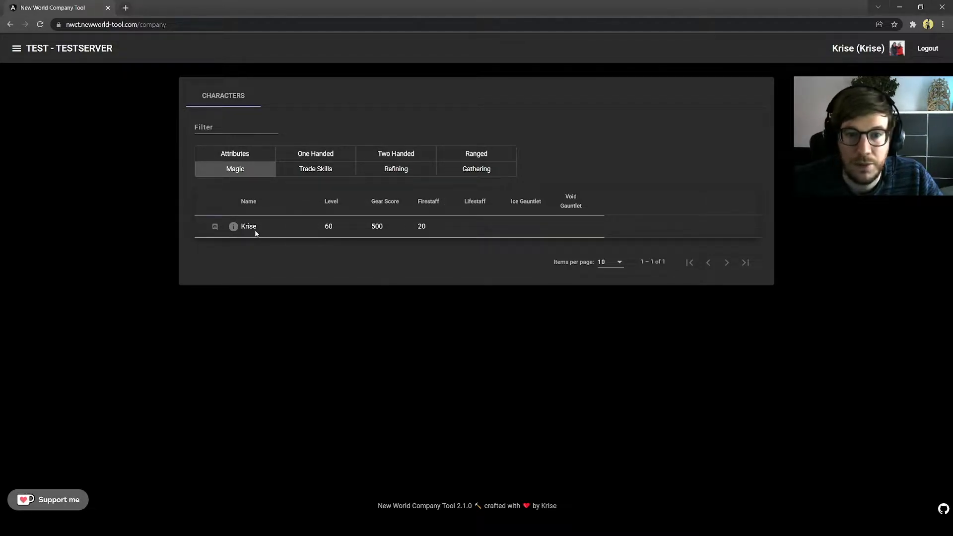
left_click(234, 227)
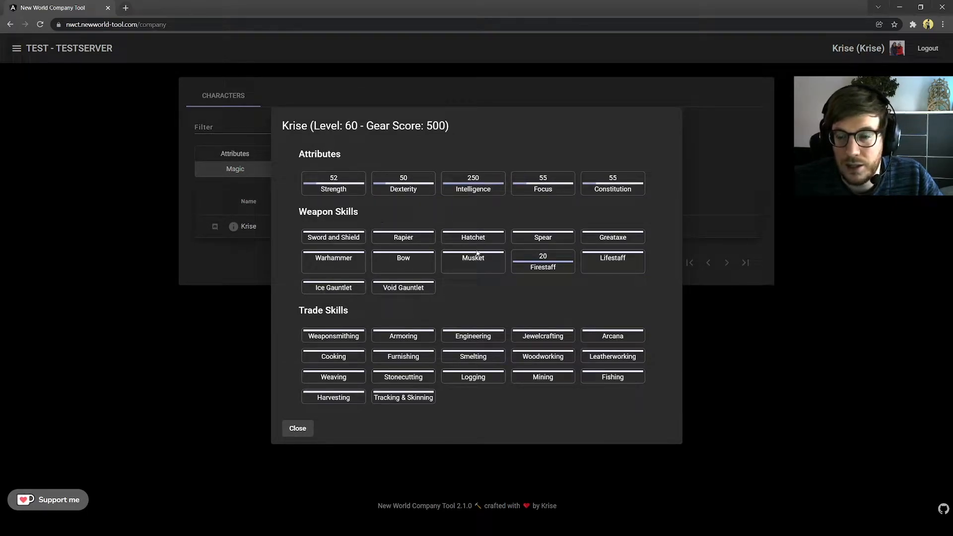
left_click(299, 430)
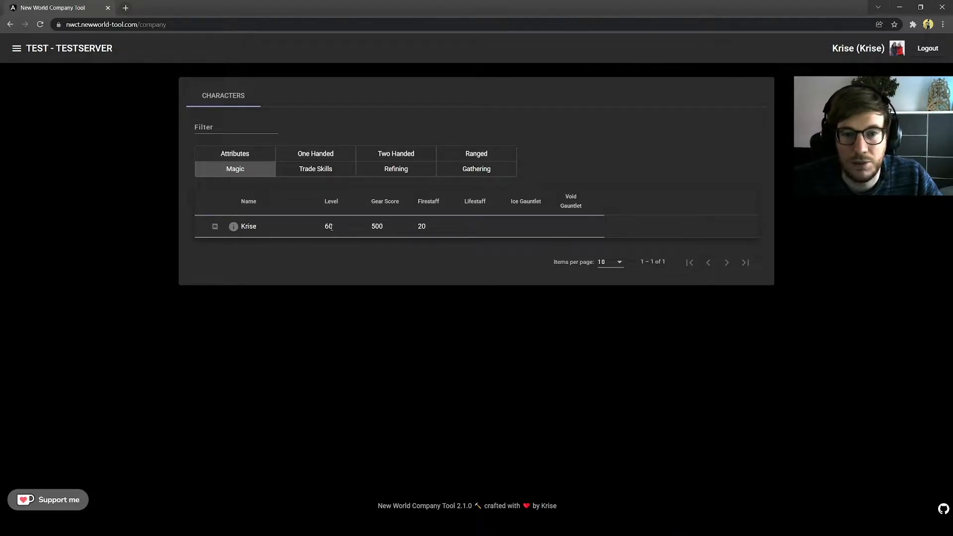
left_click(391, 169)
left_click(475, 170)
left_click(338, 174)
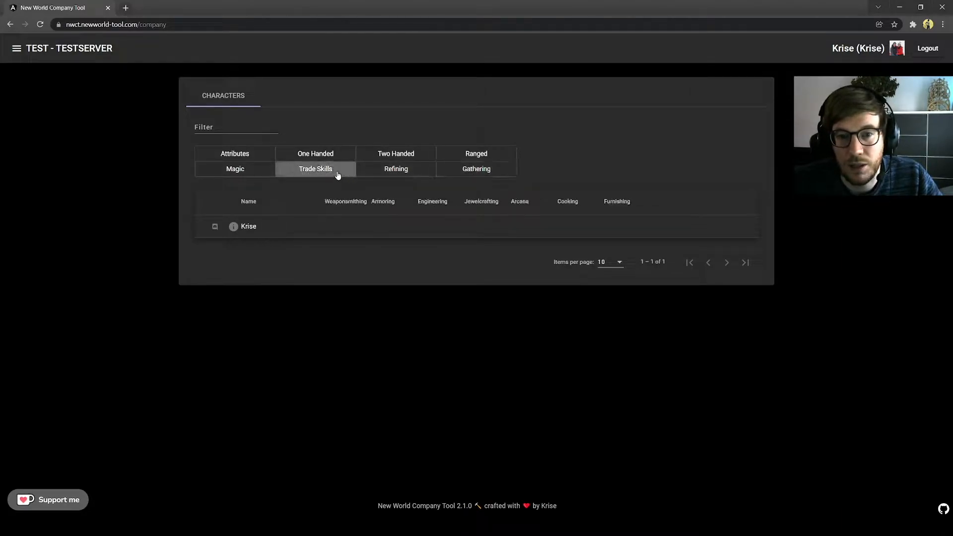
Step: Start a new expedition from the expedition list and choose Dynasty Shipyard
left_click(79, 48)
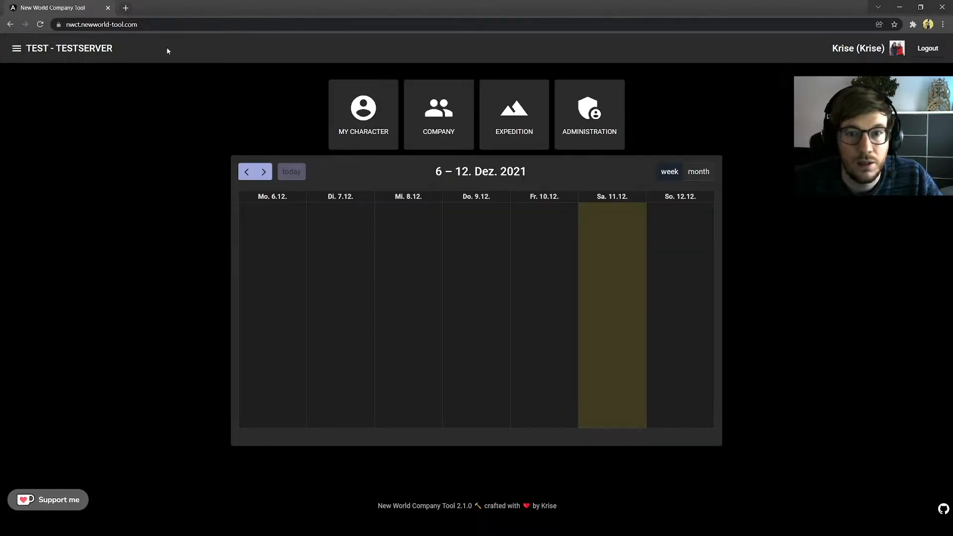
left_click(517, 117)
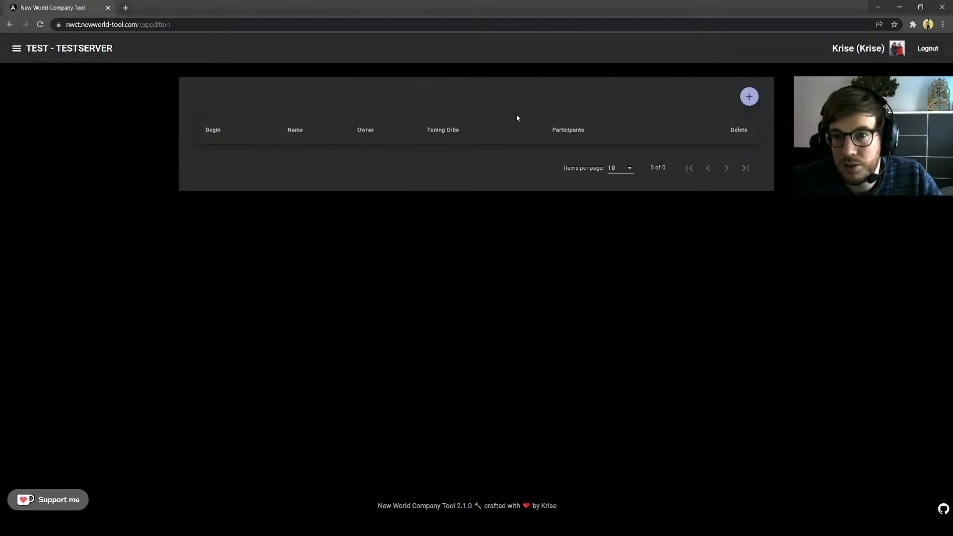
left_click(749, 97)
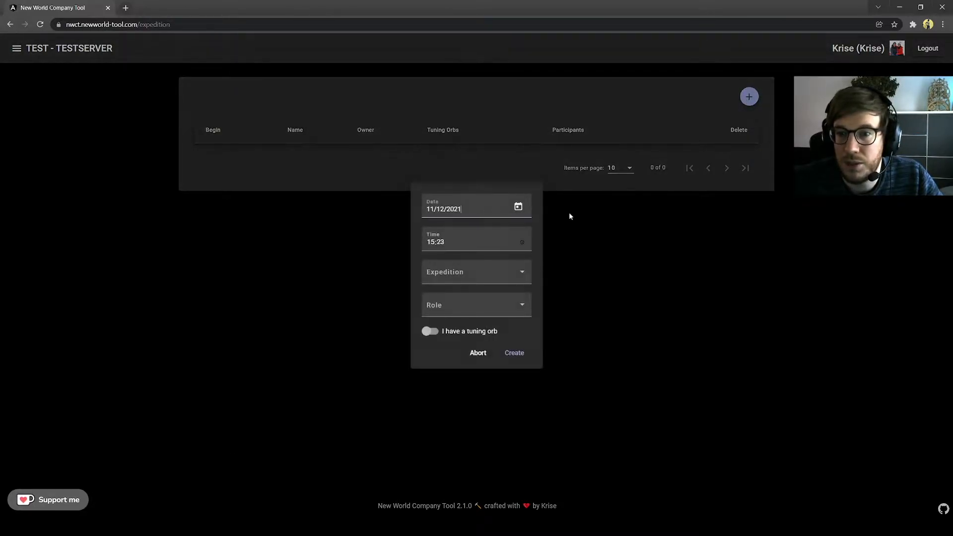
left_click(477, 277)
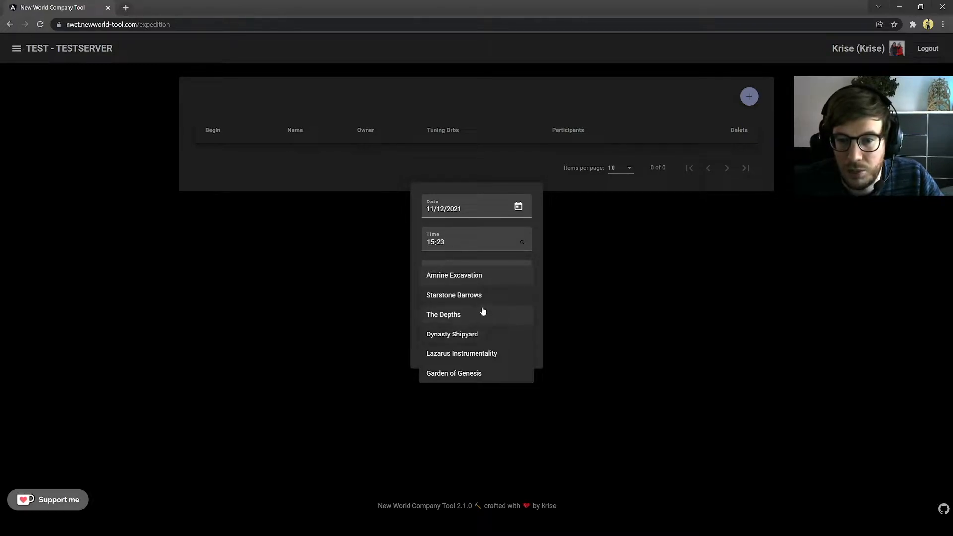
left_click(453, 334)
Step: Set the start hour to 20, sign up as Damage with a tuning orb, and create it
left_click(433, 242)
type("20:00")
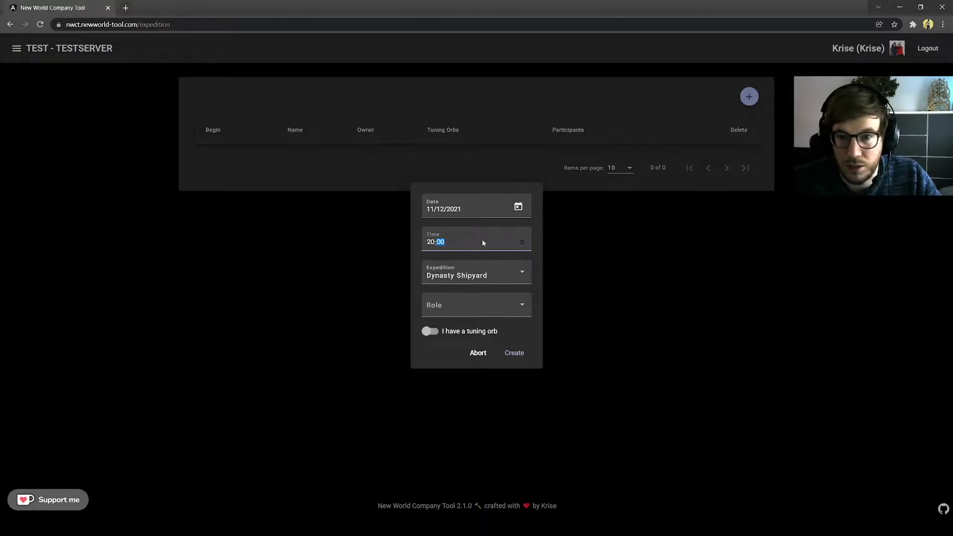
left_click(481, 304)
left_click(443, 329)
left_click(437, 331)
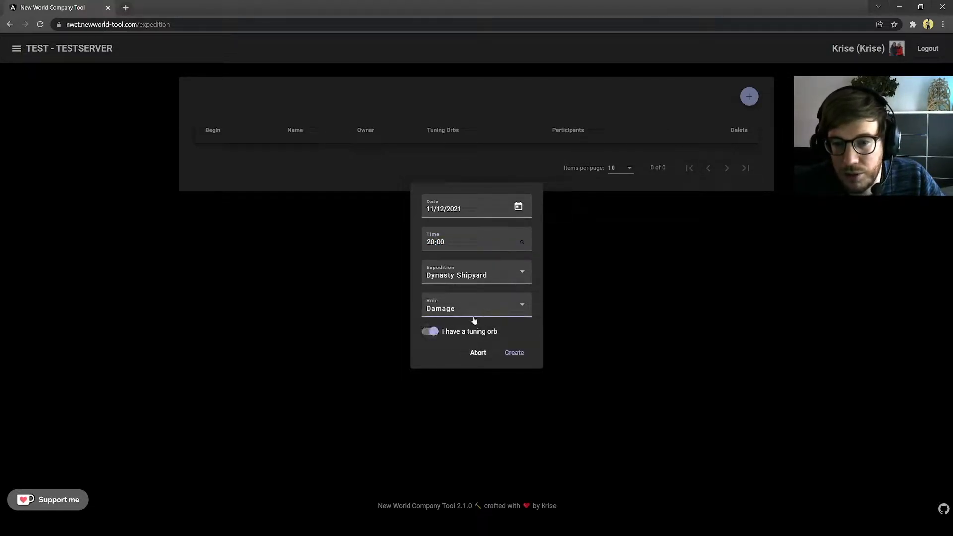
left_click(515, 354)
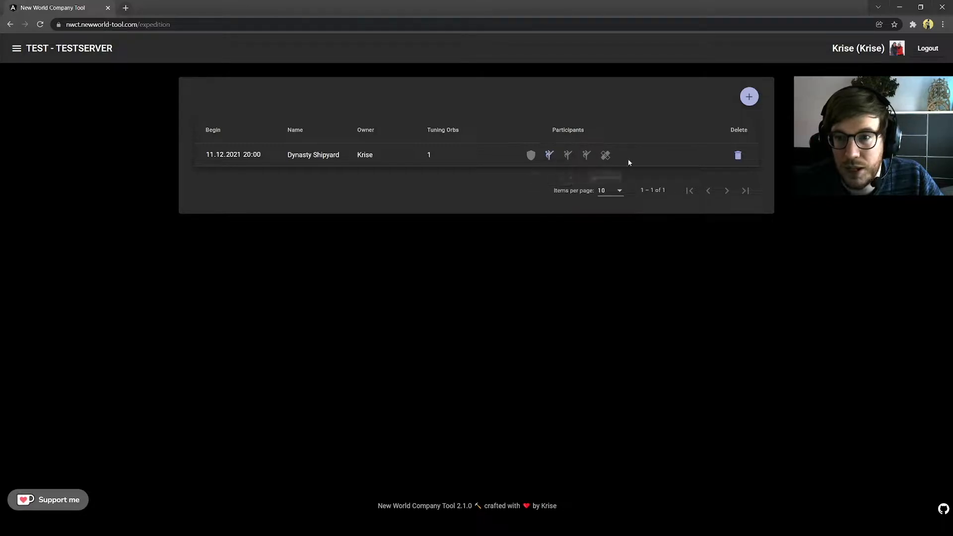
Step: Leave the Damage sign-up, join as Tank, then leave again
left_click(550, 157)
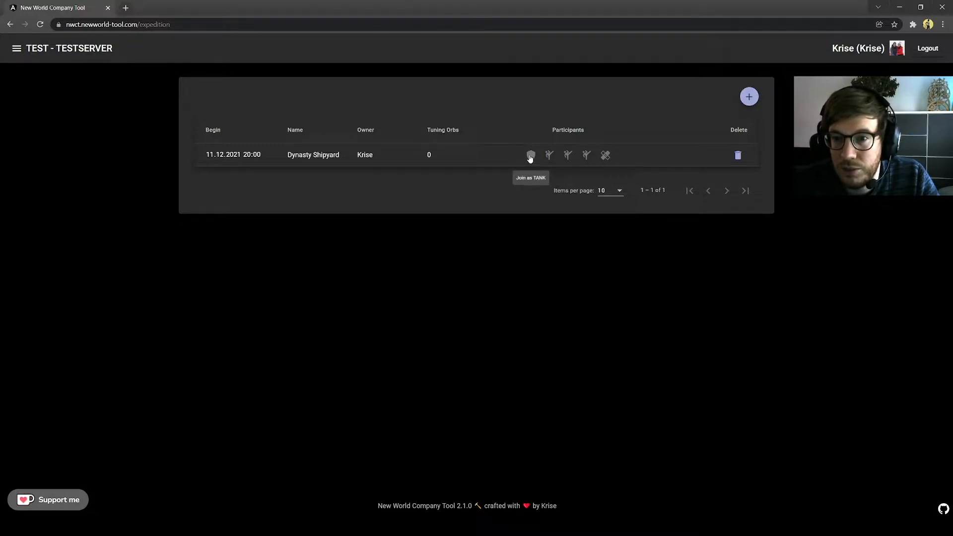
left_click(530, 155)
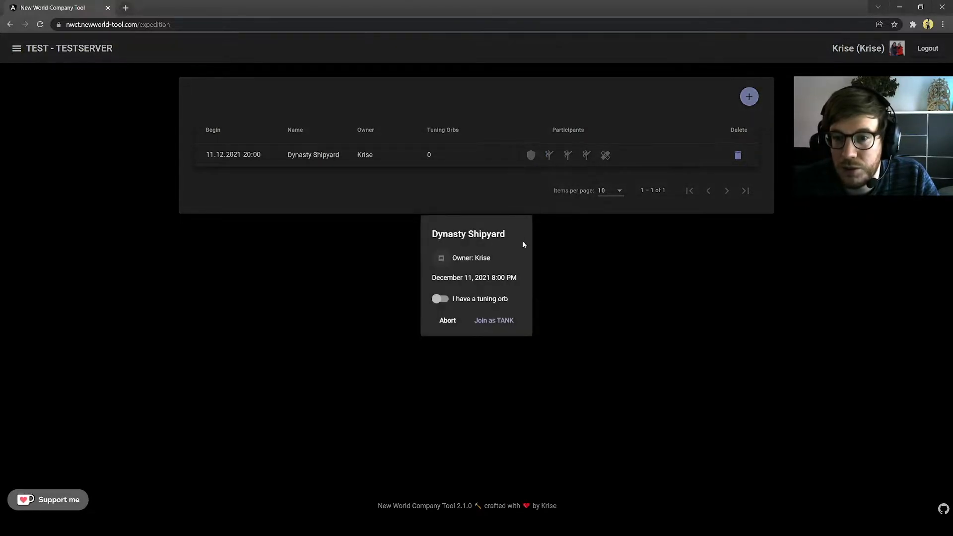
left_click(486, 322)
double_click(430, 155)
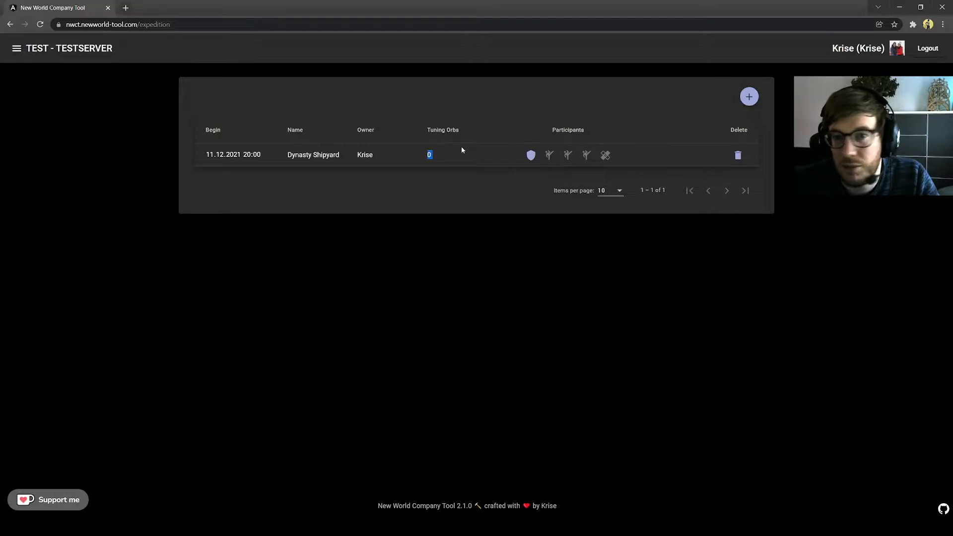
left_click(534, 157)
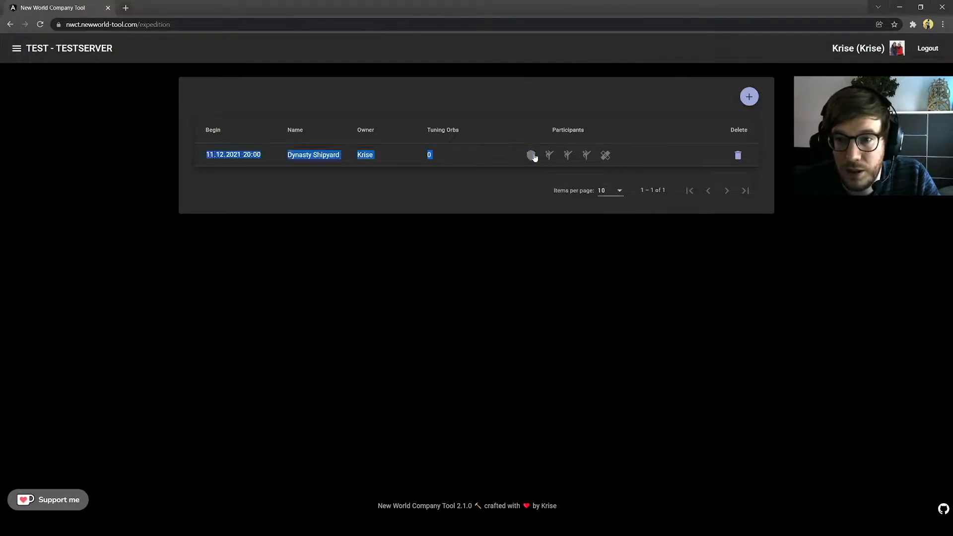
Step: Join the Dynasty Shipyard expedition as Heal, bringing a tuning orb
left_click(606, 157)
left_click(440, 298)
left_click(502, 322)
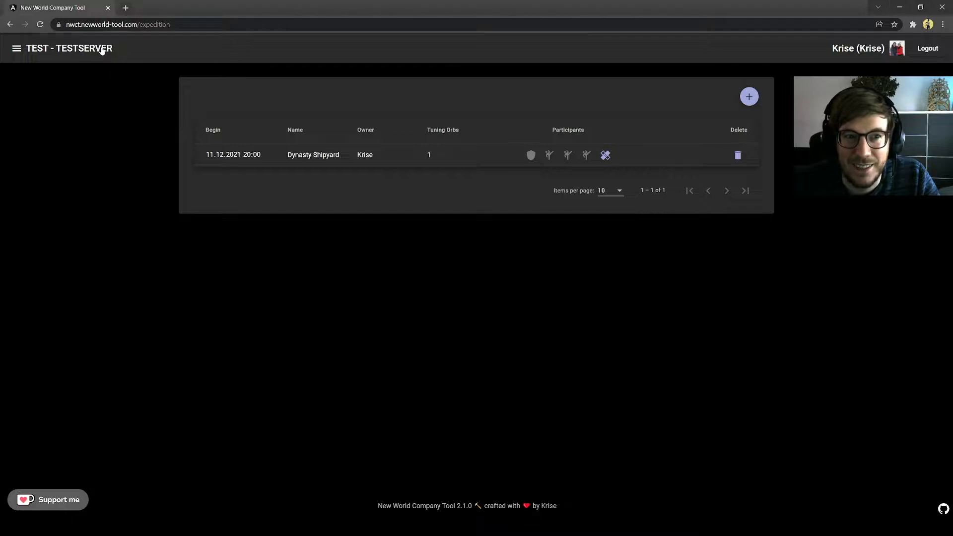
left_click(102, 50)
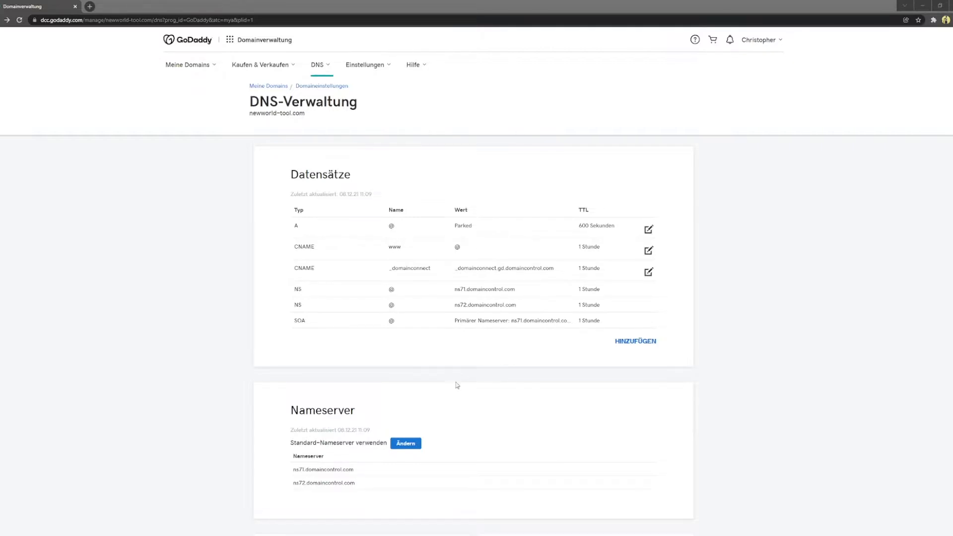
scroll(443, 393, "down", 2)
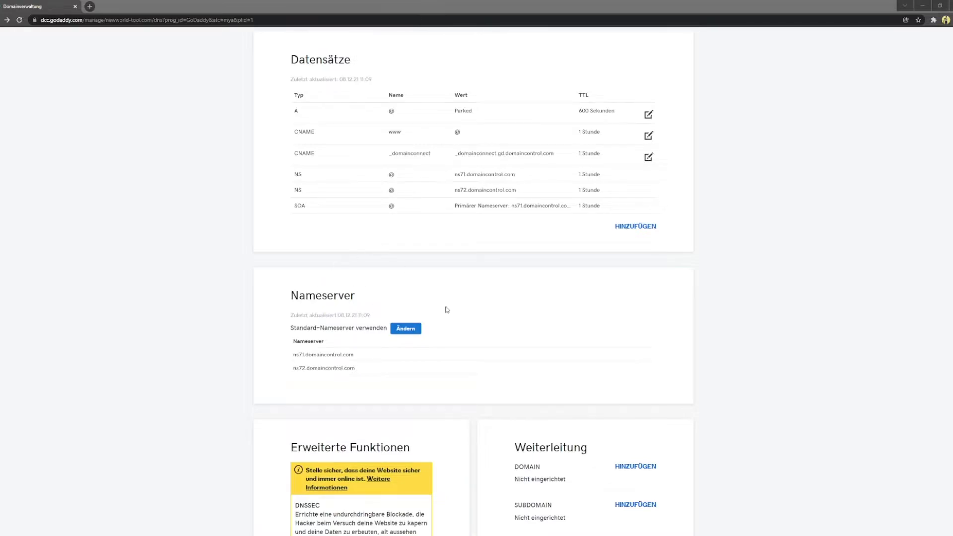
scroll(458, 331, "up", 2)
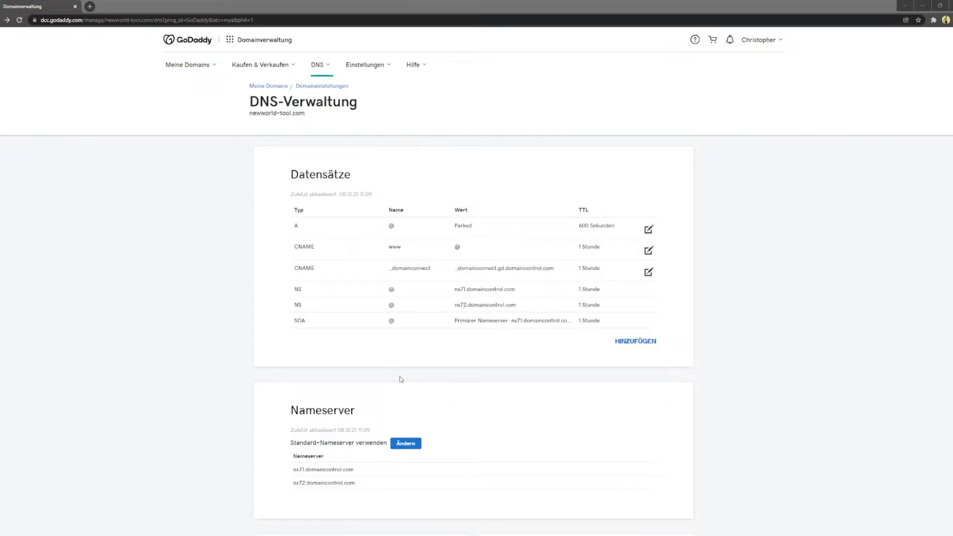
left_click(411, 444)
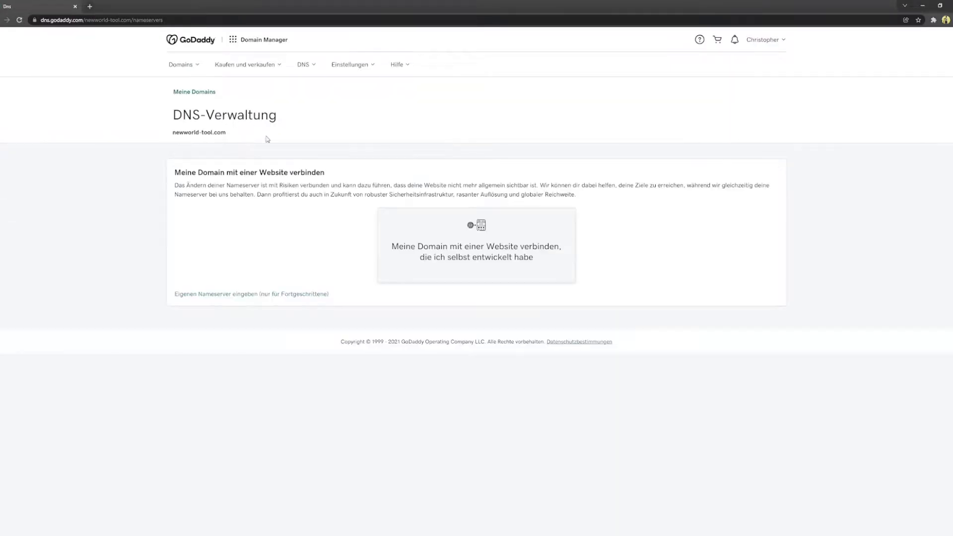
Step: Switch to custom nameservers and enter ns1, ns2 and ns3.digitalocean.com, fixing a typo in ns2
left_click(247, 295)
left_click(374, 212)
type("ns1.d")
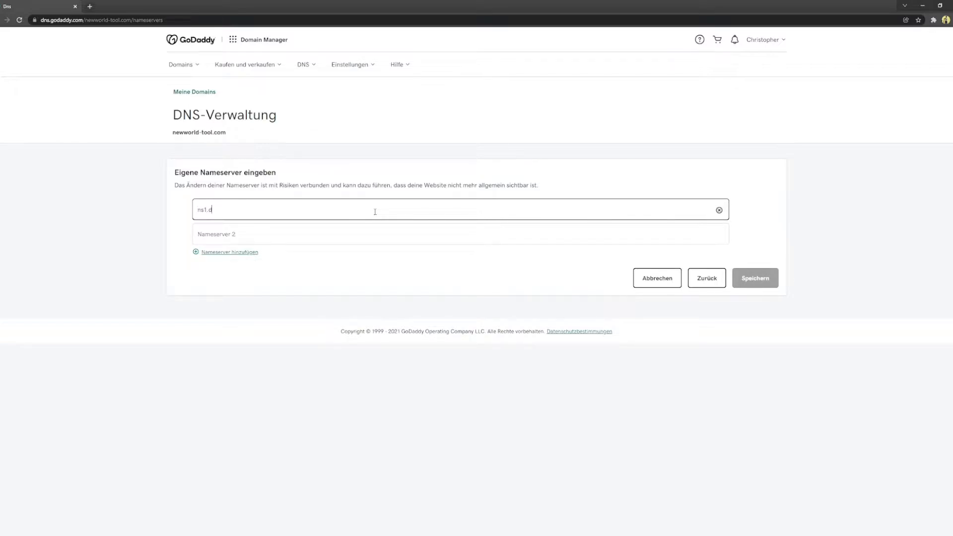
type("igitalocean.com")
key("Tab")
key("Tab")
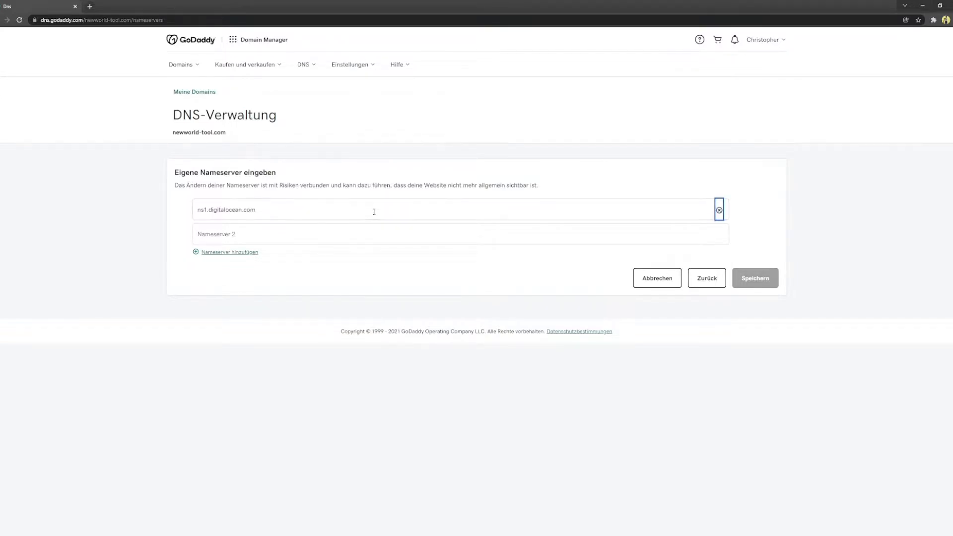
type("n2.d")
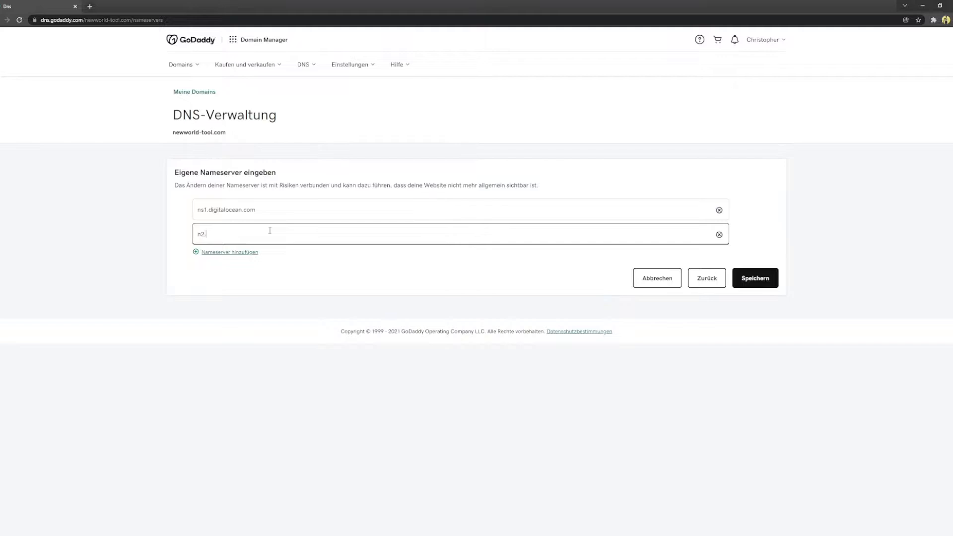
key("BackSpace")
key("BackSpace")
type("s2.digitalocean.com")
left_click(230, 253)
type("ns3.d")
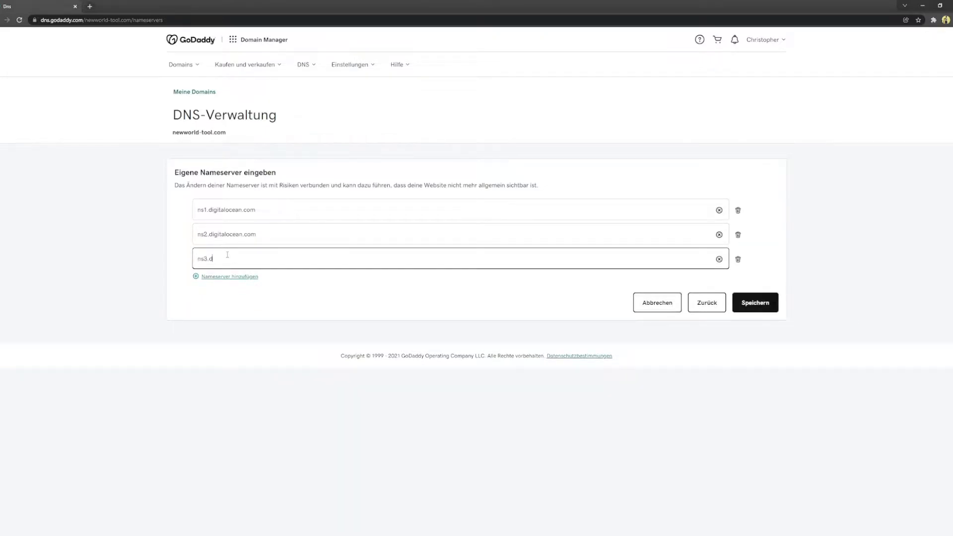
type("igitalocean.com")
Step: Save the nameservers, accept the consent checkbox, continue, and select the updated nameserver list
left_click(758, 307)
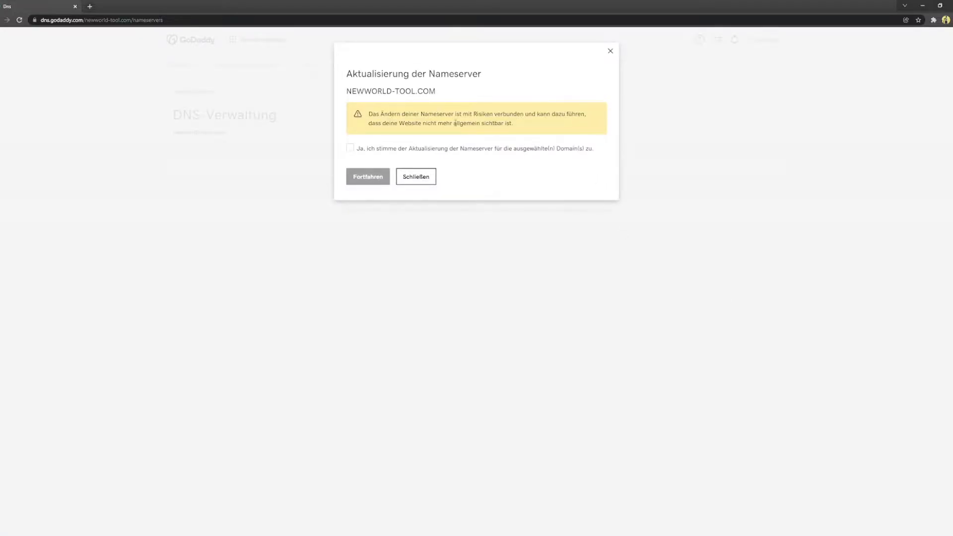
left_click(392, 149)
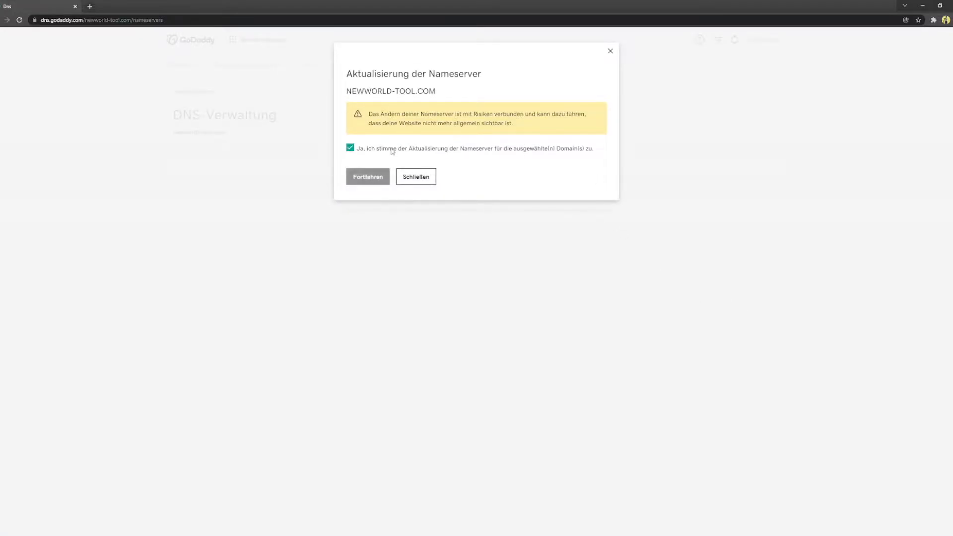
left_click(370, 176)
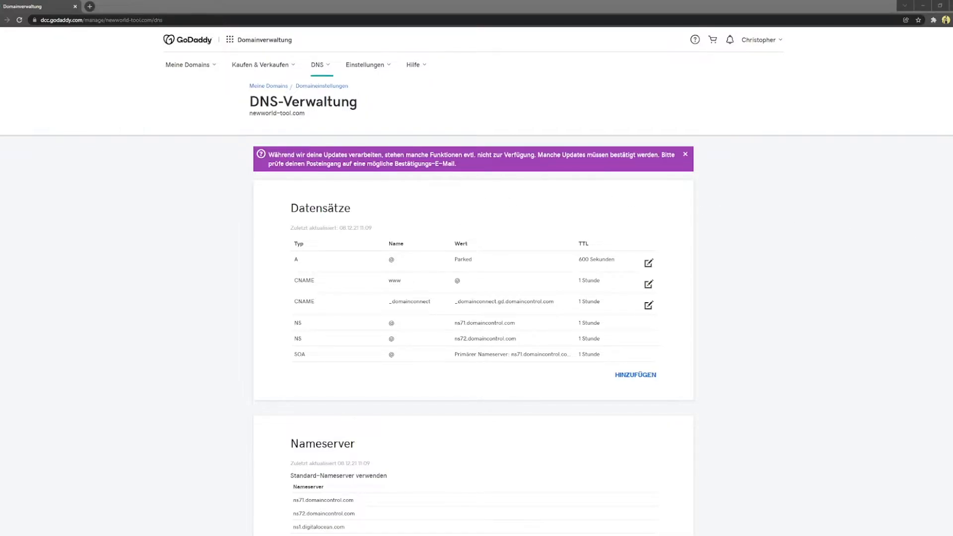
left_click(401, 231)
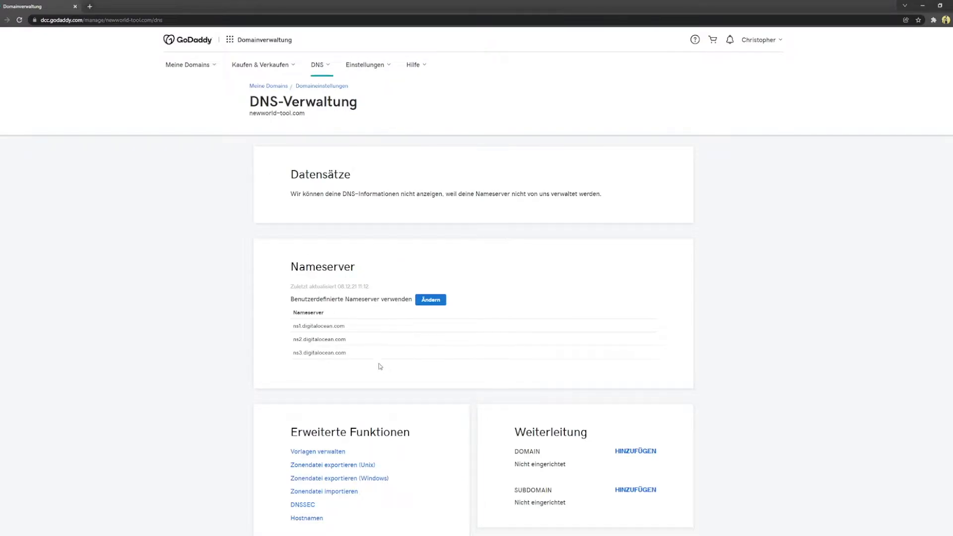
mouse_move(351, 359)
left_mouse_down()
mouse_move(260, 296)
mouse_move(366, 358)
left_mouse_up()
Step: Go to digitalocean.com and sign in to the DigitalOcean account with Google
left_click(278, 21)
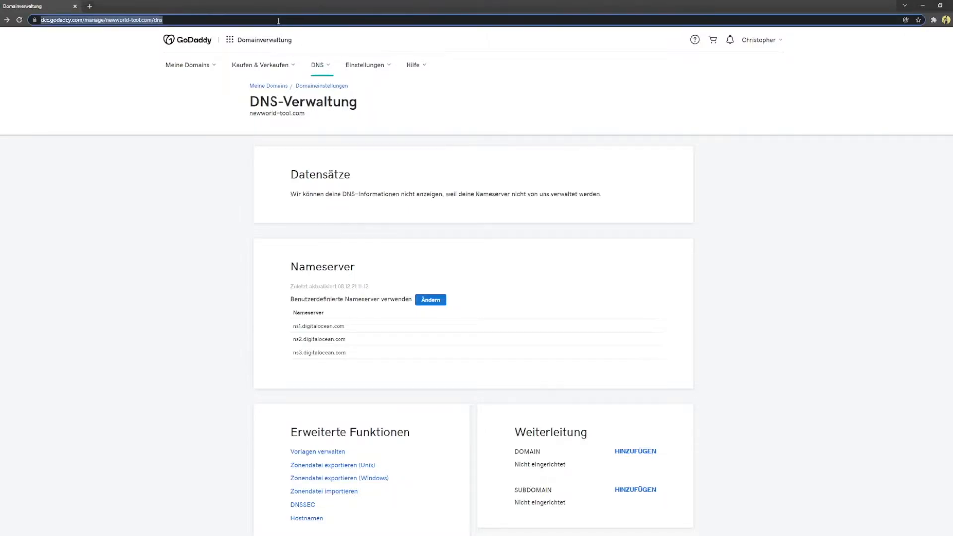
type("di")
key("Return")
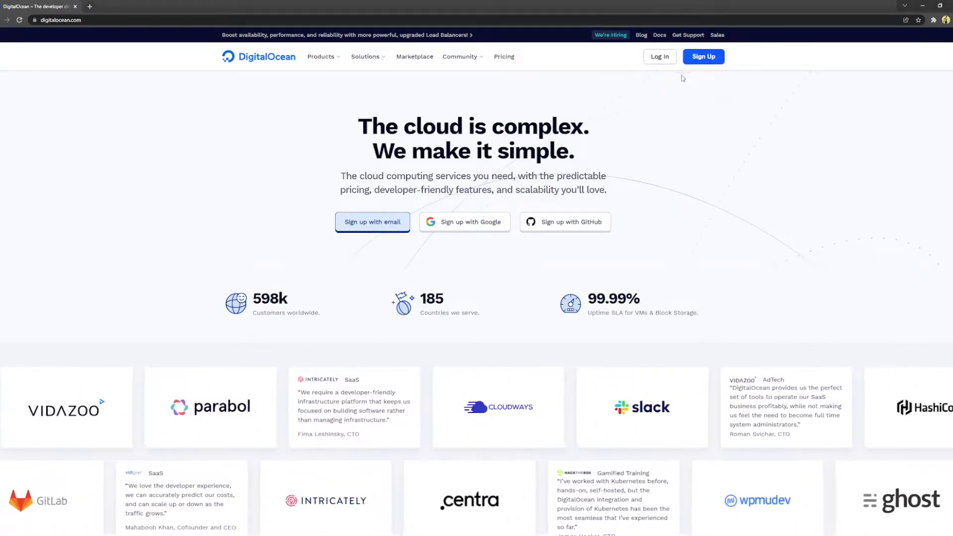
left_click(654, 58)
left_click(462, 209)
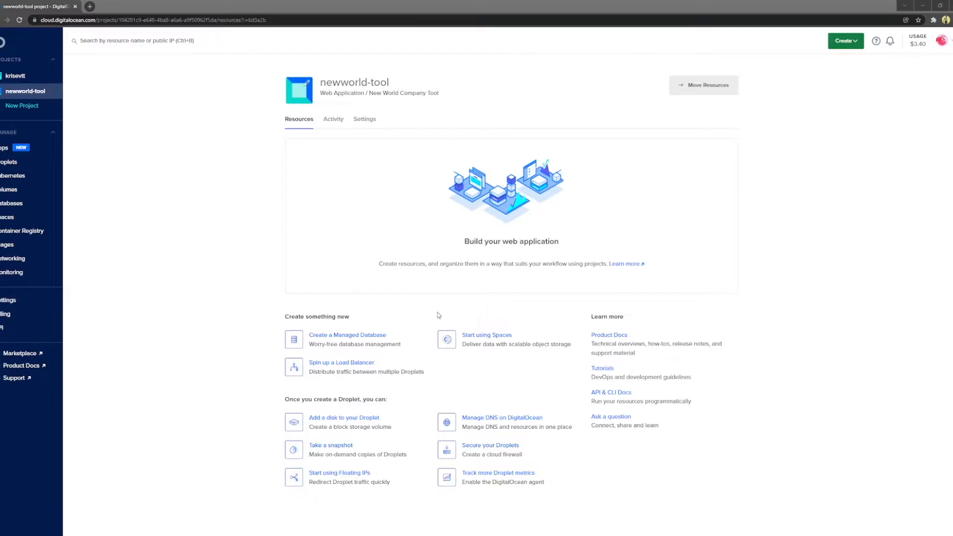
Step: Start a new droplet with Regular Intel CPU, the $5/mo plan and Frankfurt region
left_click(850, 42)
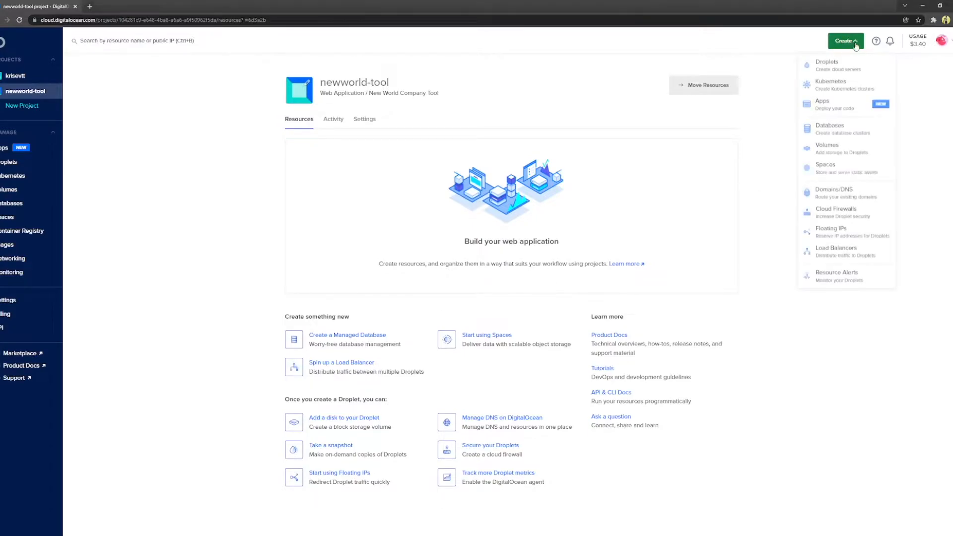
left_click(827, 69)
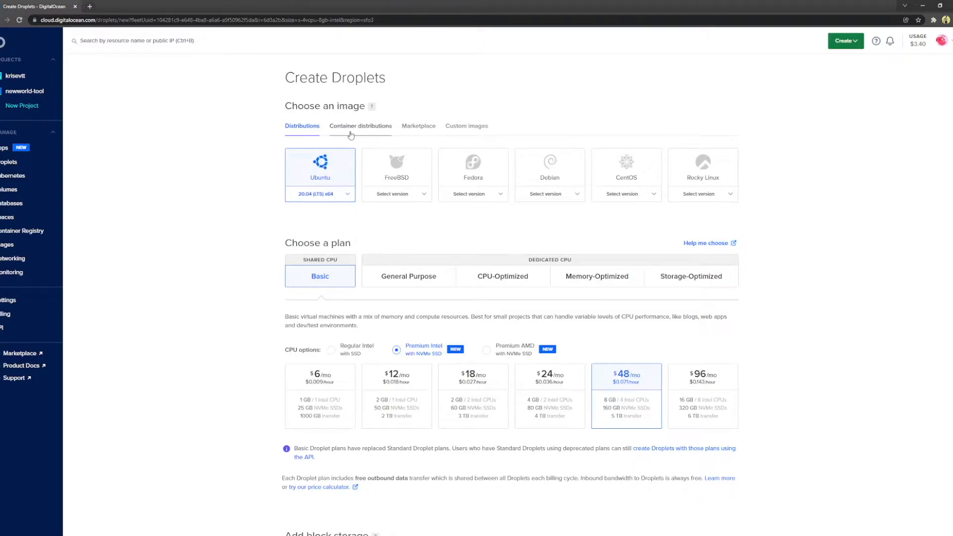
left_click(332, 352)
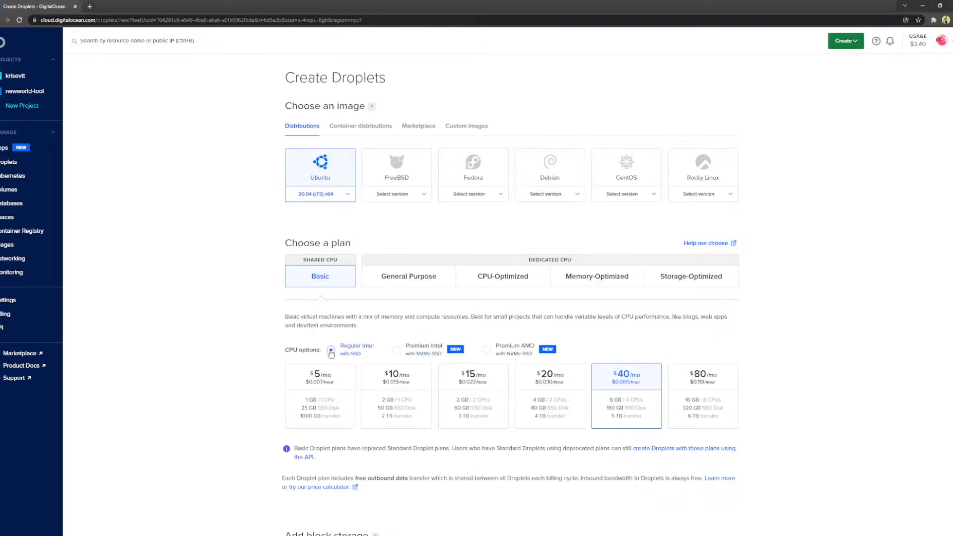
left_click(318, 383)
scroll(263, 393, "down", 5)
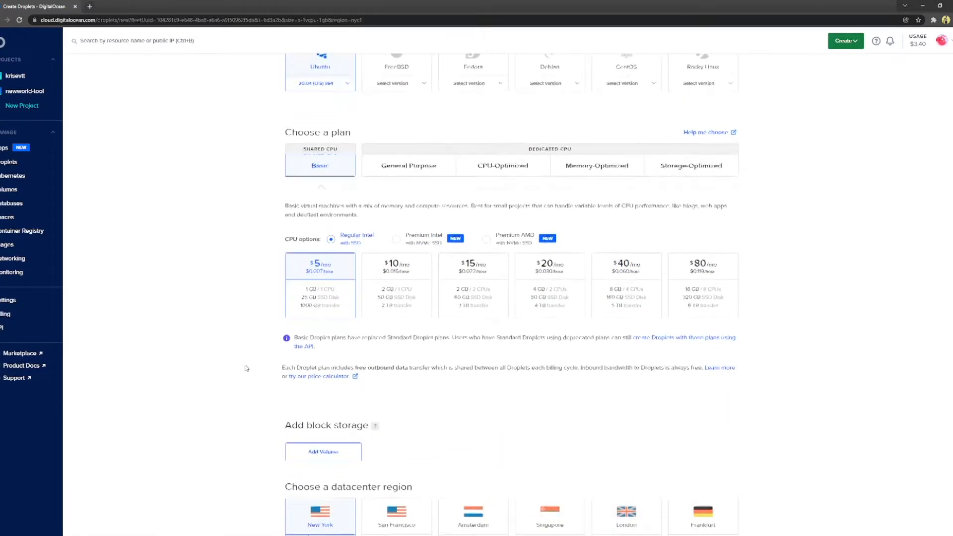
left_click(709, 400)
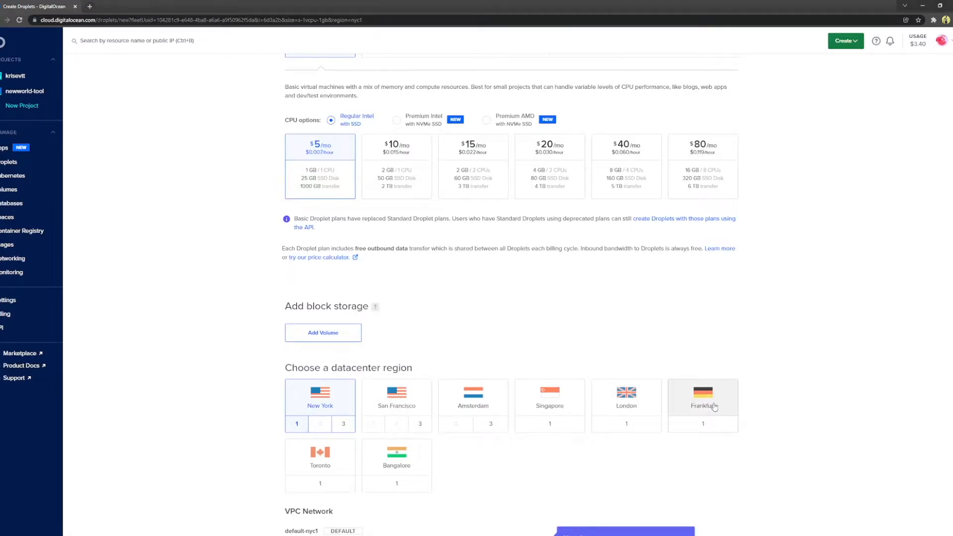
scroll(654, 330, "down", 2)
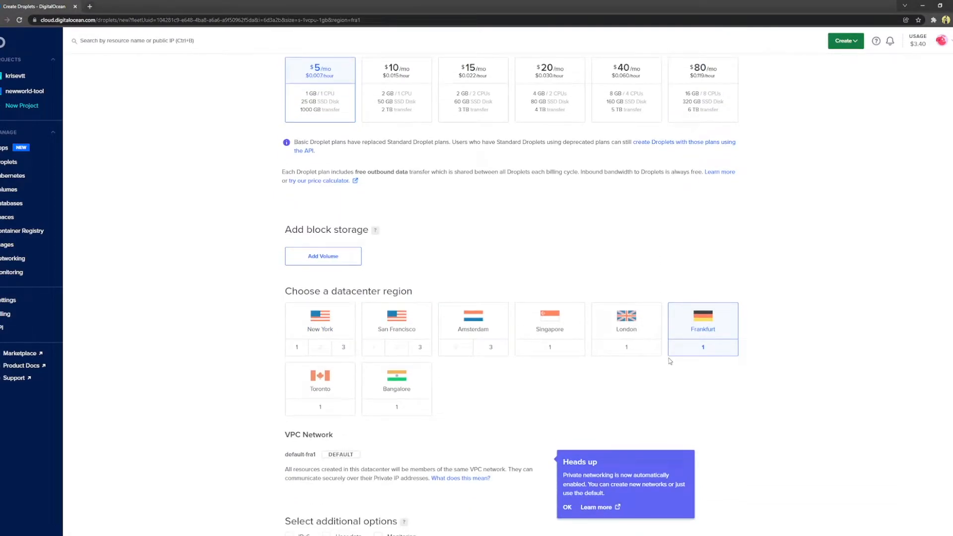
scroll(624, 307, "down", 4)
scroll(524, 343, "down", 3)
scroll(523, 340, "down", 1)
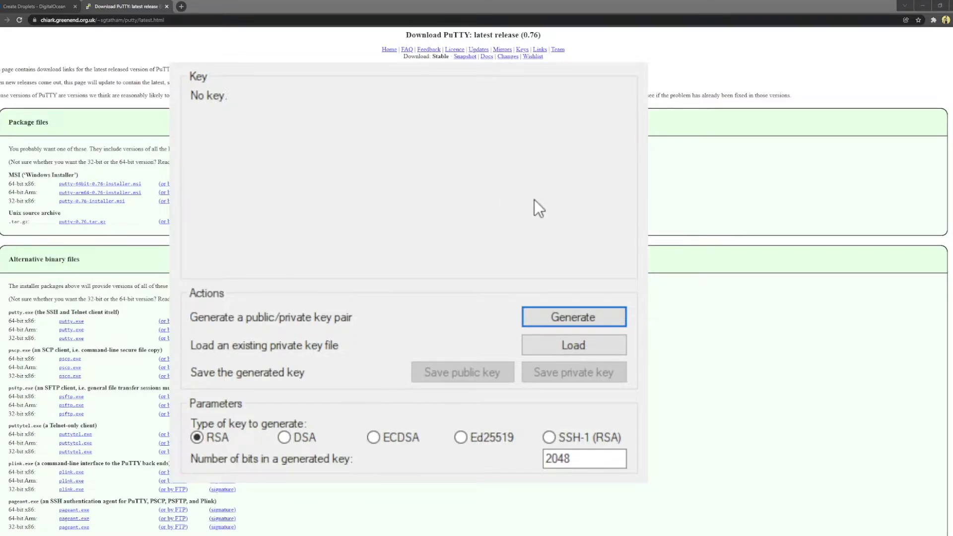
Step: Generate a new RSA key pair and set a confirmed key passphrase
left_click(573, 315)
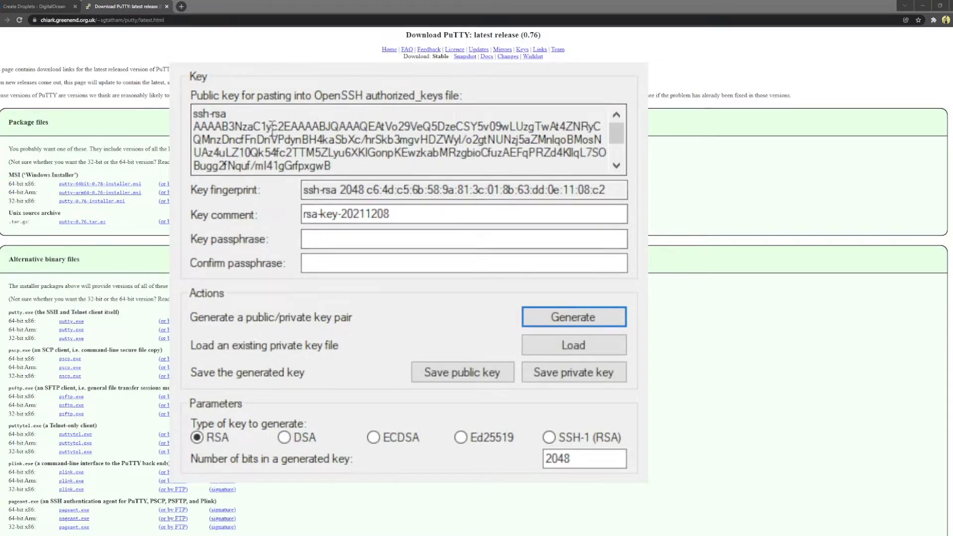
mouse_move(194, 113)
left_mouse_down()
mouse_move(456, 244)
mouse_move(362, 139)
mouse_move(194, 114)
left_mouse_up()
left_click(323, 240)
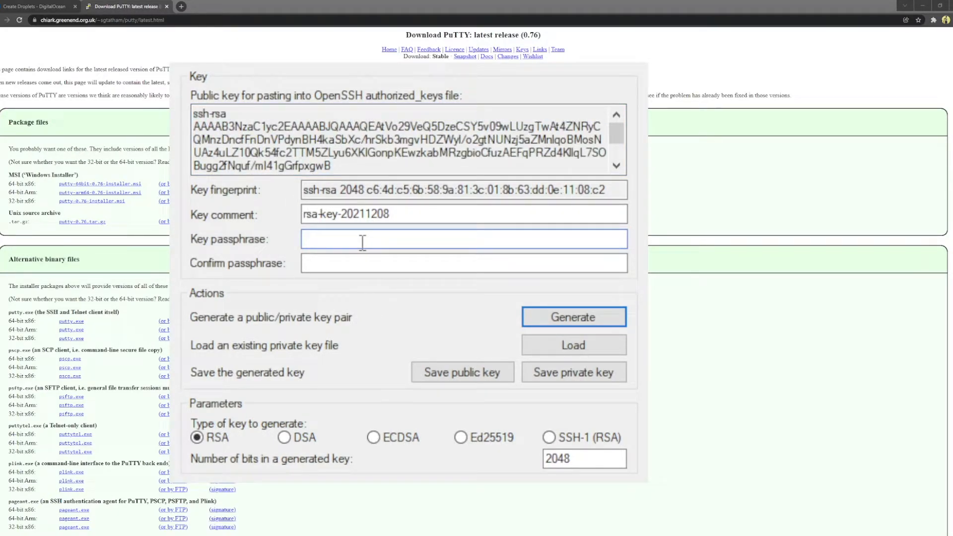
type("•••••••••••")
key("Tab")
type("•••••••••••")
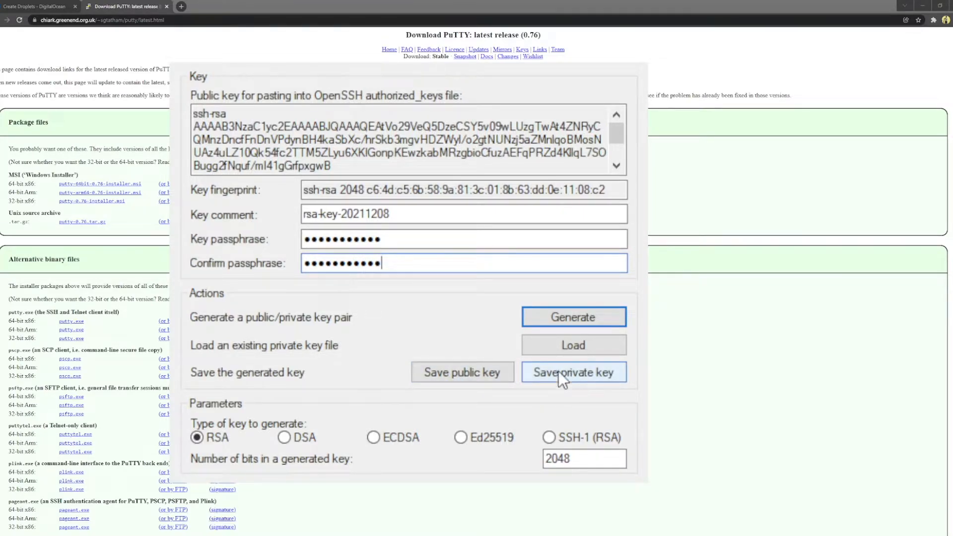
Step: Save the public and private keys to files and select the full public key text
left_click(461, 371)
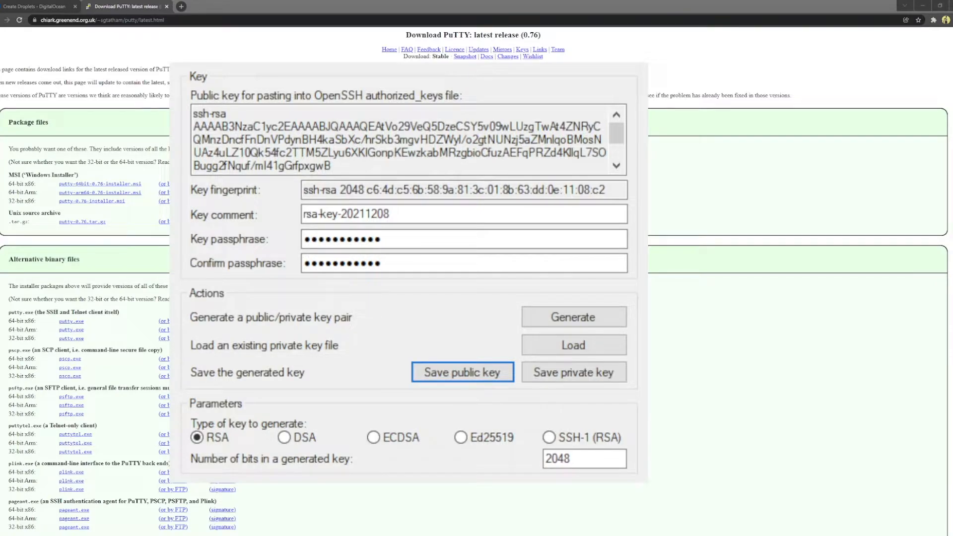
left_click(567, 369)
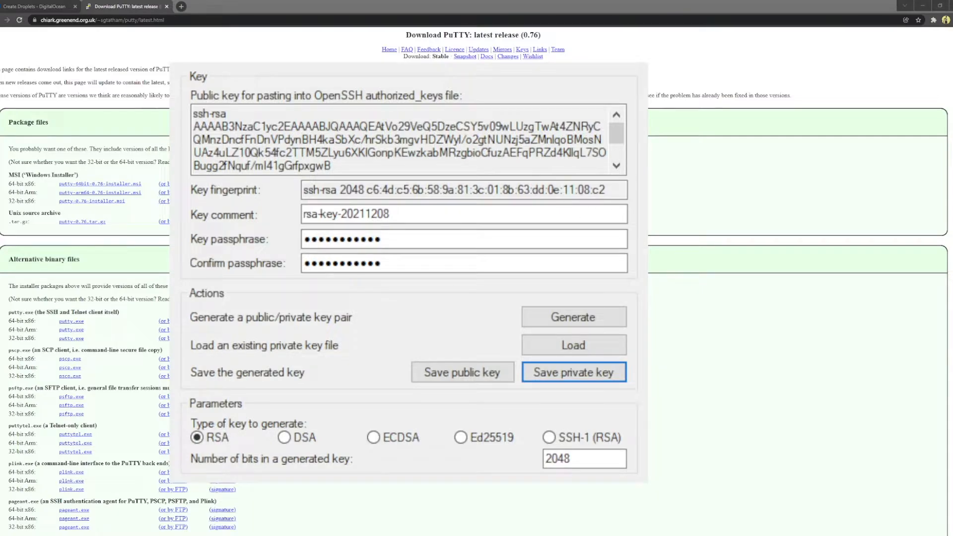
left_click(320, 128)
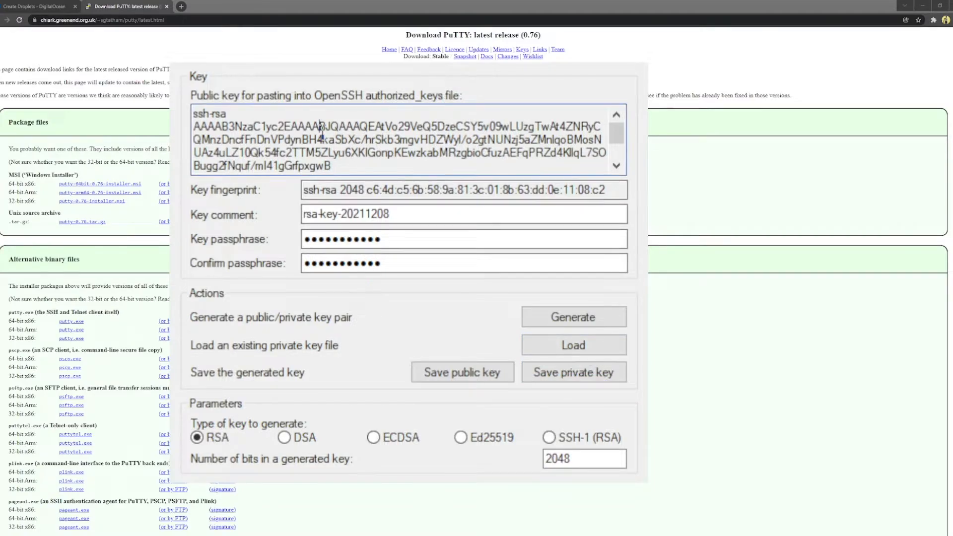
left_click_drag(195, 113, 530, 240)
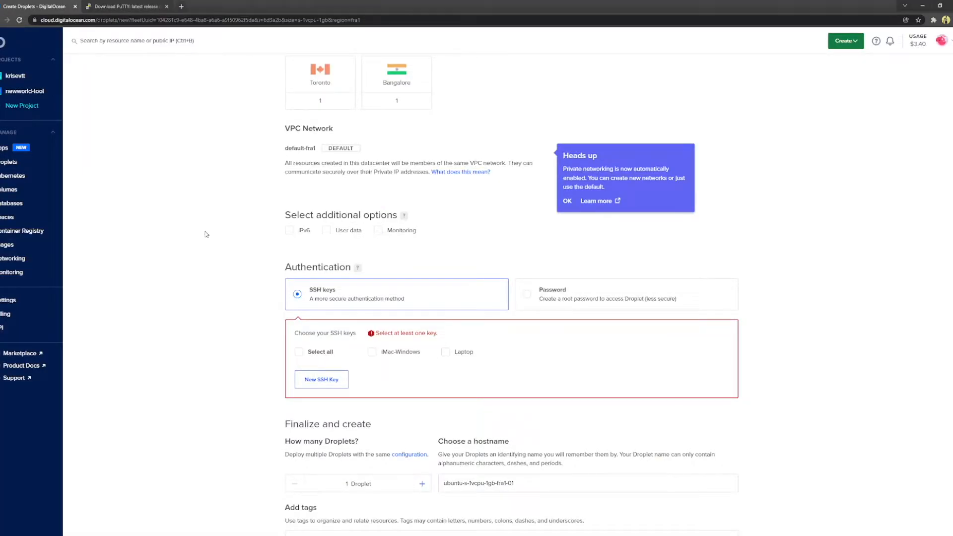
Step: Paste the generated public key as a new SSH key named NWCT and add it
left_click(323, 380)
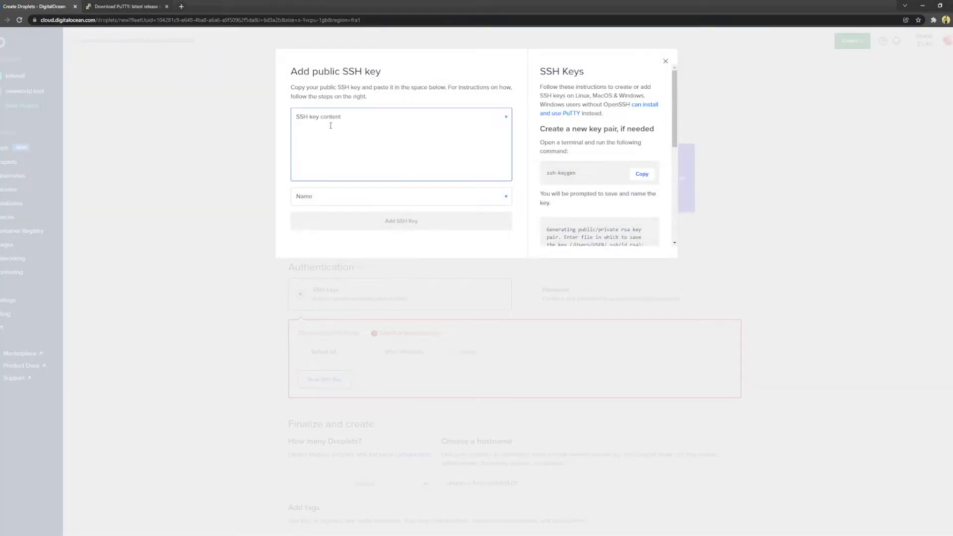
key("ctrl+v")
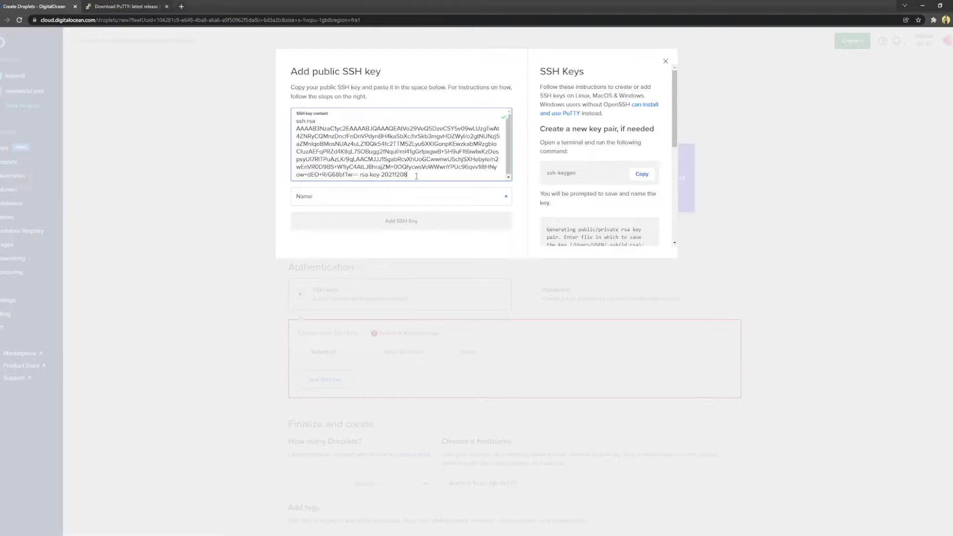
left_click(400, 191)
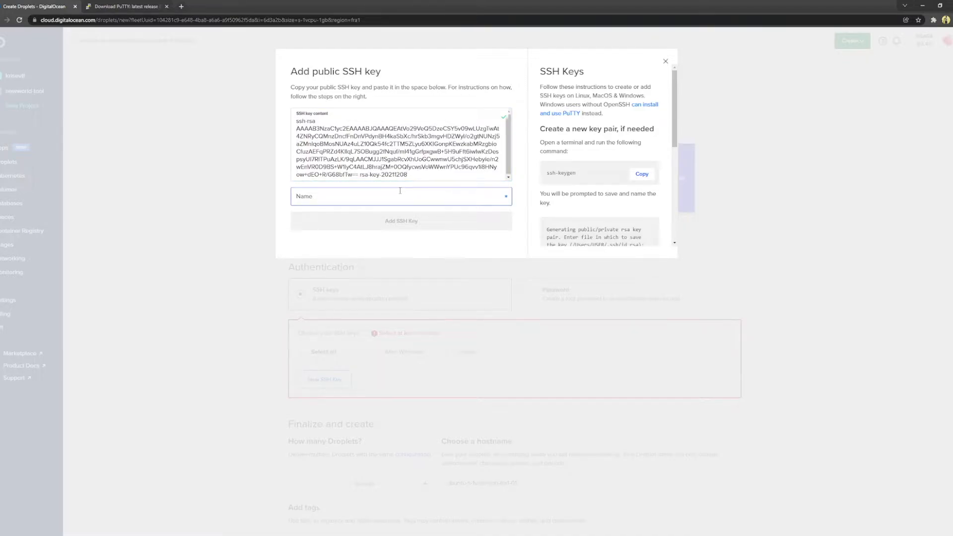
type("NWCT")
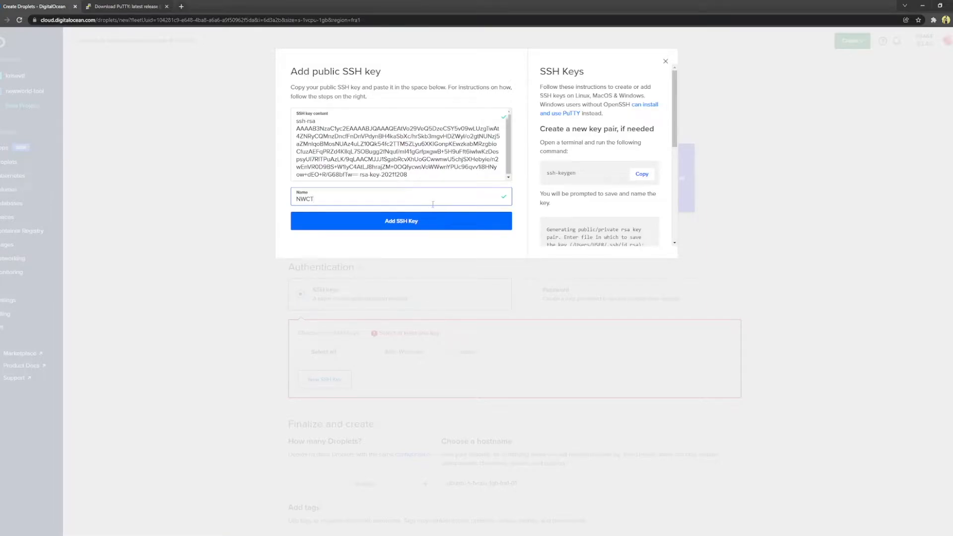
left_click(437, 222)
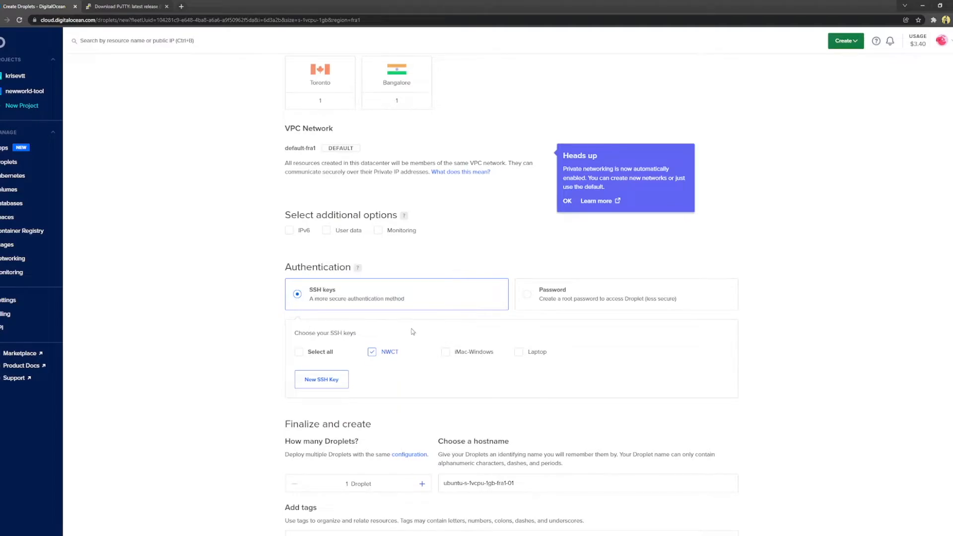
Step: Replace the default droplet hostname with NWCT and create the droplet
mouse_move(390, 352)
scroll(473, 378, "down", 1)
scroll(473, 378, "down", 3)
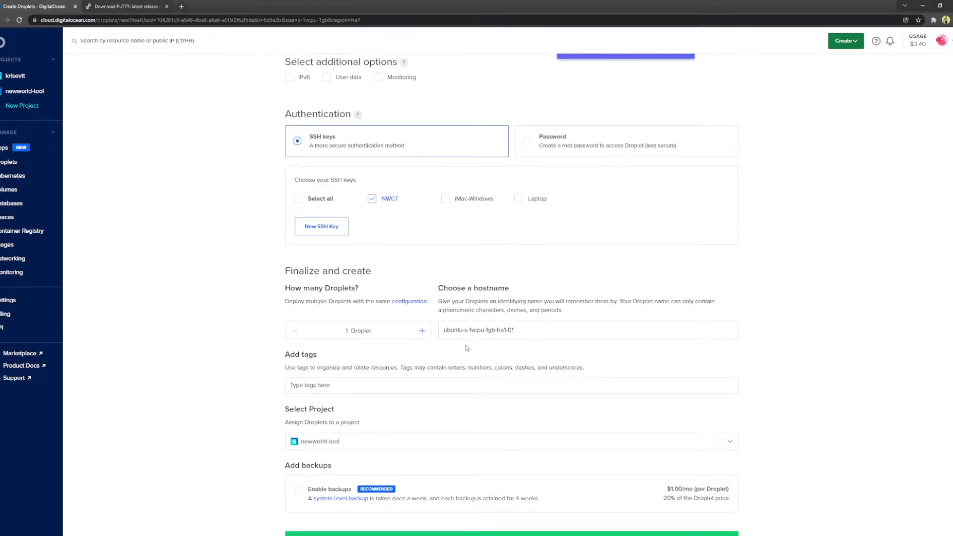
left_click(372, 333)
triple_click(484, 330)
type("NWCT")
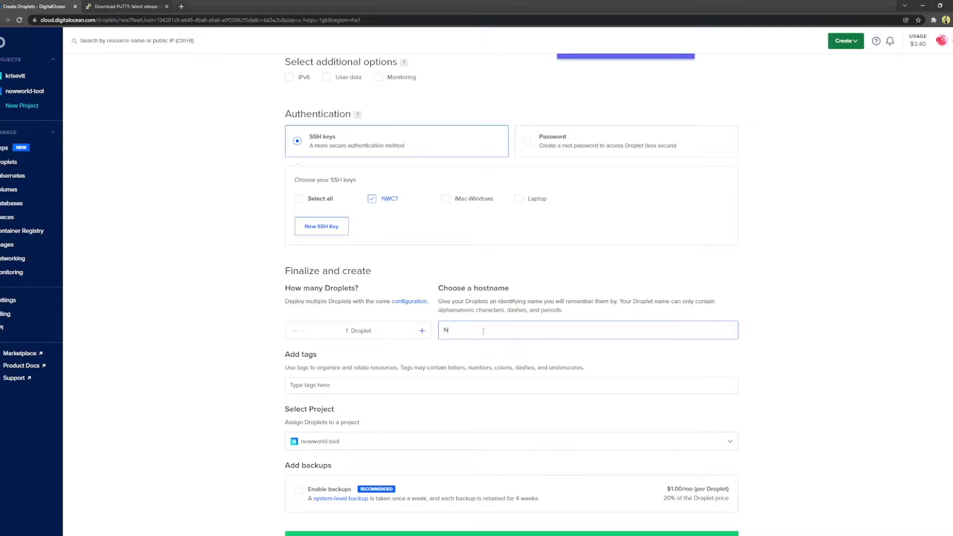
left_click(602, 291)
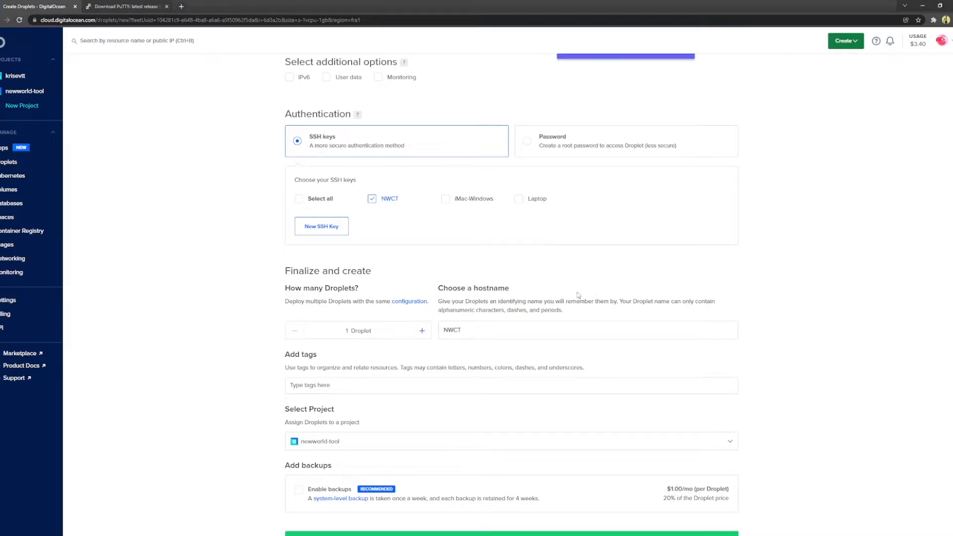
scroll(536, 301, "up", 2)
scroll(472, 304, "down", 3)
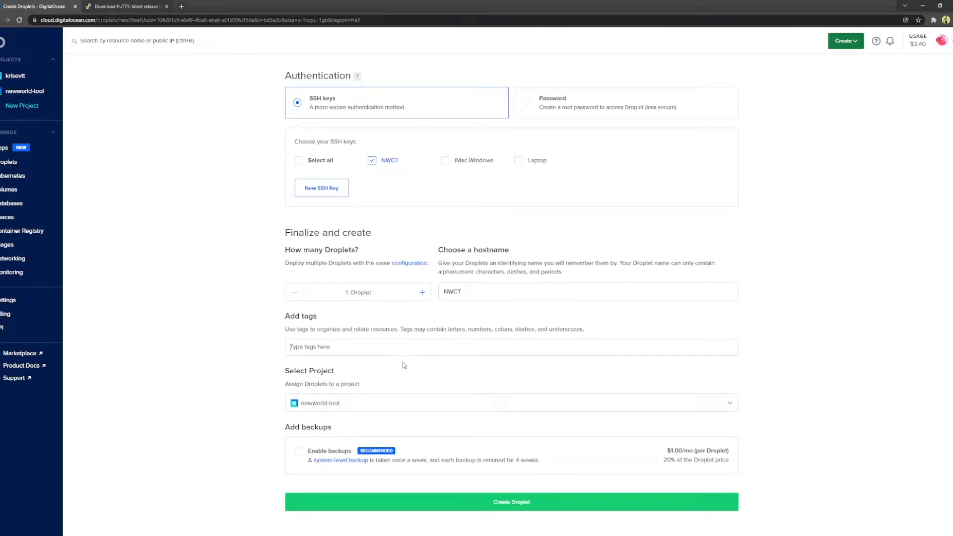
scroll(422, 405, "down", 2)
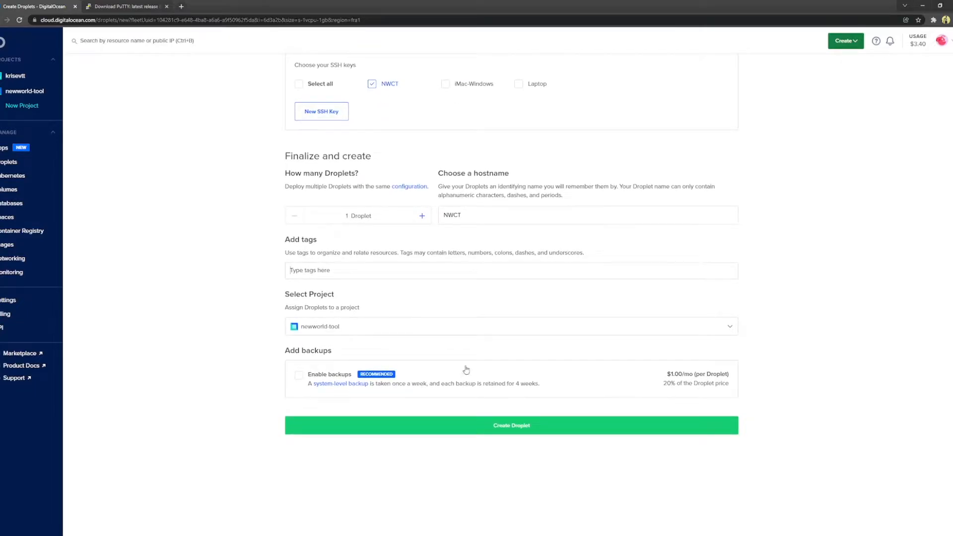
left_click(516, 430)
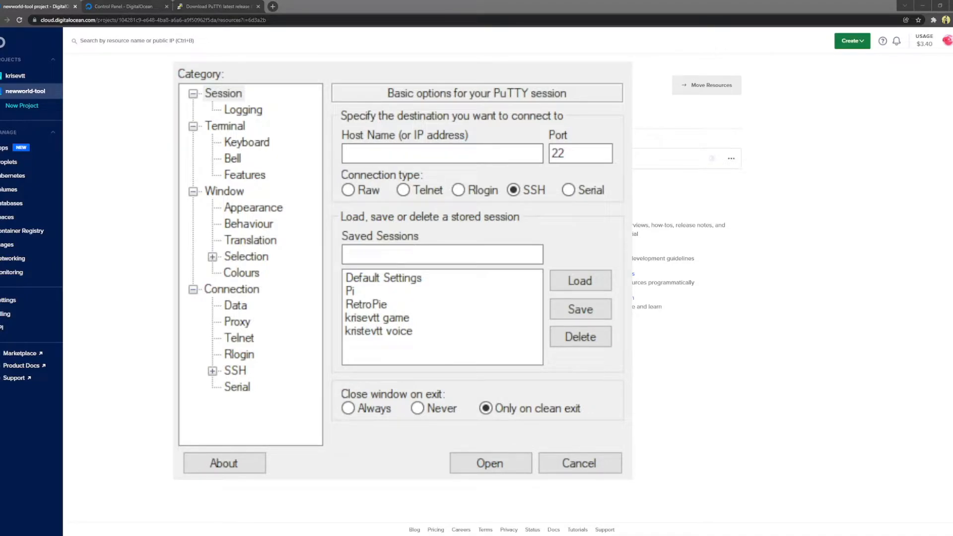
Step: Name a new PuTTY session NWCT with Host Name 142.93.164.255, the copied droplet IP
left_click(331, 60)
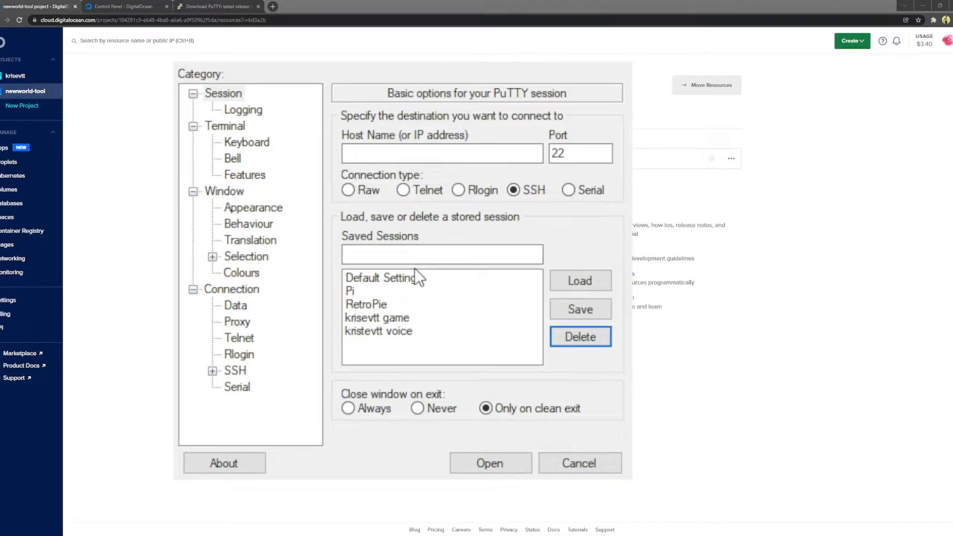
left_click(479, 260)
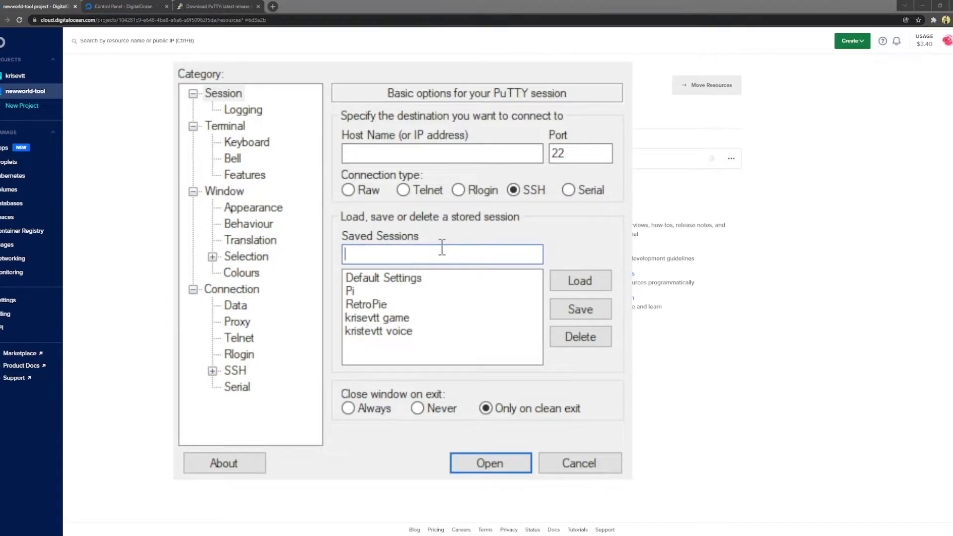
type("NWCT")
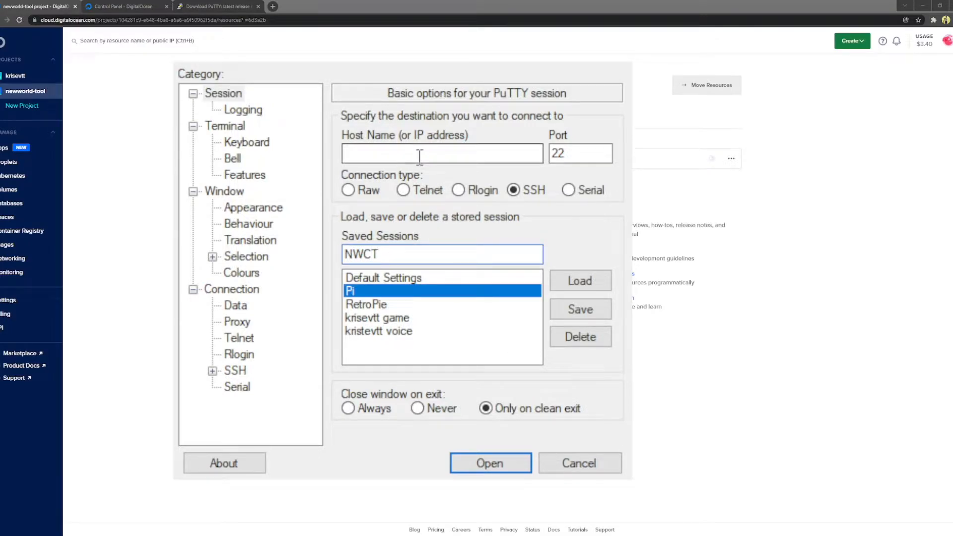
left_click(397, 156)
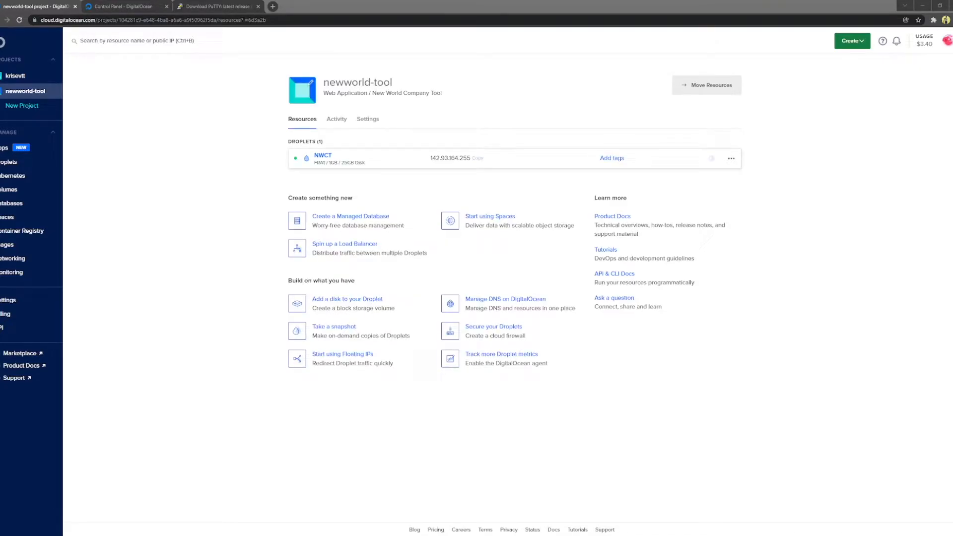
left_click(476, 159)
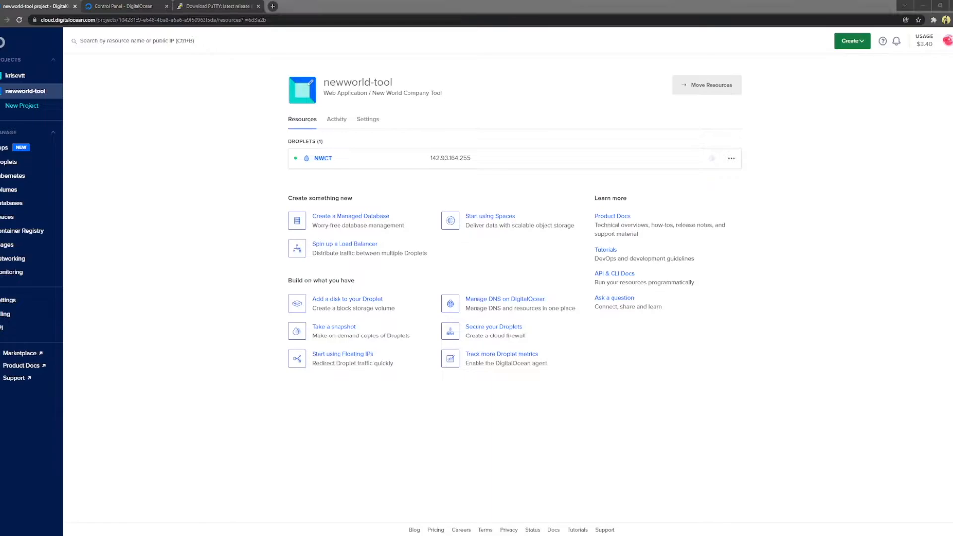
left_click(440, 149)
type("142.93.164.255")
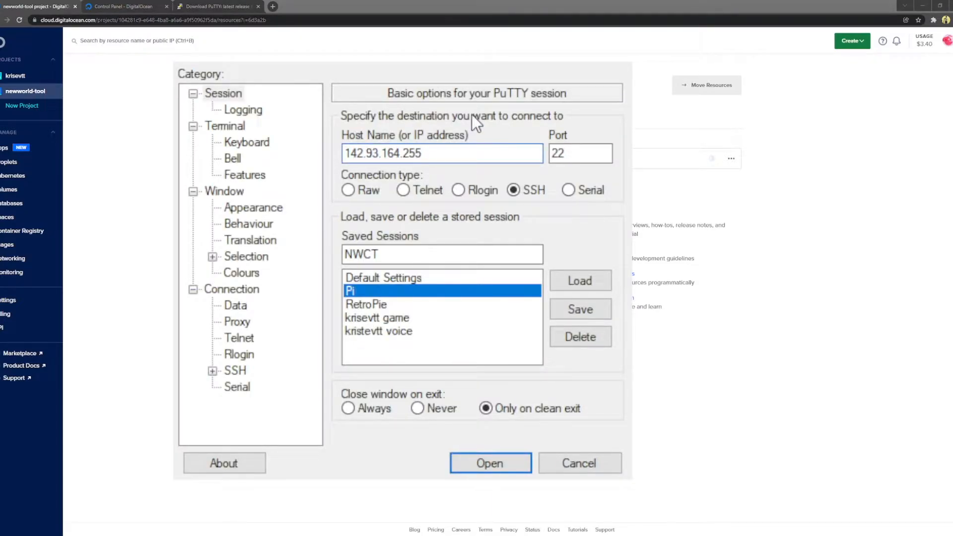
Step: Set the SSH Auth private key file for the session
left_click(230, 368)
left_click(211, 372)
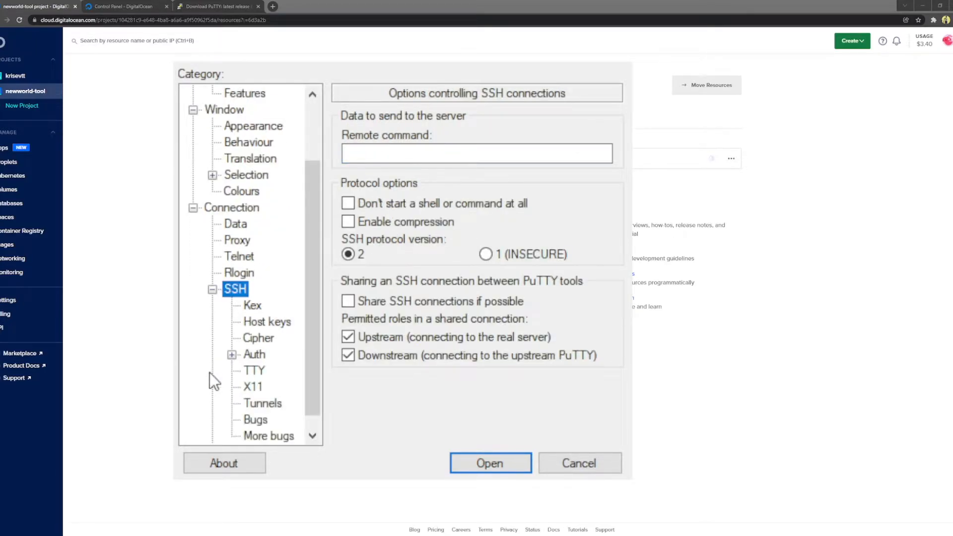
left_click(250, 354)
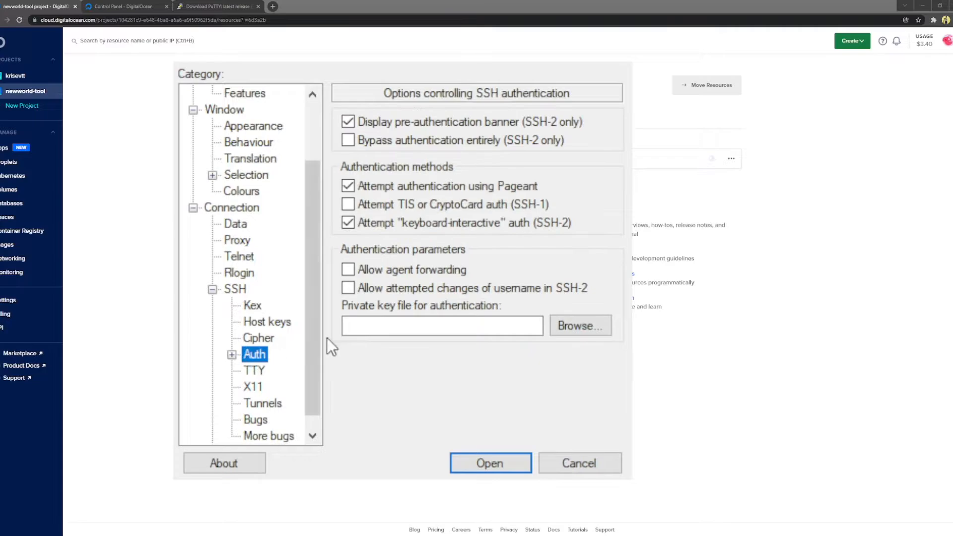
left_click(403, 326)
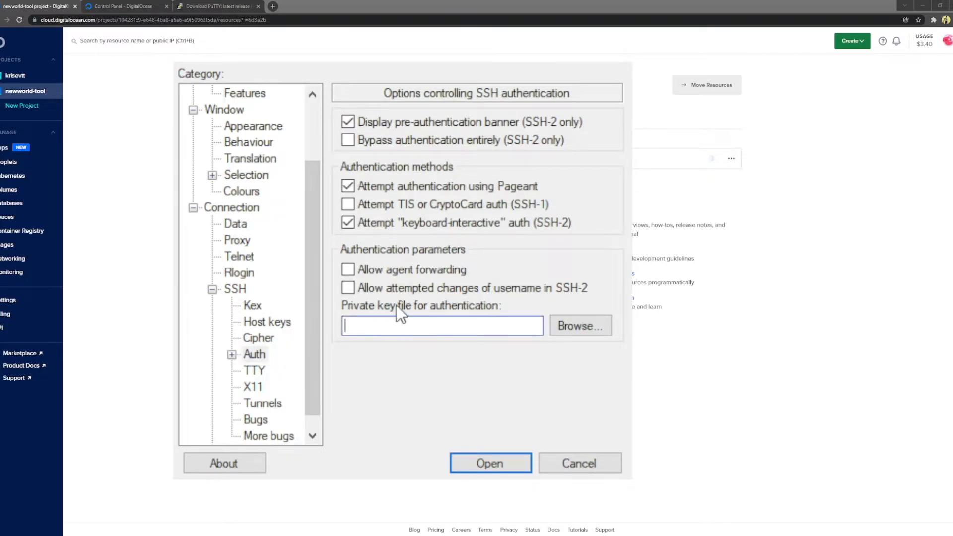
left_click(580, 324)
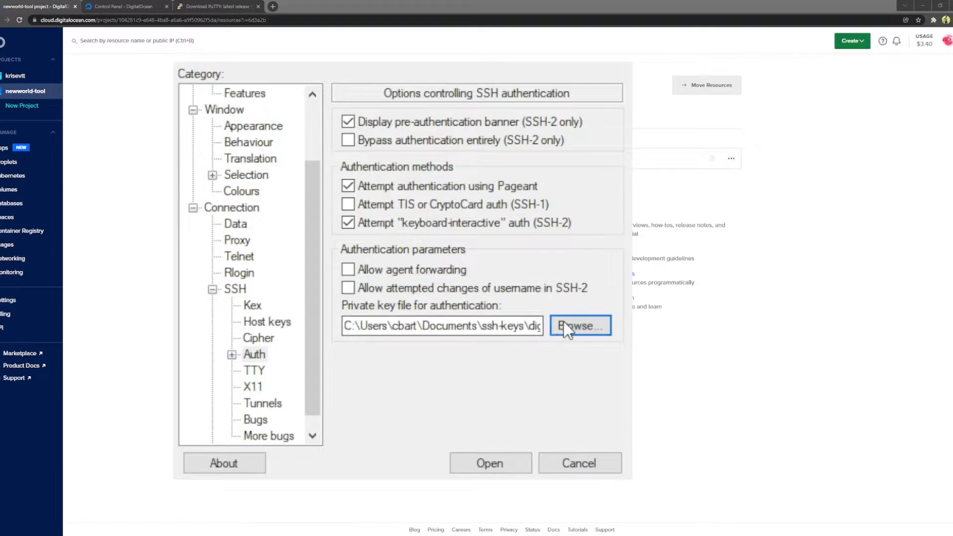
scroll(290, 132, "up", 2)
Step: Save the NWCT session and connect with it
left_click(227, 94)
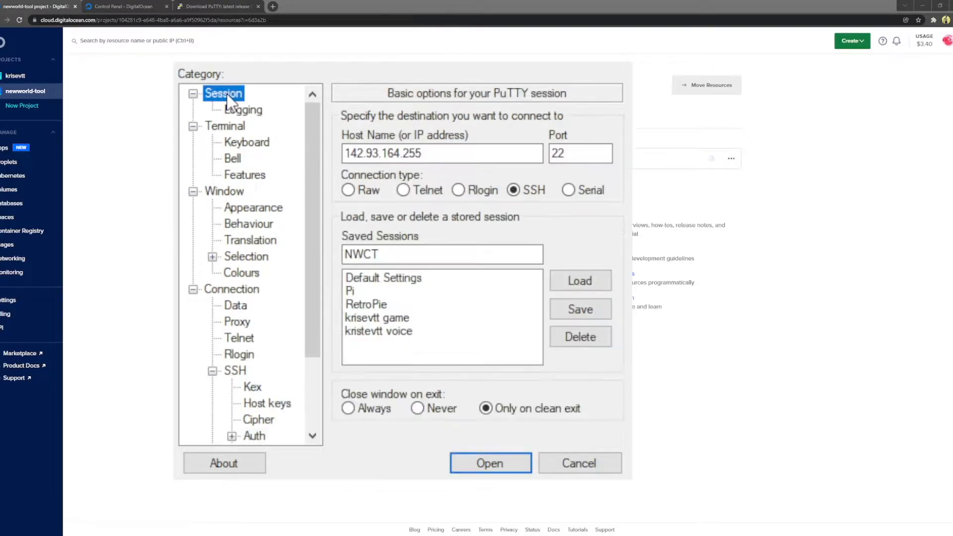
left_click(588, 312)
left_click(372, 289)
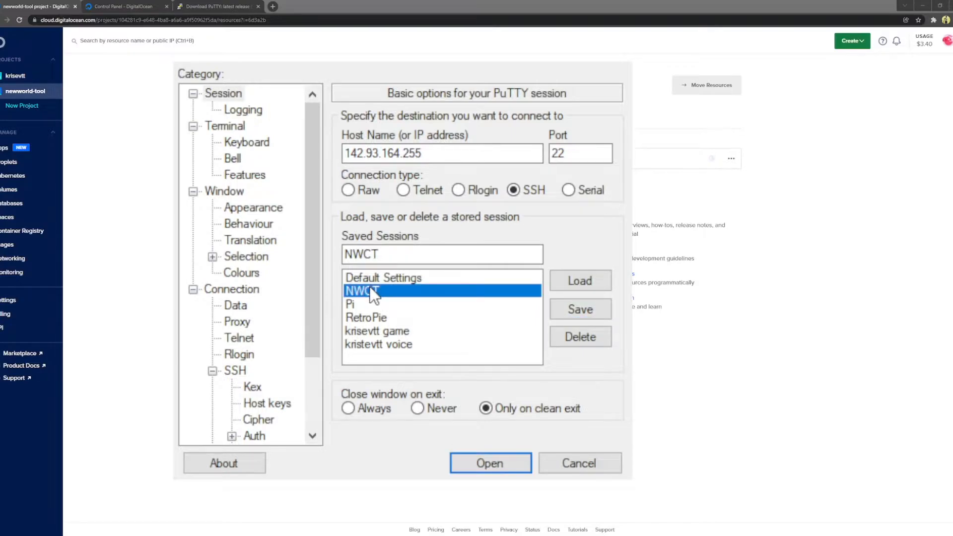
double_click(370, 289)
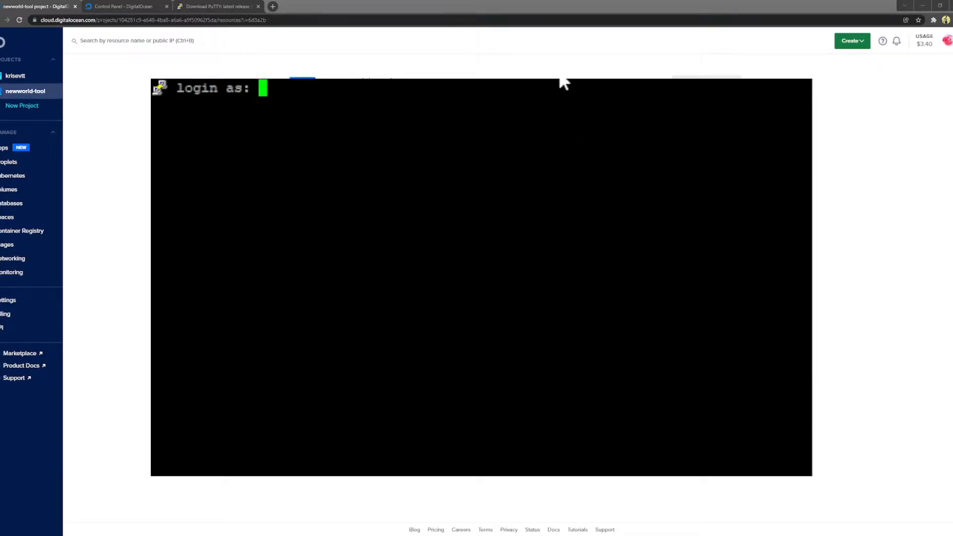
Step: Log in to the NWCT droplet as root and supply the key passphrase
type("root")
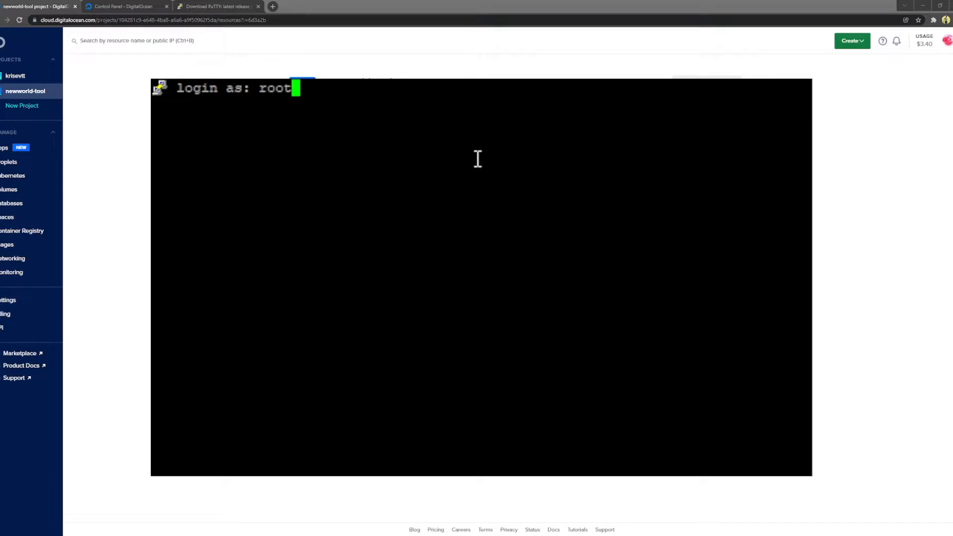
key("Return")
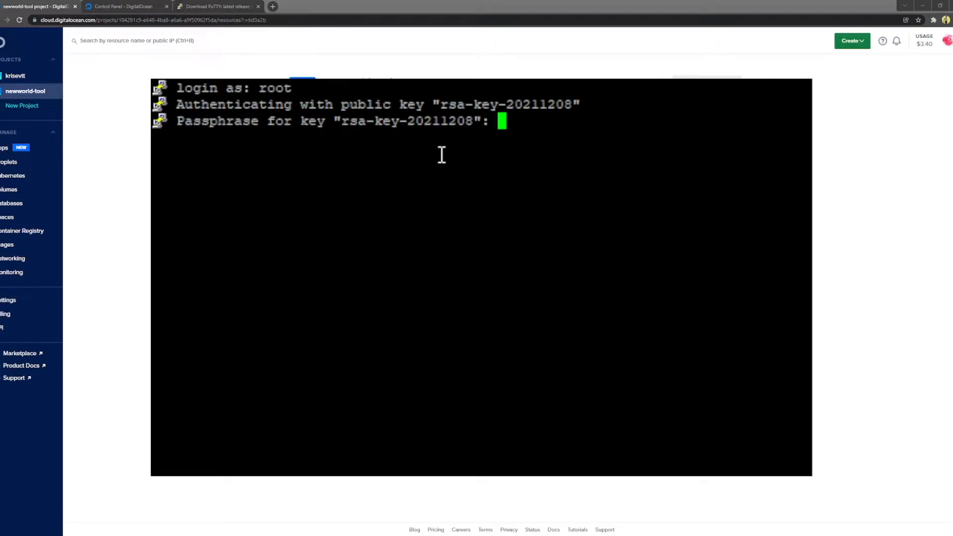
key("Return")
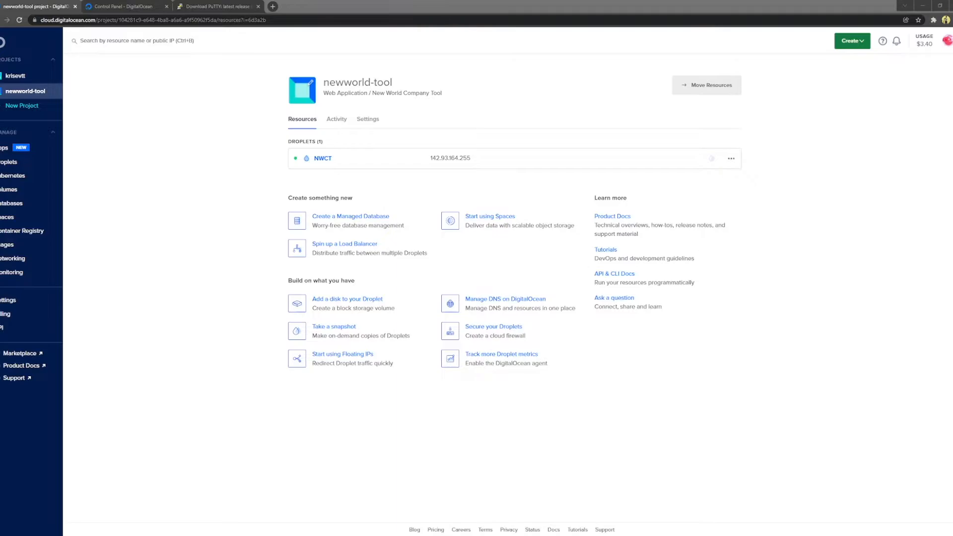
Step: Add newworld-tool.com as a new domain under Domains/DNS
left_click(816, 139)
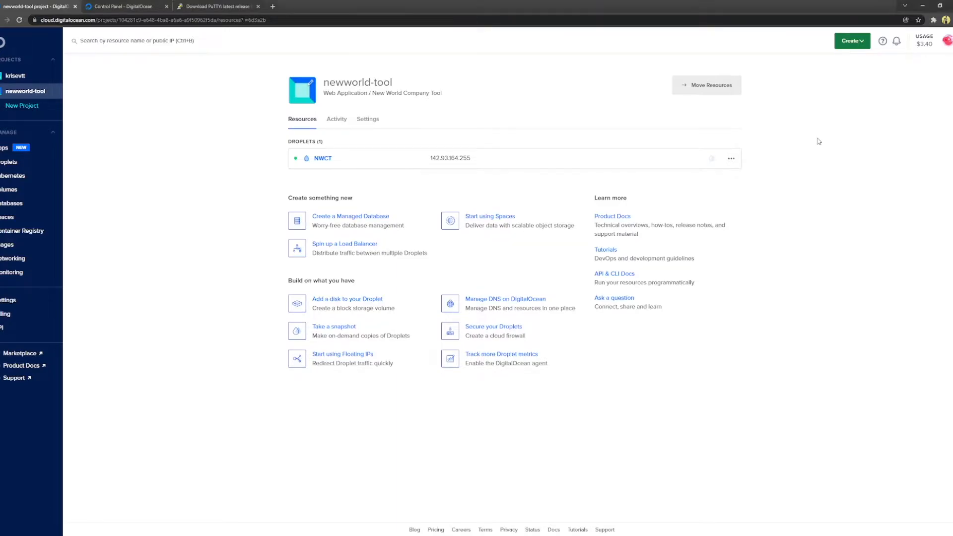
left_click(859, 43)
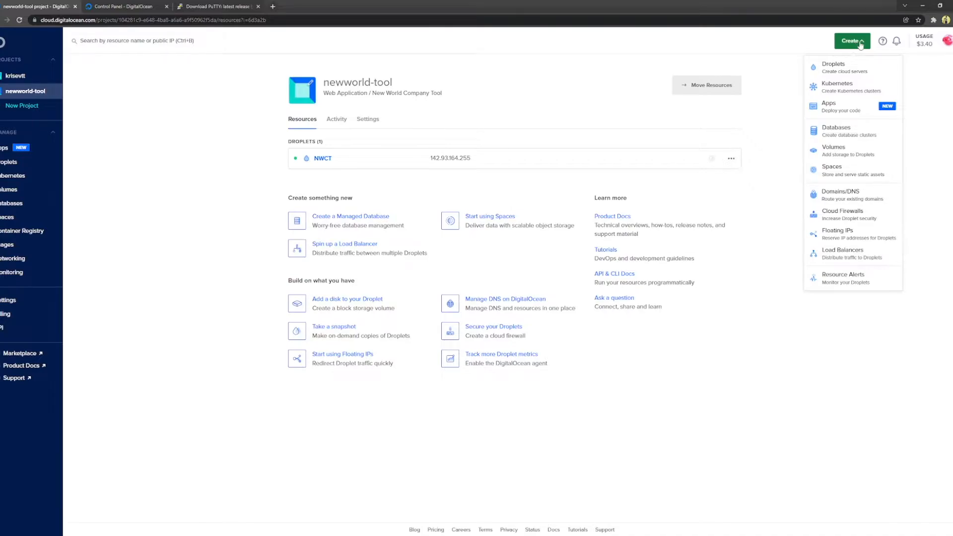
left_click(843, 197)
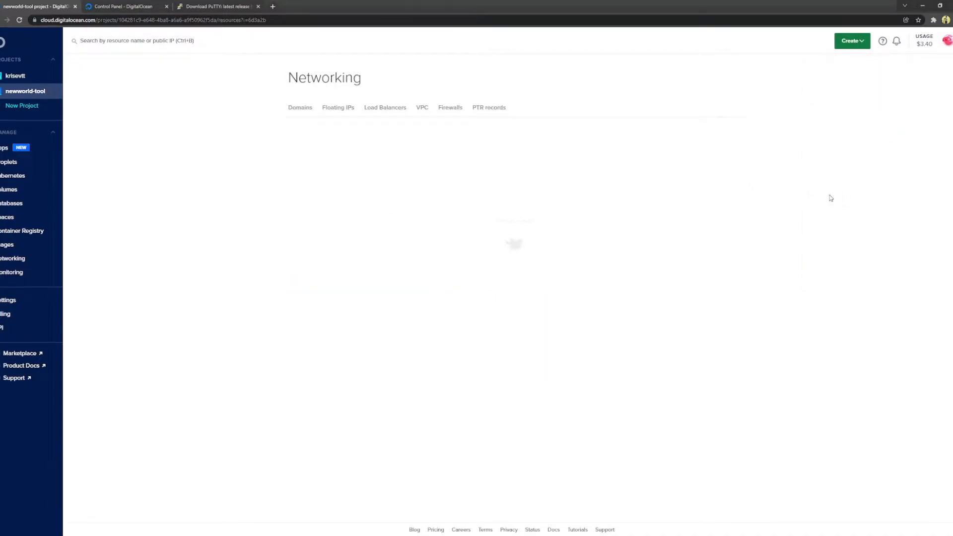
left_click(322, 173)
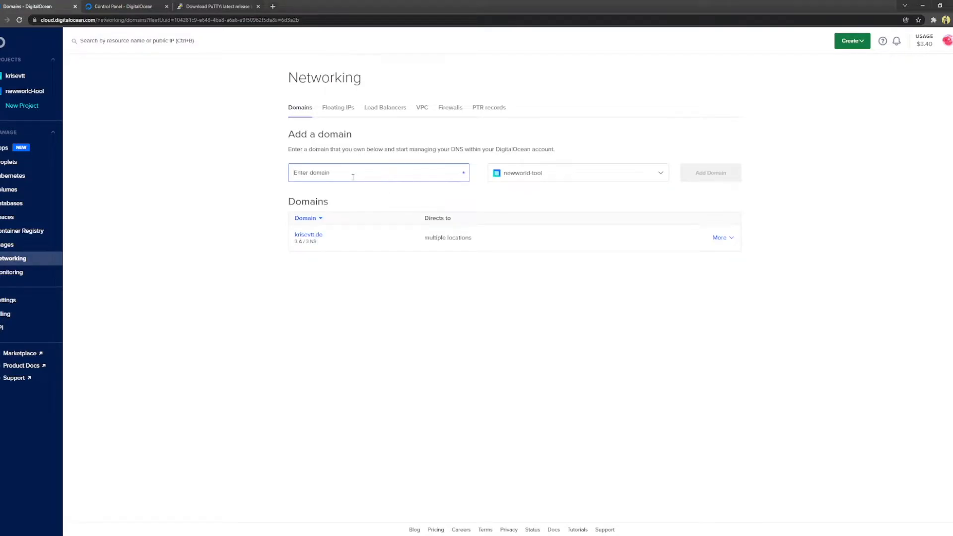
type("newworld-tool.com")
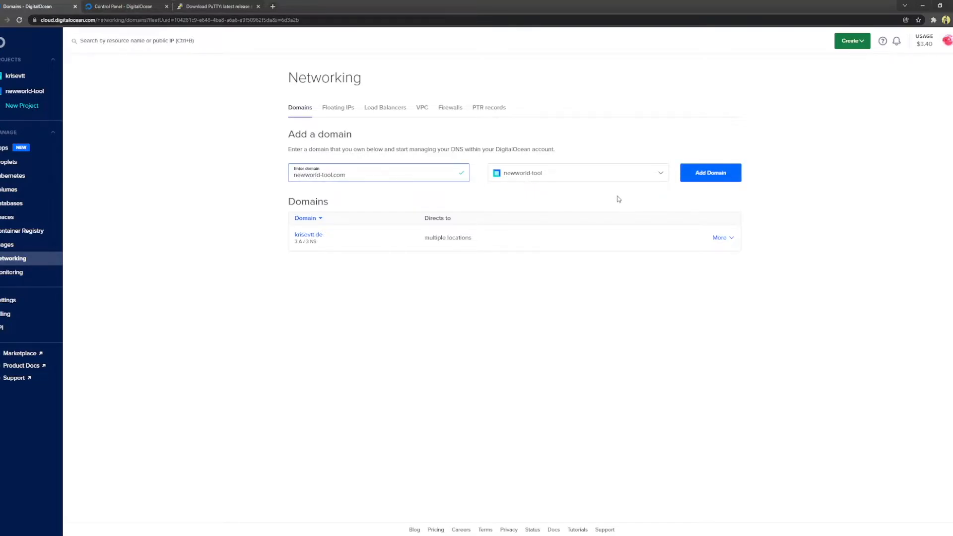
left_click(717, 172)
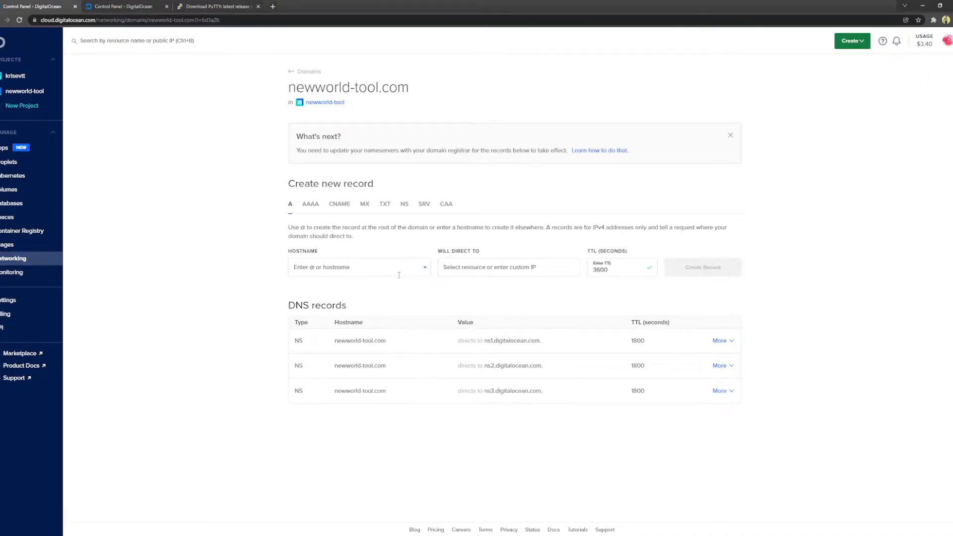
Step: Create an A record with hostname nwct directed to the NWCT droplet, TTL 3600
left_click(328, 269)
type("nwct")
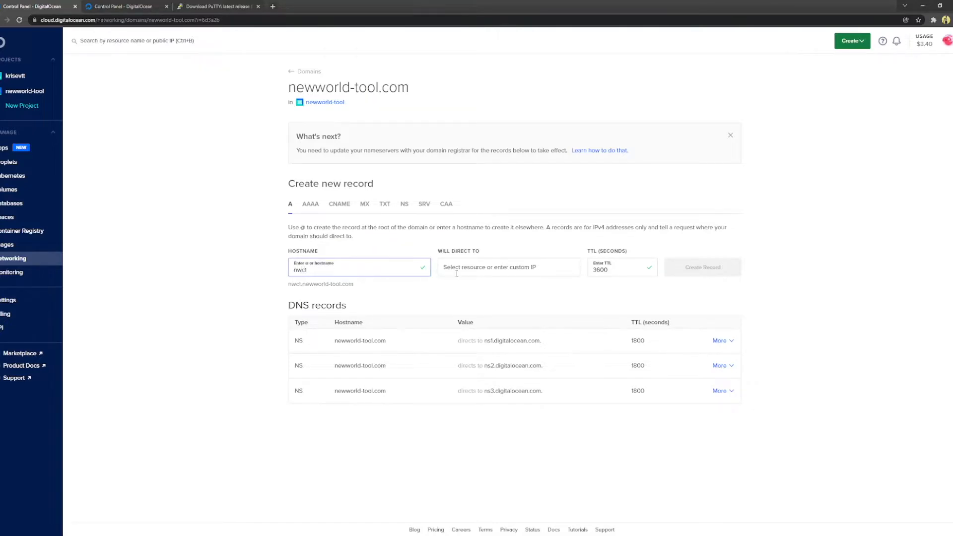
left_click(462, 268)
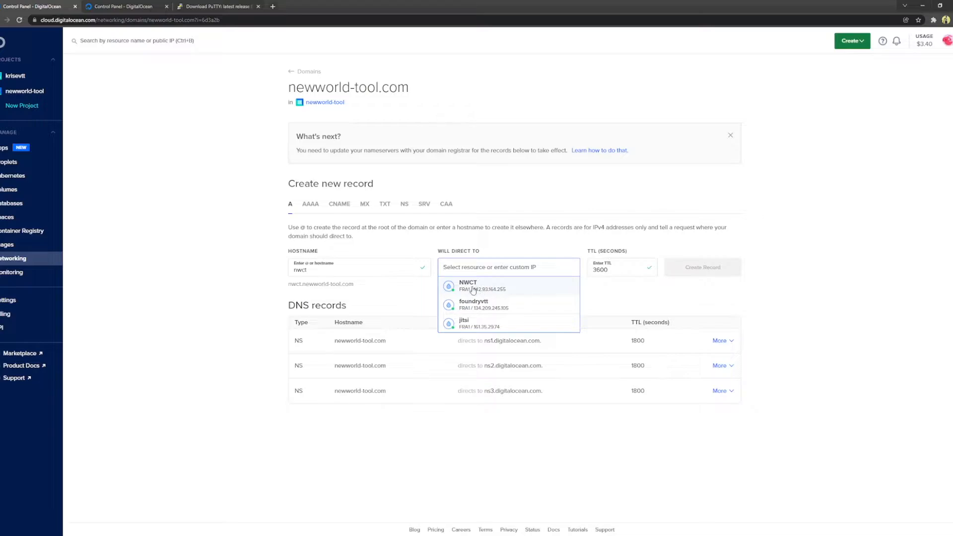
left_click(470, 287)
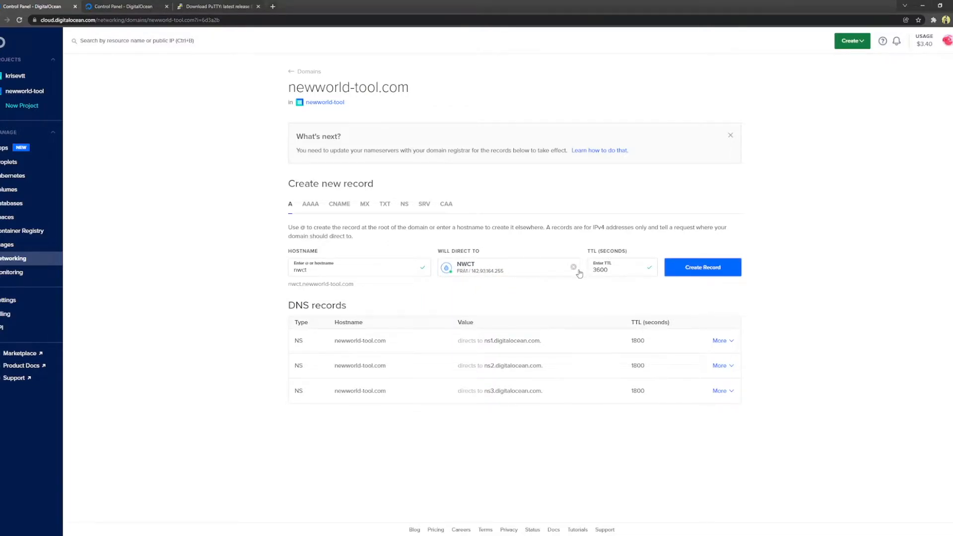
left_click(609, 269)
left_click(693, 276)
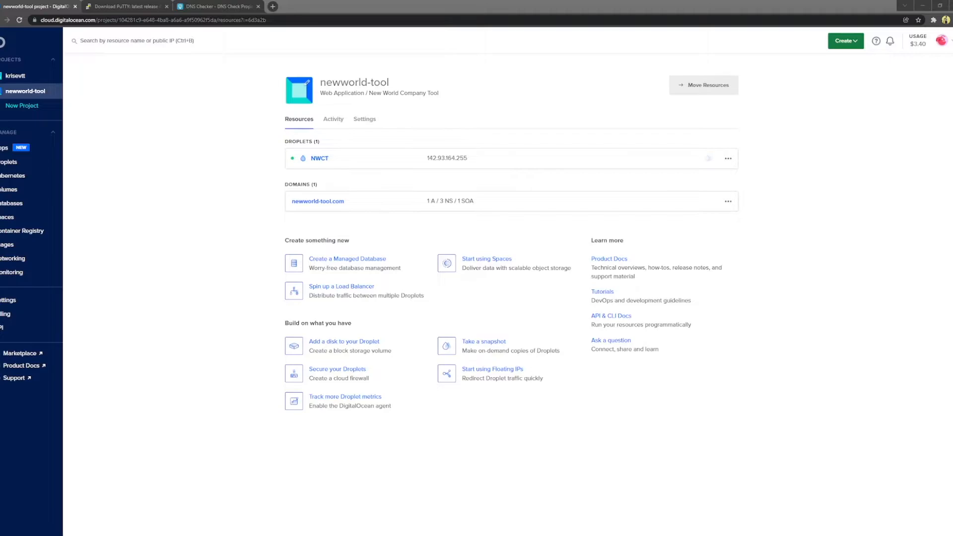
Step: Re-run DNS Checker for nwct.newworld-tool.com and confirm results resolve to 142.93.164.255
left_click(198, 6)
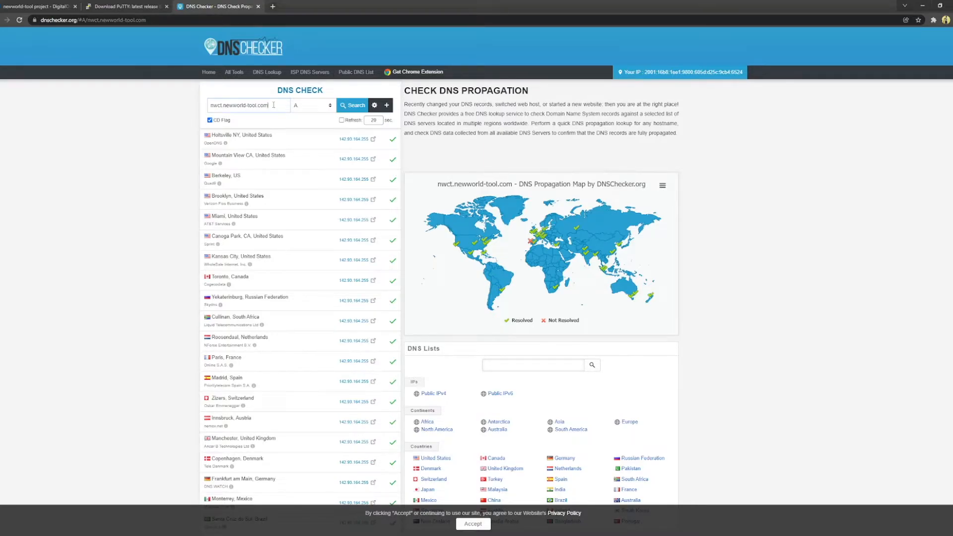
left_click(352, 107)
scroll(351, 329, "down", 1)
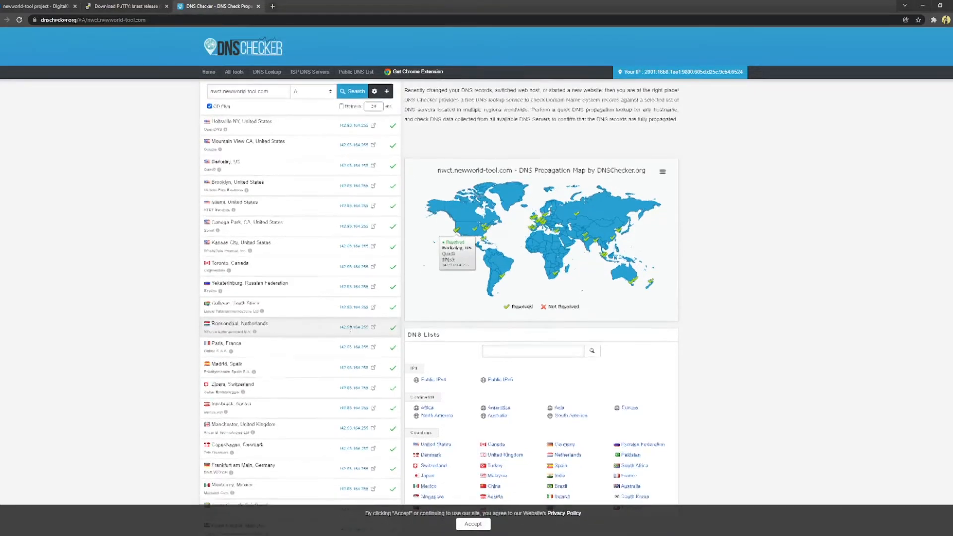
scroll(351, 329, "down", 3)
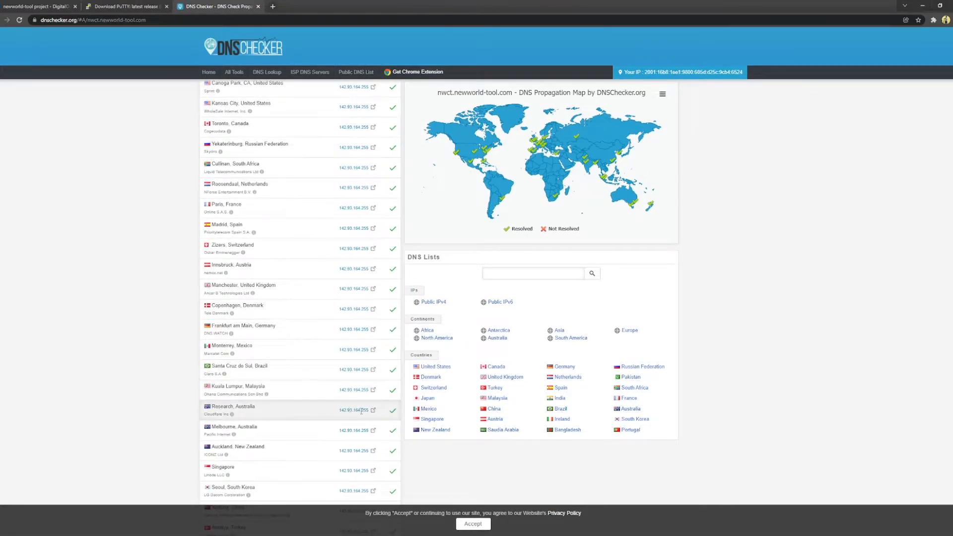
scroll(362, 412, "down", 3)
scroll(347, 389, "up", 3)
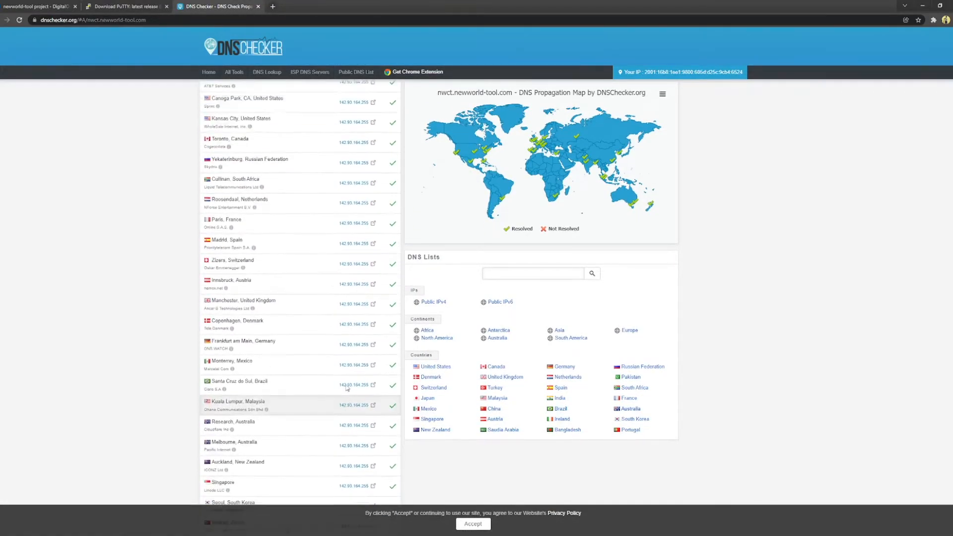
scroll(347, 389, "up", 3)
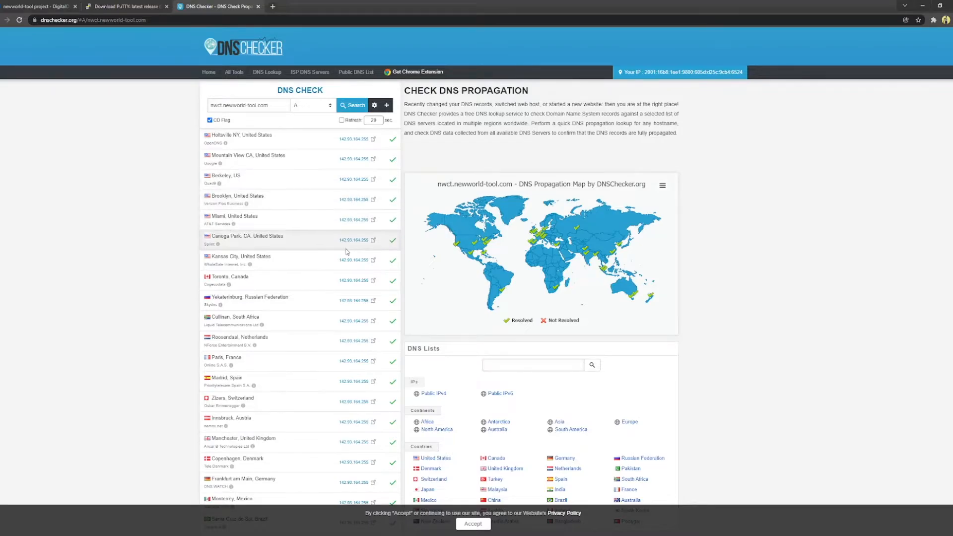
scroll(347, 252, "down", 2)
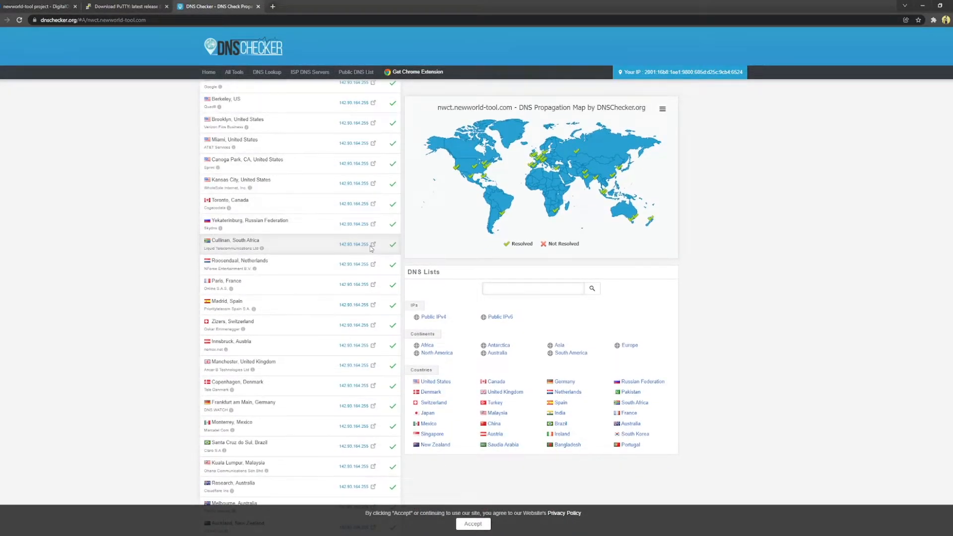
left_click(35, 7)
Step: Change the NWCT session's host from the IP to nwct.newworld-tool.com, save, and connect
mouse_move(429, 162)
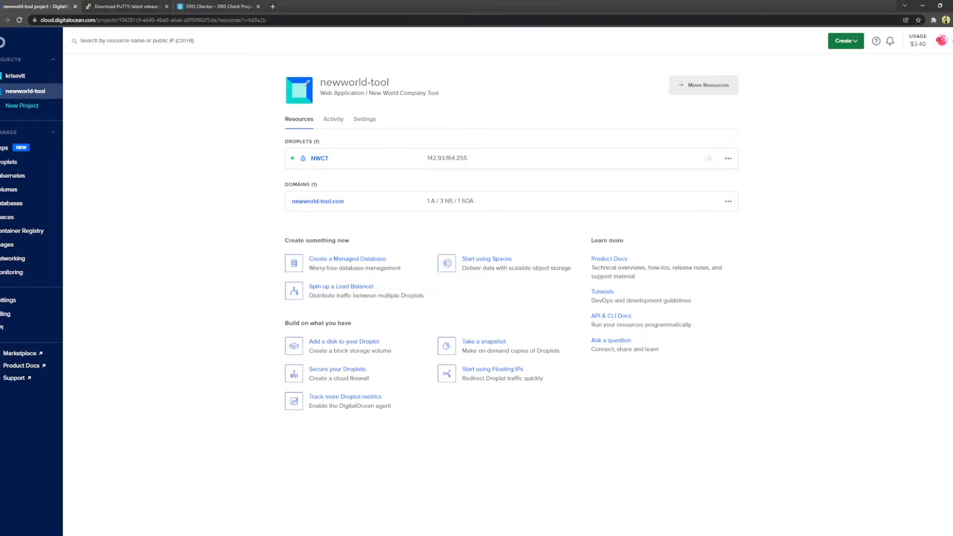
left_click(369, 292)
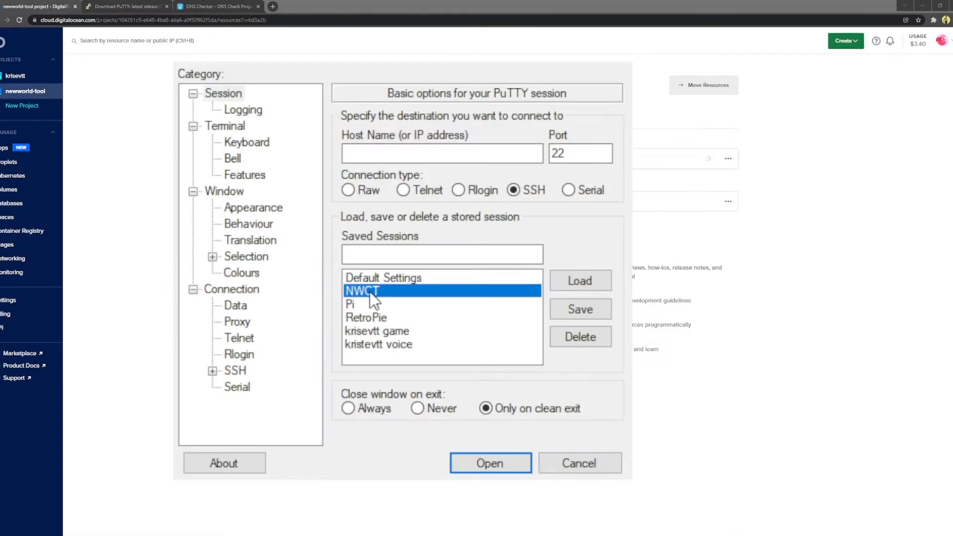
left_click(597, 281)
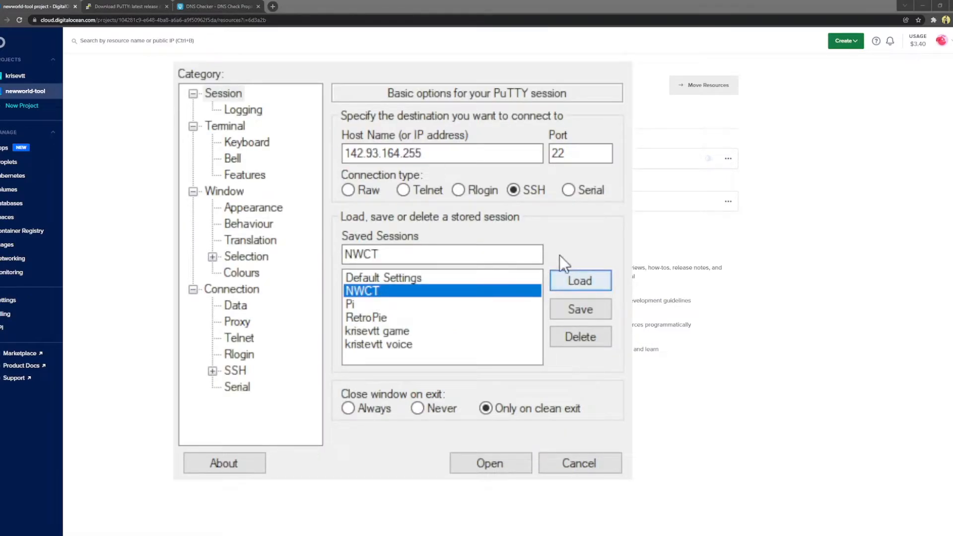
left_click(449, 153)
double_click(450, 154)
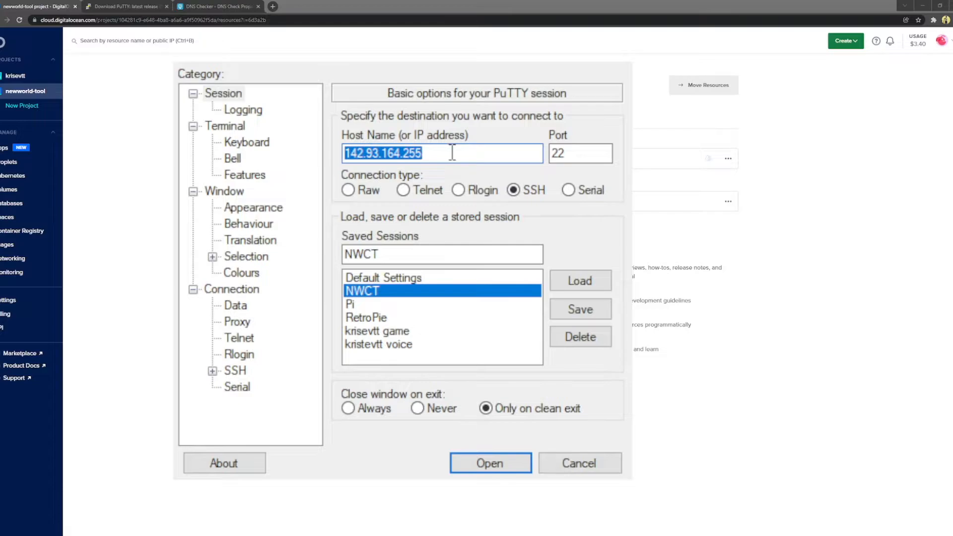
type("nwct.newworld-tool.com")
left_click(600, 302)
left_click(401, 293)
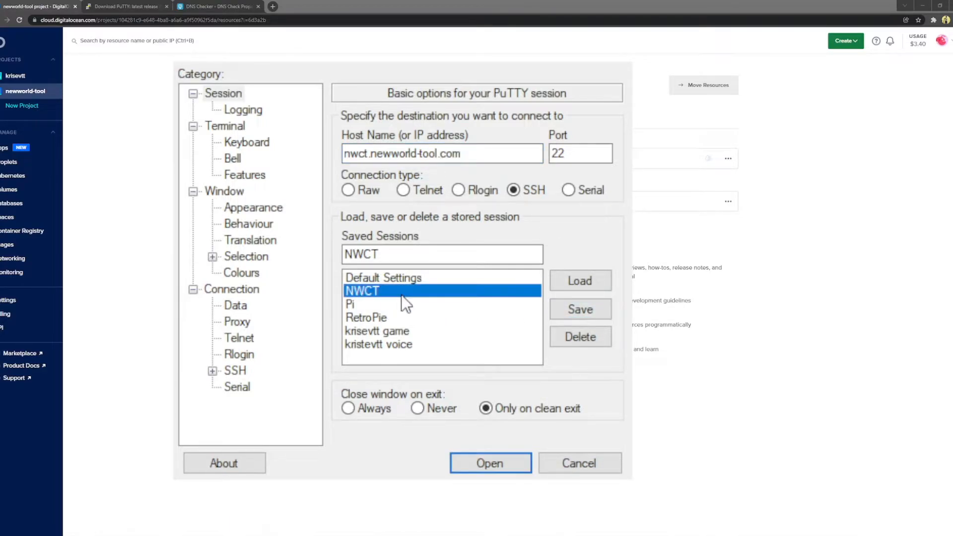
double_click(397, 290)
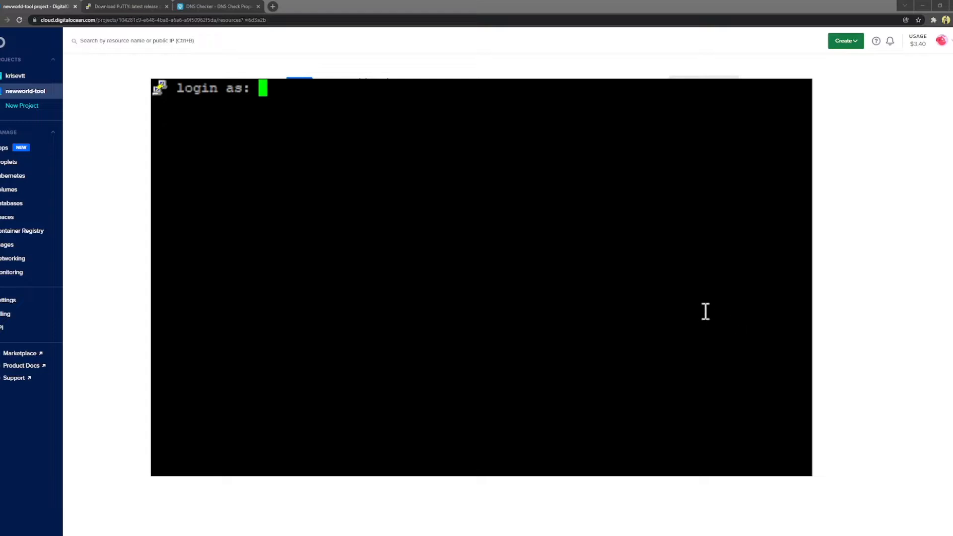
Step: Log in as root with the key passphrase
type("root")
key("Return")
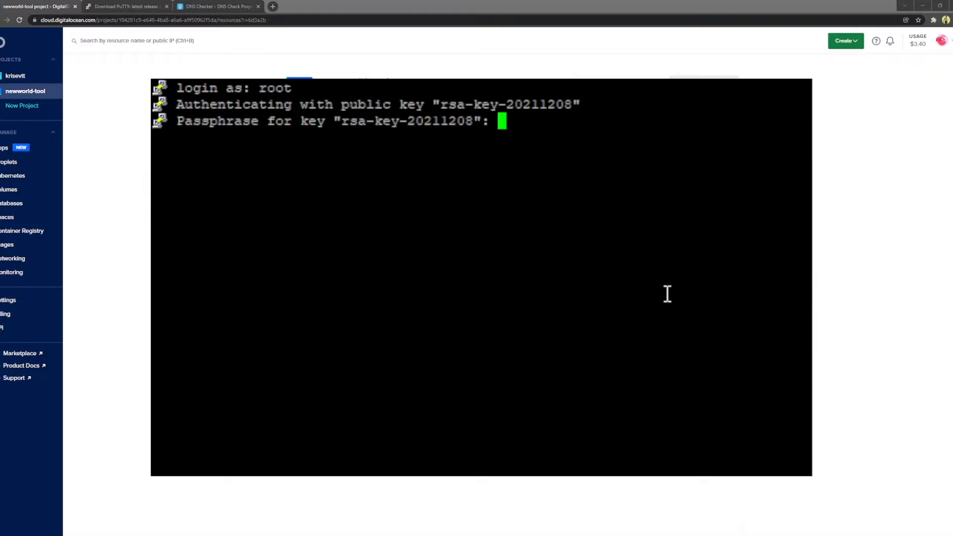
key("Return")
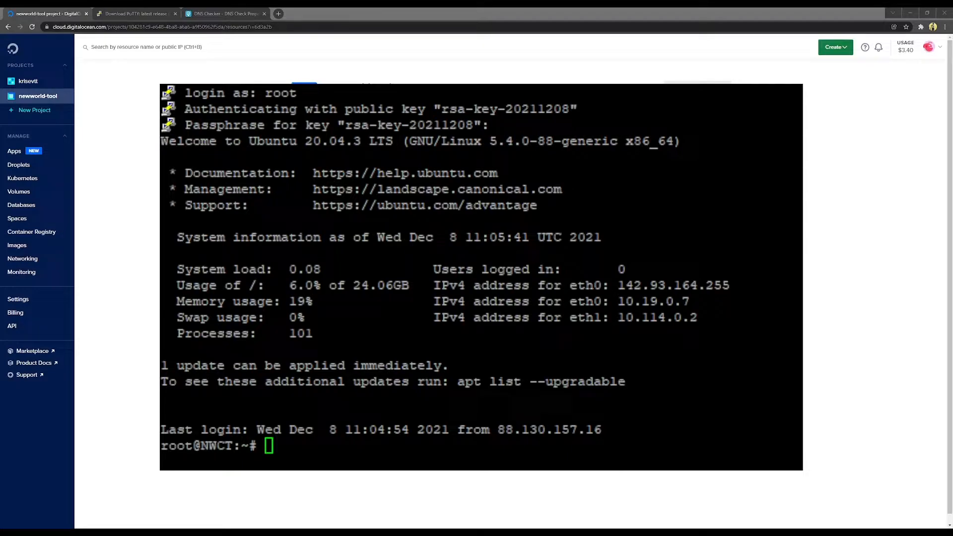
Step: Change into the /etc/ssh directory
left_click(564, 390)
type("cd /etc/")
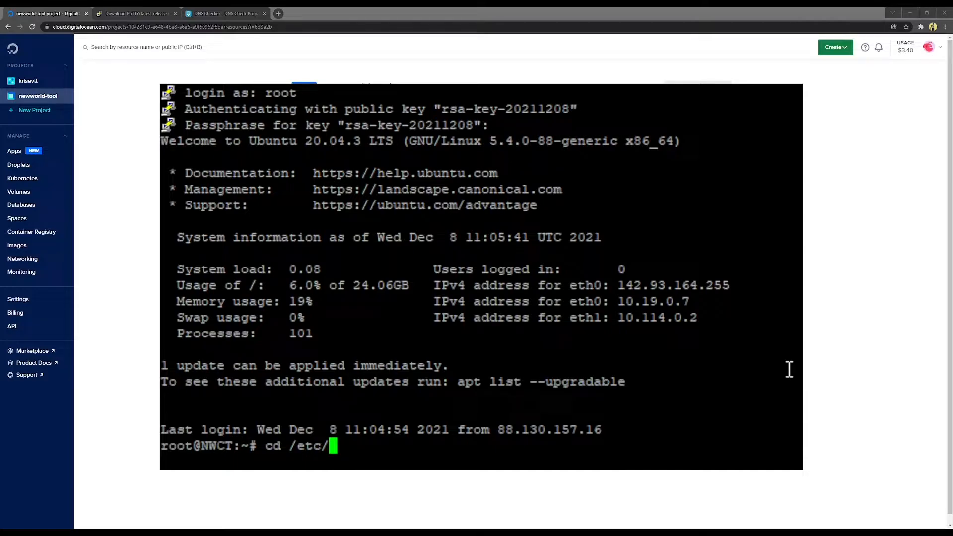
type("ssh")
key("Return")
Step: Open sshd_config in nano and turn the commented Port 22 line into Port 2242
type("nano ")
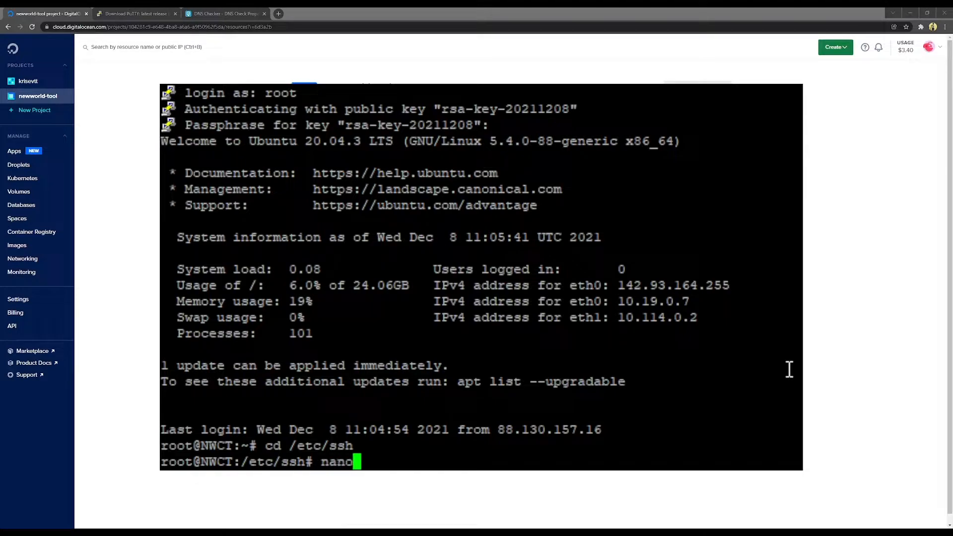
type("sshd_config")
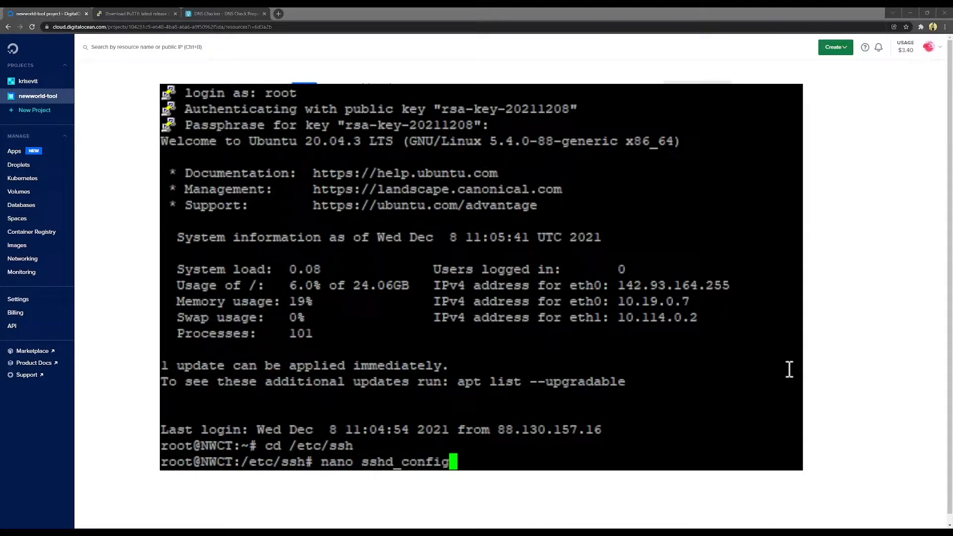
key("Return")
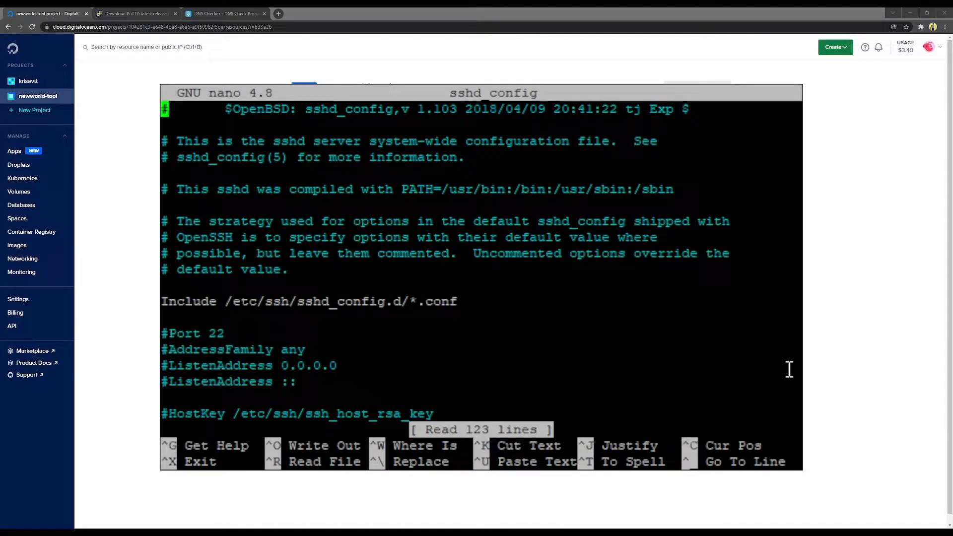
key("Down")
key("Down")
key("Down")
key("Down")
key("Down")
key("Down")
key("Down")
key("Down")
key("Down")
key("Down")
key("Down")
key("Down")
key("Down")
key("Down")
key("Down")
key("Down")
key("Down")
key("Down")
key("Down")
key("Down")
key("Down")
key("Down")
key("Down")
key("Down")
key("Down")
key("Down")
key("Down")
key("Down")
key("Down")
key("Down")
key("Down")
key("Down")
key("Down")
key("Up")
key("Up")
key("Up")
key("Up")
key("Up")
key("Up")
key("Up")
key("Up")
key("Up")
key("Up")
key("Up")
key("Up")
key("Up")
key("Up")
key("Up")
key("Up")
key("Up")
key("Up")
key("Up")
key("Up")
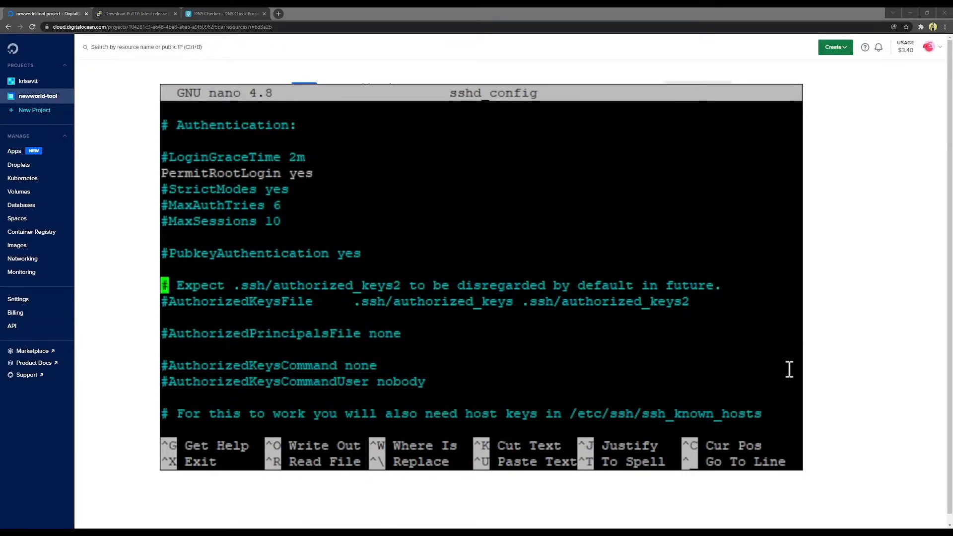
key("Up")
key("Up")
key("Up")
key("Up")
key("Up")
key("Up")
key("Up")
key("Up")
key("Up")
key("Up")
key("Down")
key("Down")
key("Down")
key("Down")
key("Down")
key("Down")
key("Down")
key("Down")
key("Down")
key("Down")
key("Down")
key("Down")
key("Down")
key("Down")
key("Right")
key("BackSpace")
key("Right")
key("Right")
key("Right")
key("Right")
key("Right")
key("Right")
key("Right")
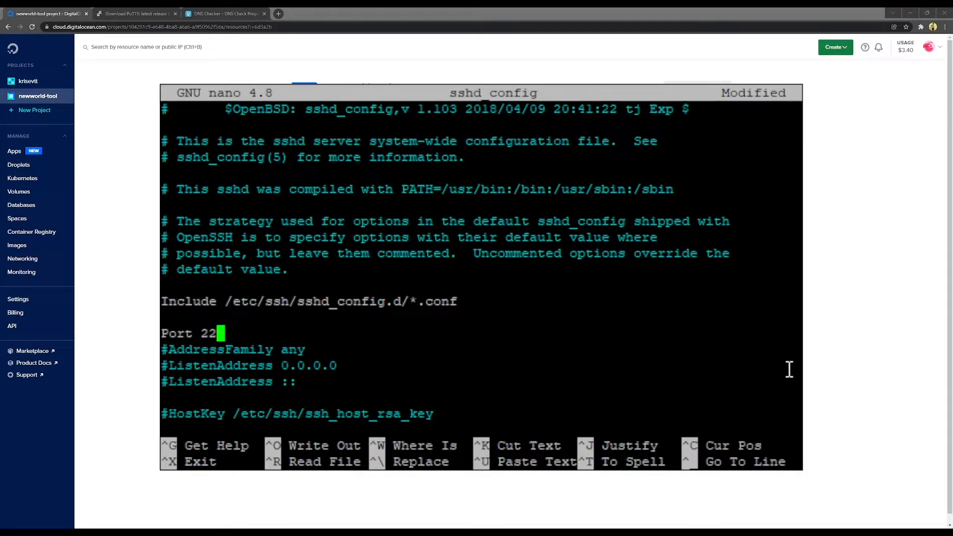
type("42")
Step: Save sshd_config and exit nano
key("ctrl+x")
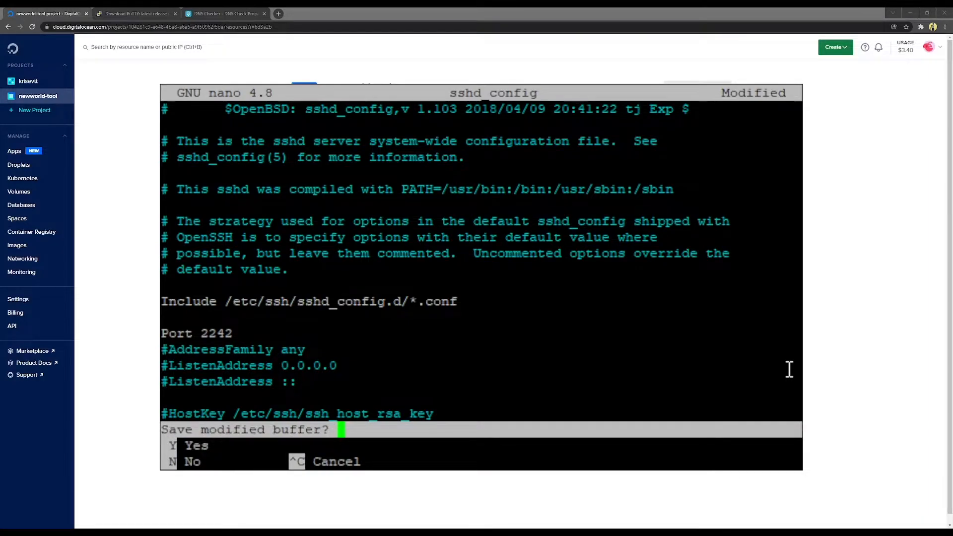
key("y")
key("Return")
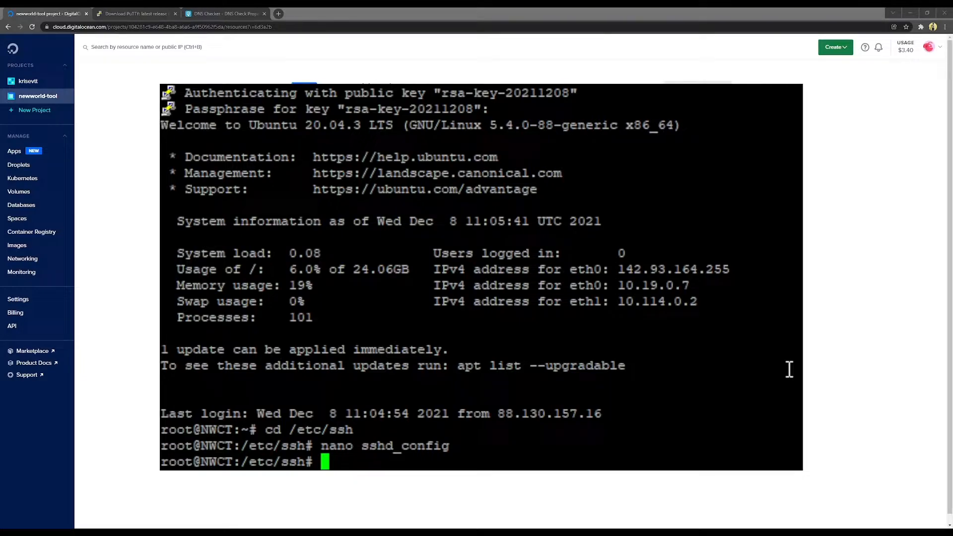
Step: Run service sshd restart to apply port 2242
type("service")
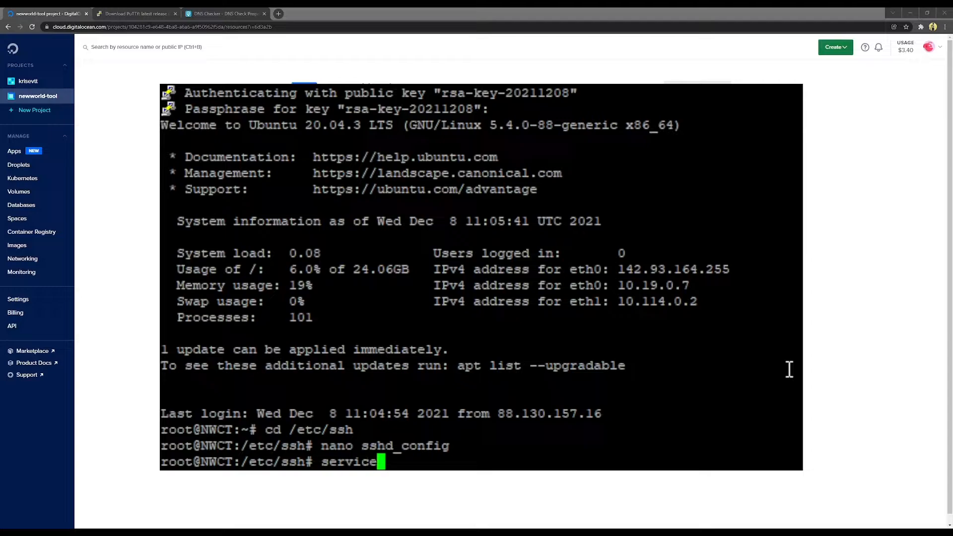
type(" sshd restart")
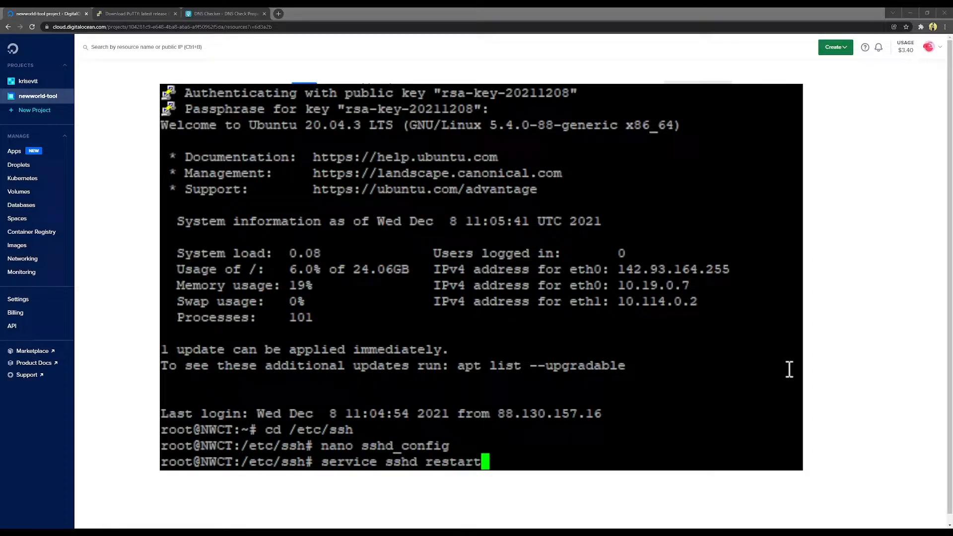
key("Return")
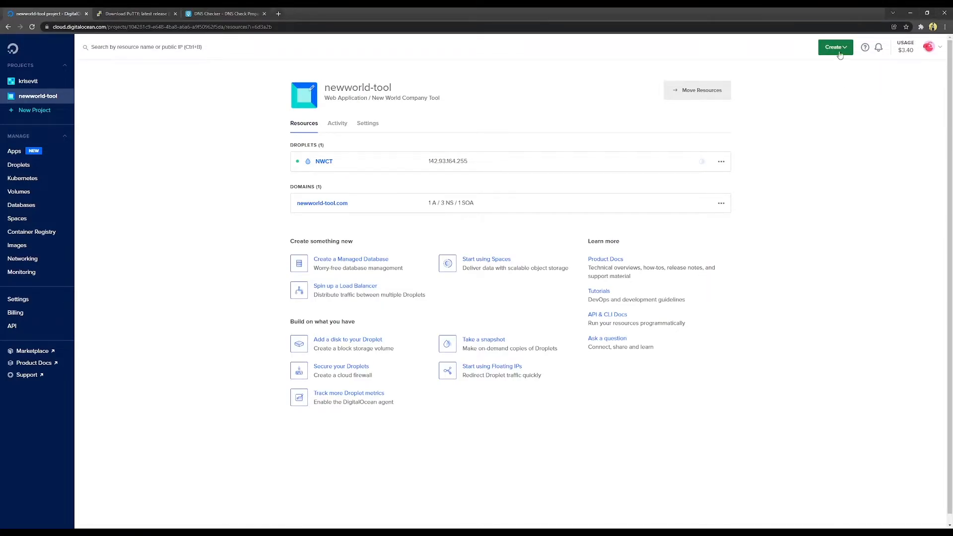
Step: Start a cloud firewall NWCT, replacing the SSH inbound rule with custom TCP port 2242
left_click(846, 48)
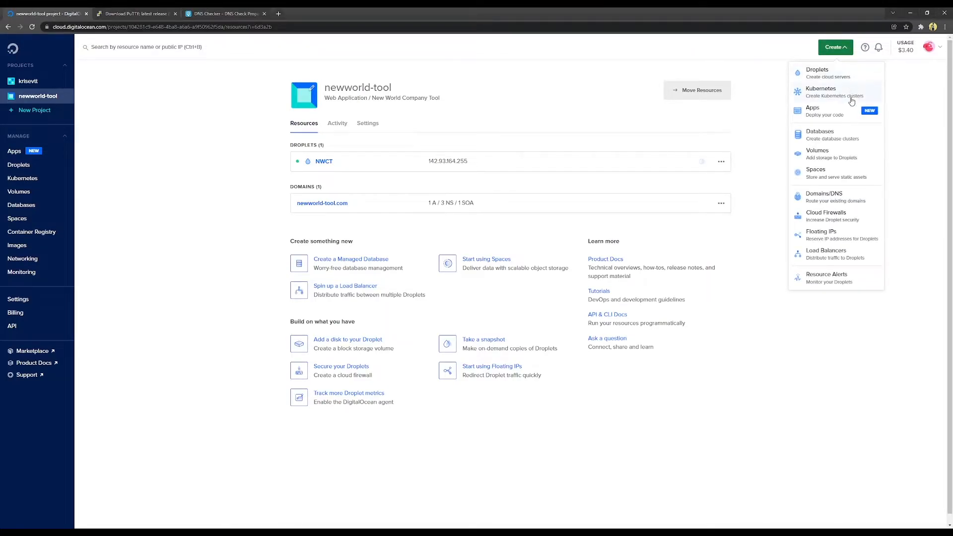
left_click(826, 216)
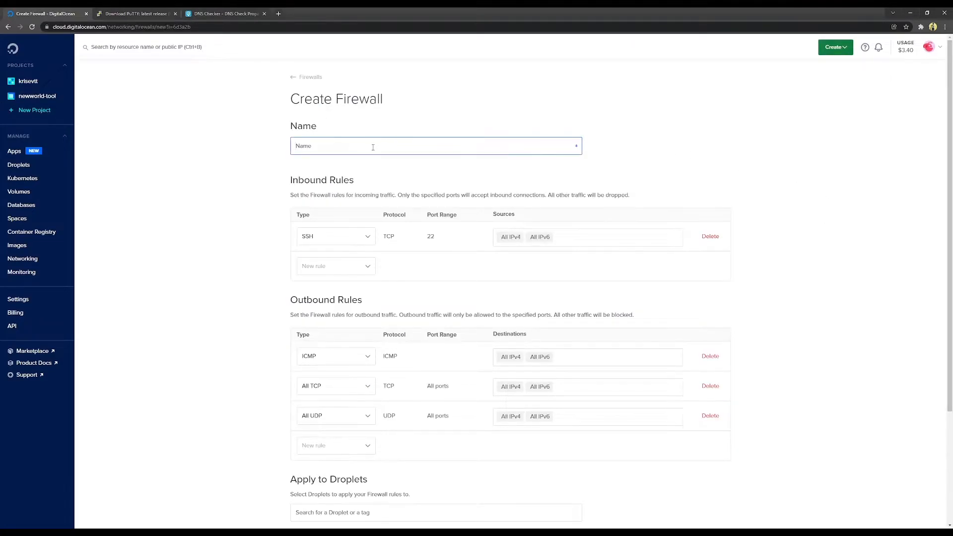
type("NWCT")
left_click(711, 238)
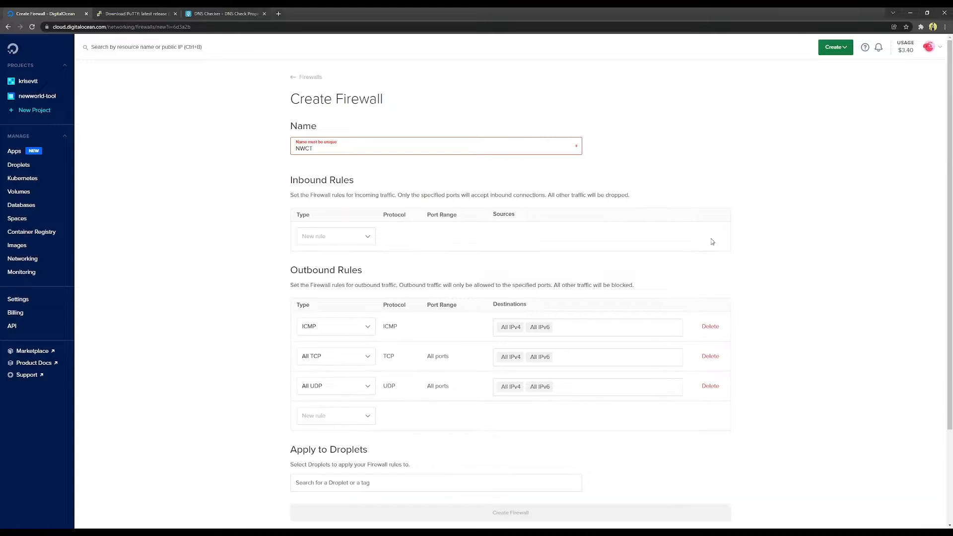
left_click(369, 239)
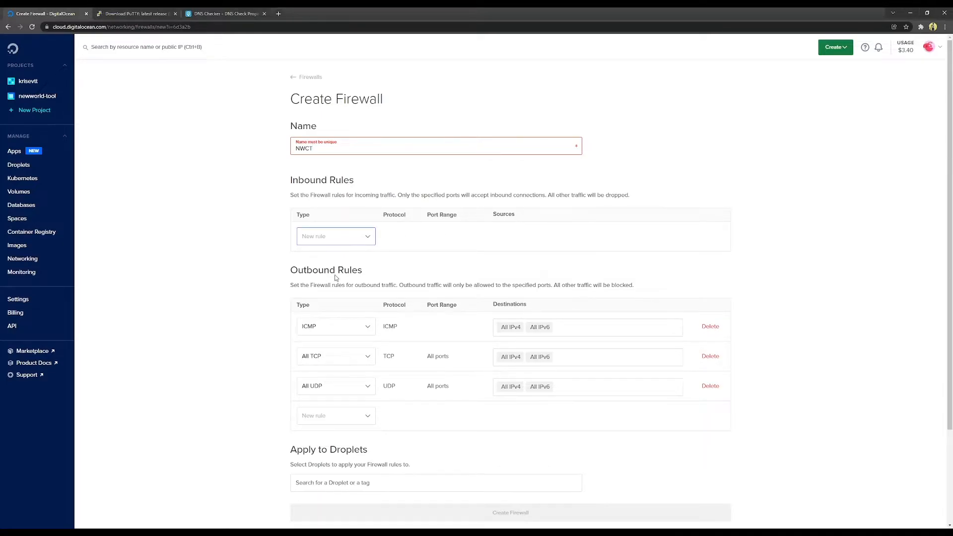
left_click(327, 325)
double_click(453, 242)
type("2242")
left_click(585, 280)
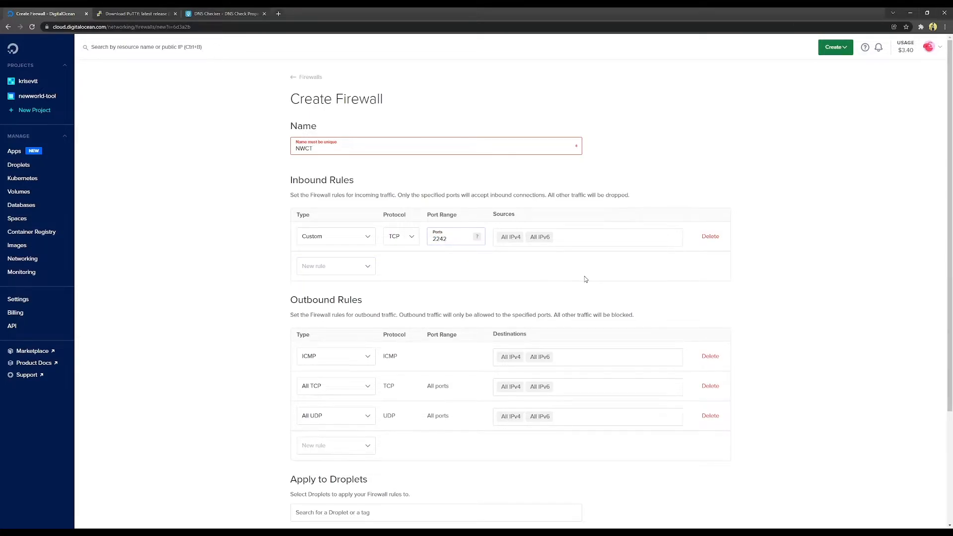
Step: Apply the firewall to the NWCT droplet
scroll(561, 287, "down", 1)
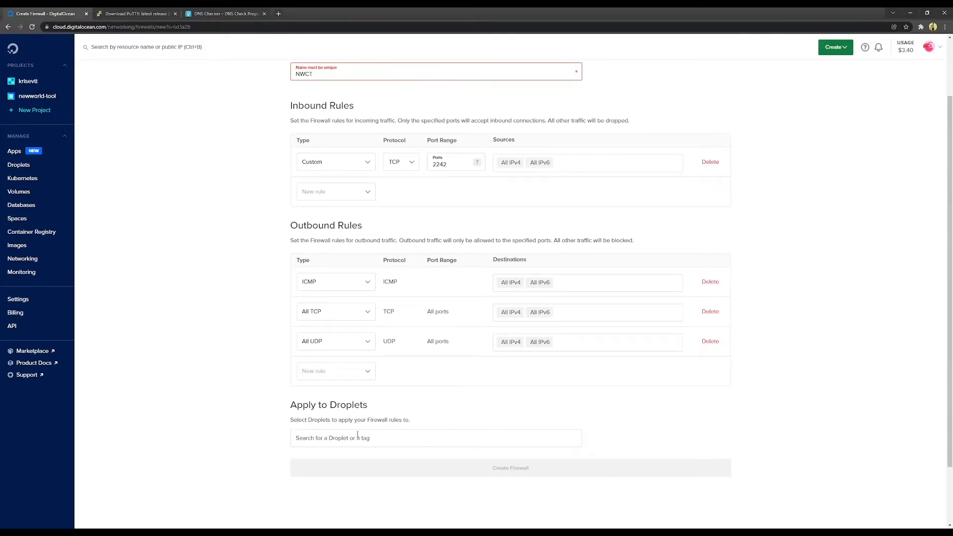
left_click(359, 438)
type("NWCT")
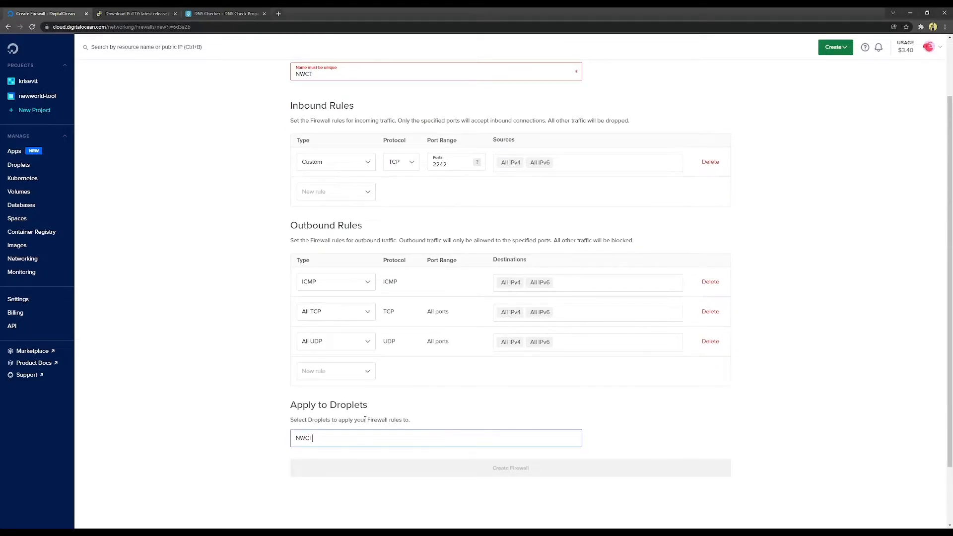
left_click(323, 471)
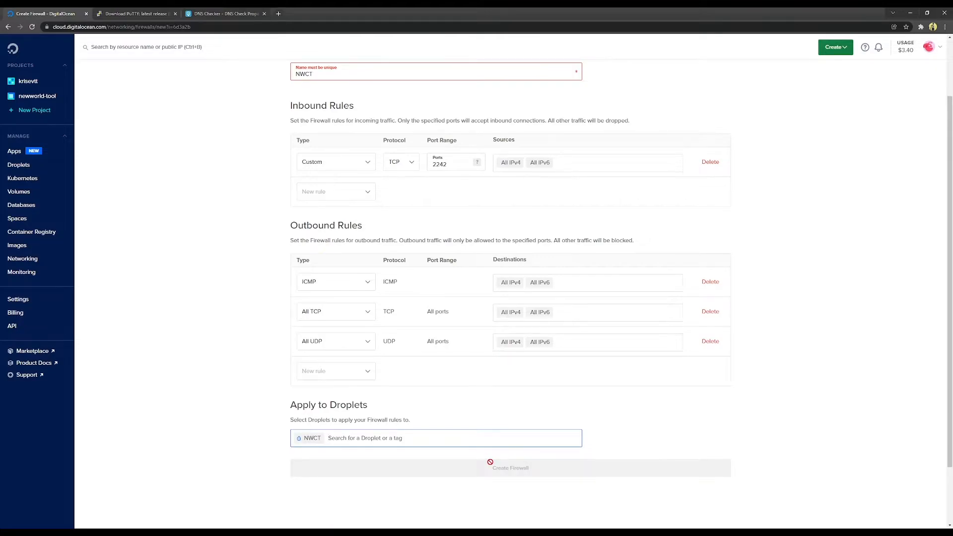
left_click(633, 454)
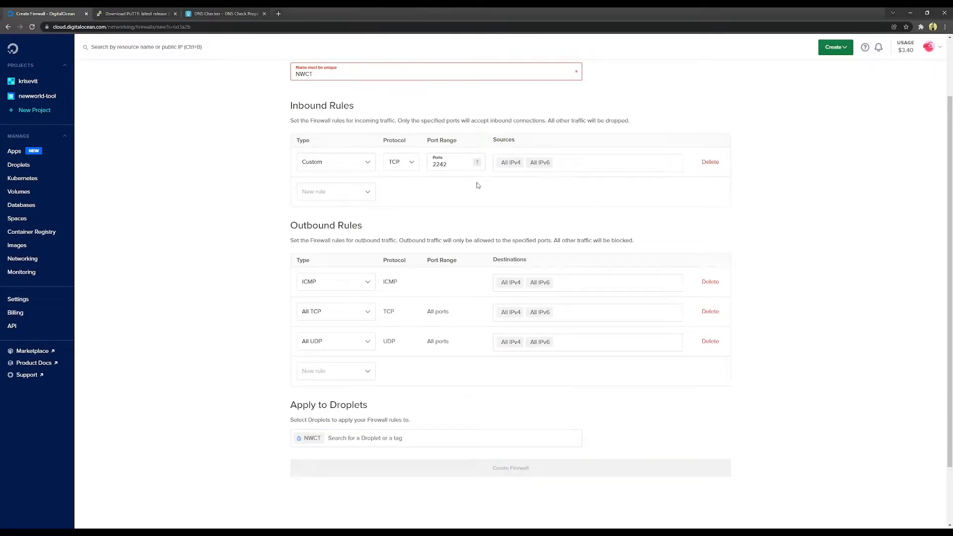
Step: Rename the firewall to newworld-tool and create it
scroll(477, 184, "up", 2)
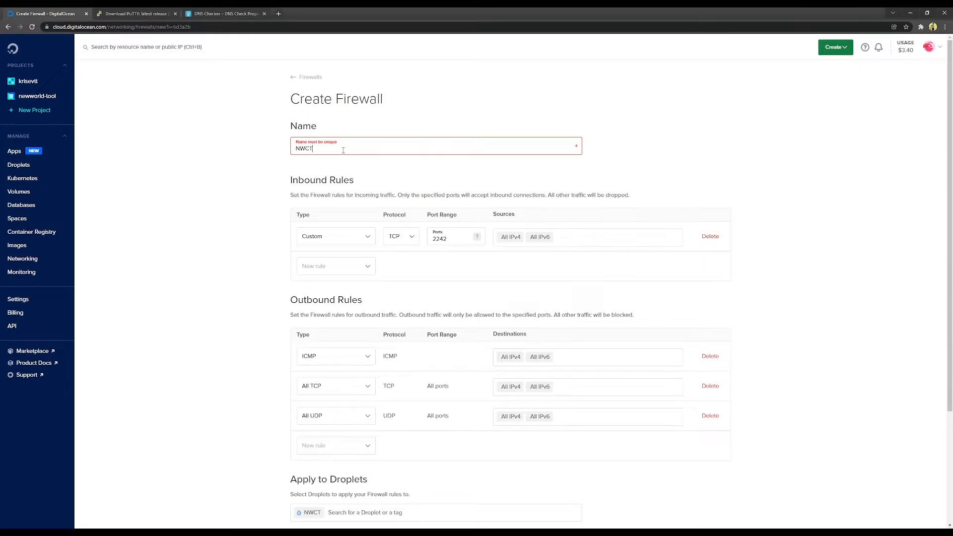
key("BackSpace")
type("T")
key("BackSpace")
key("BackSpace")
key("BackSpace")
key("BackSpace")
type("newworld-too")
left_click(698, 188)
scroll(698, 189, "down", 3)
left_click(500, 401)
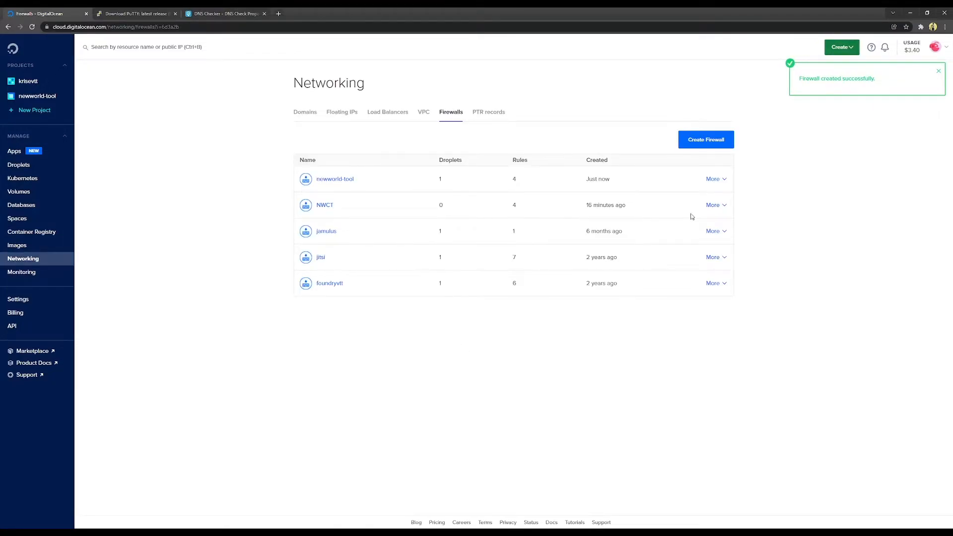
Step: Destroy the old NWCT firewall
left_click(727, 208)
left_click(715, 228)
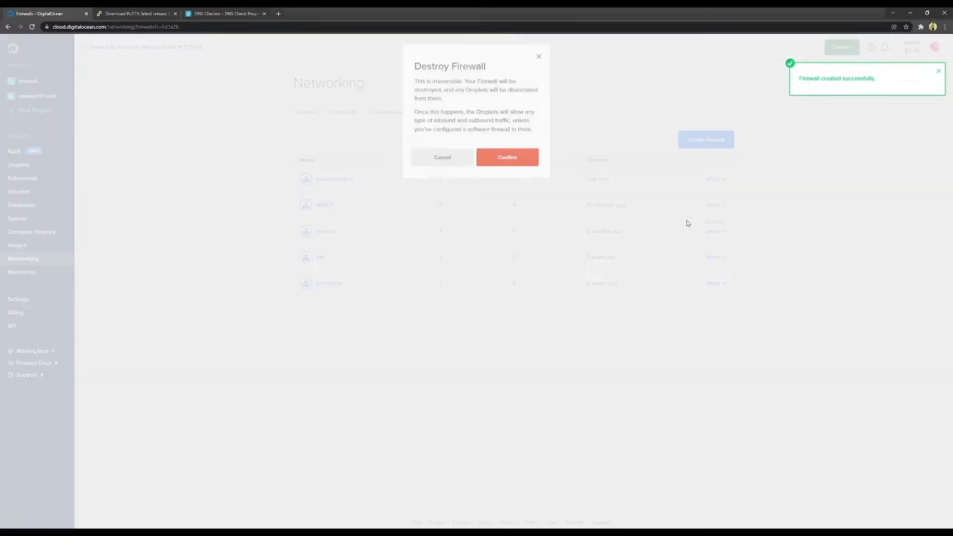
left_click(511, 166)
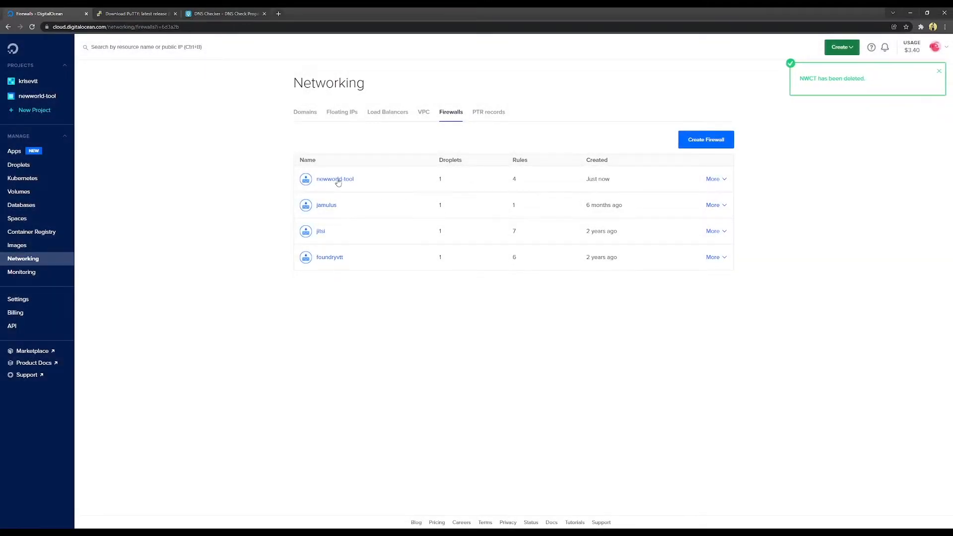
Step: Check that the newworld-tool firewall covers the NWCT droplet, then return to the newworld-tool project
left_click(332, 179)
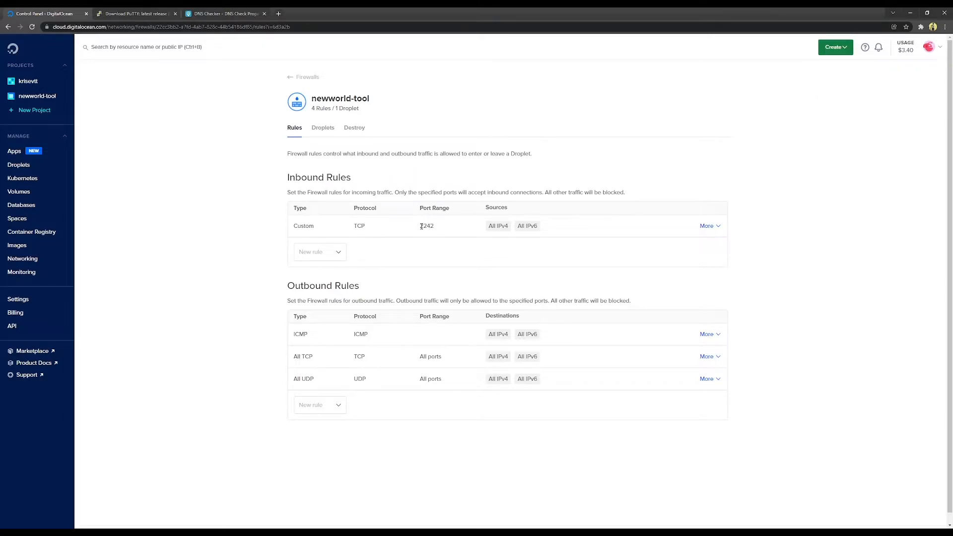
left_click(323, 132)
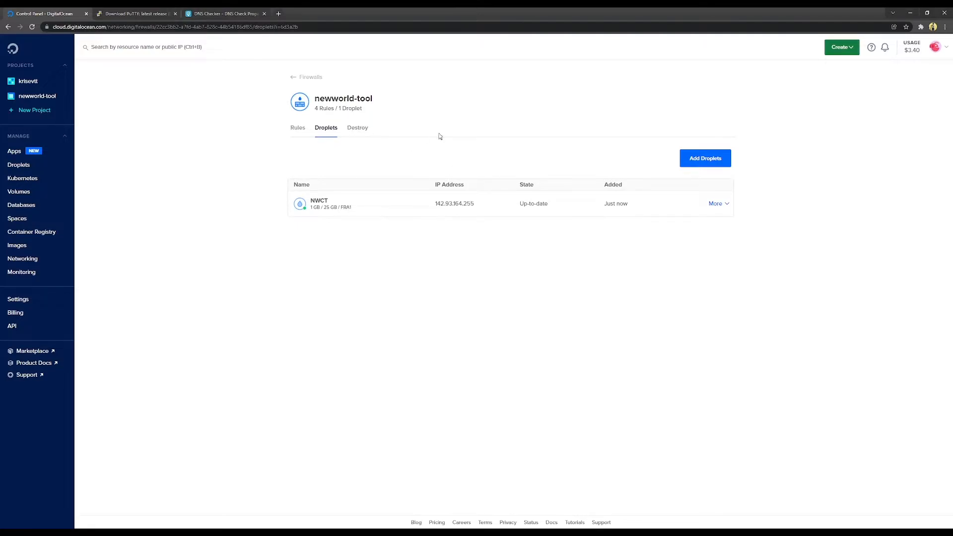
left_click(45, 96)
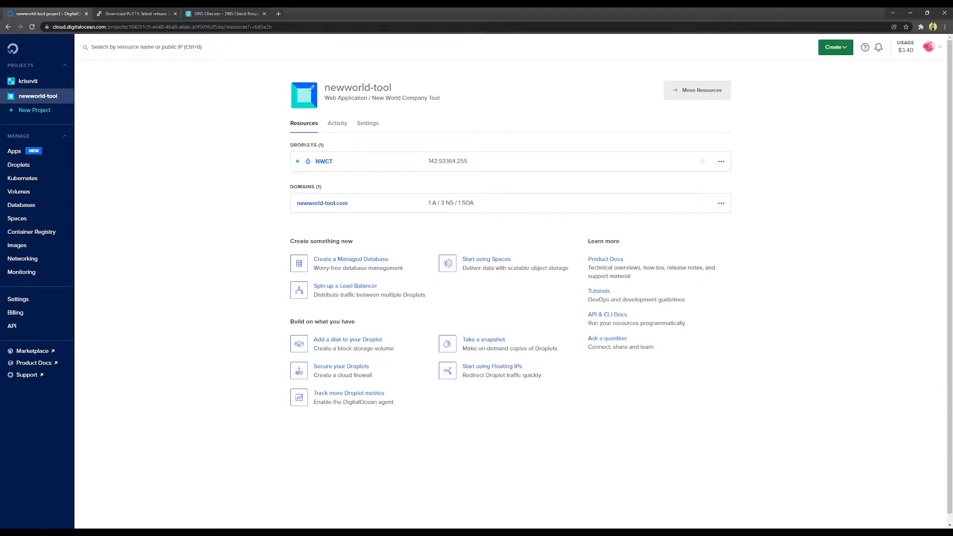
Step: Change the saved NWCT PuTTY session's port to 2242 and save it
left_click(199, 531)
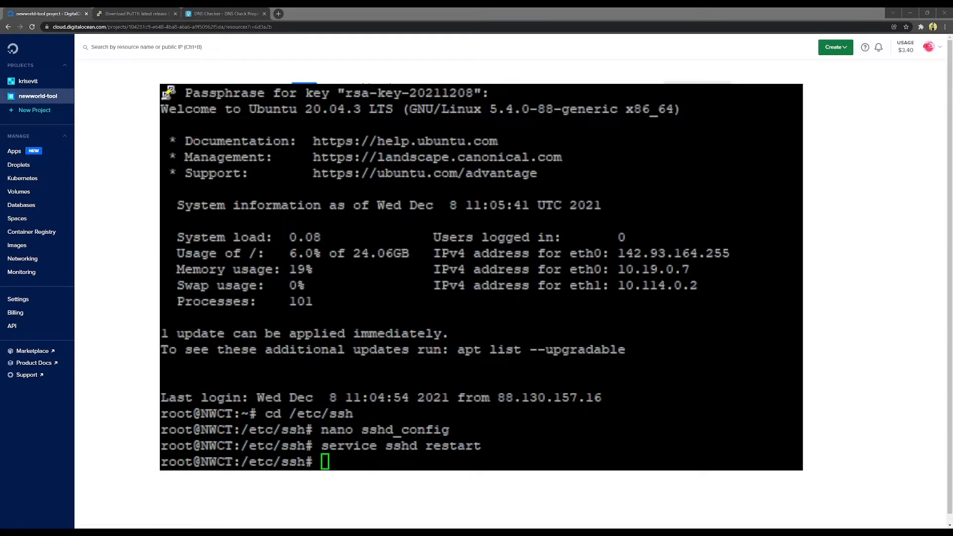
left_click(596, 308)
left_click_drag(412, 253, 437, 259)
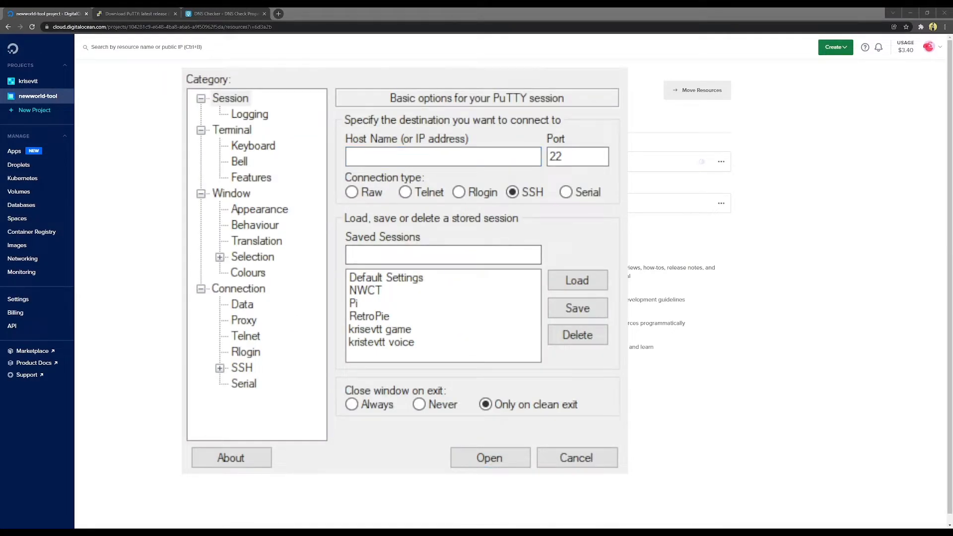
left_click(422, 290)
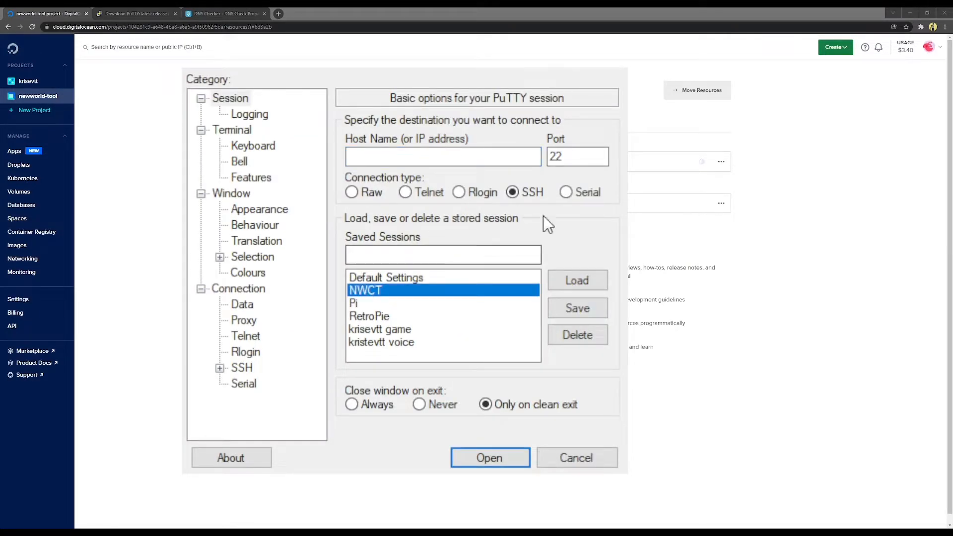
left_click(591, 280)
left_click(594, 161)
type("42")
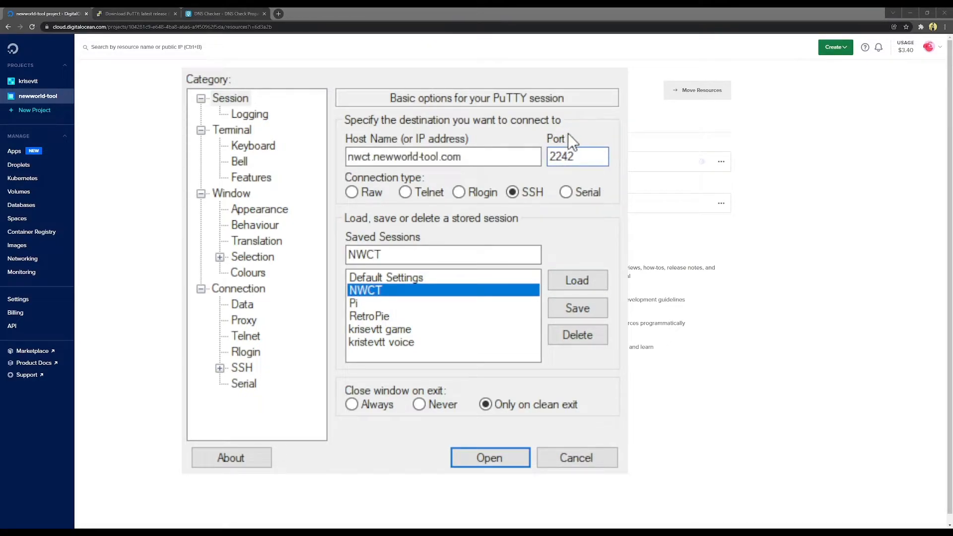
left_click(587, 312)
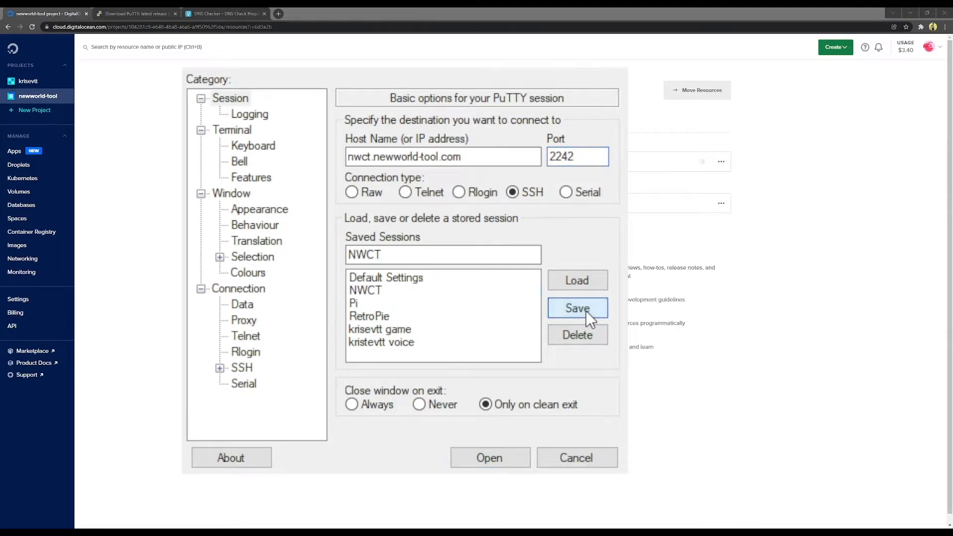
Step: Connect with the NWCT session and log in as root with the key passphrase
double_click(371, 291)
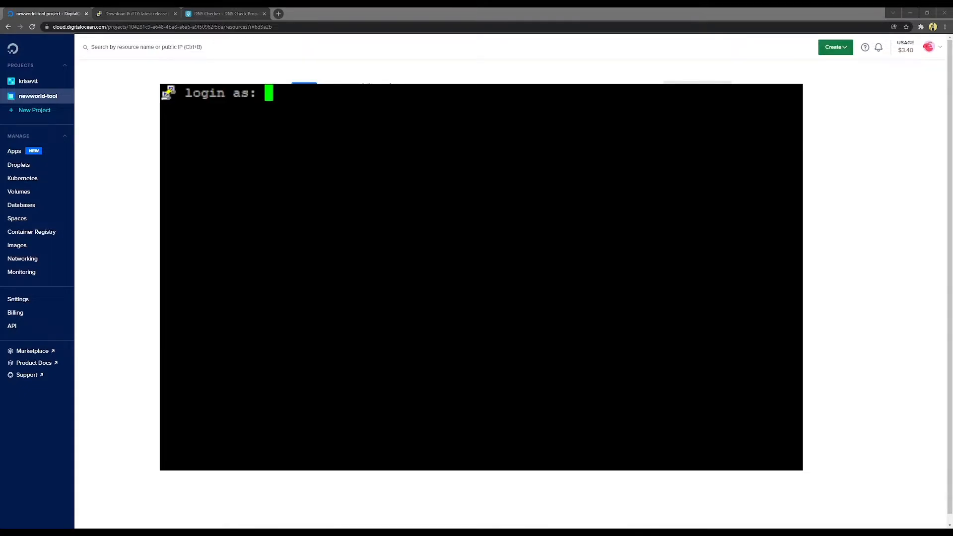
type("root")
key("Return")
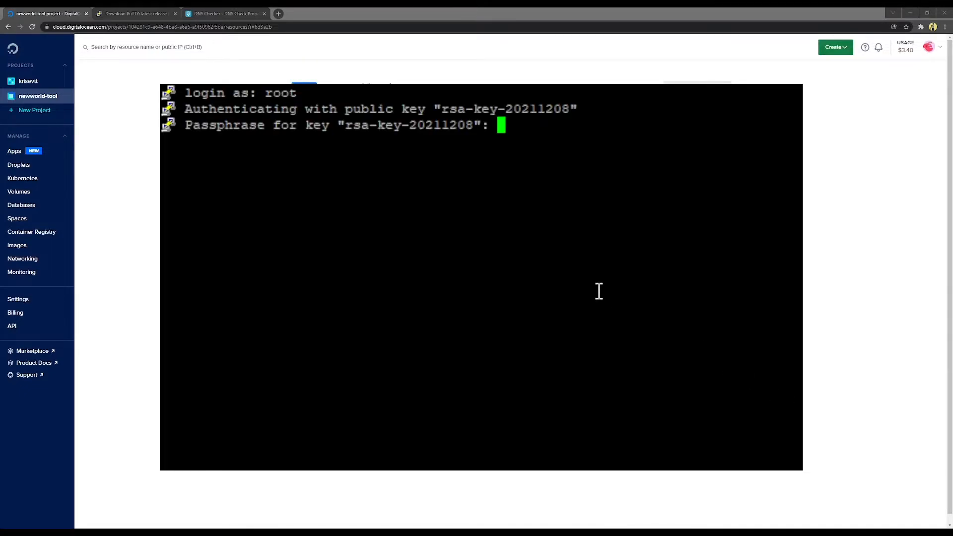
key("Return")
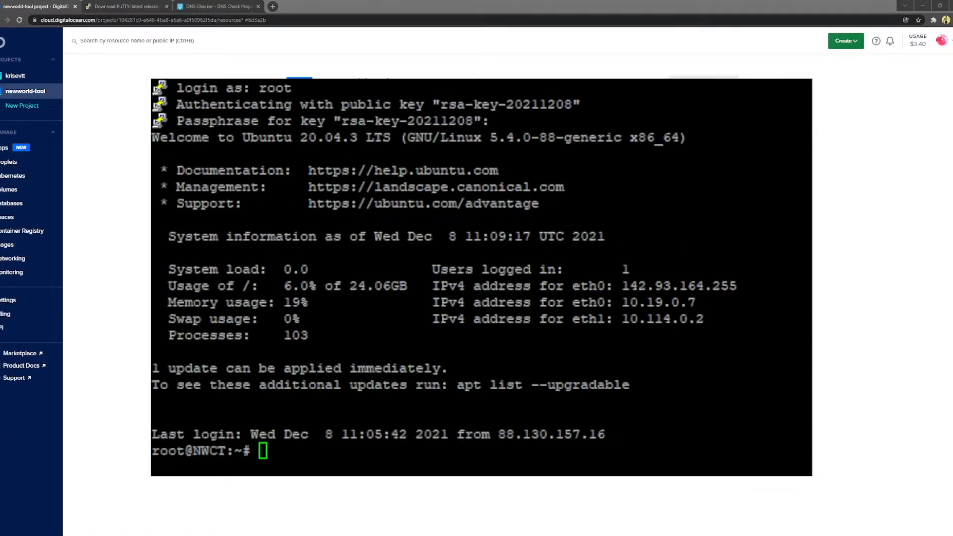
Step: Refresh the droplet's package lists with apt-get update
left_click(488, 456)
type("apt")
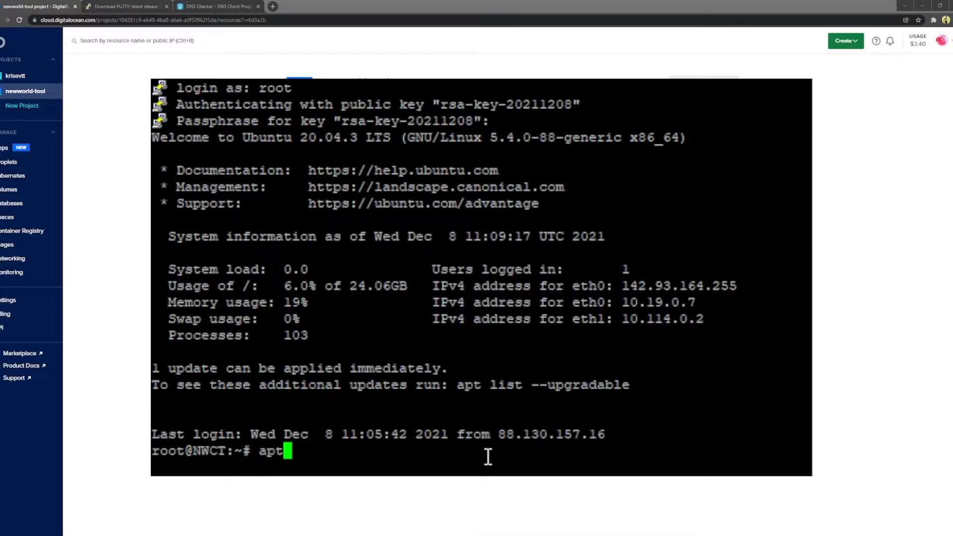
type("-get update")
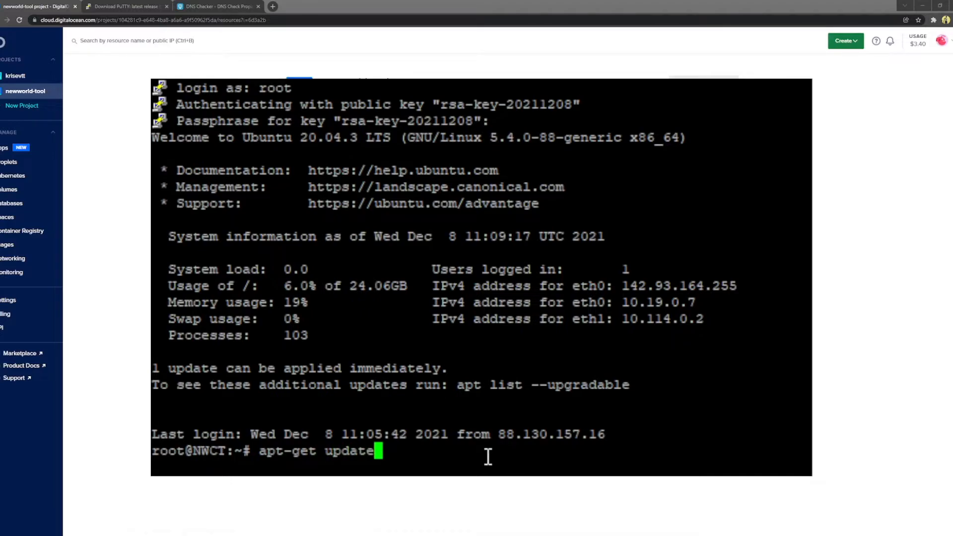
key("Return")
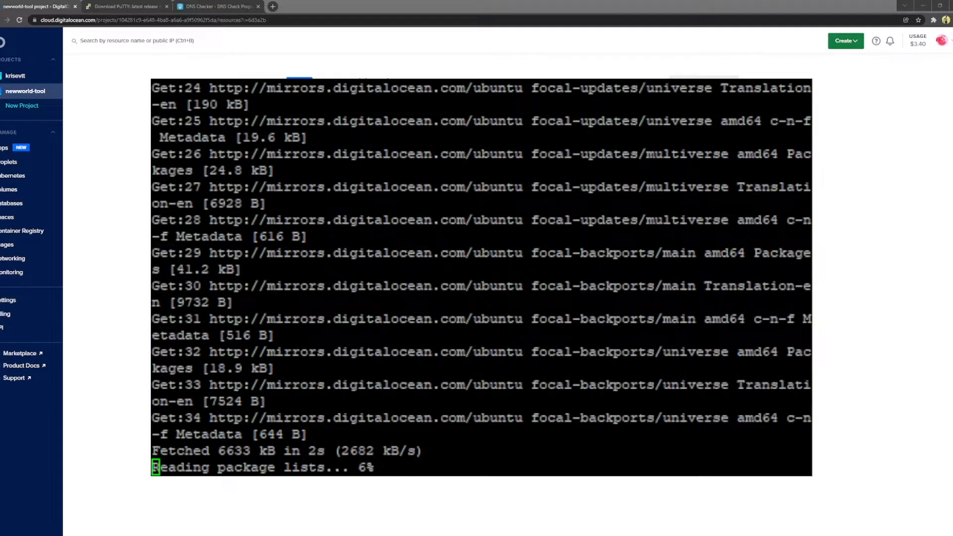
Step: Upgrade all installed packages with apt-get upgrade -y
left_click(411, 430)
type("a")
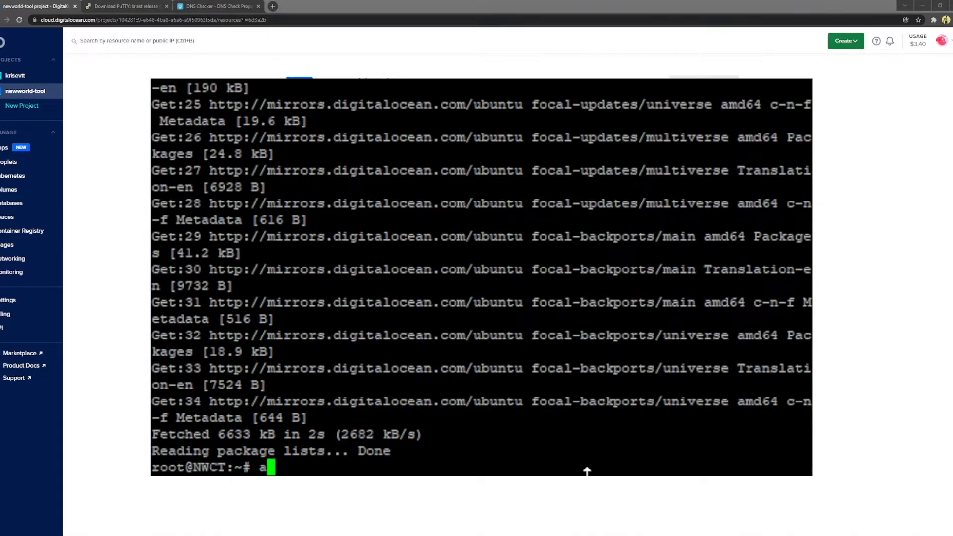
type("pt-get u")
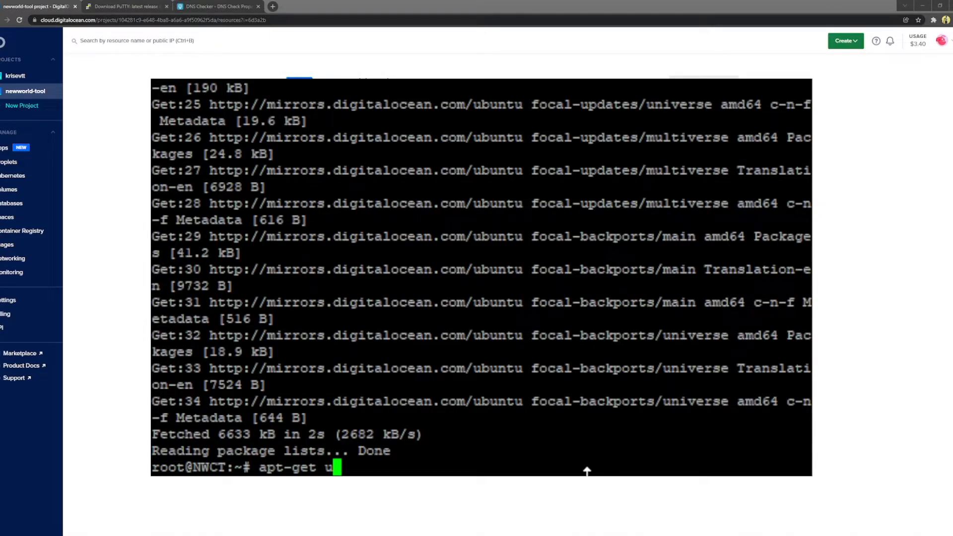
type("pgrade -y")
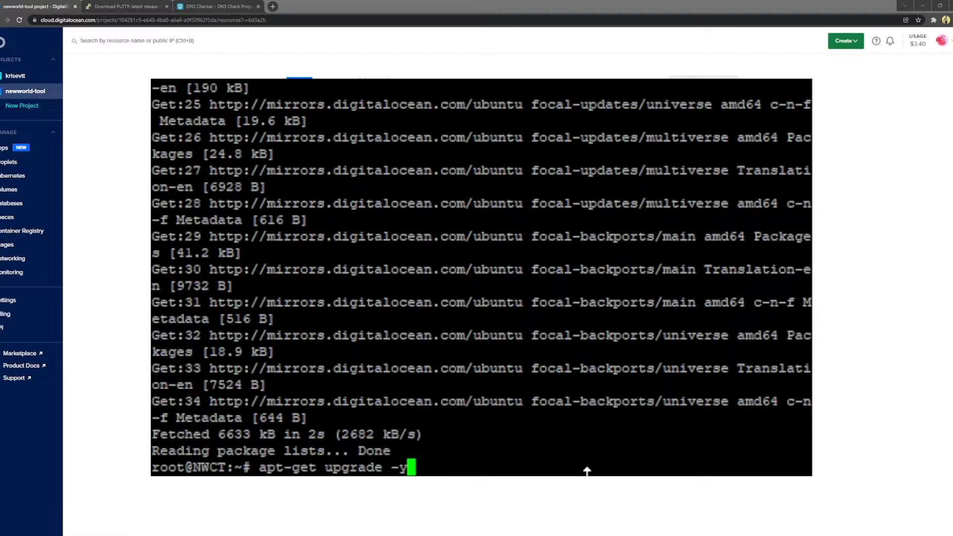
key("Return")
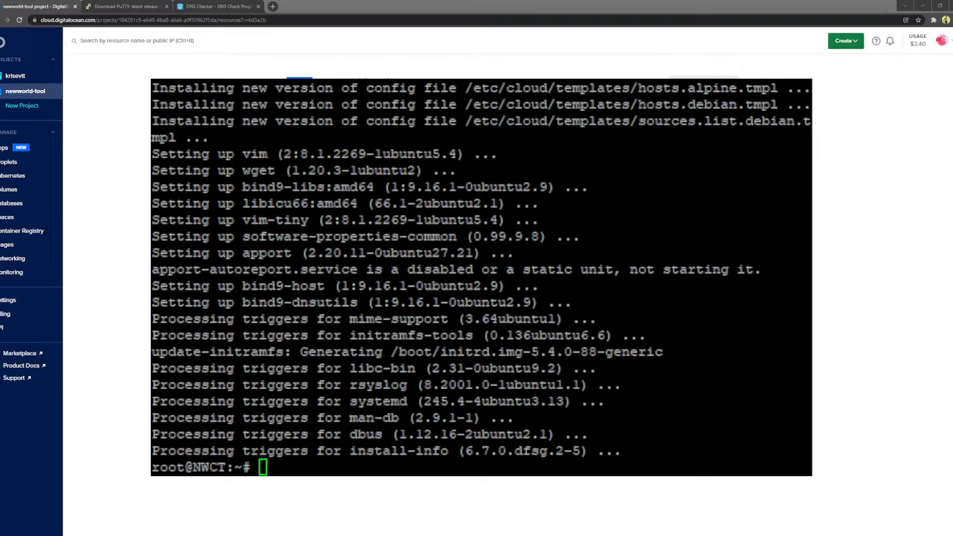
left_click(591, 337)
Step: Run apt-get dist-upgrade and answer y to install the 5.4.0-91 kernel packages
type("apt-get u")
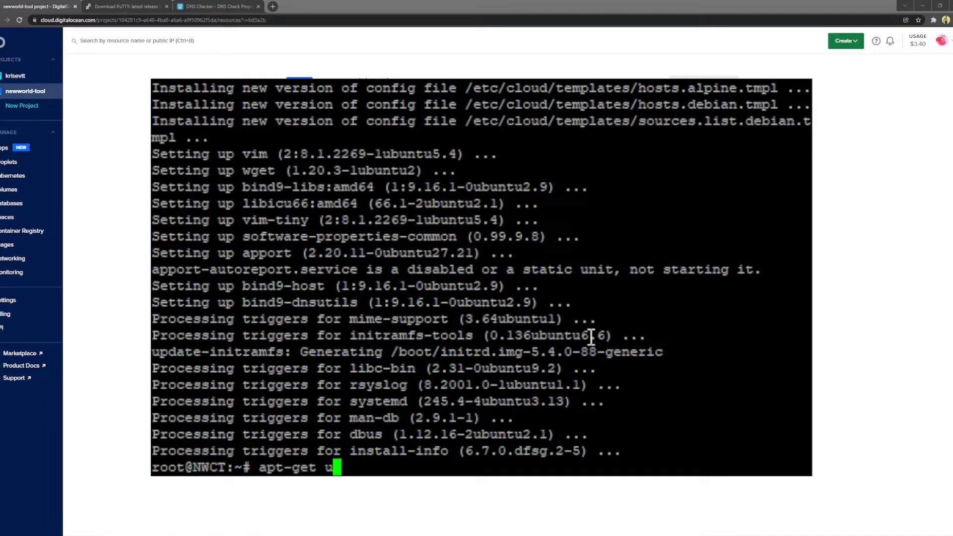
key("BackSpace")
type("dist-upgra")
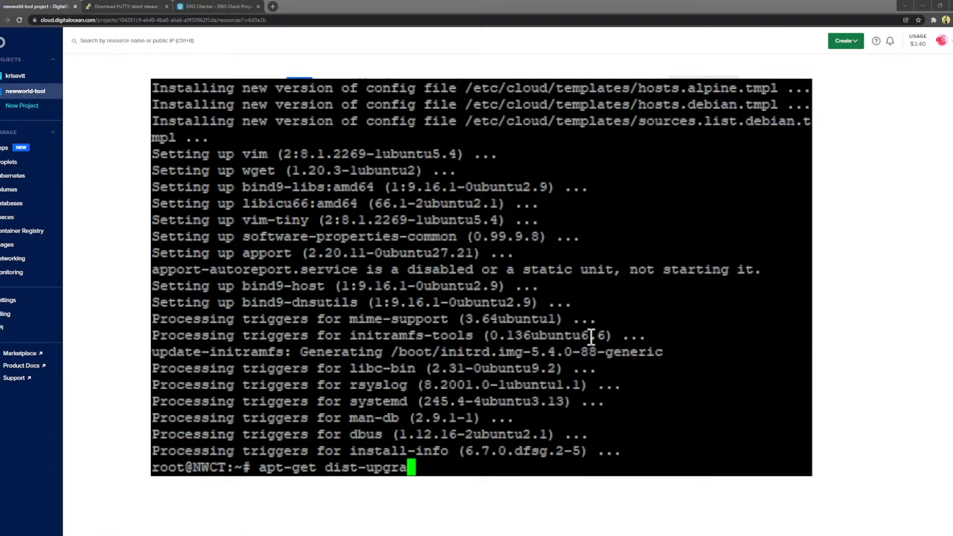
type("de -y")
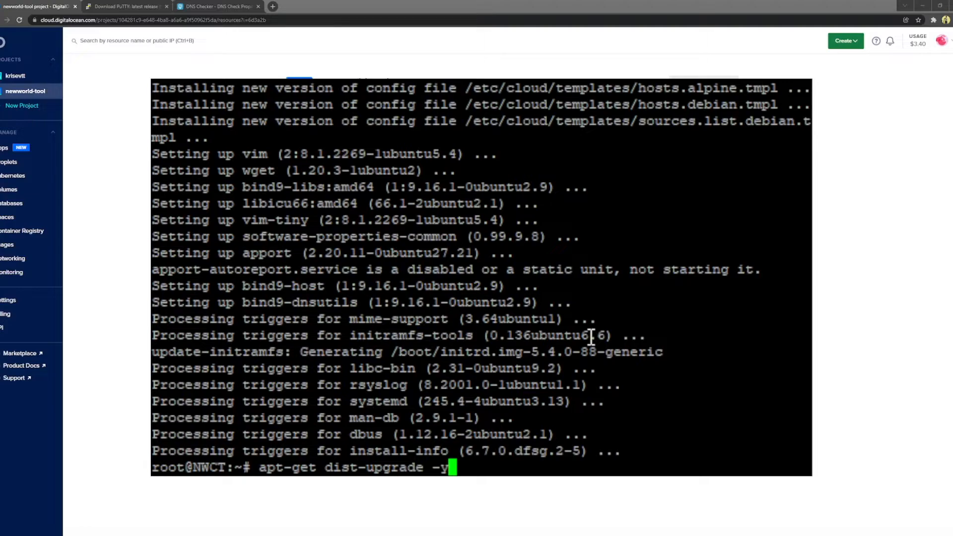
key("BackSpace")
key("BackSpace")
key("BackSpace")
key("Return")
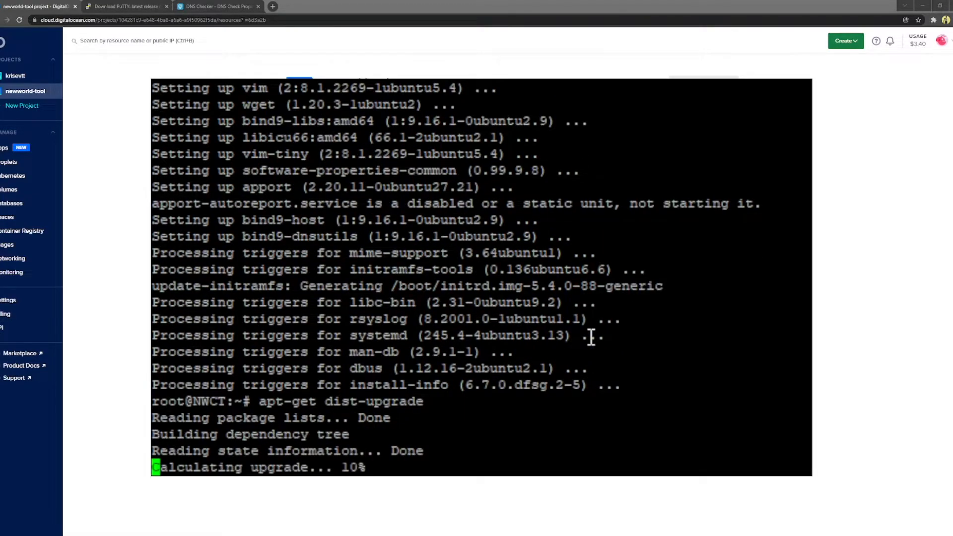
type("y")
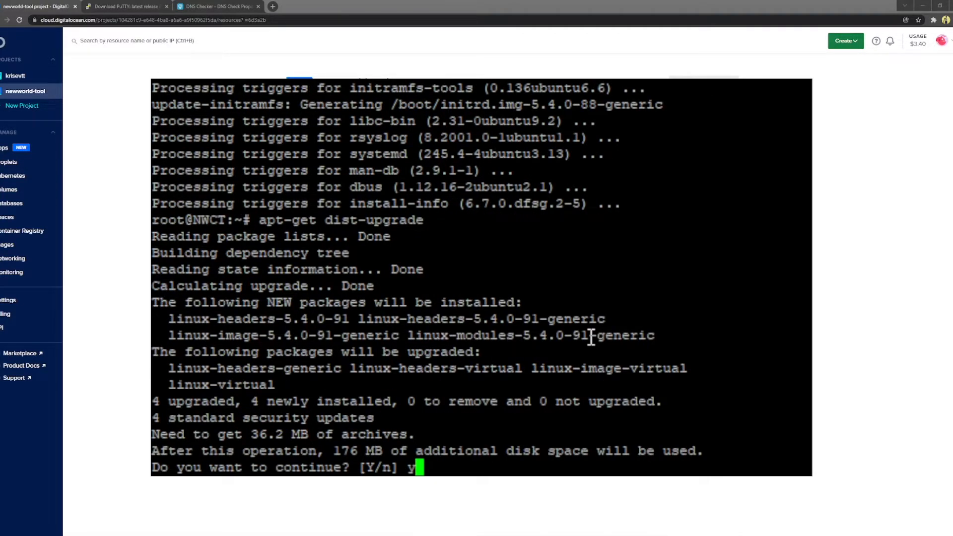
key("Return")
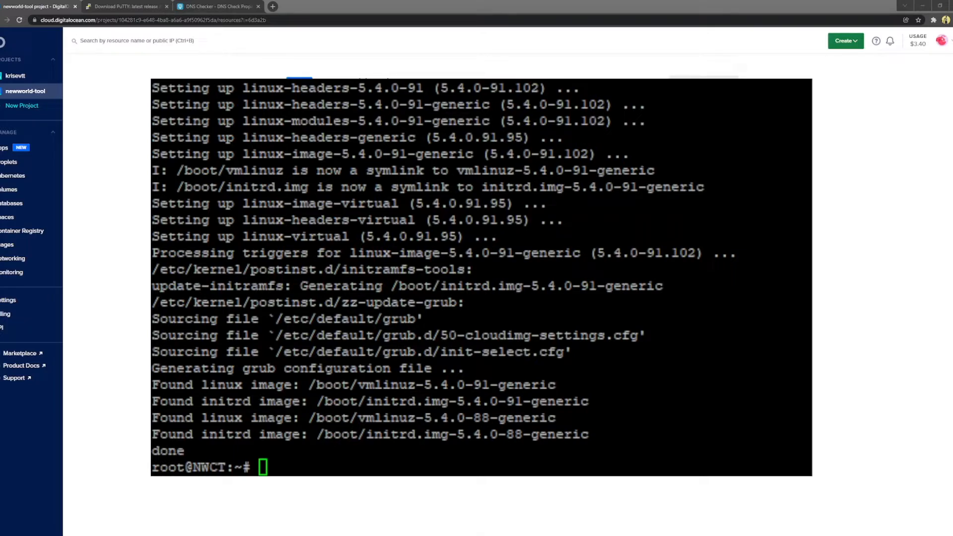
left_click(591, 81)
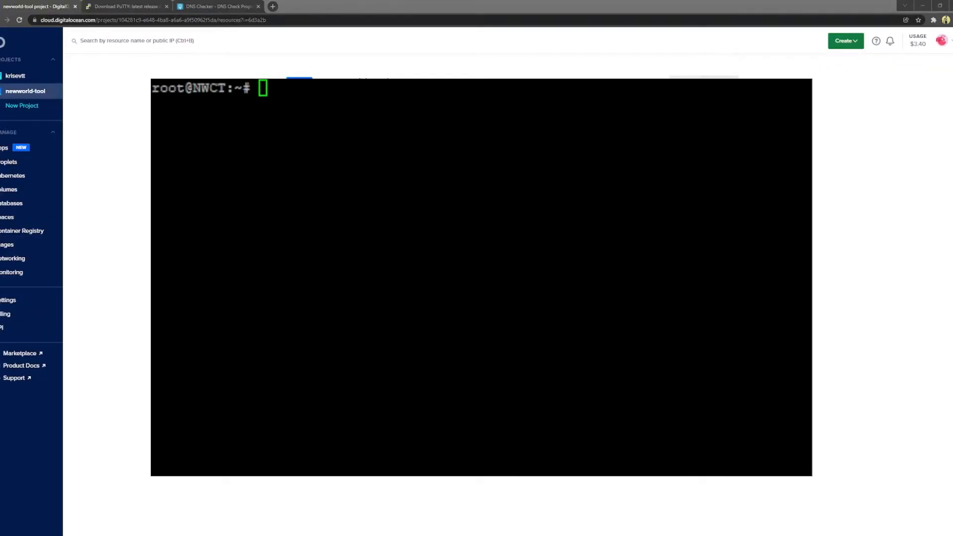
Step: Allow 2242/tcp in ufw and enable the firewall, confirming with y
left_click(536, 292)
type("ufw allow 2242/tc")
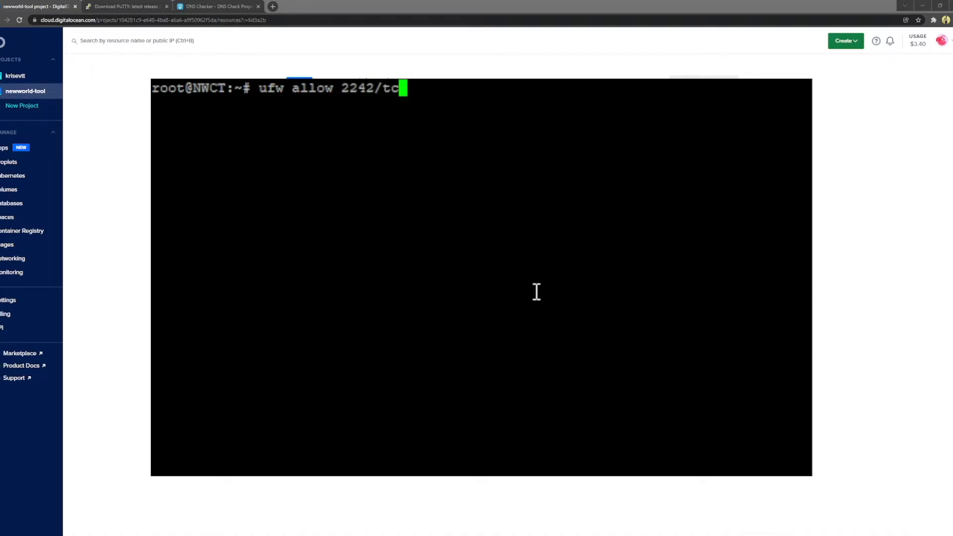
type("p")
key("Return")
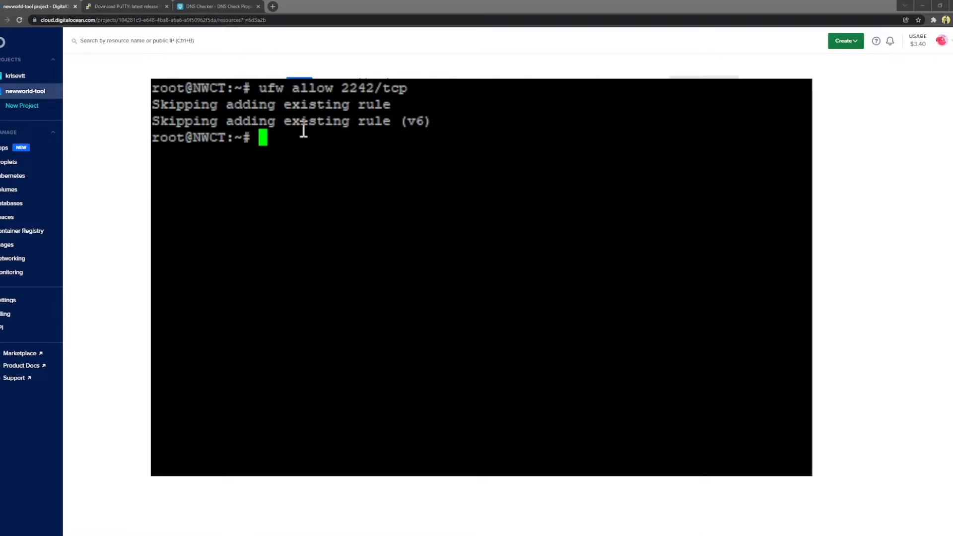
type("ufw enable")
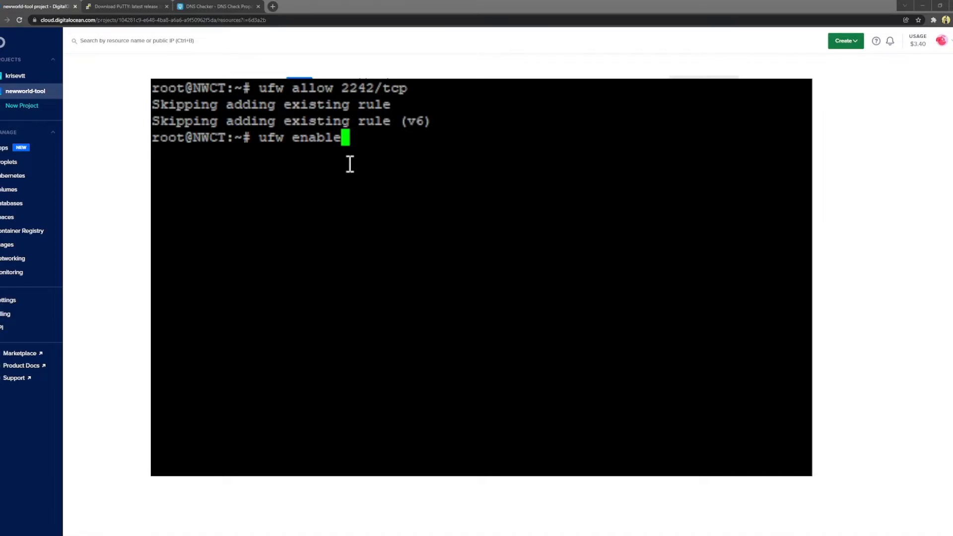
key("Return")
type("y")
key("Return")
Step: Reboot the NWCT droplet with the reboot command
type("restart")
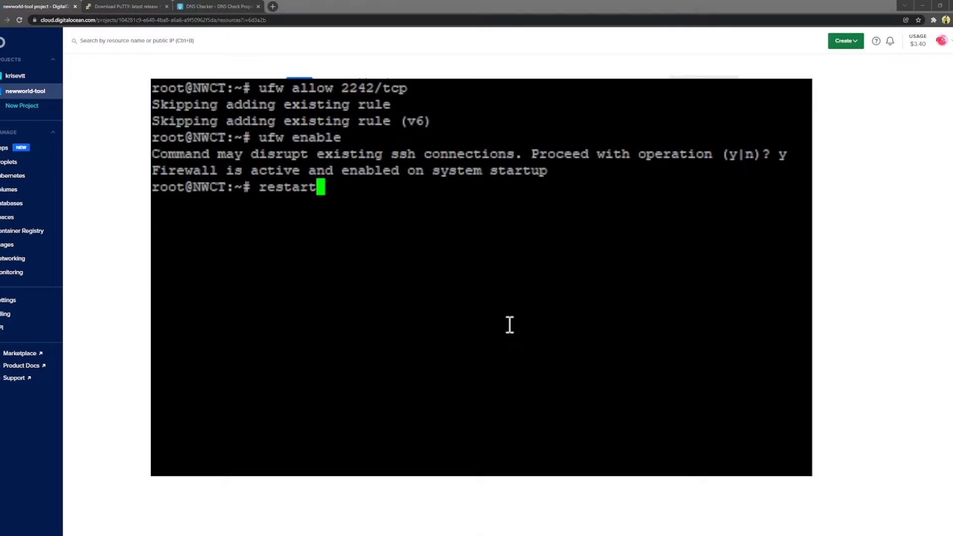
key("Return")
type("reboot")
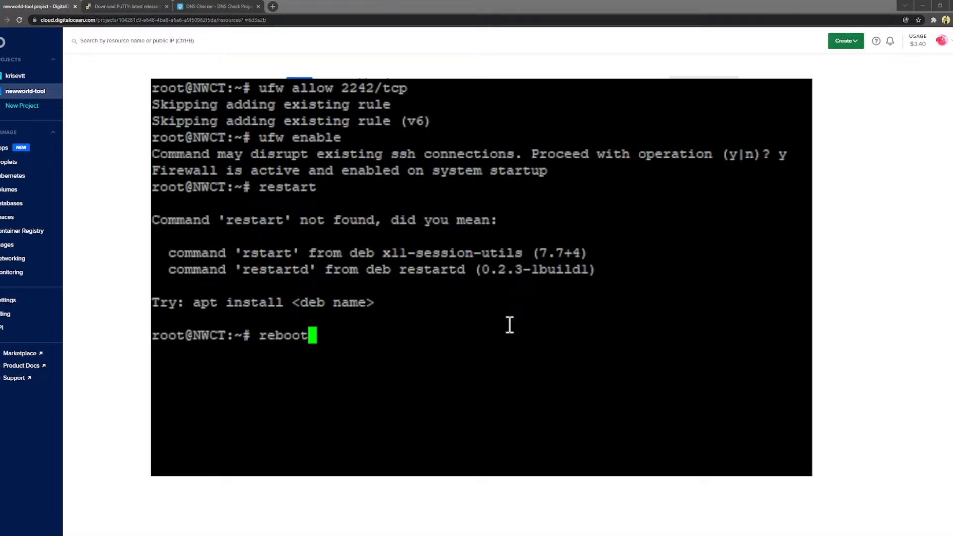
key("Return")
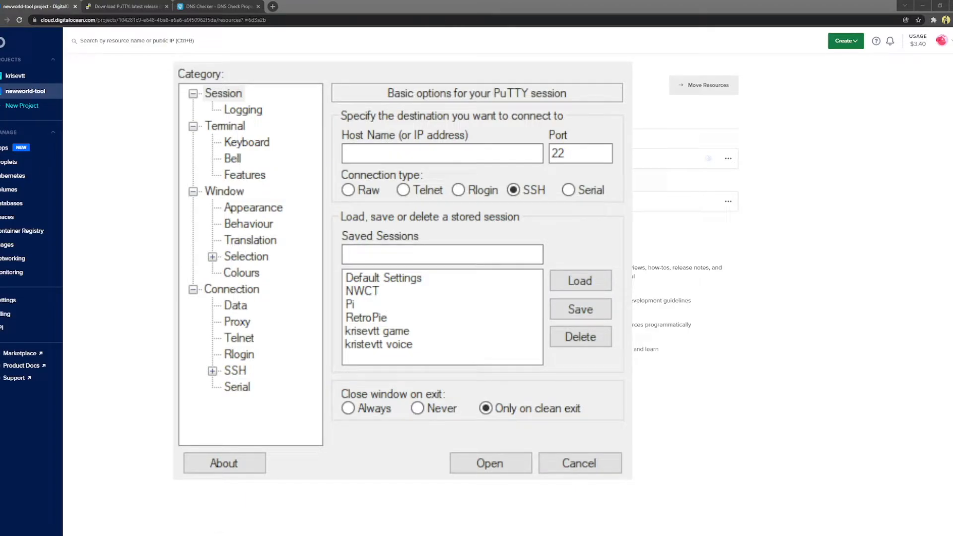
Step: Load the NWCT session and log back in as root with the key passphrase
left_click(435, 290)
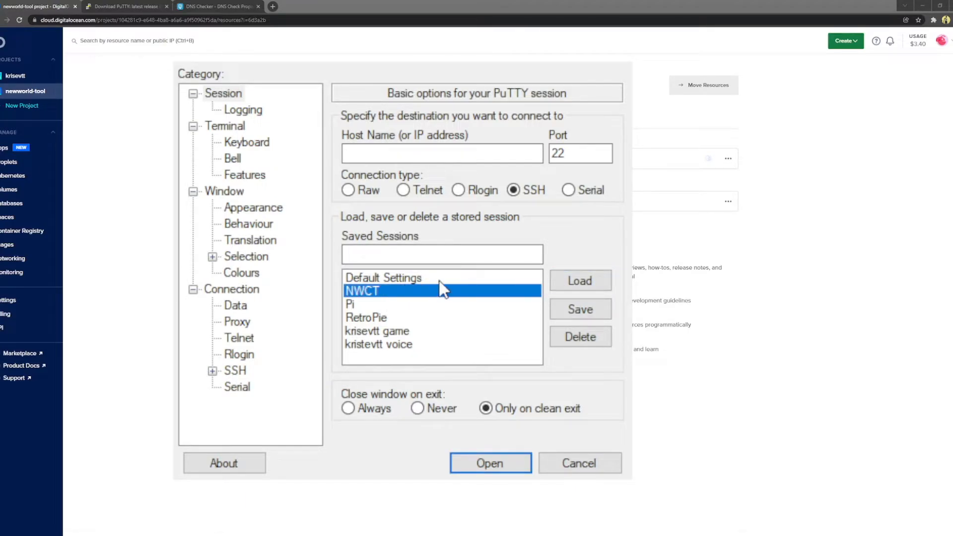
left_click(576, 279)
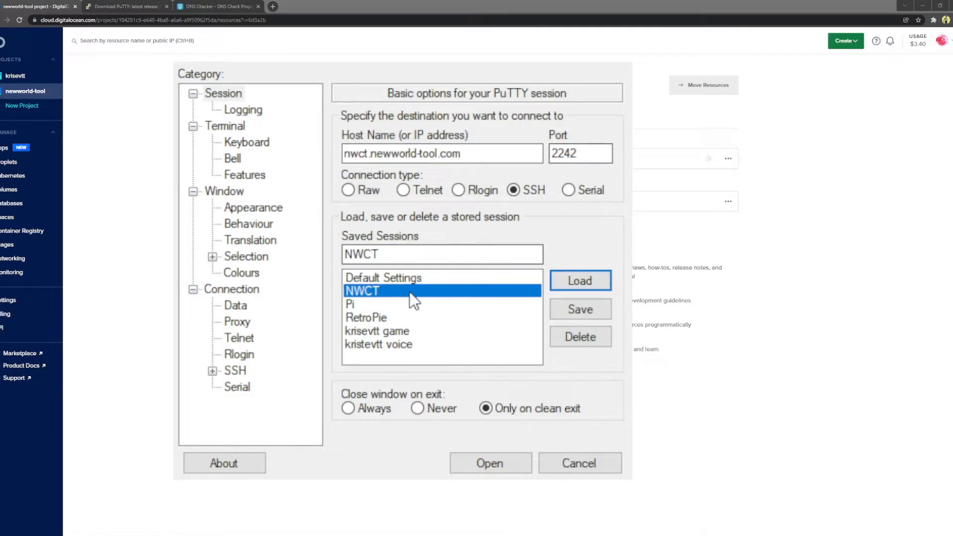
double_click(365, 293)
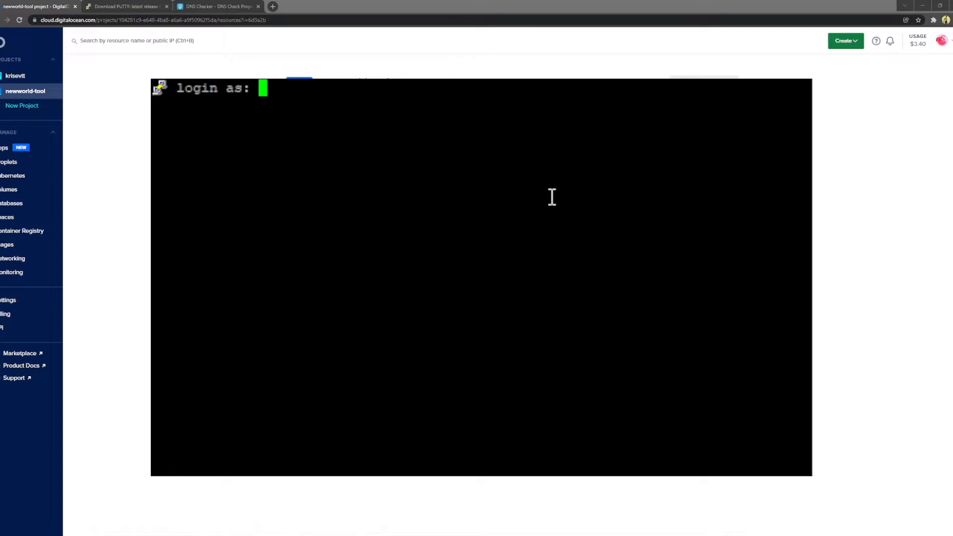
type("root")
key("Return")
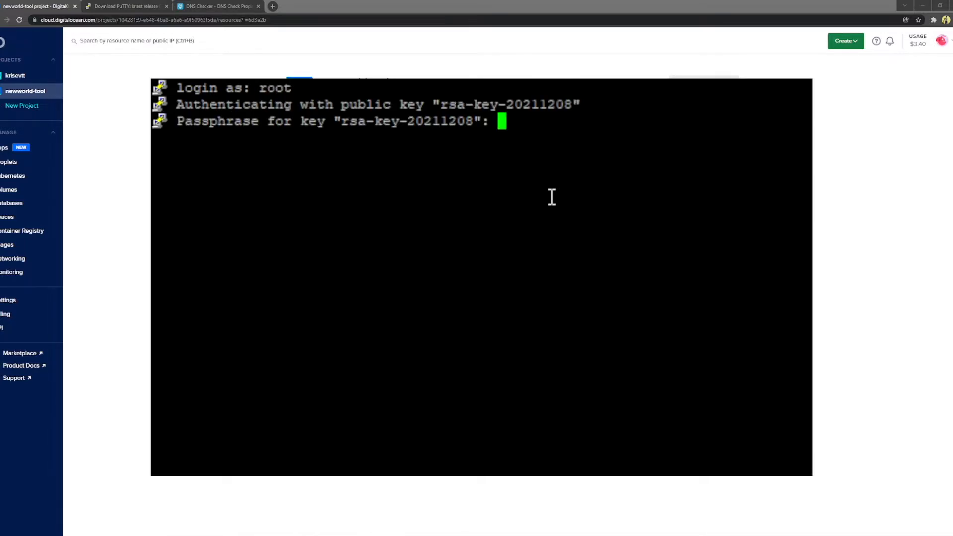
key("Return")
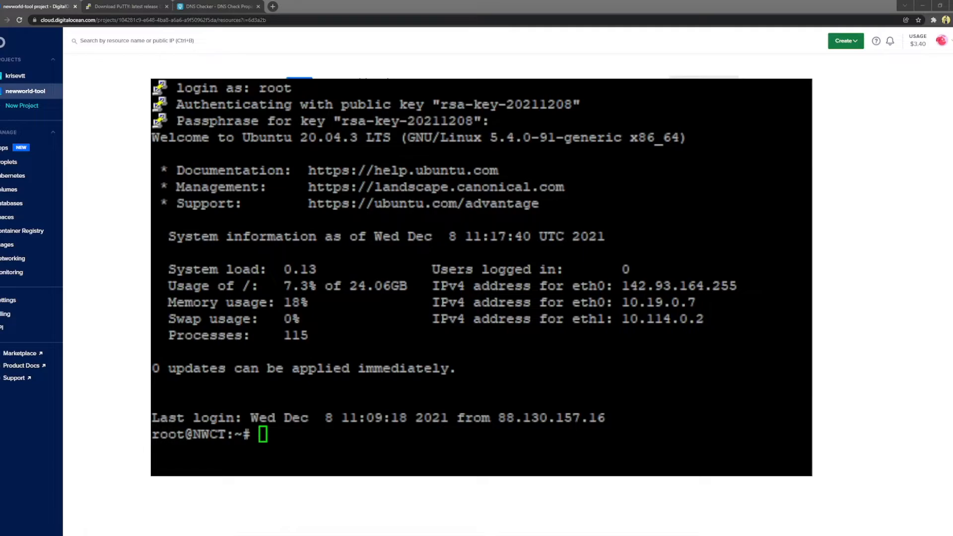
left_click(623, 80)
Step: Install nginx with apt install nginx -y, then allow 80/tcp and 443/tcp in ufw
type("apt install ")
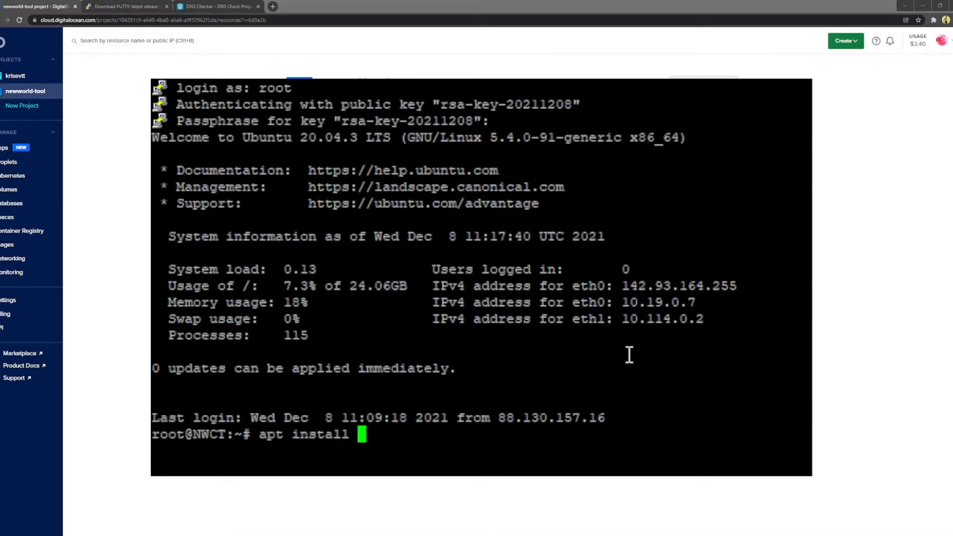
type("nginx -y")
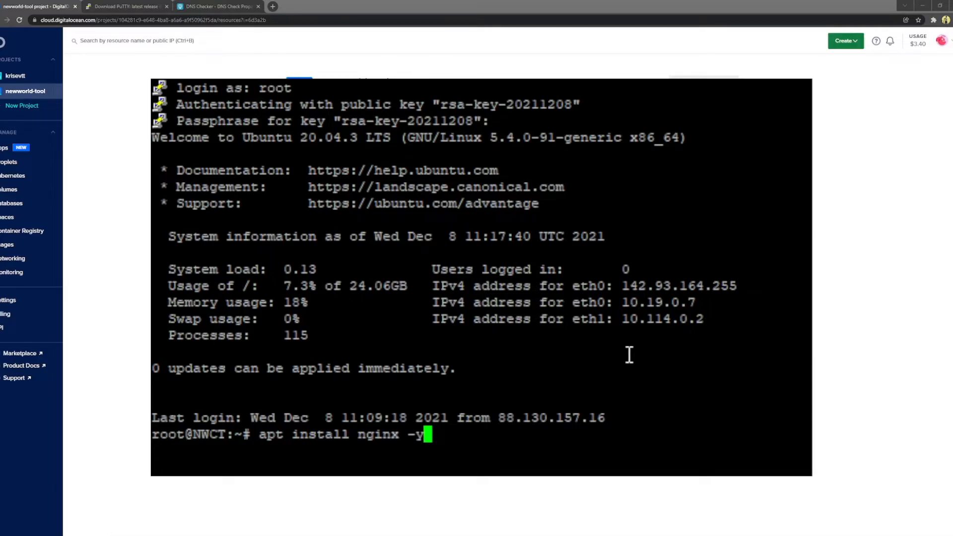
key("Return")
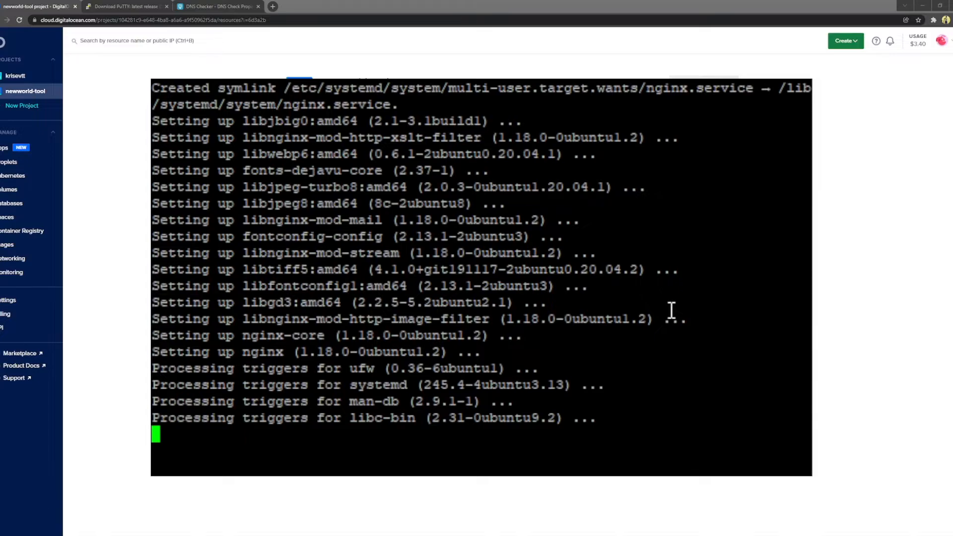
type("ufw allow 8")
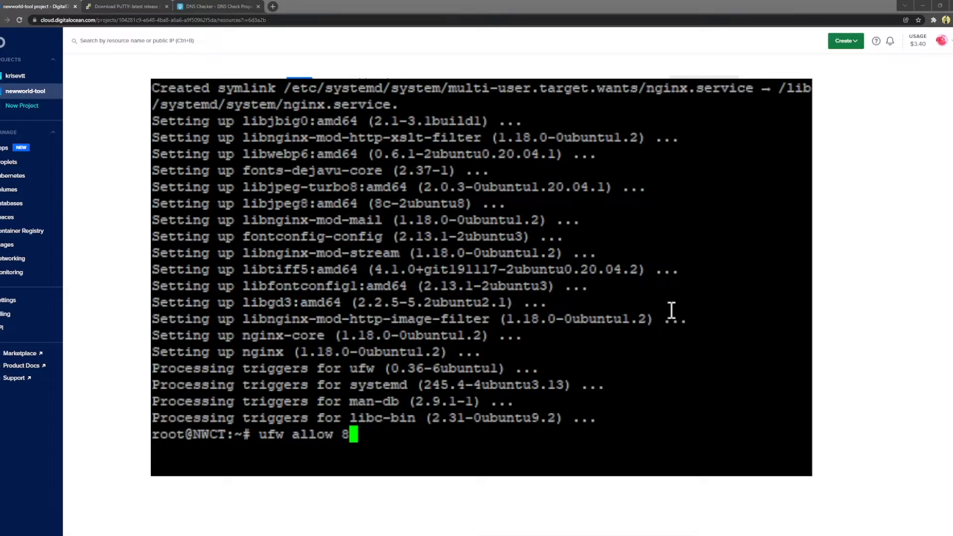
type("0/tcp")
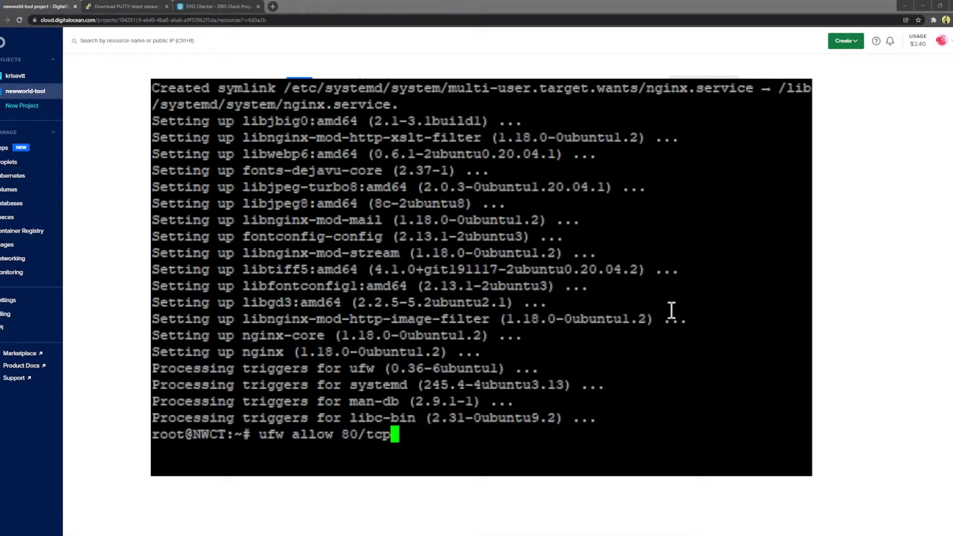
key("Return")
type("ufw all")
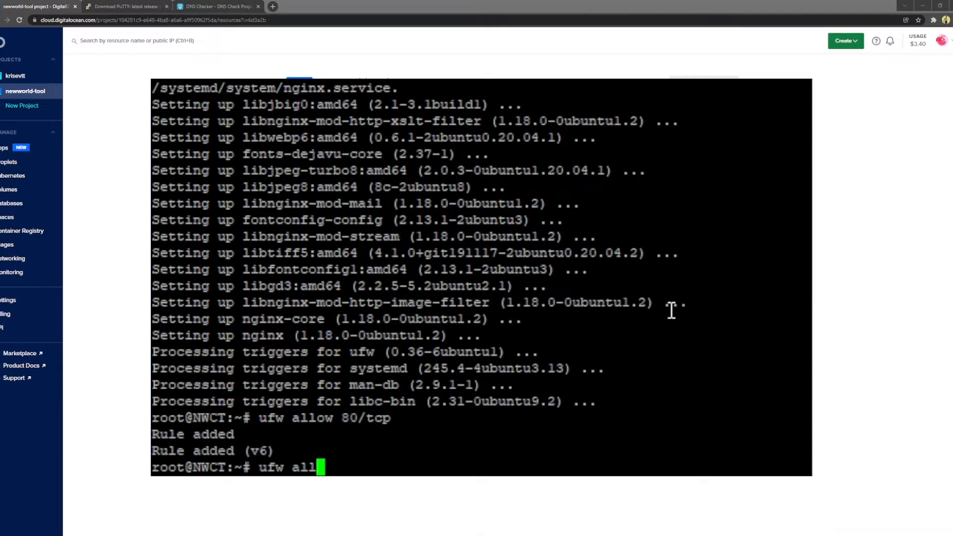
type("ow 443/tcp")
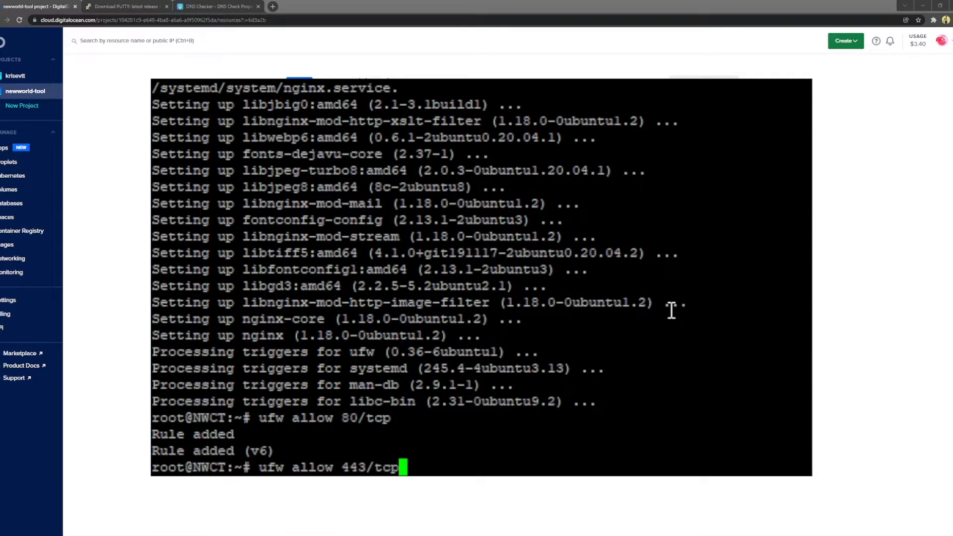
key("Return")
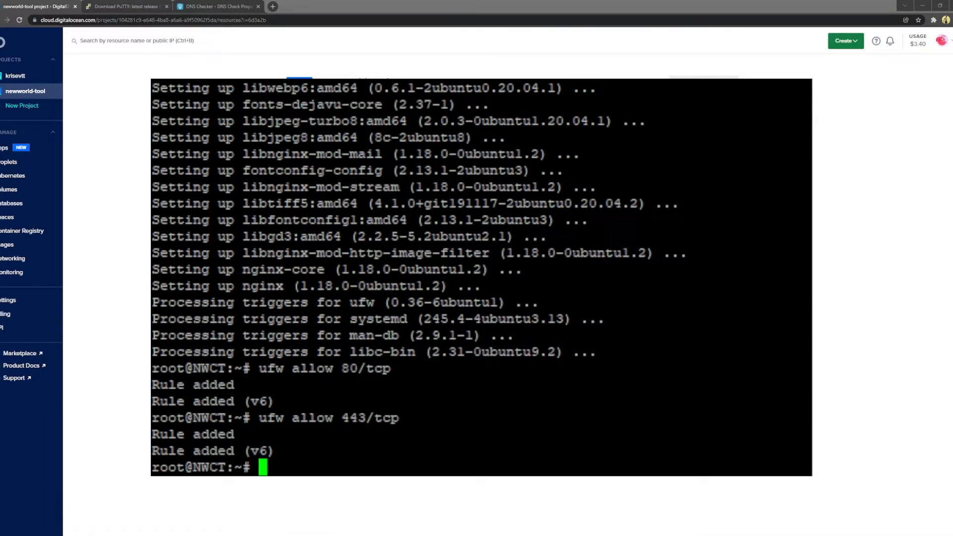
left_click(36, 523)
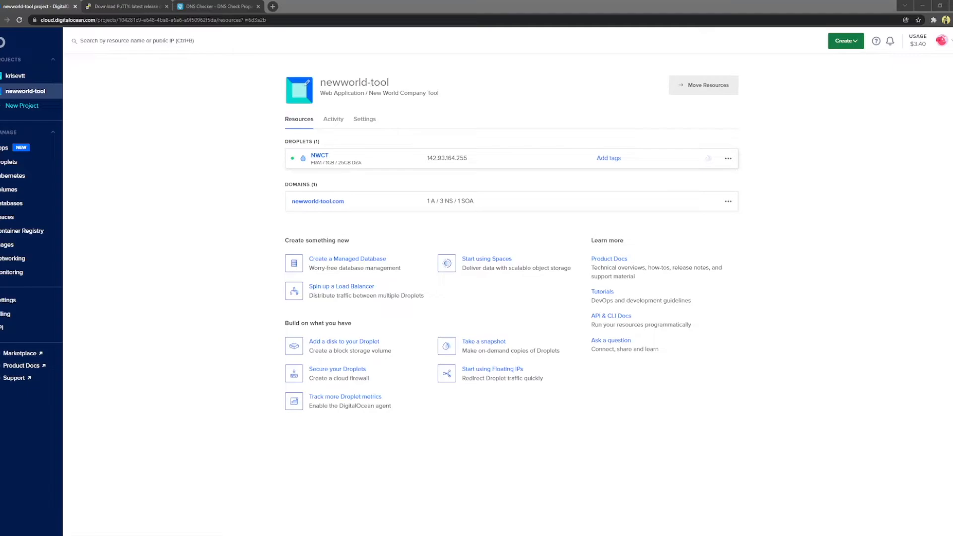
Step: Open the newworld-tool firewall from the NWCT droplet's Networking details
left_click(323, 158)
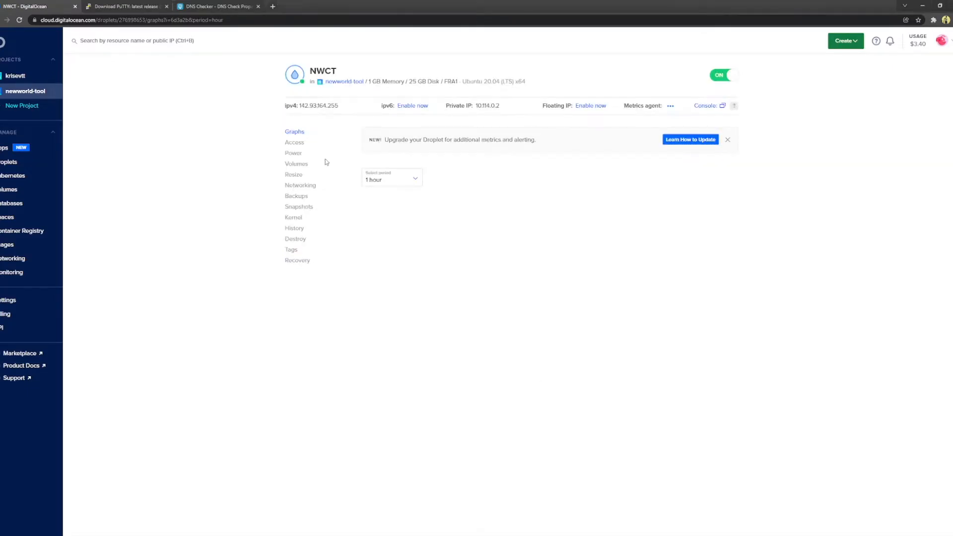
left_click(303, 186)
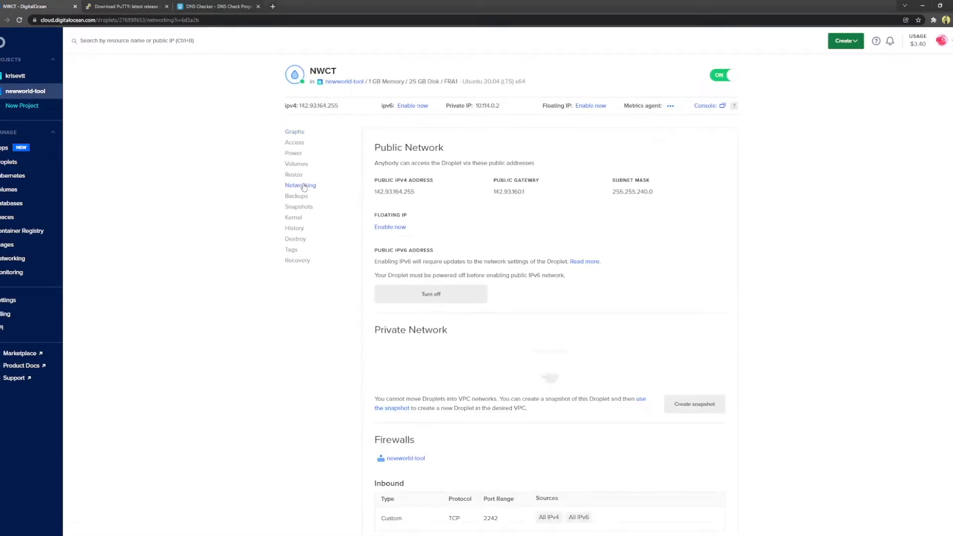
scroll(423, 296, "down", 4)
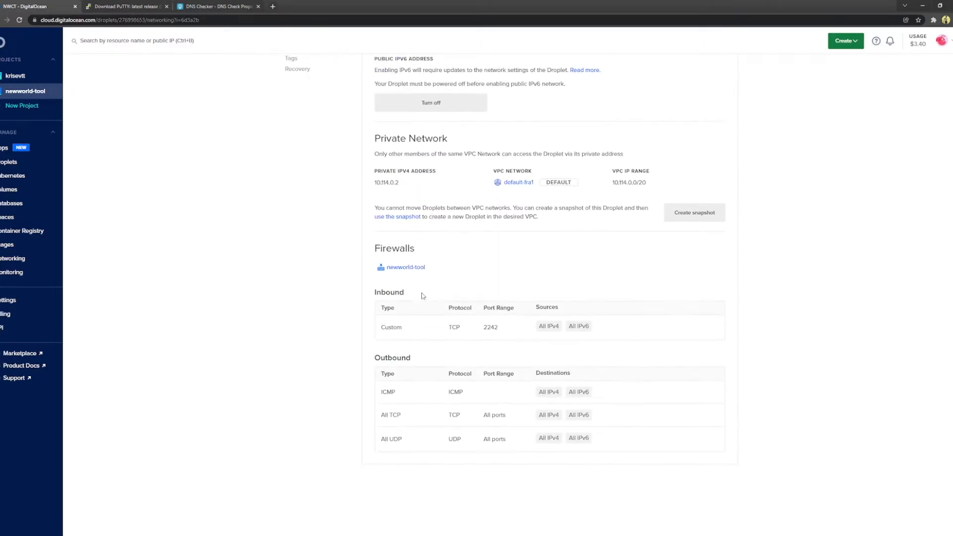
left_click(412, 268)
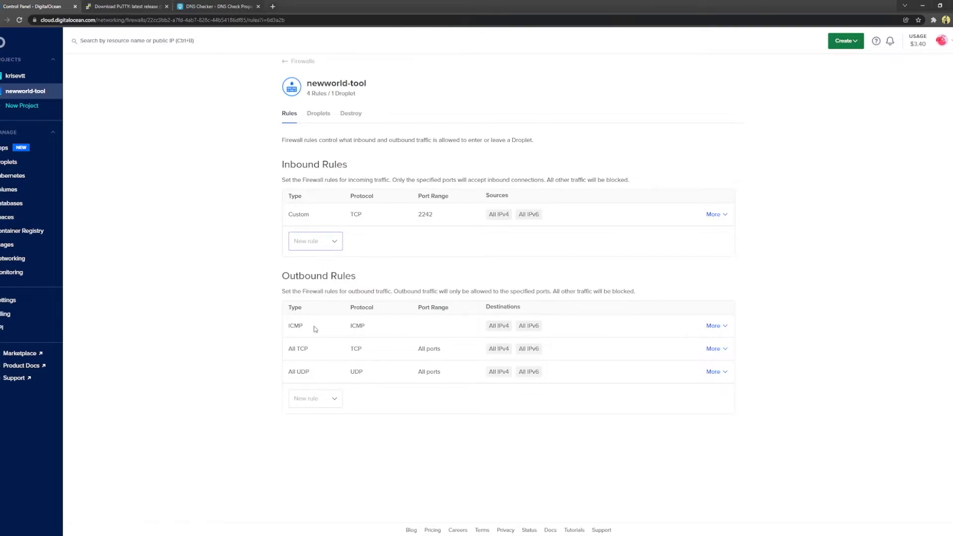
Step: Add and save inbound rules for HTTP port 80 and HTTPS port 443
left_click(312, 292)
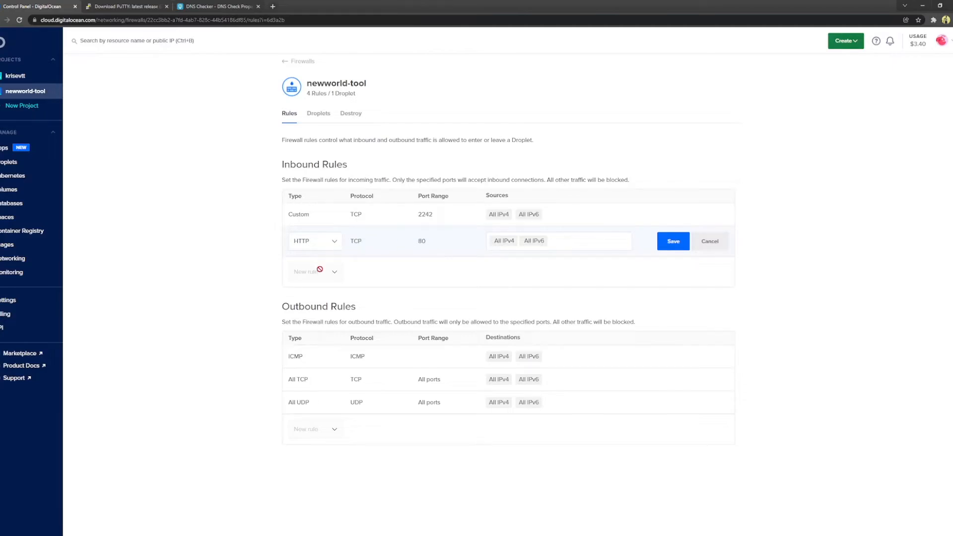
left_click(674, 243)
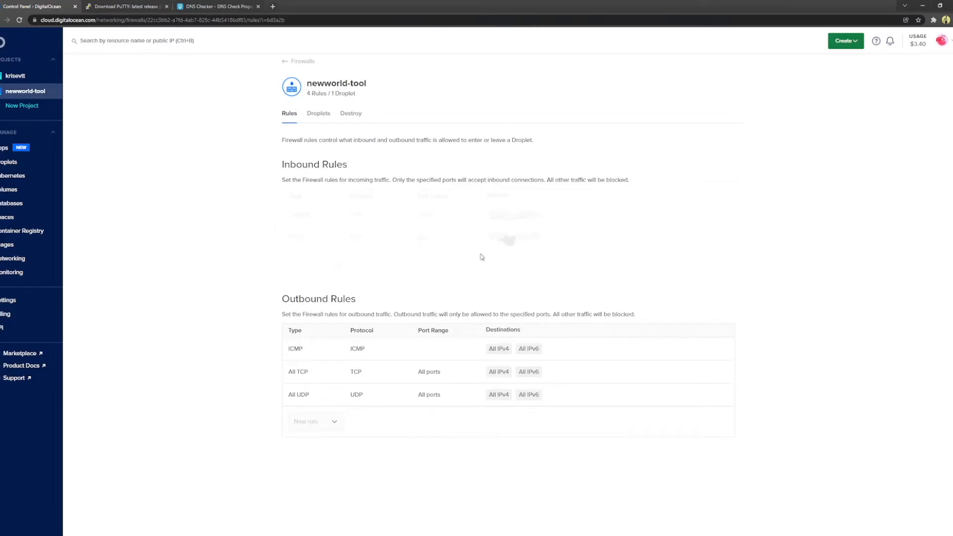
left_click(317, 319)
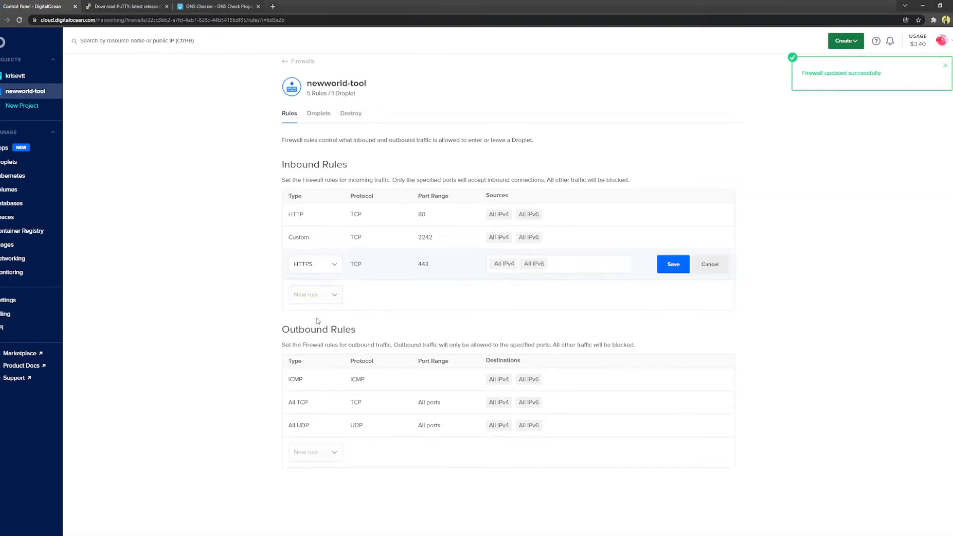
double_click(422, 213)
double_click(423, 264)
left_click(672, 265)
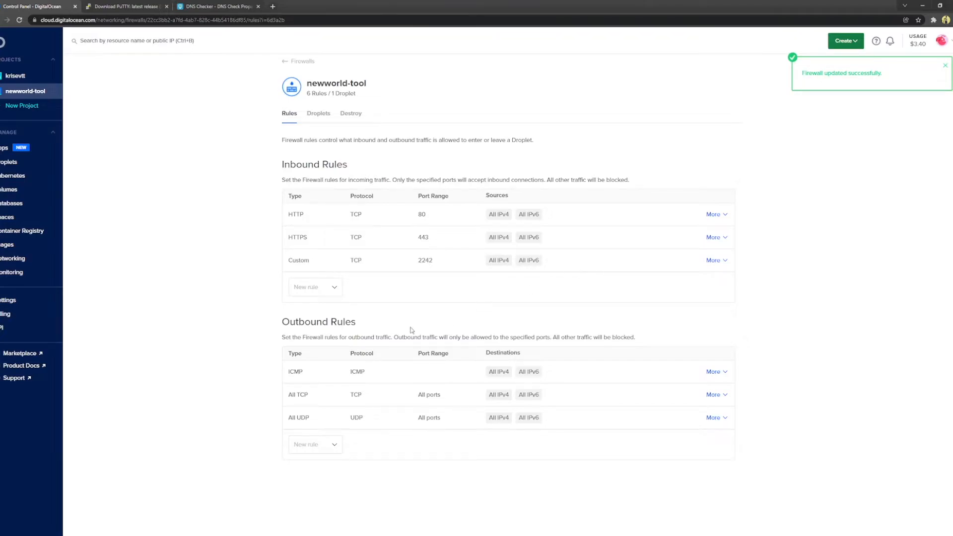
left_click(107, 535)
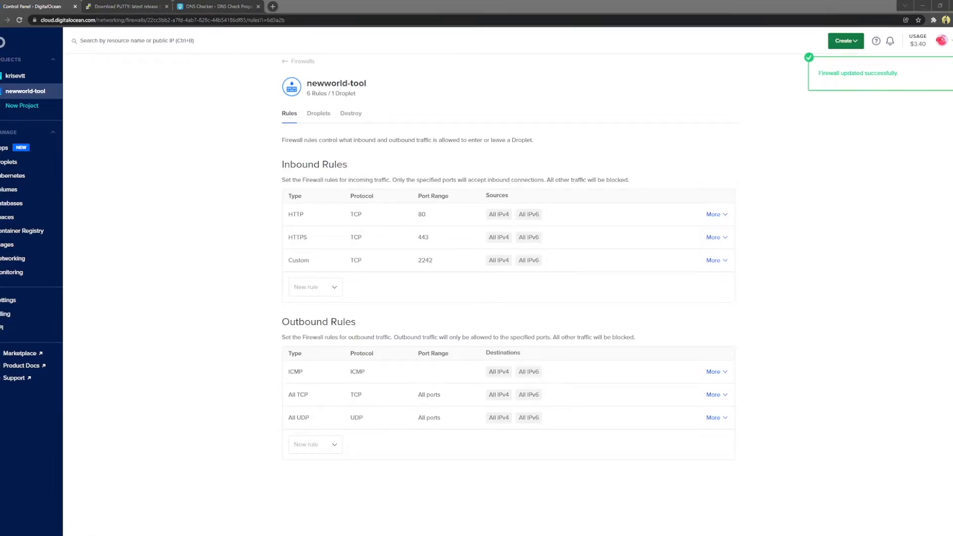
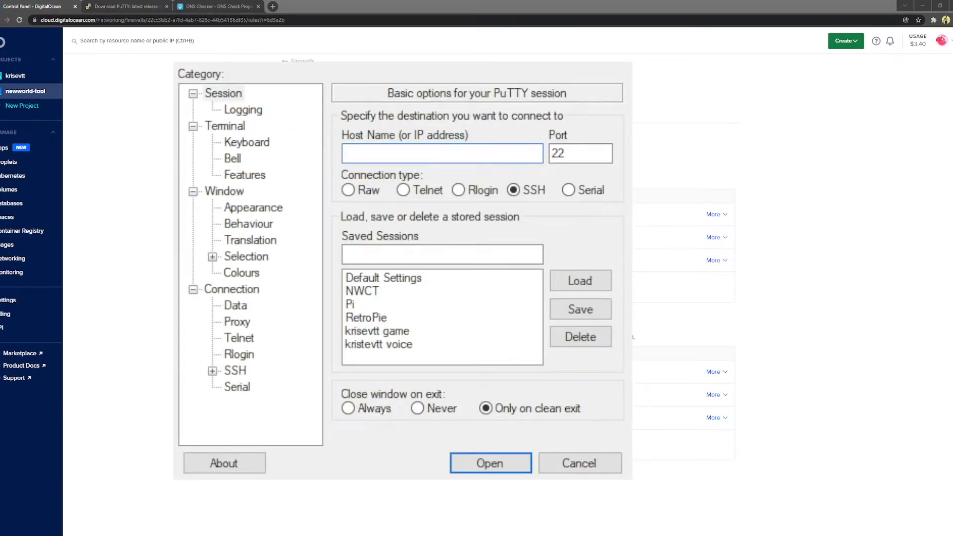
Step: Log in to the saved NWCT session as root with the key passphrase, then return to the browser's DNS Checker tab
left_click(400, 292)
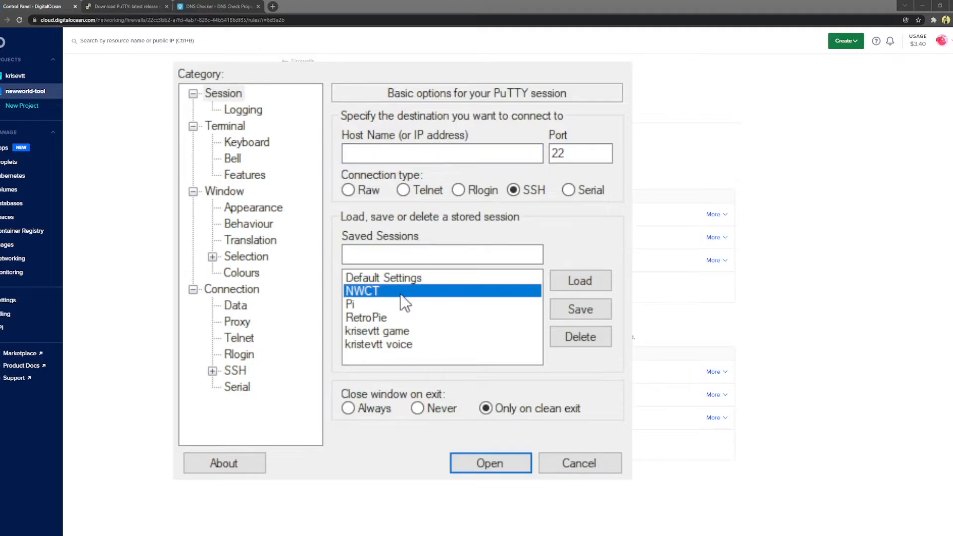
double_click(370, 291)
type("root")
key("Return")
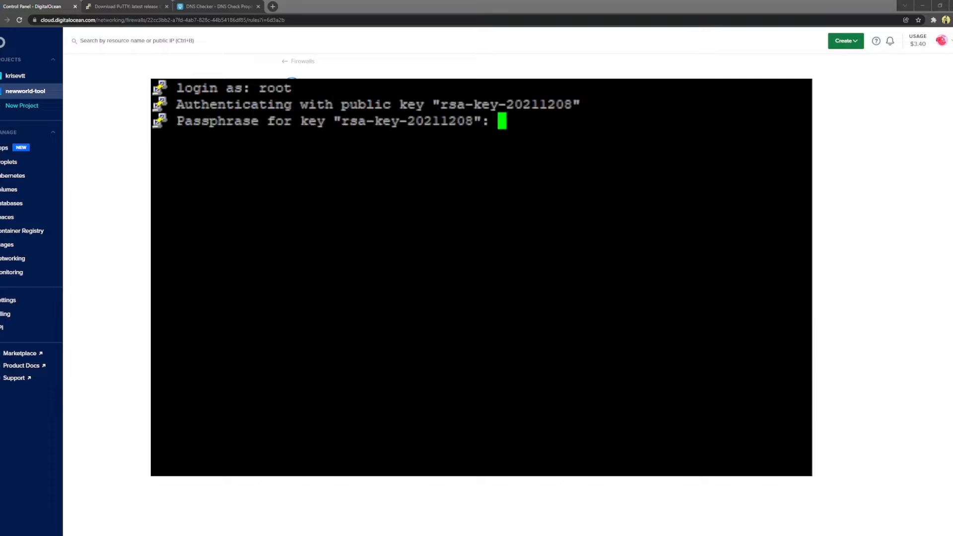
key("Return")
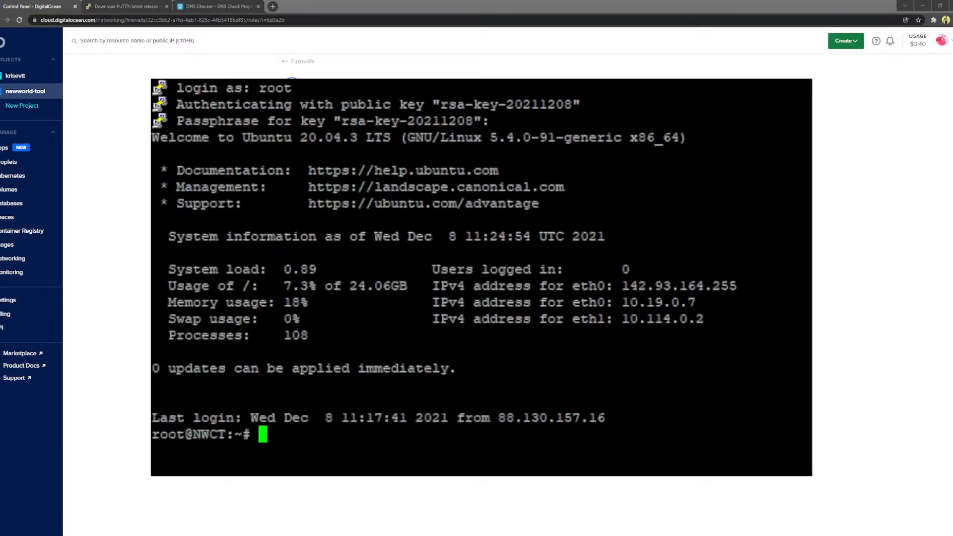
left_click(29, 508)
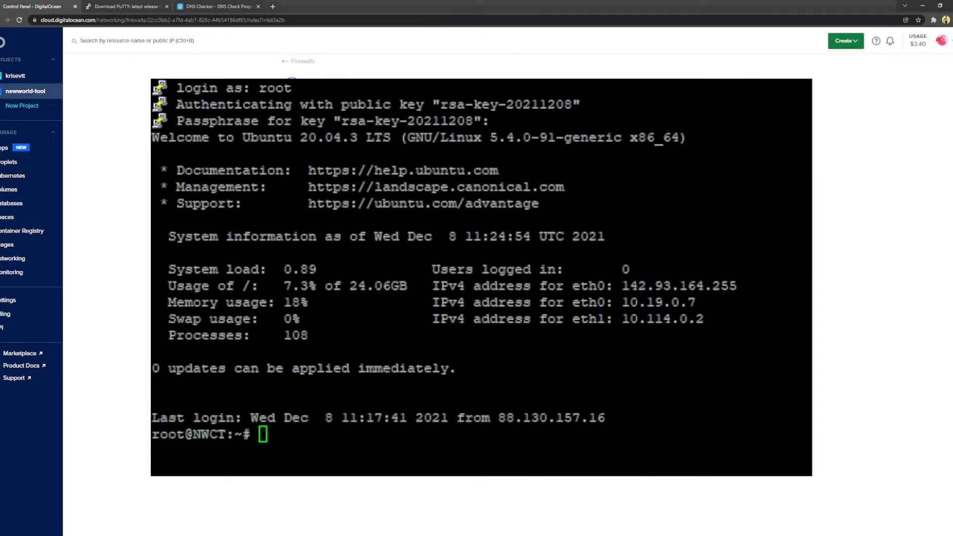
left_click(245, 7)
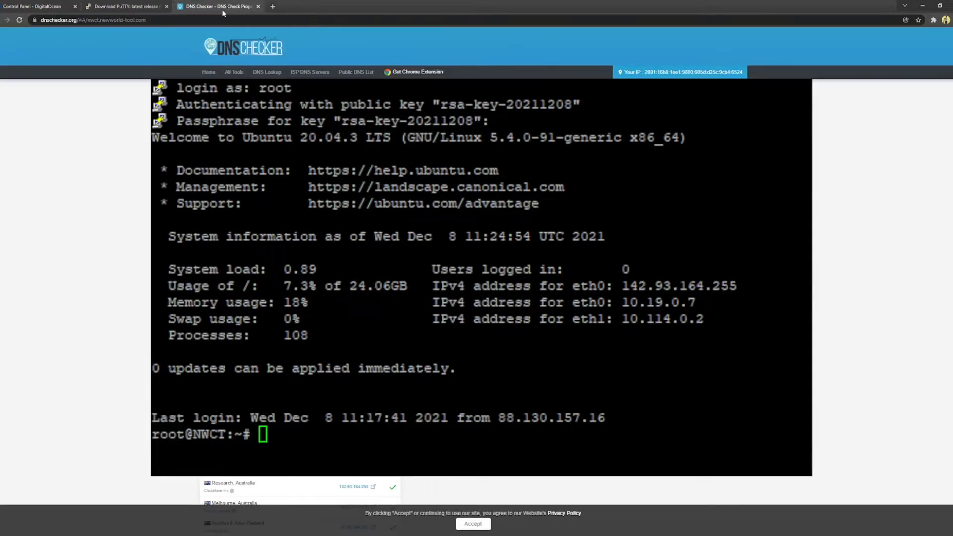
Step: Load nwct.newworld-tool.com in a new Chrome tab, showing the default Welcome to nginx! page
left_click(272, 6)
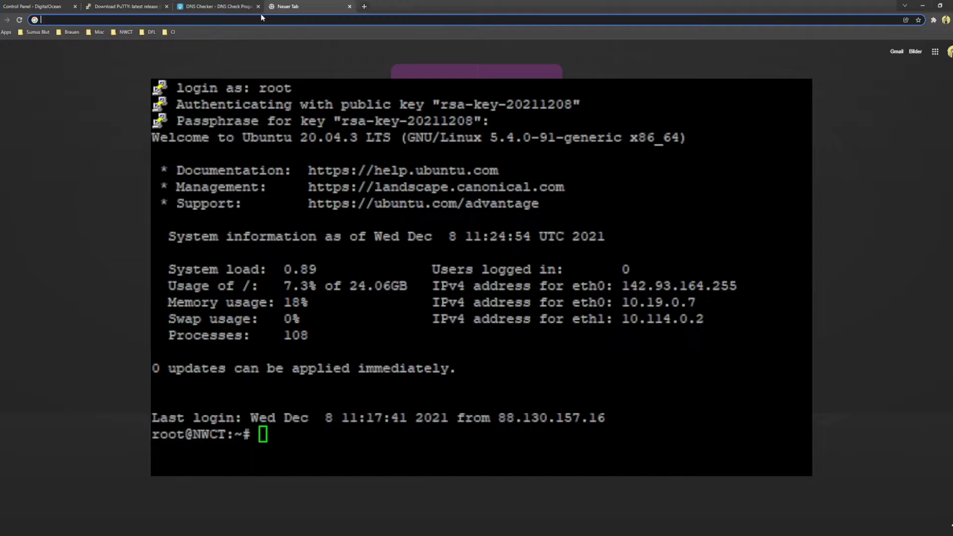
type("nwct.")
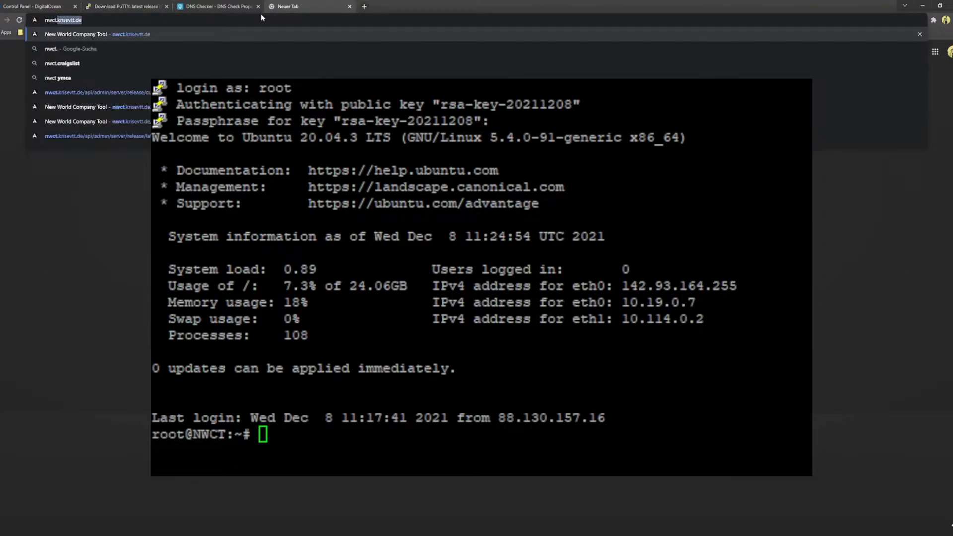
type("newworld-tool.com")
key("Return")
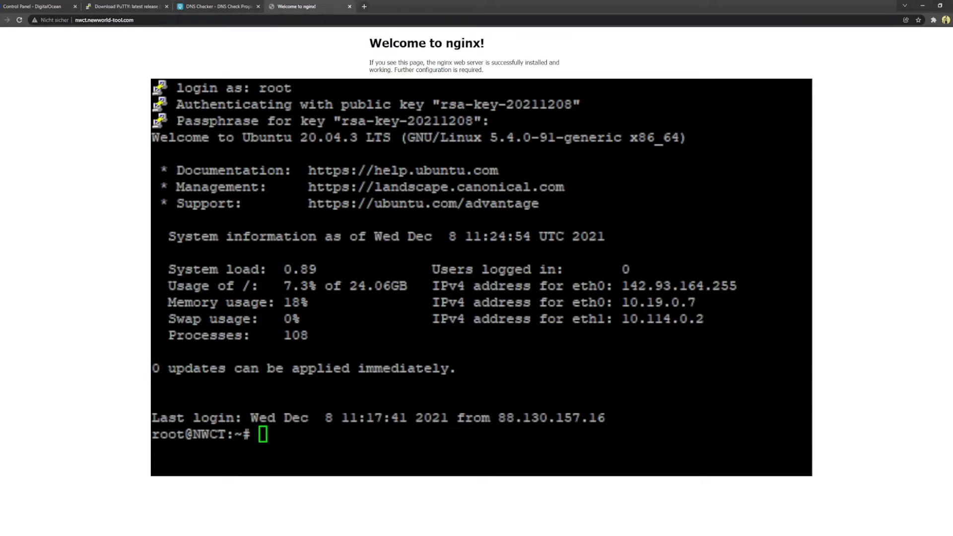
key("alt+Tab")
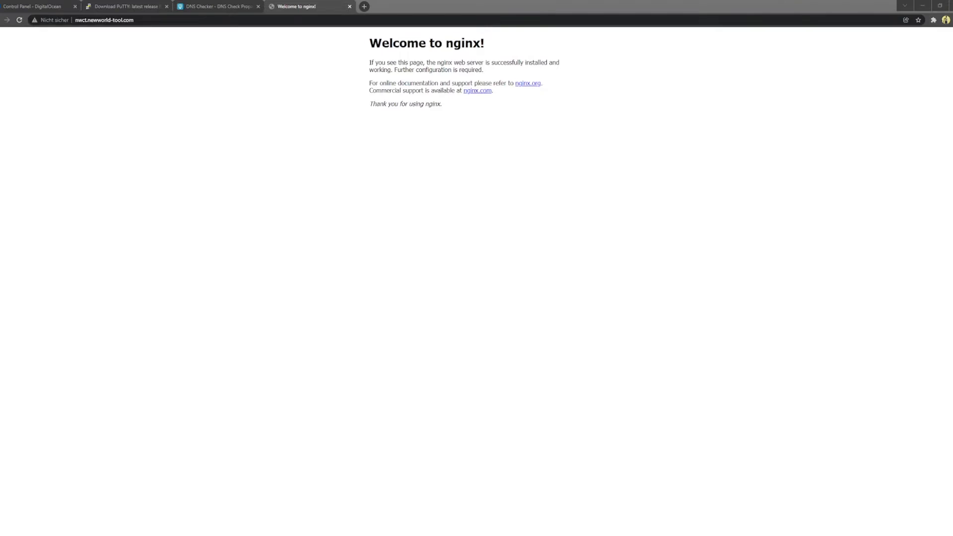
left_click(101, 22)
left_click(153, 21)
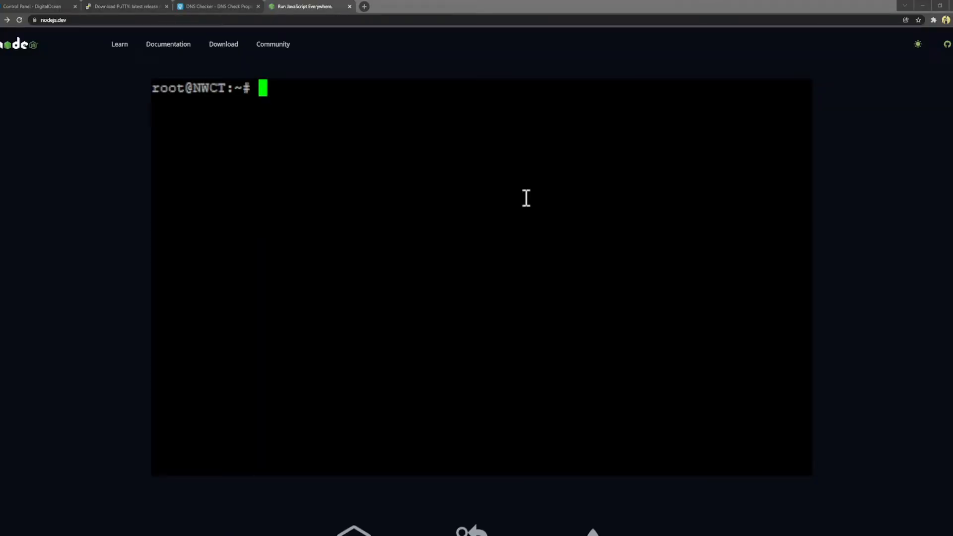
Step: Create the nwct user with sudo useradd -m -d /opt/nwct -s /usr/bin/bash nwct
type("user")
key("BackSpace")
key("BackSpace")
key("BackSpace")
key("BackSpace")
key("BackSpace")
type("sudo us")
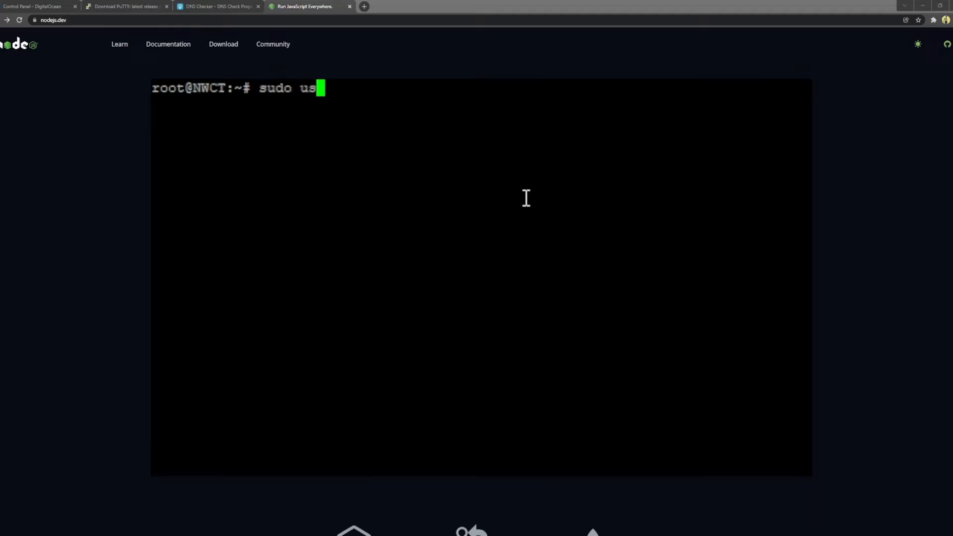
type("eradd -m")
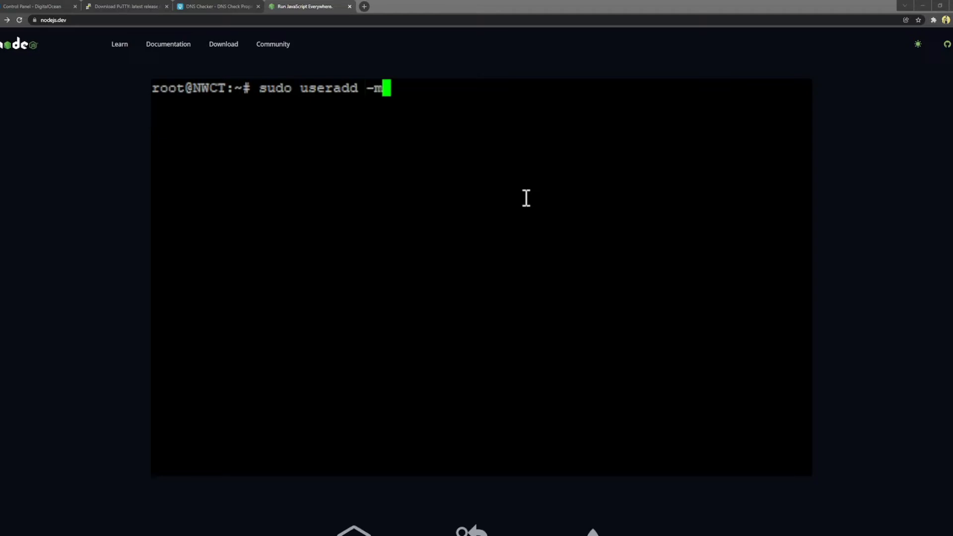
type(" -d /ip")
key("BackSpace")
key("BackSpace")
type("opt/nwct -s /usr/bin/bash ")
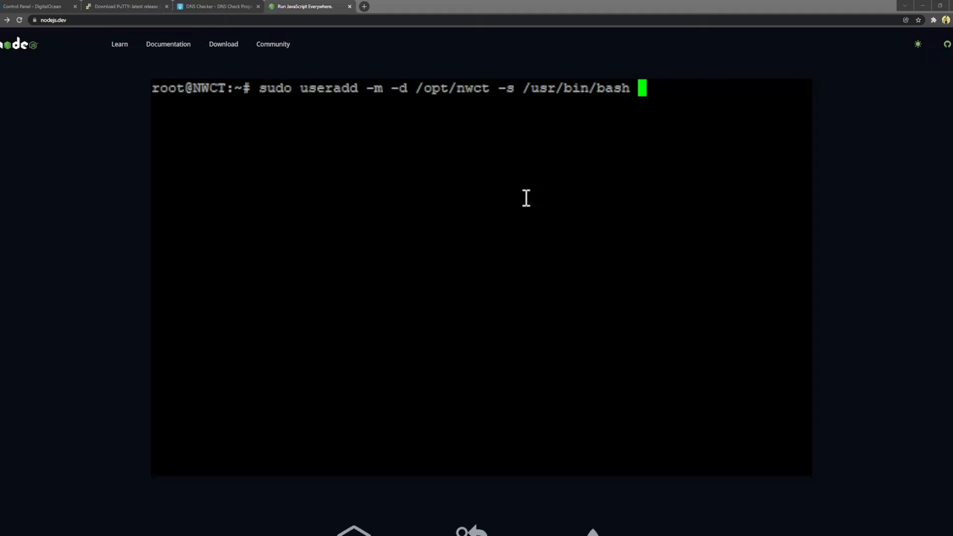
type("nwct")
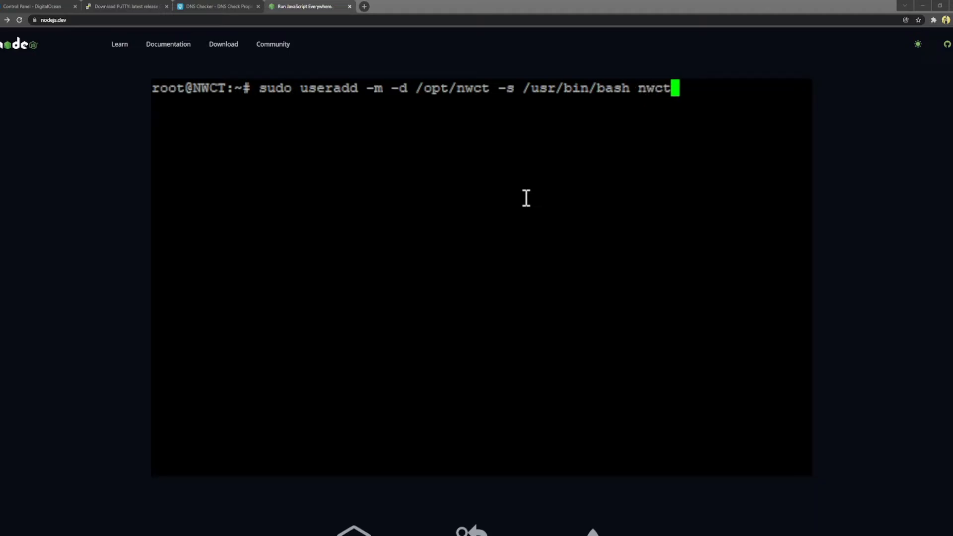
key("Return")
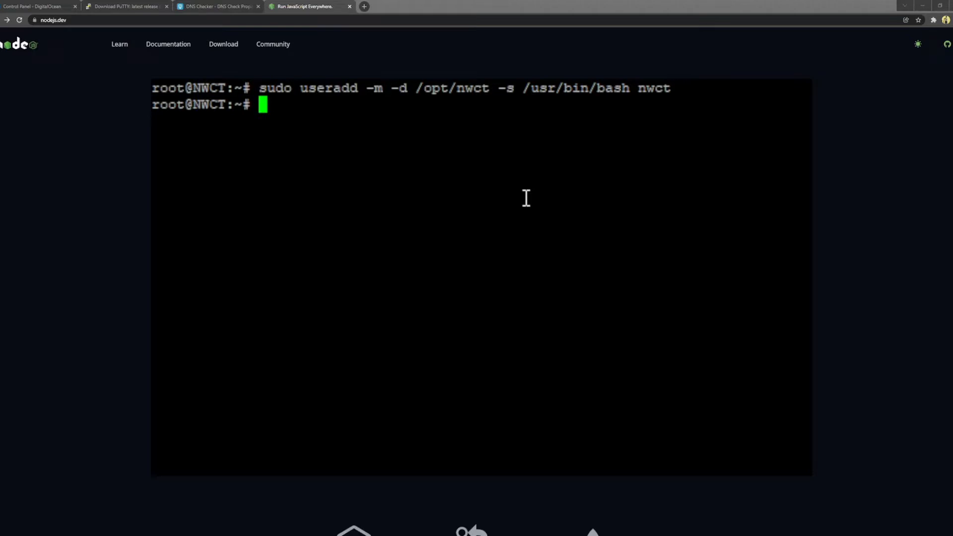
Step: Switch to nwct, go to its home directory, and check it with pwd and ls -la
type("su nwct")
key("Return")
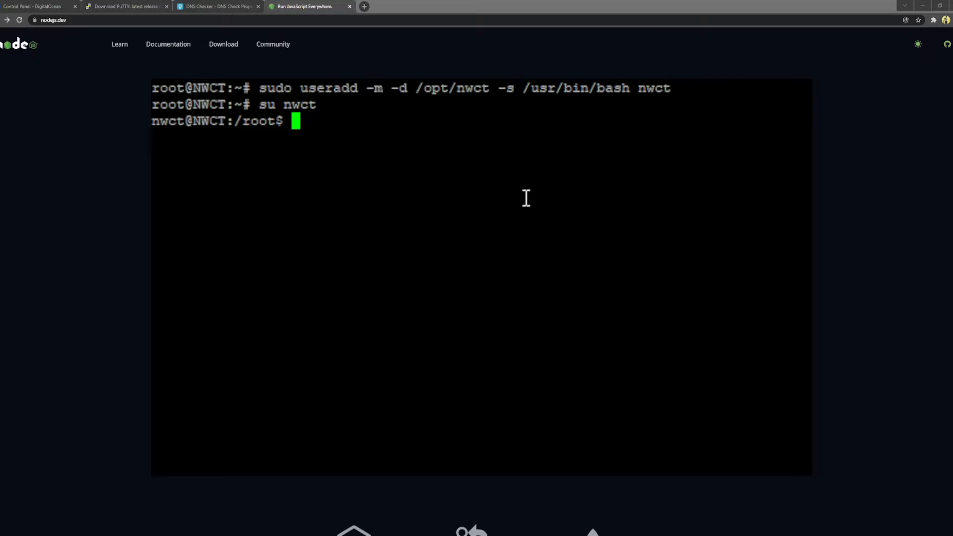
type("cd ~")
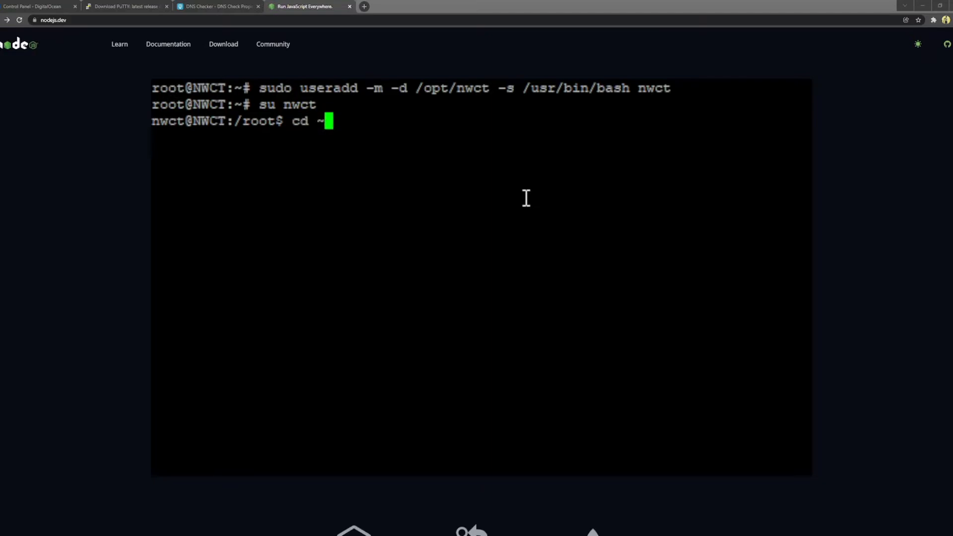
key("Return")
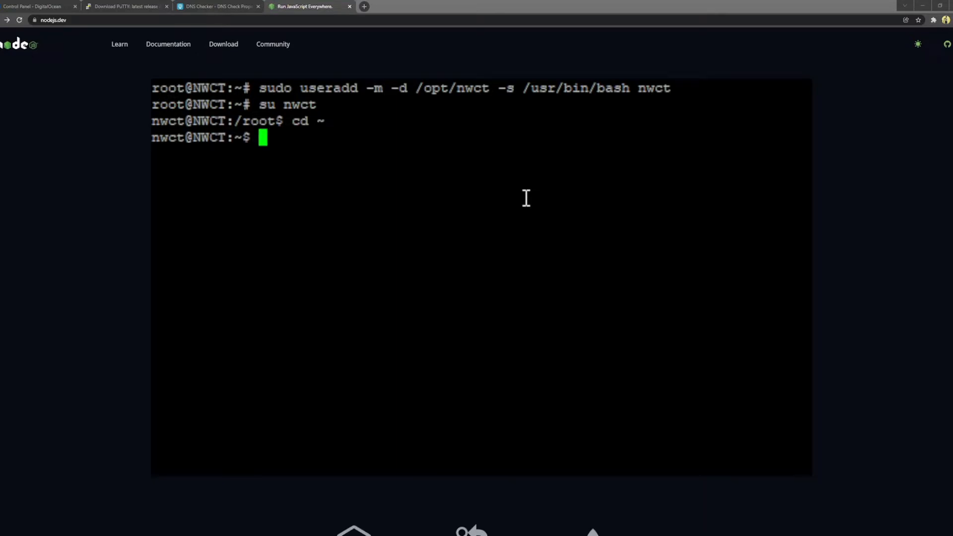
type("pwd")
key("Return")
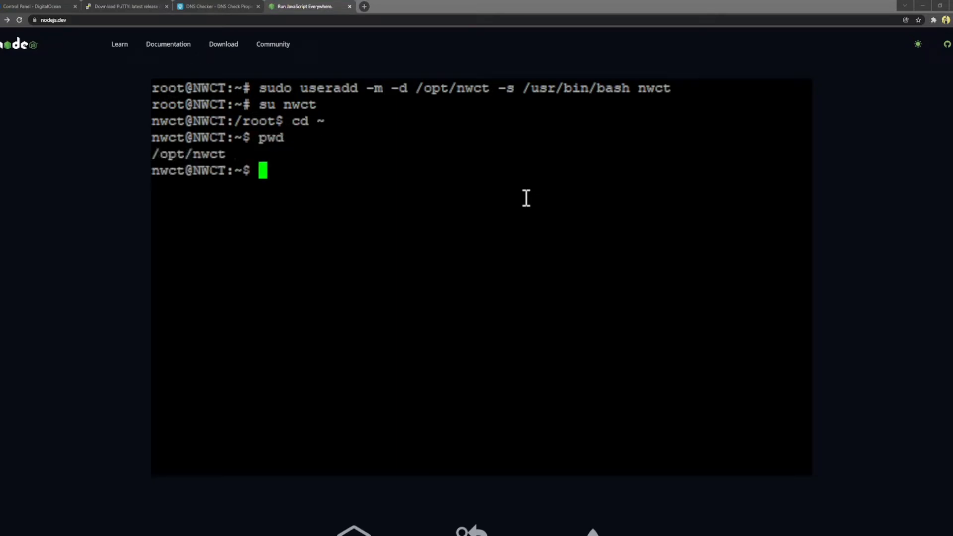
type("ls -la")
key("Return")
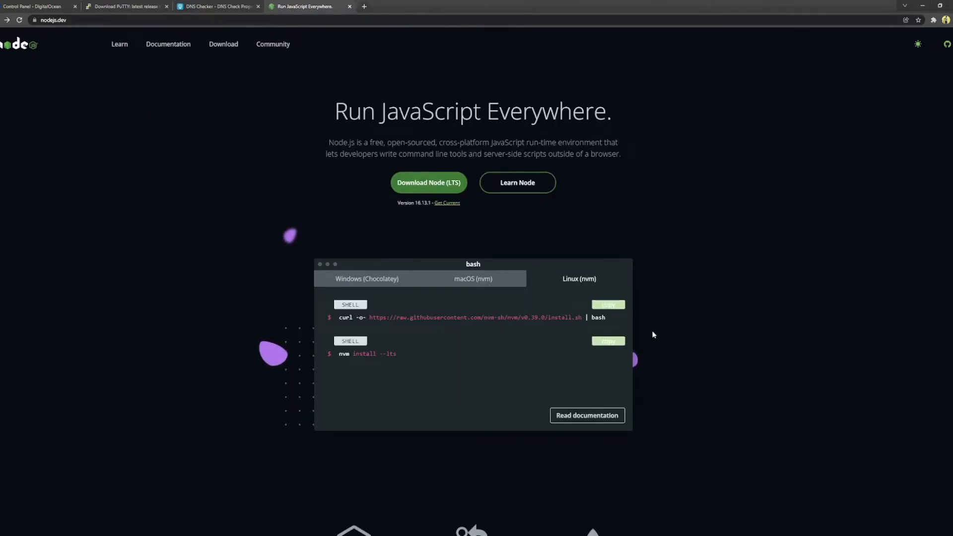
Step: Copy the curl nvm install.sh command from nodejs.dev's Linux (nvm) instructions and return to PuTTY
double_click(569, 281)
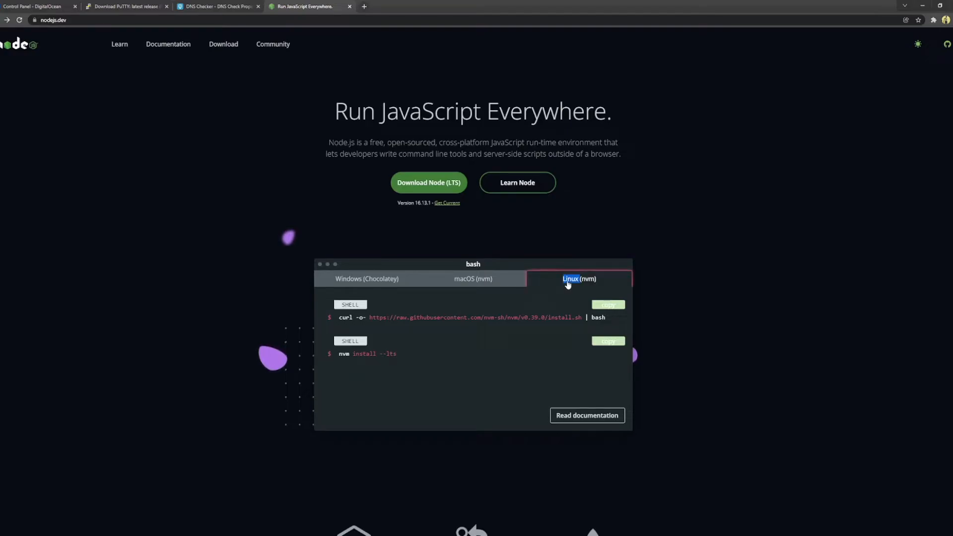
left_click(596, 306)
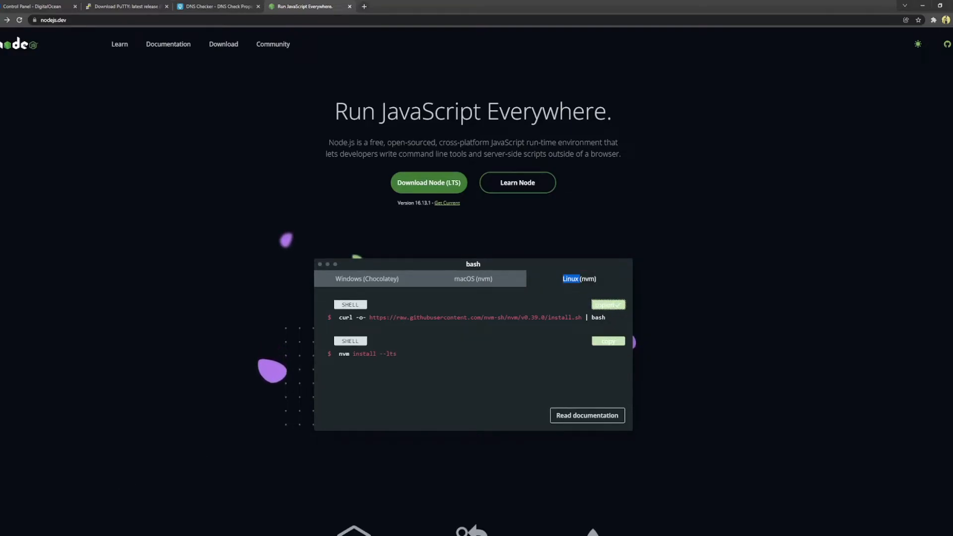
key("alt+Tab")
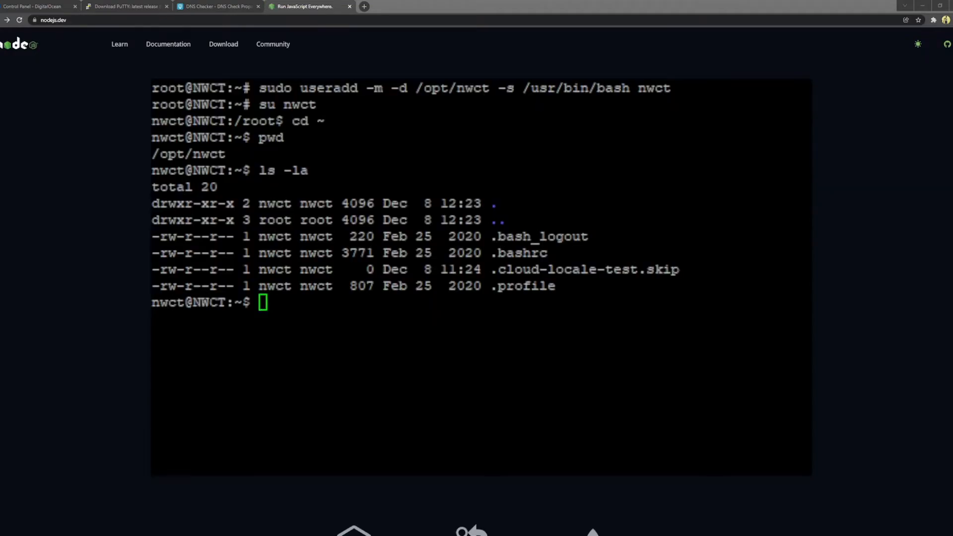
Step: Paste and run the nvm install script as the nwct user
right_click(305, 312)
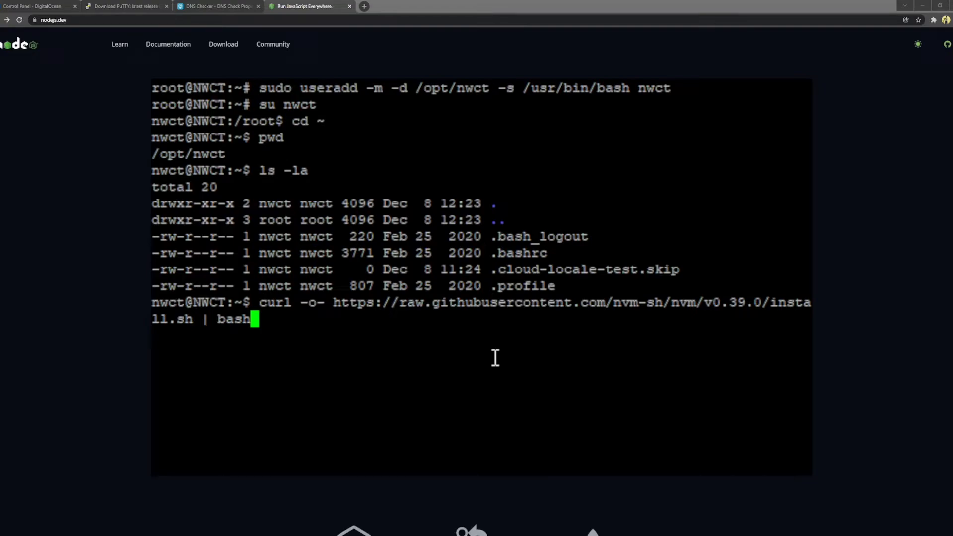
key("Return")
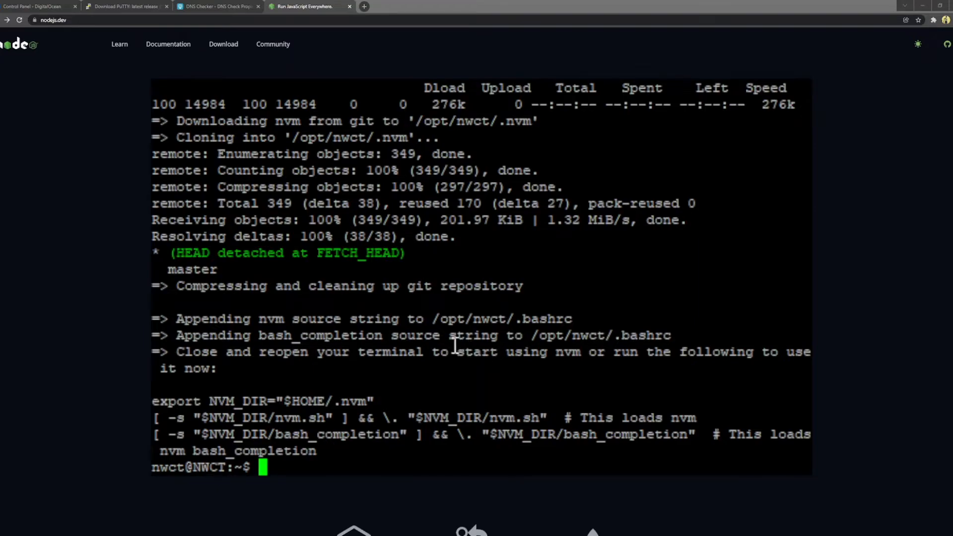
left_click_drag(574, 320, 193, 319)
left_click(382, 323)
Step: Print .bashrc with cat to check the NVM loading lines added by the installer
type("cat .t")
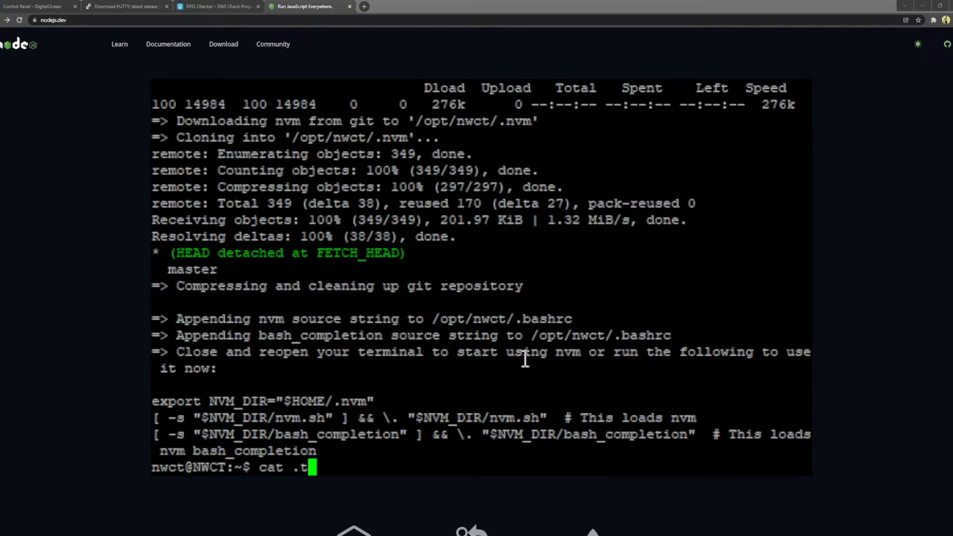
key("BackSpace")
type("bashrc")
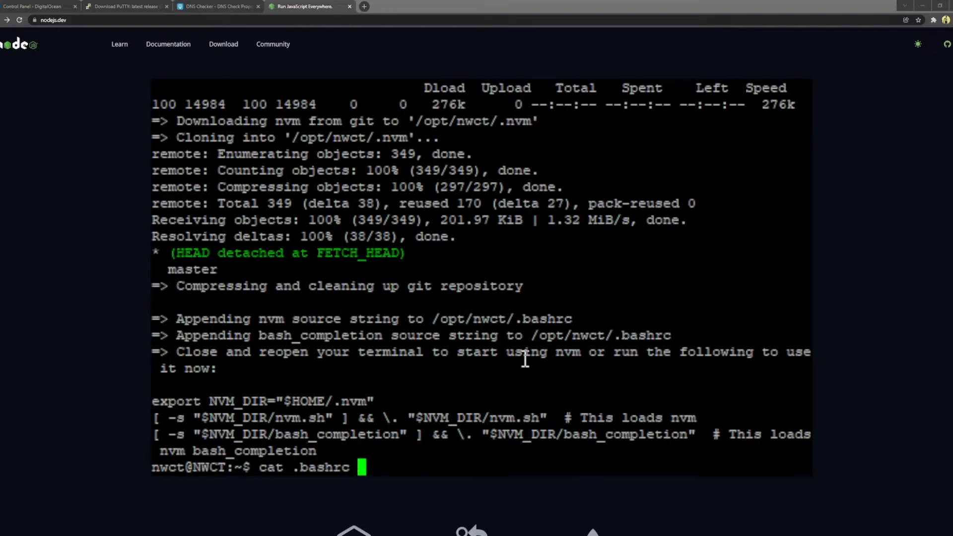
key("Return")
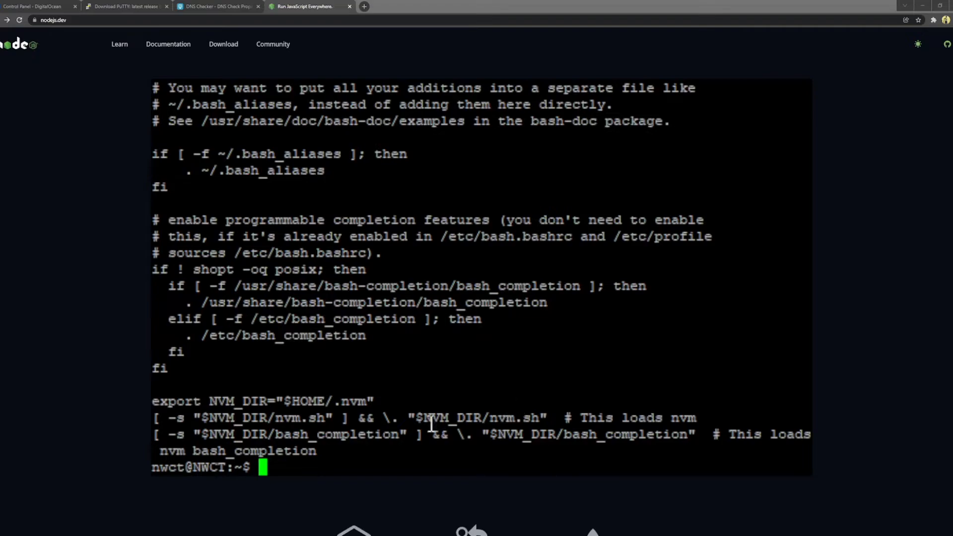
left_click_drag(333, 453, 154, 383)
left_click(319, 405)
Step: Exit the nwct shell and then the root session
type("exit")
key("Return")
type("exi")
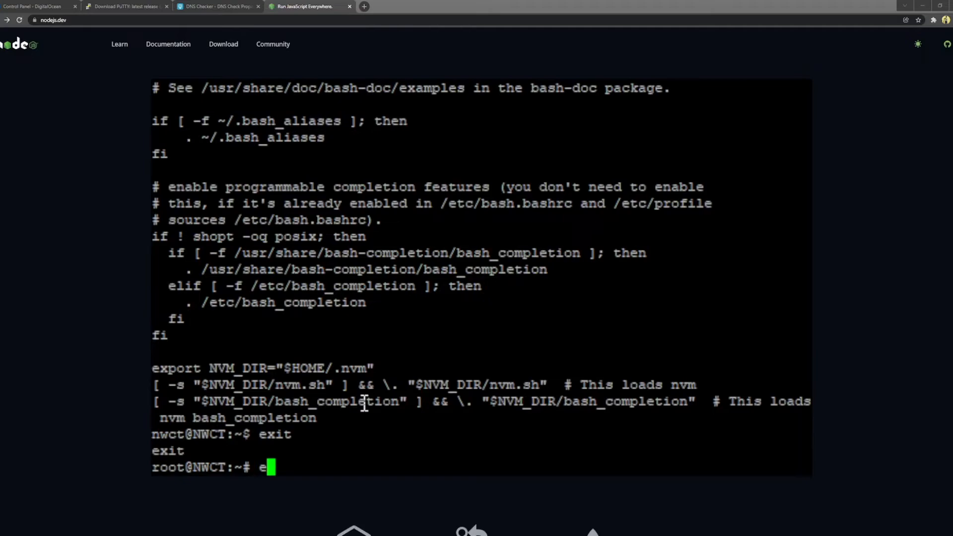
type("t")
key("Return")
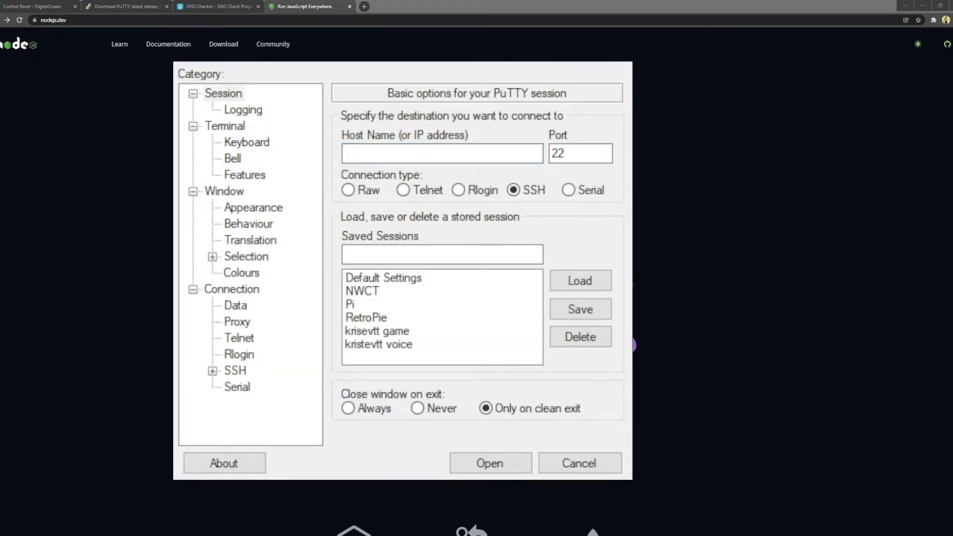
Step: Reconnect to the NWCT saved session and log in as root with the key passphrase
double_click(370, 291)
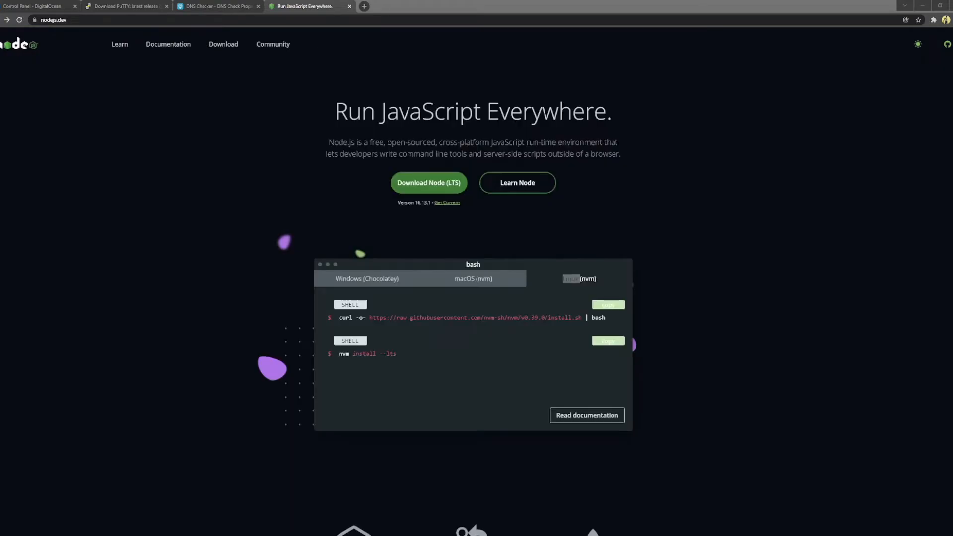
type("root")
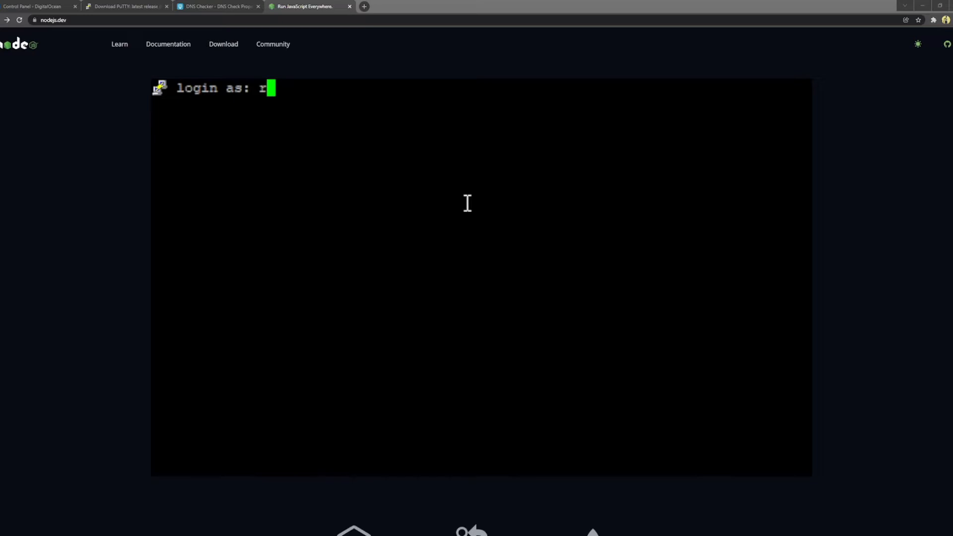
key("Return")
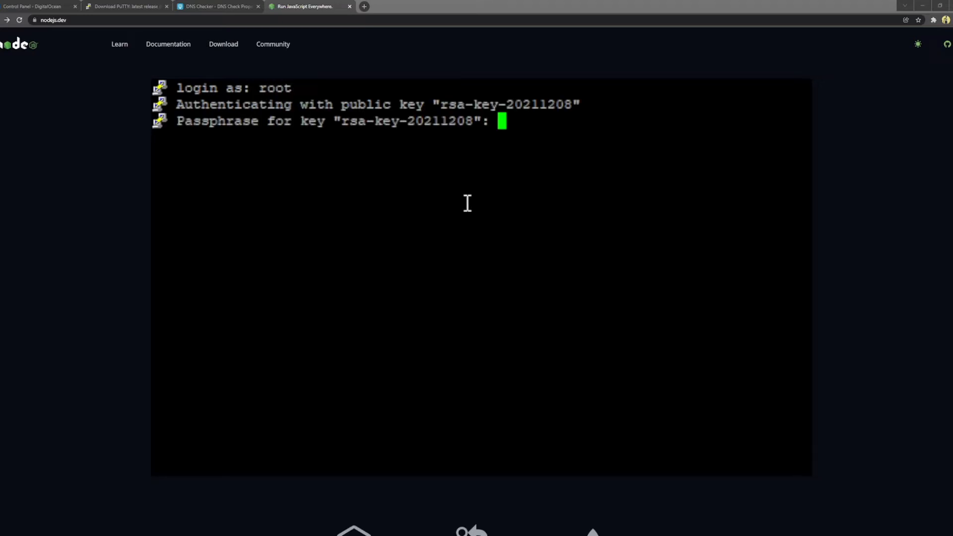
key("Return")
Step: Switch to nwct, go home, and confirm echo $NVM_DIR prints /opt/nwct/.nvm
type("su nwct")
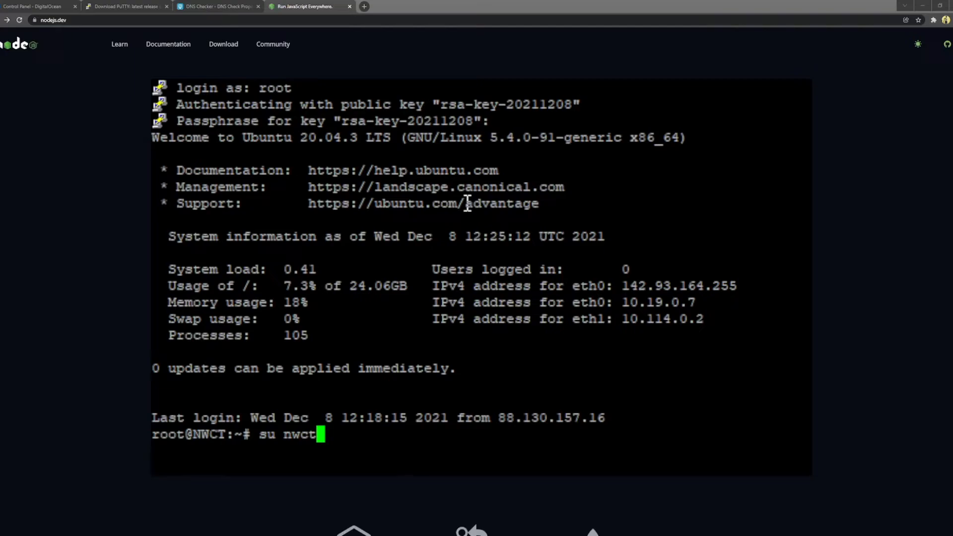
key("Return")
type("cd ~")
key("Return")
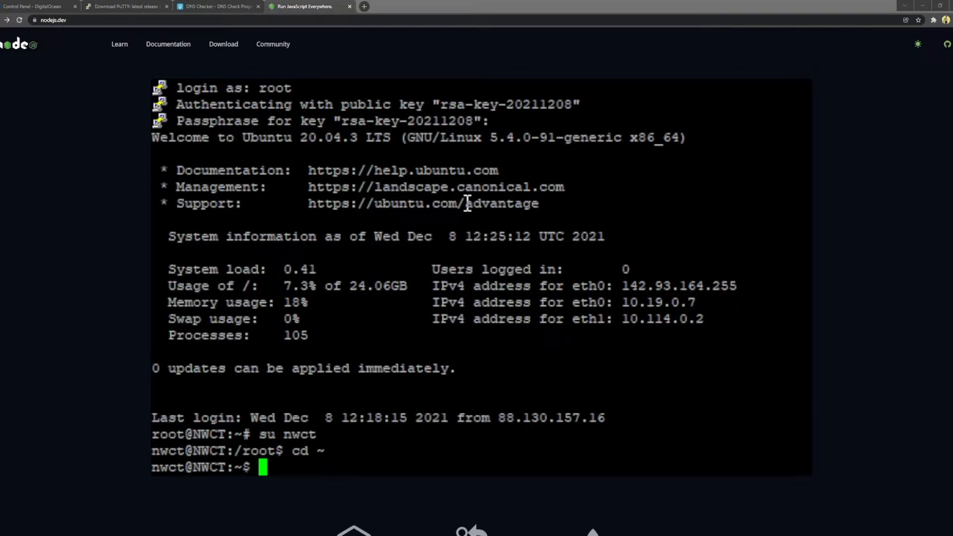
type("echo $NVM_DIR")
key("Return")
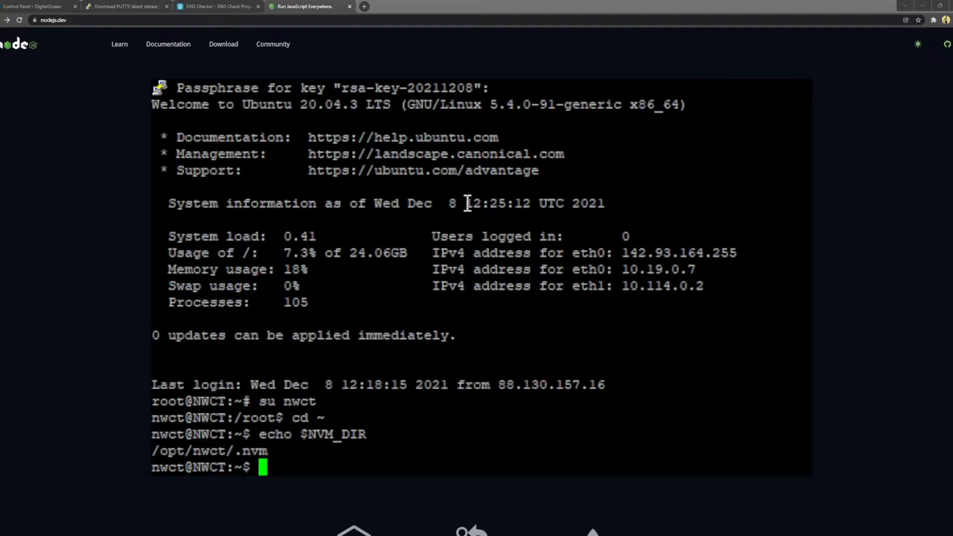
left_click_drag(382, 441, 282, 431)
left_click(328, 434)
left_click(407, 441)
left_click(381, 470)
left_click(381, 470)
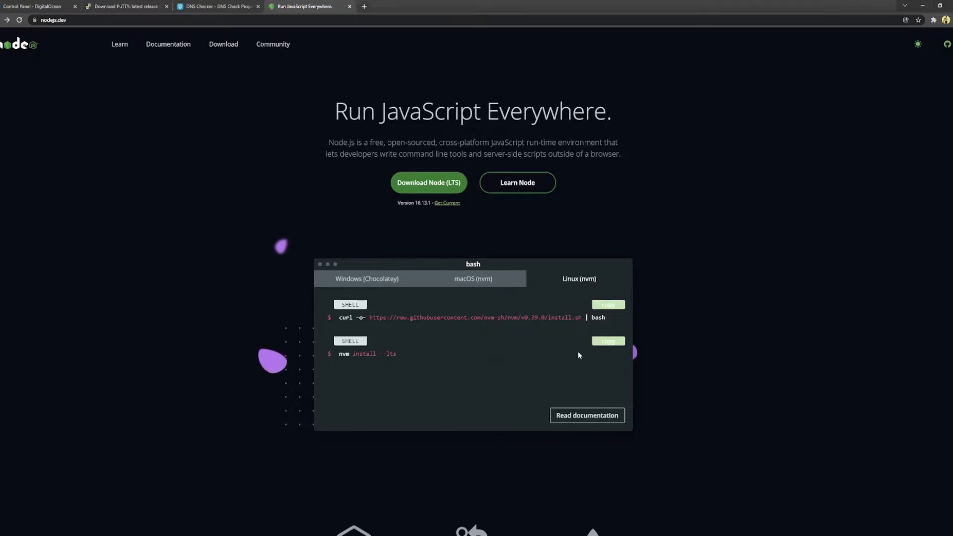
Step: Install Node.js with nvm install --lts and confirm node -v reports v16.13.1
left_click(608, 346)
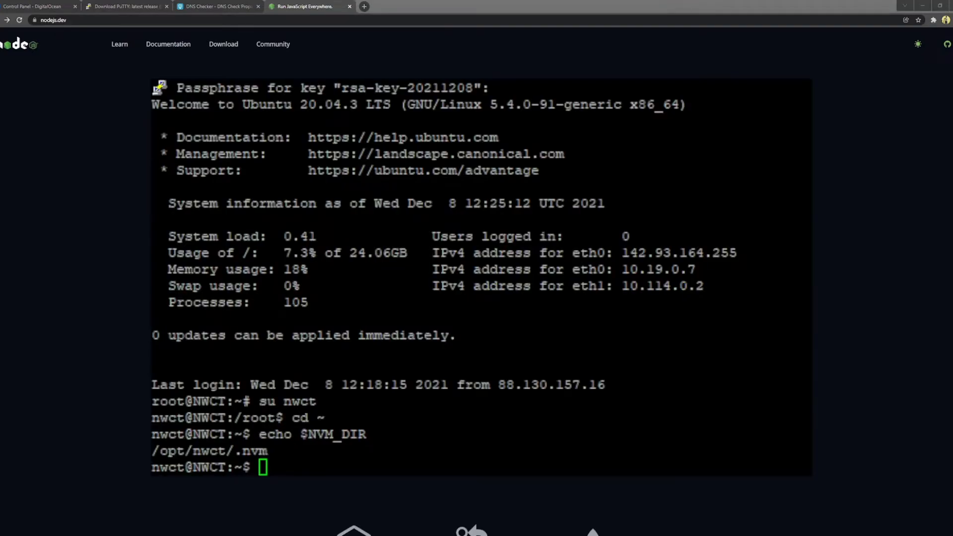
right_click(505, 466)
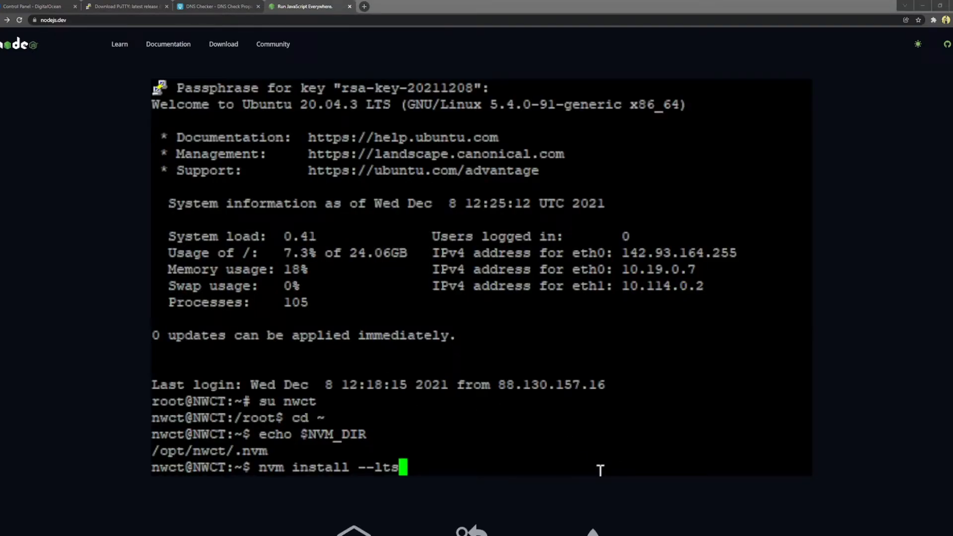
key("Return")
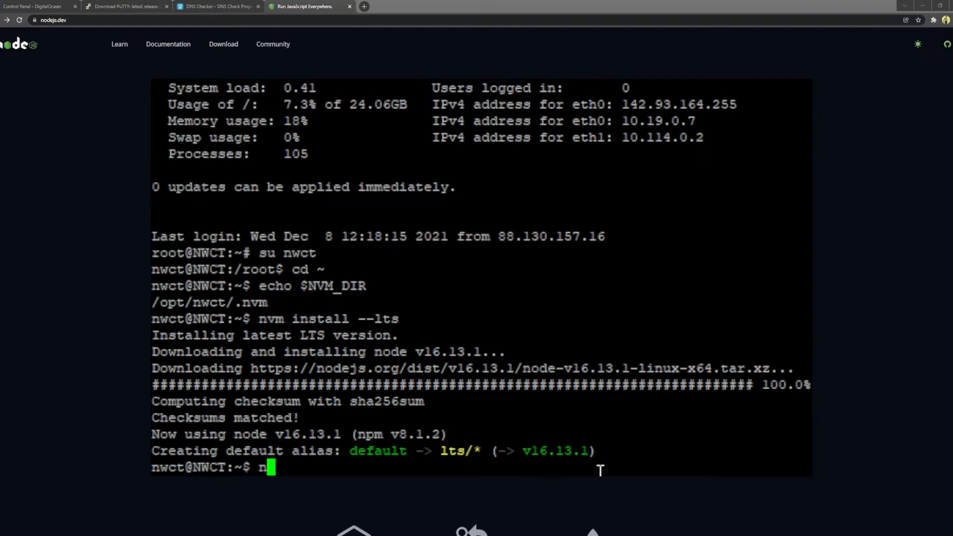
type("node -v")
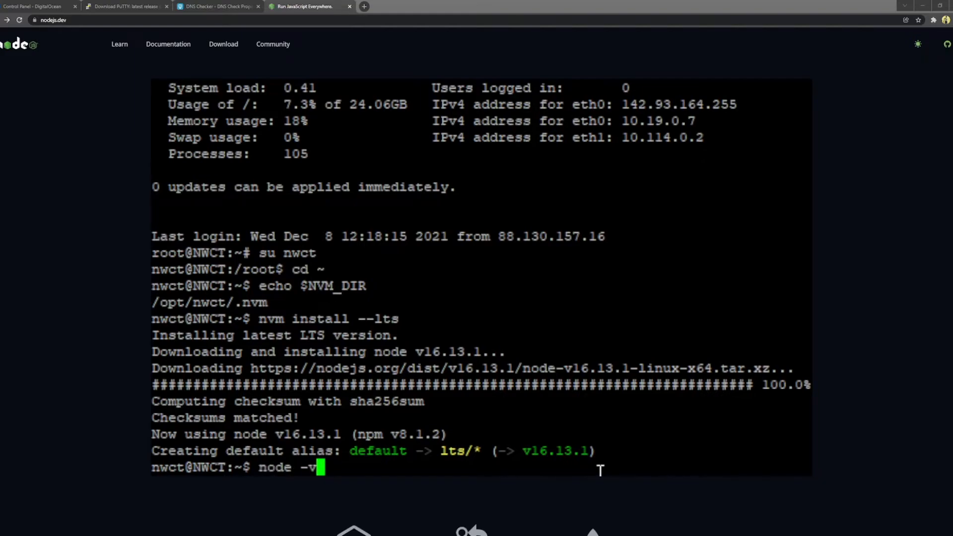
key("Return")
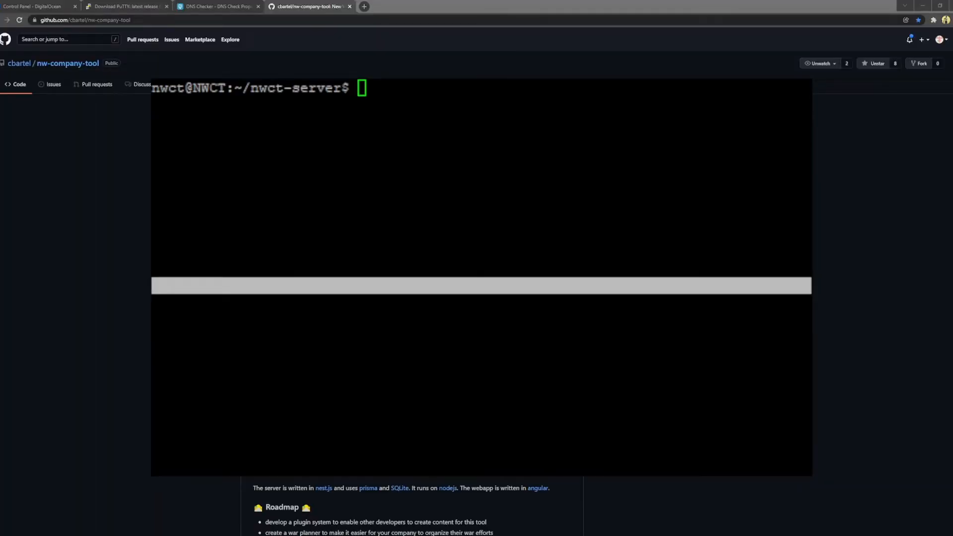
Step: Confirm with pwd that the shell is in /opt/nwct/nwct-server
left_click(388, 151)
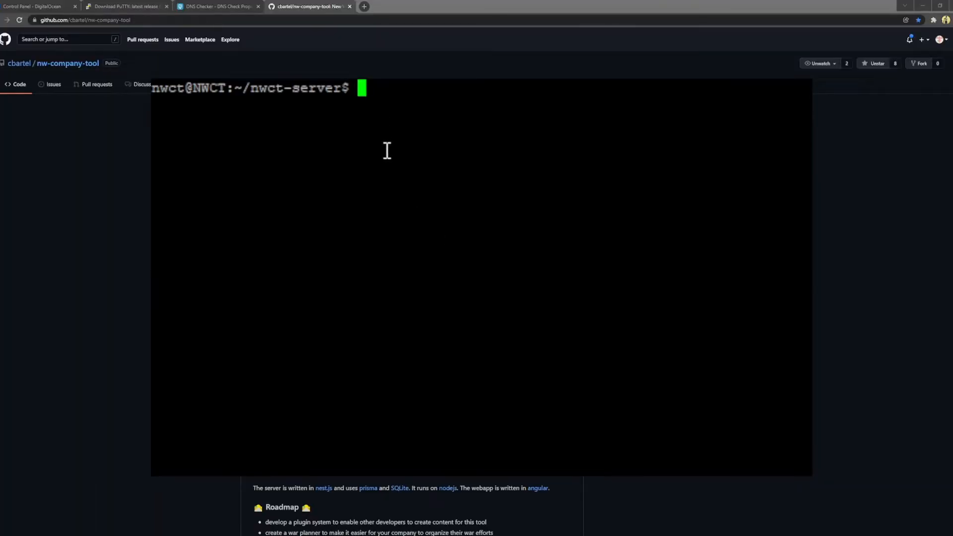
type("pwd")
key("Return")
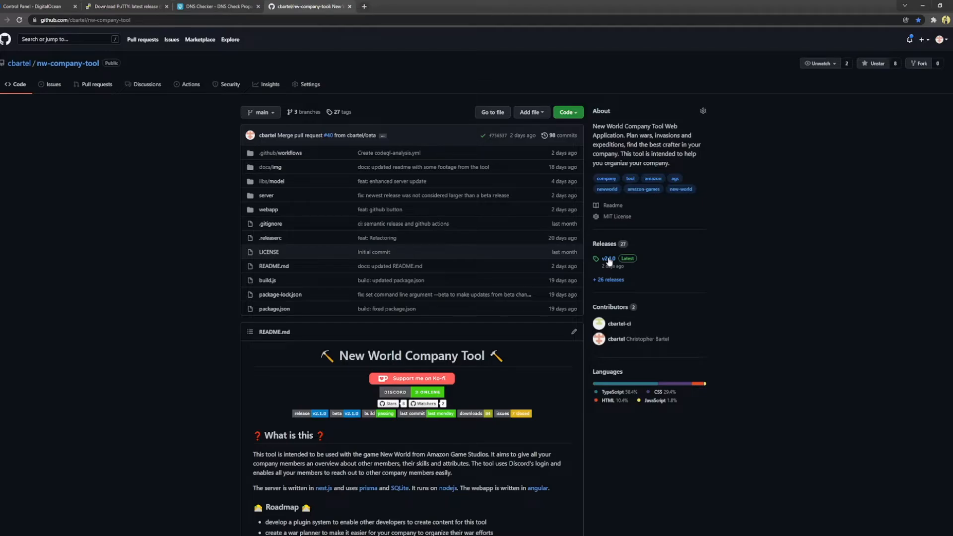
Step: Open the nw-company-tool v2.1.0 release page on GitHub and scroll down to its Assets
left_click(609, 259)
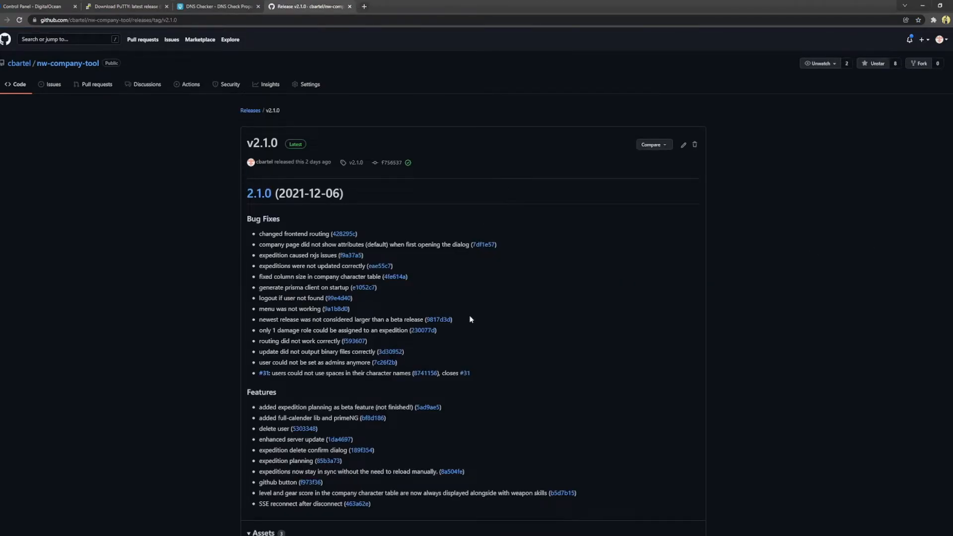
scroll(472, 319, "down", 3)
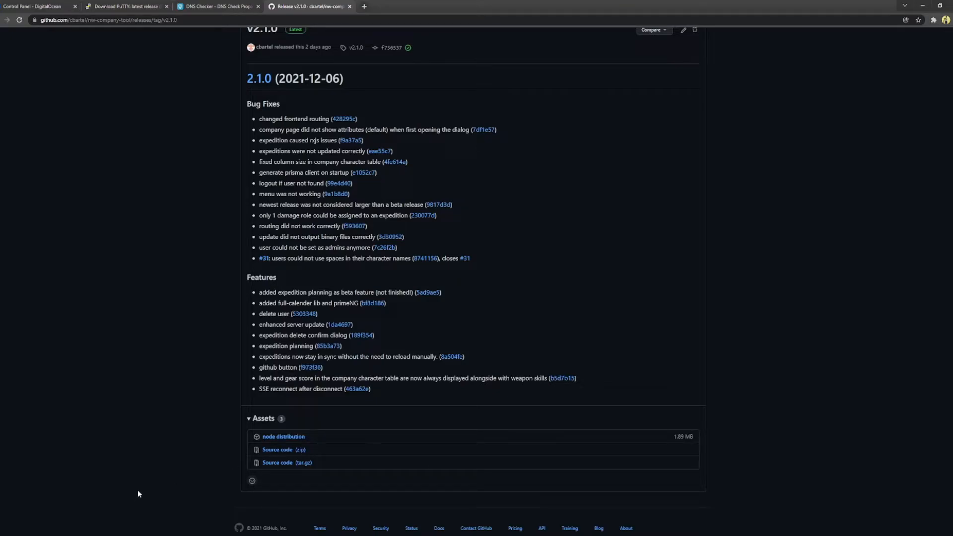
left_click(93, 534)
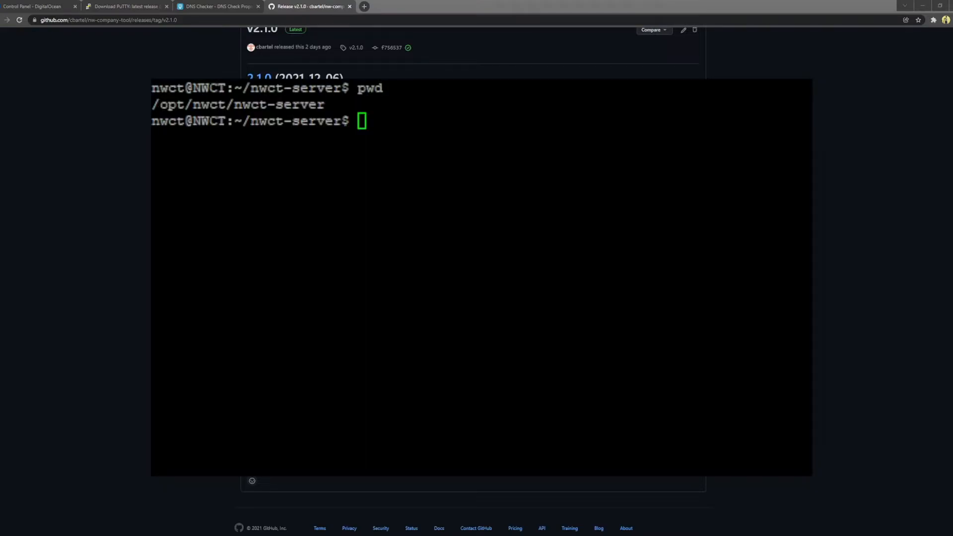
Step: Download the v2.1.0 nw-company-tool.tar.gz onto the server with wget and the pasted release URL
type("wget")
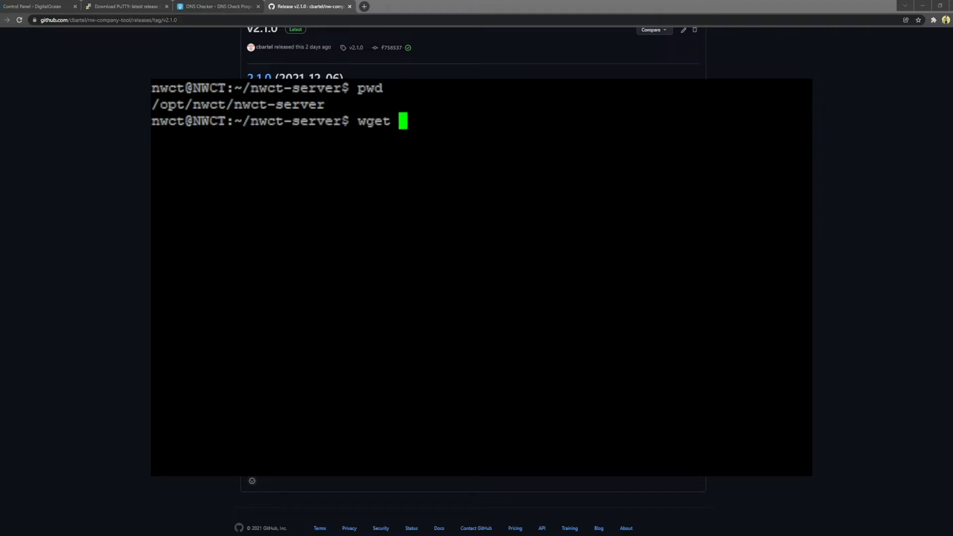
right_click(427, 178)
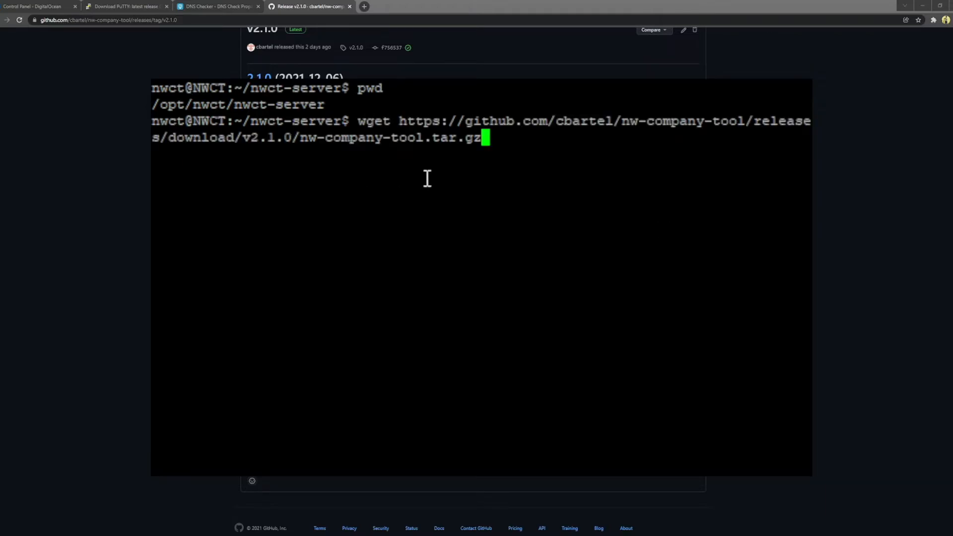
key("Return")
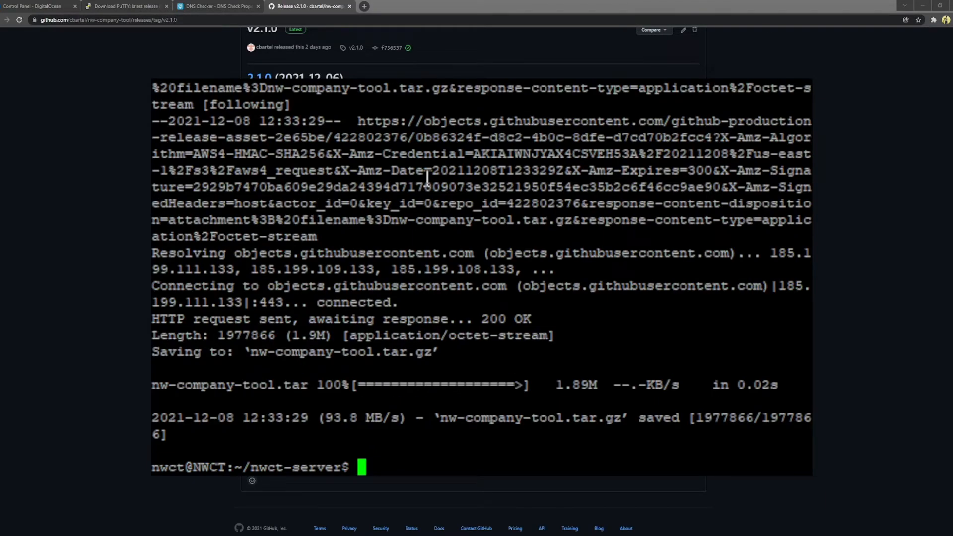
key("BackSpace")
key("alt+Tab")
Step: Extract nw-company-tool.tar.gz with tar -zxvf
type("tar ")
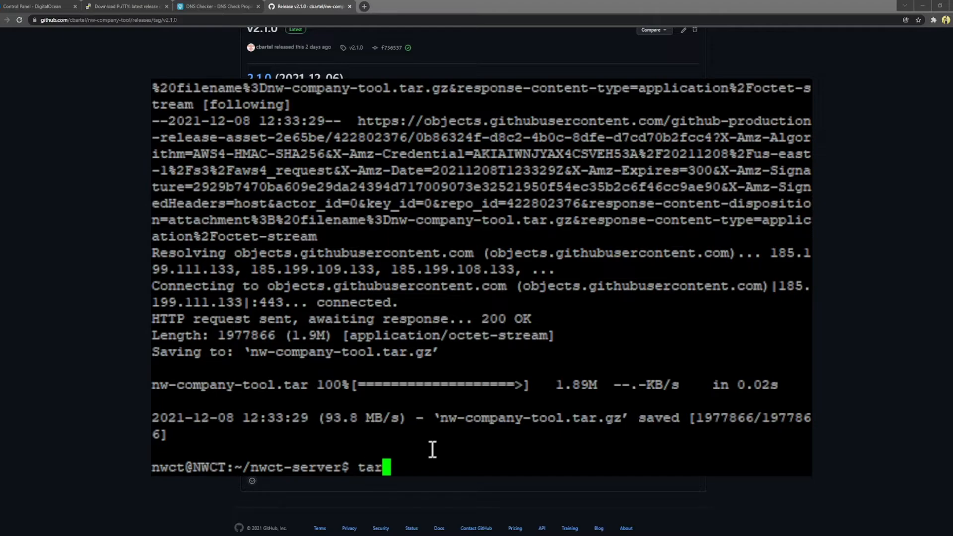
type("-")
type("zxvf nw")
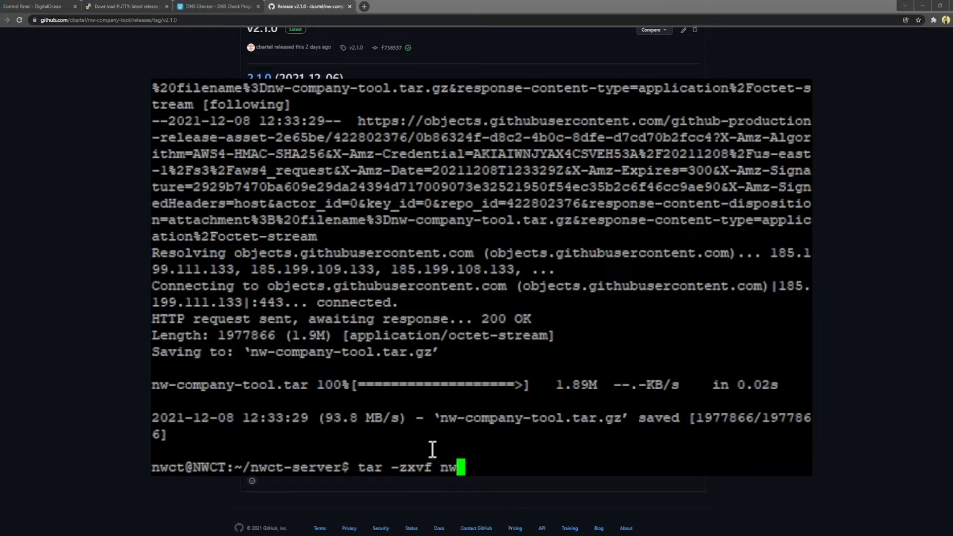
key("Tab")
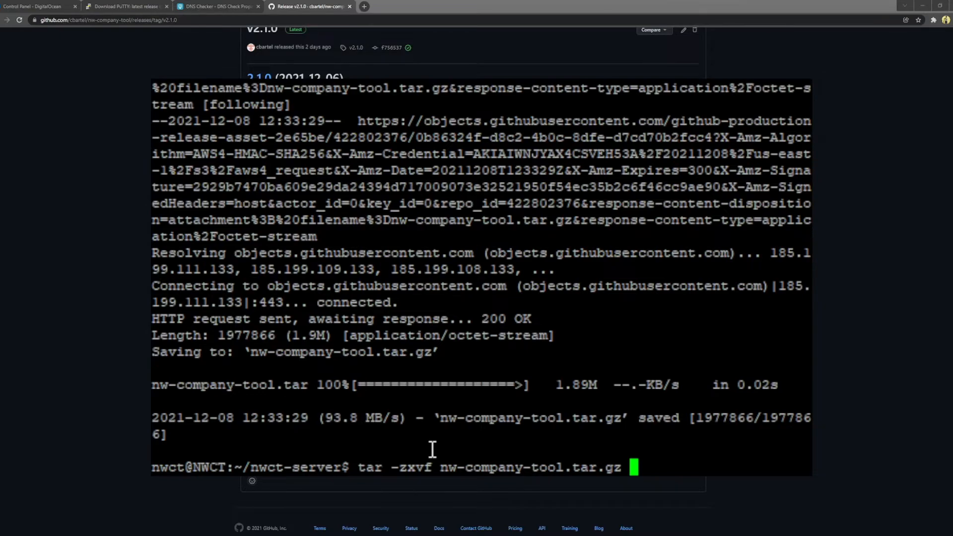
key("Return")
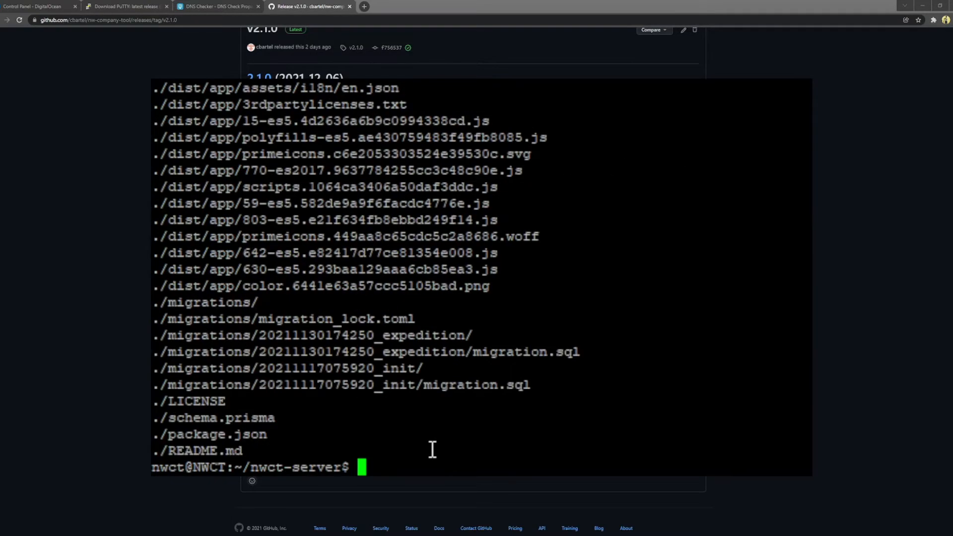
Step: Delete the nw-company-tool.tar.gz archive with rm
type("rm nw")
key("Tab")
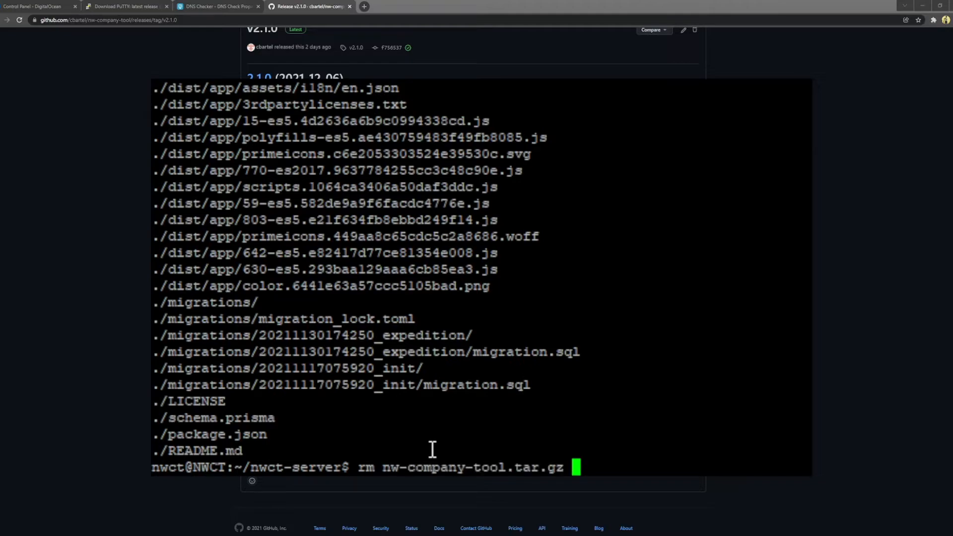
key("Return")
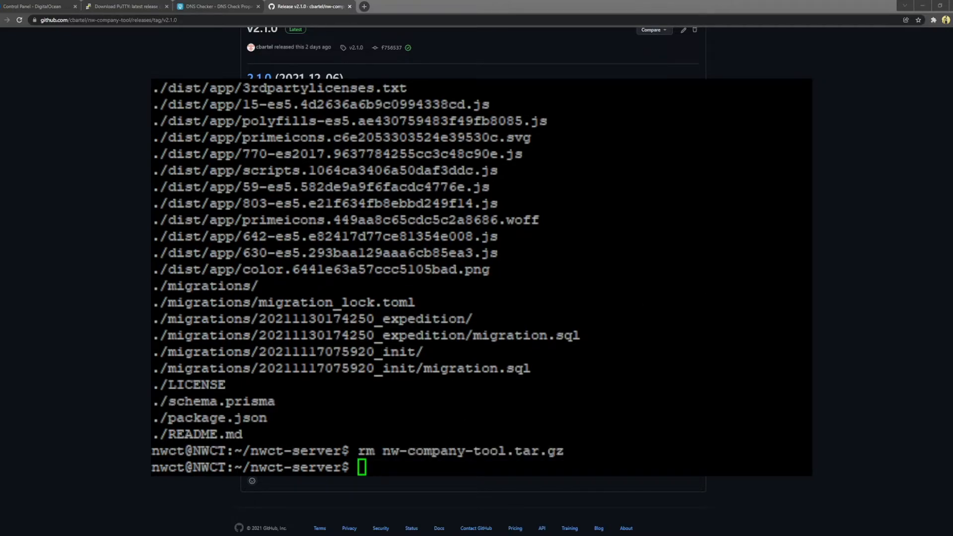
left_click_drag(392, 453, 404, 459)
triple_click(470, 468)
left_click(486, 468)
Step: Run node dist/main.js --dataPath "/opt/nwct/nwct-data/" until the server reports listening on port 8080
type("node ")
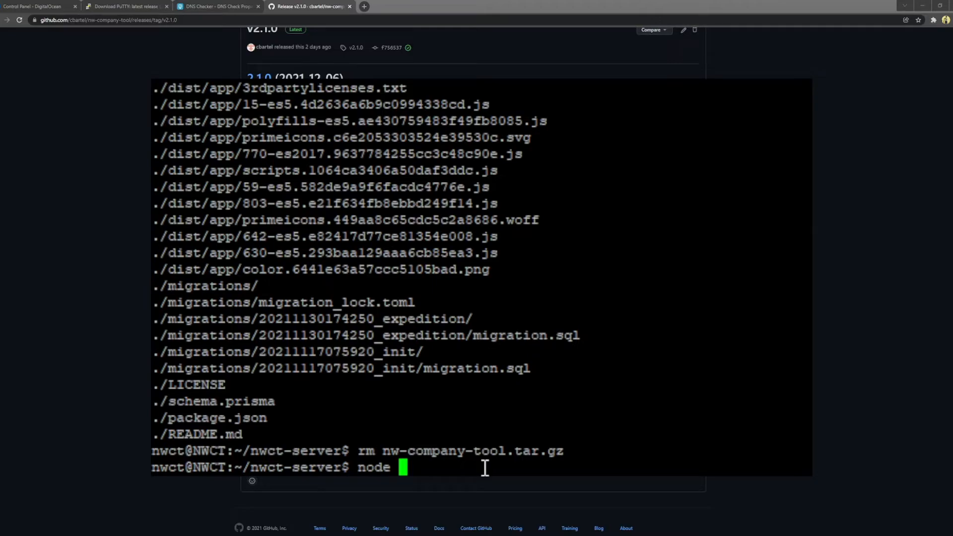
type("dist/main.js")
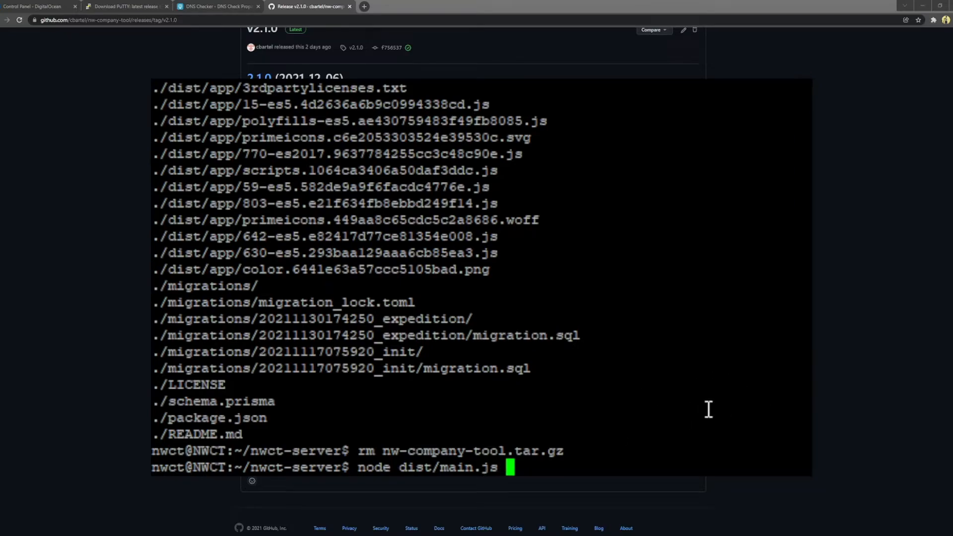
type(" --dataPath ")
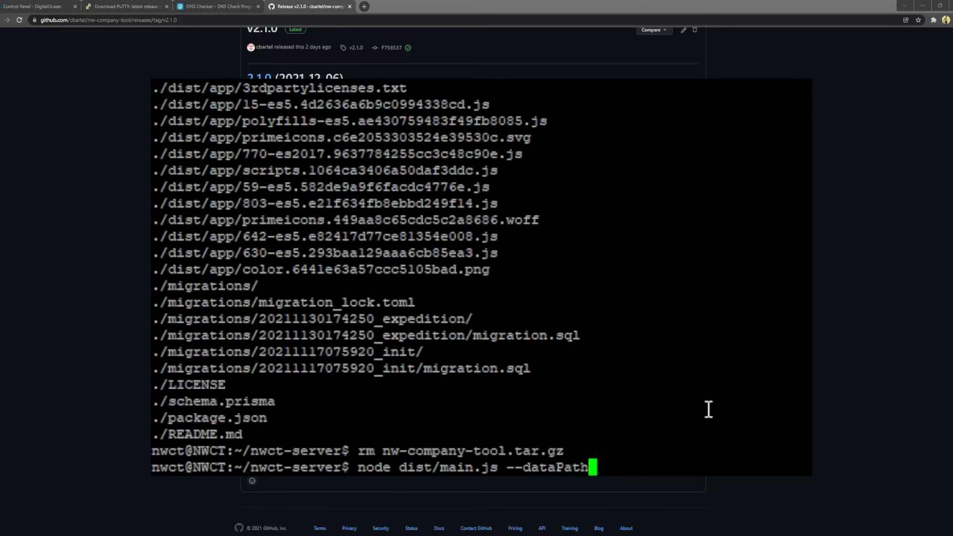
type("\"\"")
key("Left")
type("/")
type("opt/nwct")
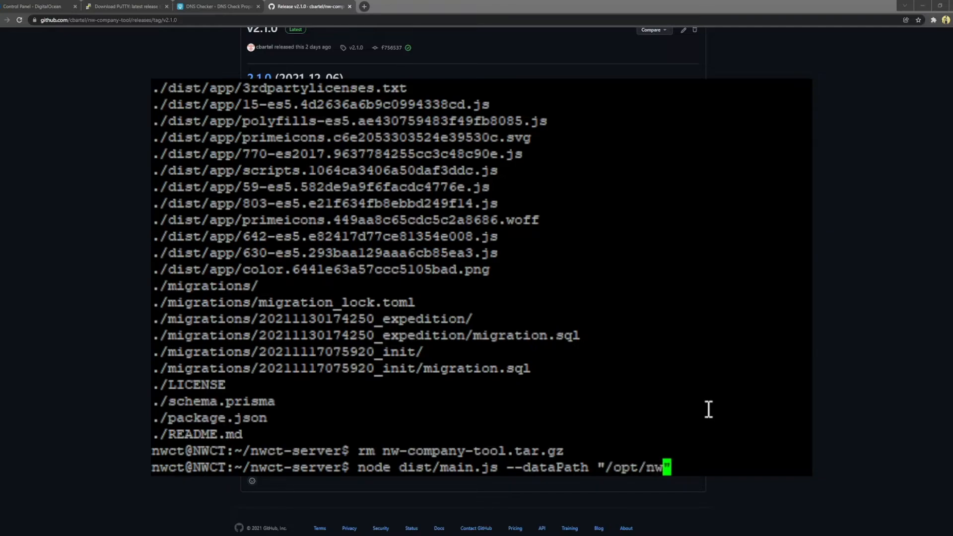
type("/nwct-data/")
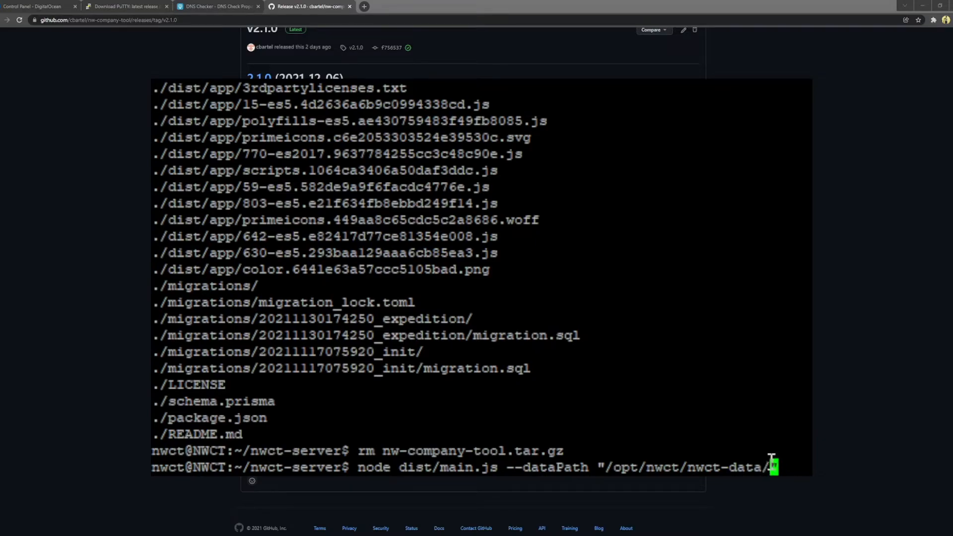
type("\"")
scroll(701, 415, "up", 8)
scroll(702, 415, "down", 8)
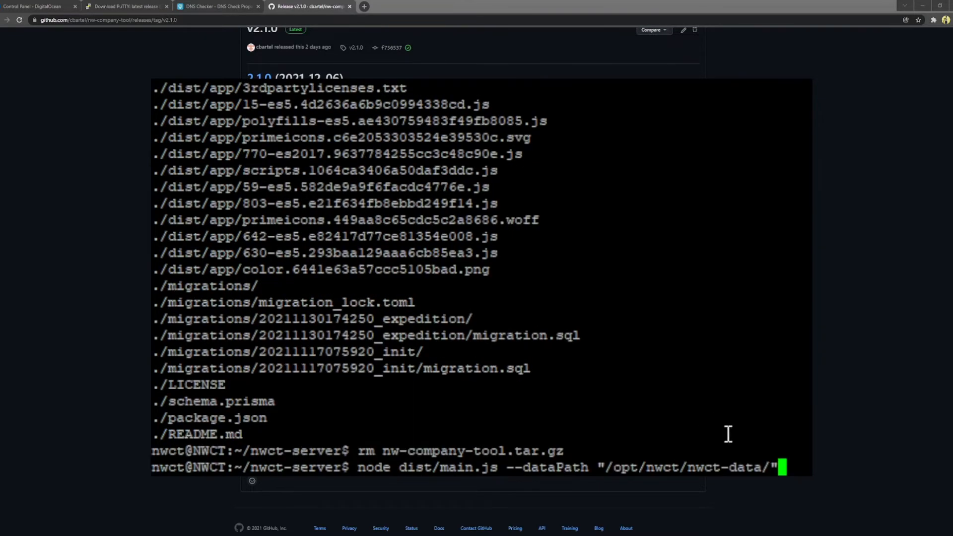
key("Left")
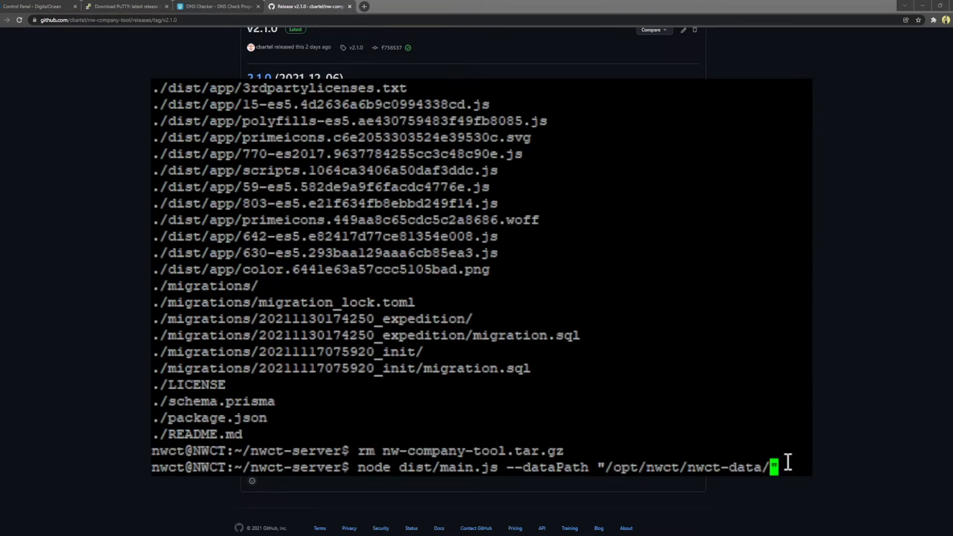
key("Right")
key("Return")
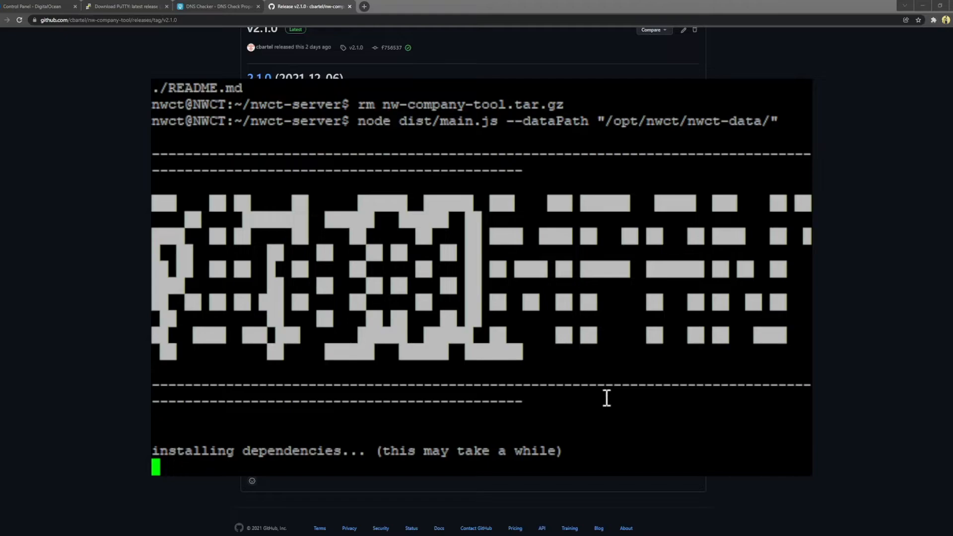
left_click_drag(531, 402, 567, 408)
left_click(602, 412)
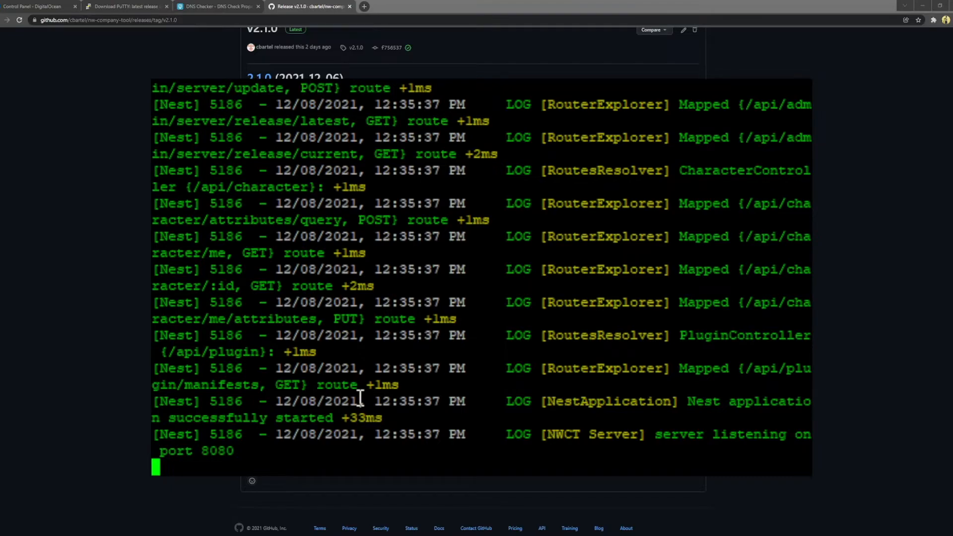
Step: Stop the running server, move into the nwct-data folder and list all its files
key("ctrl+c")
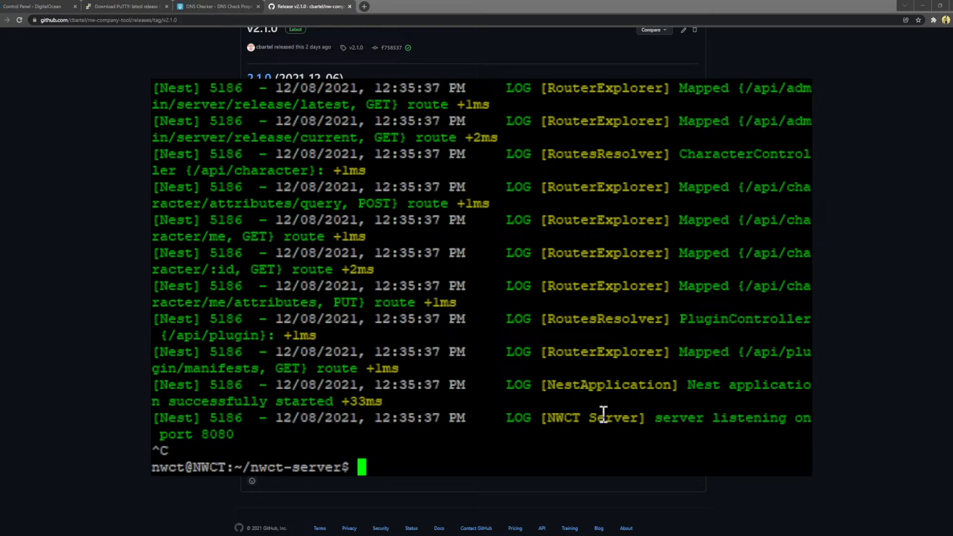
type("cd ..")
key("Return")
type("cd ")
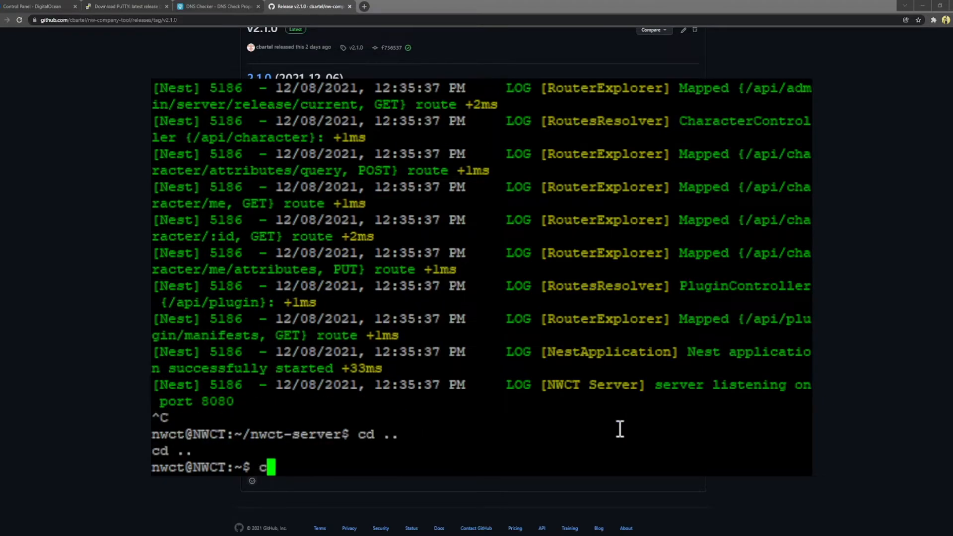
type("nwct-d")
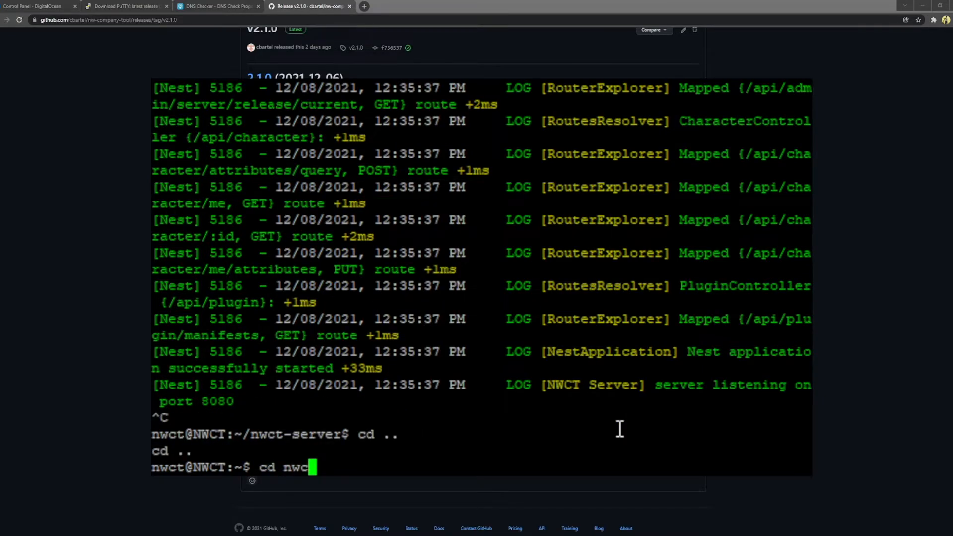
key("Tab")
key("Return")
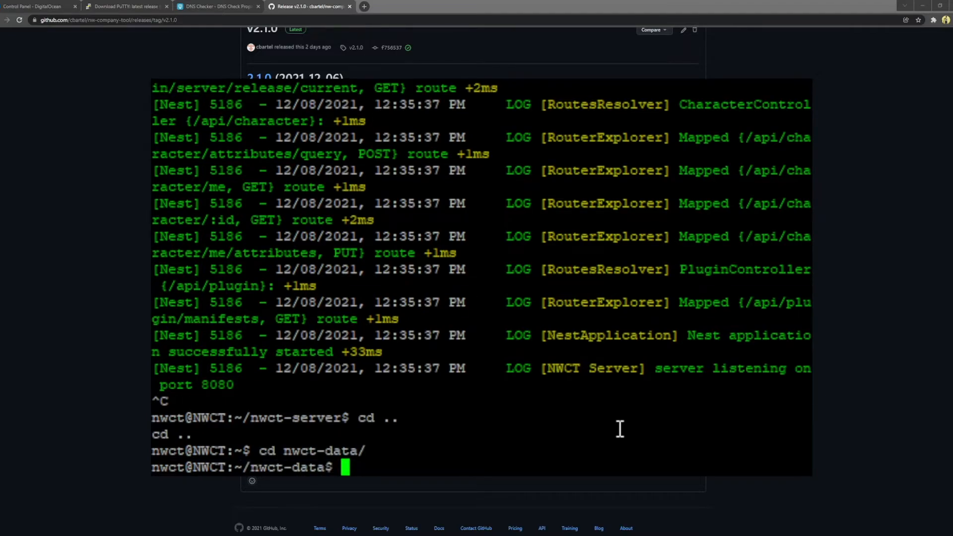
type("ls -la")
key("Return")
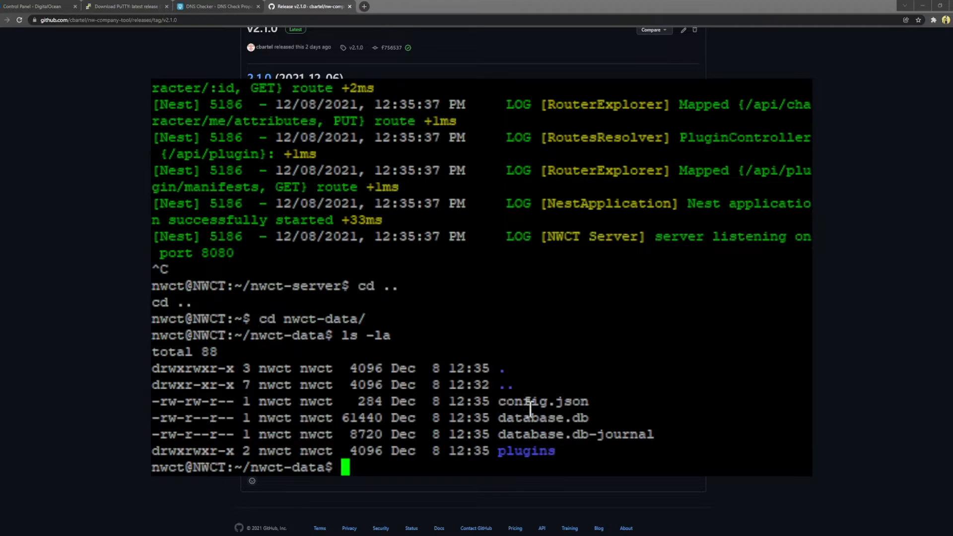
Step: Open config.json from nwct-data in nano
left_click_drag(499, 420, 583, 425)
double_click(577, 392)
left_click(506, 402)
left_click(657, 234)
type("nan")
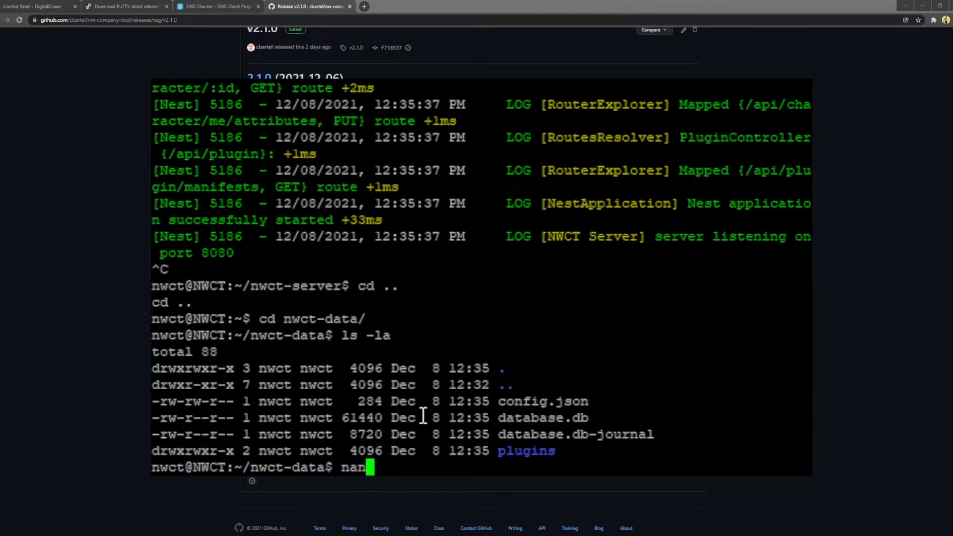
type("o config.json")
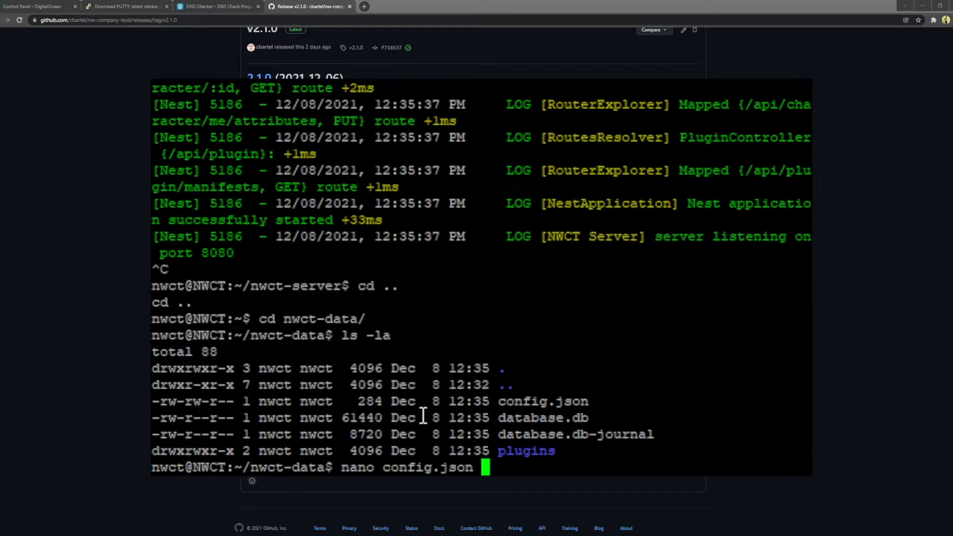
key("Return")
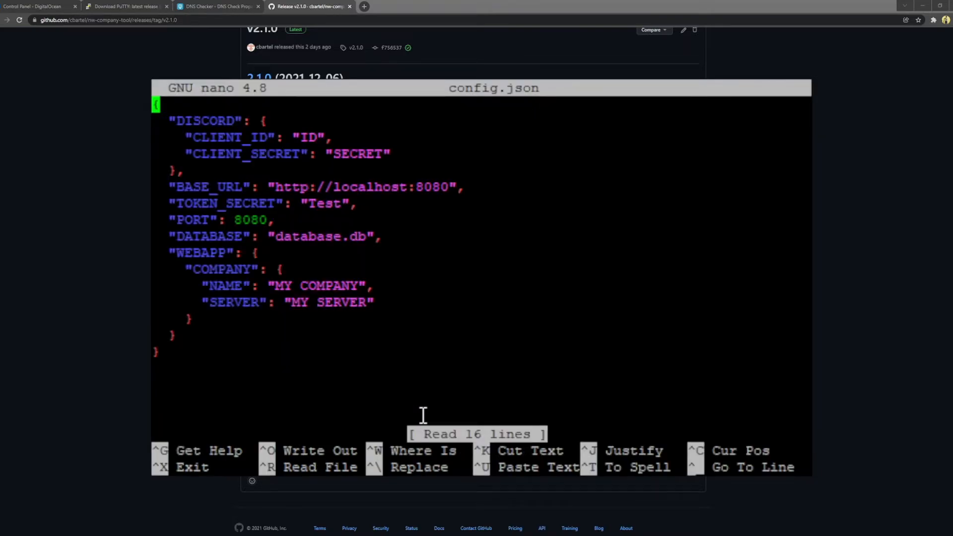
key("Down")
key("Down")
key("Down")
key("Down")
key("Down")
key("Down")
key("Up")
key("Up")
key("Down")
key("Right")
key("Right")
key("Right")
key("Right")
key("Right")
key("Right")
key("Right")
key("Right")
key("Right")
key("Right")
key("Right")
key("Right")
key("Right")
key("Right")
key("Right")
key("Right")
key("Right")
key("Right")
key("Right")
key("Right")
key("Right")
key("Right")
key("Right")
key("Right")
key("Right")
key("Right")
key("Right")
key("Right")
key("Right")
key("Right")
key("Right")
key("Right")
key("Right")
key("Right")
key("Right")
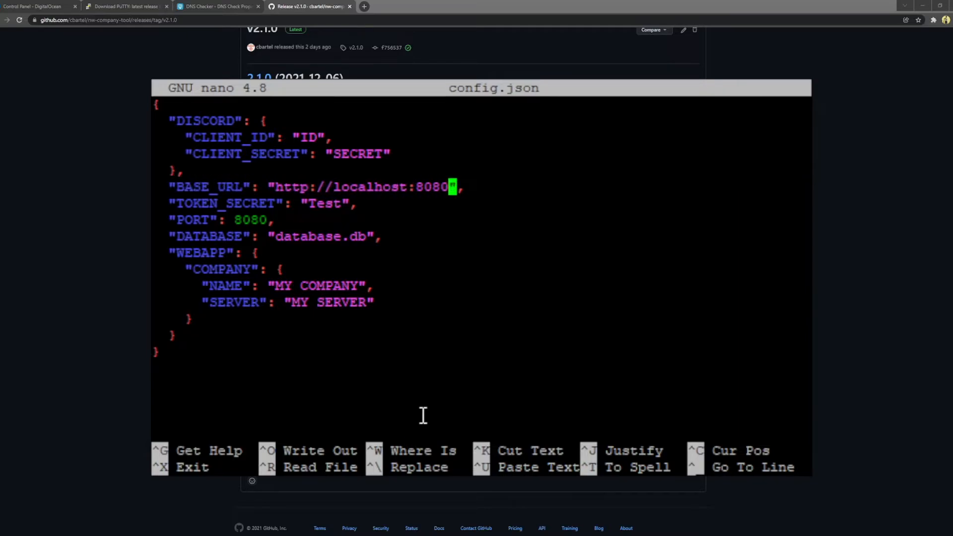
key("BackSpace")
key("BackSpace")
key("BackSpace")
key("BackSpace")
key("BackSpace")
key("BackSpace")
key("BackSpace")
key("BackSpace")
key("BackSpace")
key("BackSpace")
key("BackSpace")
key("BackSpace")
key("BackSpace")
key("BackSpace")
type("nwct")
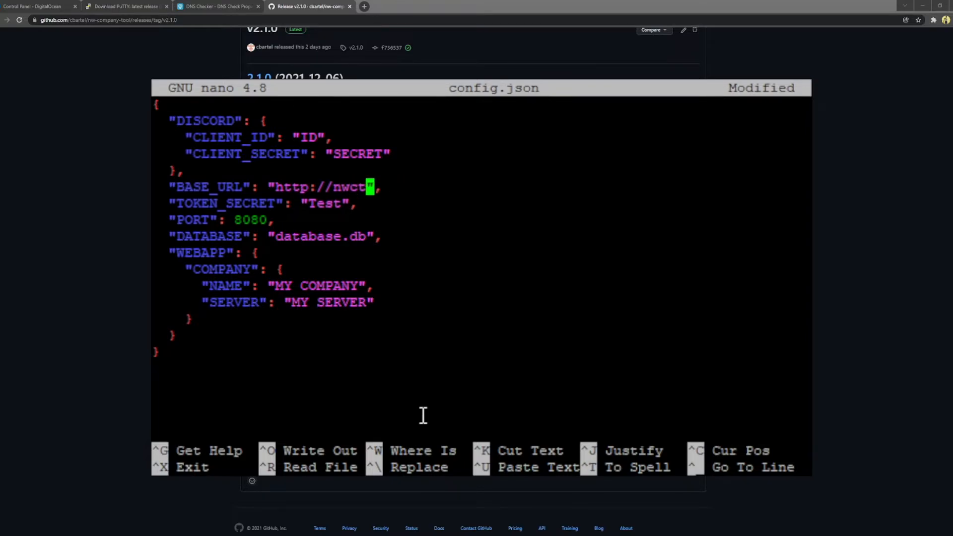
type(".nw")
key("BackSpace")
type("ewworld-tool.com")
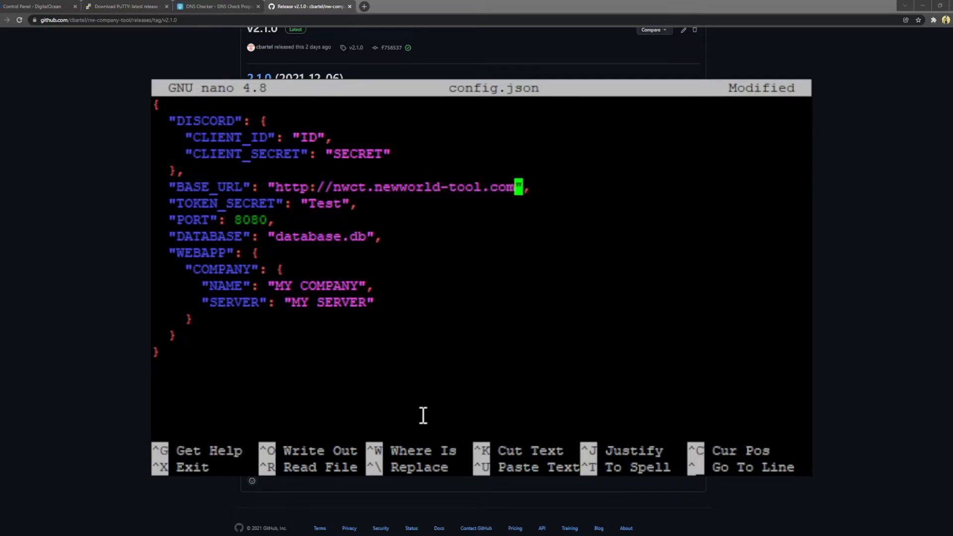
key("Down")
key("Left")
key("Left")
key("BackSpace")
key("BackSpace")
key("BackSpace")
key("BackSpace")
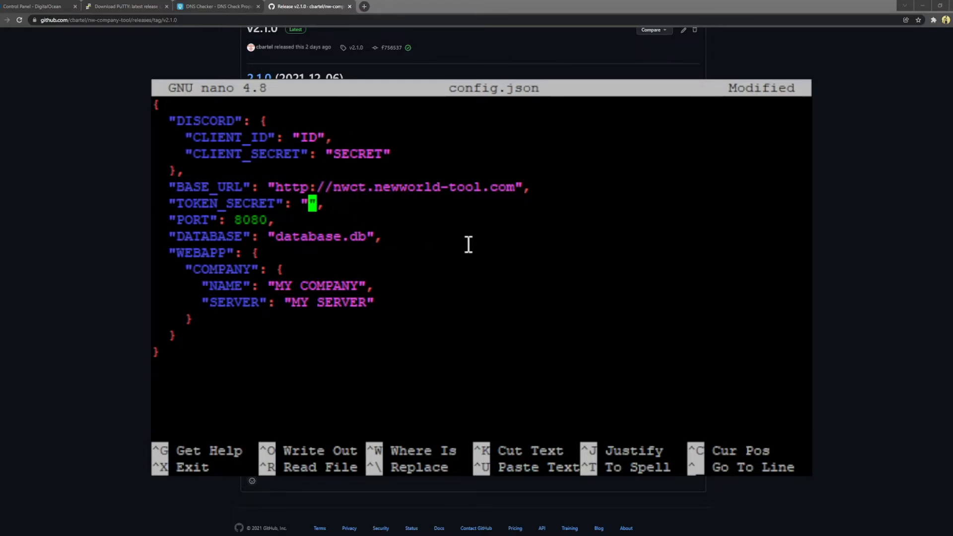
Step: Replace the company NAME with TEST and the SERVER with TESTSERVER
key("Down")
key("Left")
key("Left")
key("Left")
key("Right")
key("Right")
key("Down")
key("Right")
key("Right")
key("Right")
key("Right")
key("Right")
key("Right")
key("Right")
key("Right")
key("Right")
key("Right")
key("Right")
key("Right")
key("Down")
key("Down")
key("Down")
key("Left")
key("BackSpace")
key("BackSpace")
key("BackSpace")
key("BackSpace")
key("BackSpace")
key("BackSpace")
key("BackSpace")
key("BackSpace")
key("BackSpace")
key("BackSpace")
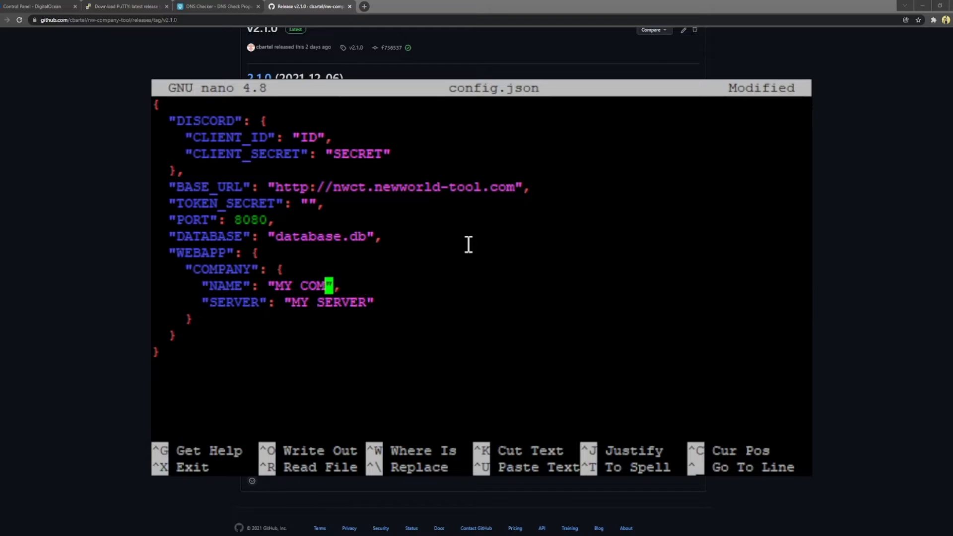
type("TEST")
key("Down")
key("Right")
key("Right")
key("Right")
key("Right")
key("Right")
key("Right")
key("Right")
key("BackSpace")
key("BackSpace")
key("BackSpace")
key("BackSpace")
key("BackSpace")
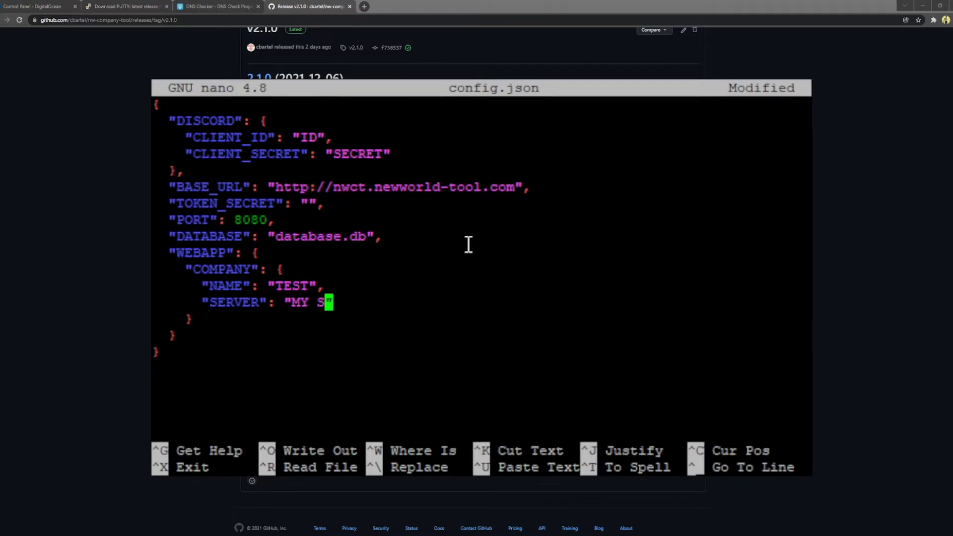
key("BackSpace")
key("BackSpace")
key("BackSpace")
key("BackSpace")
type("\"")
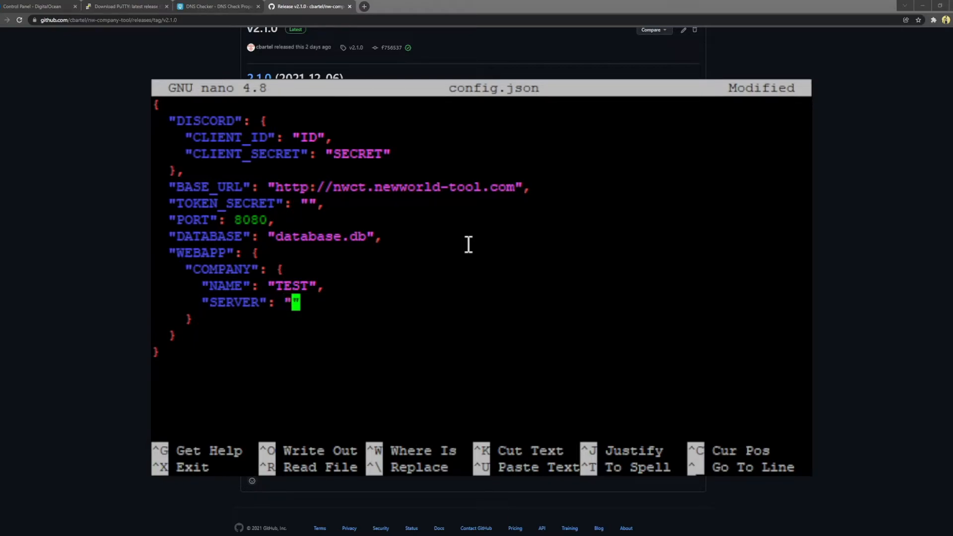
type("TESTSERVER")
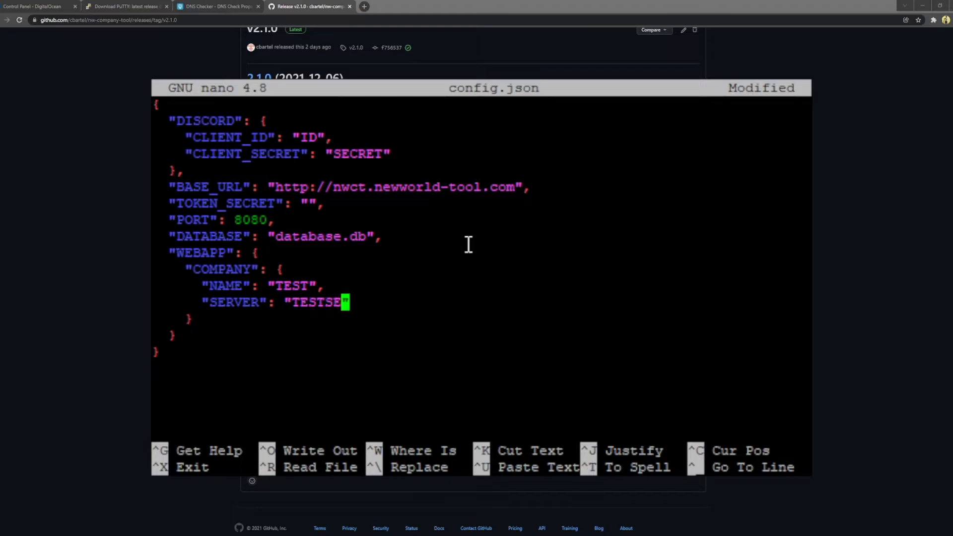
key("Right")
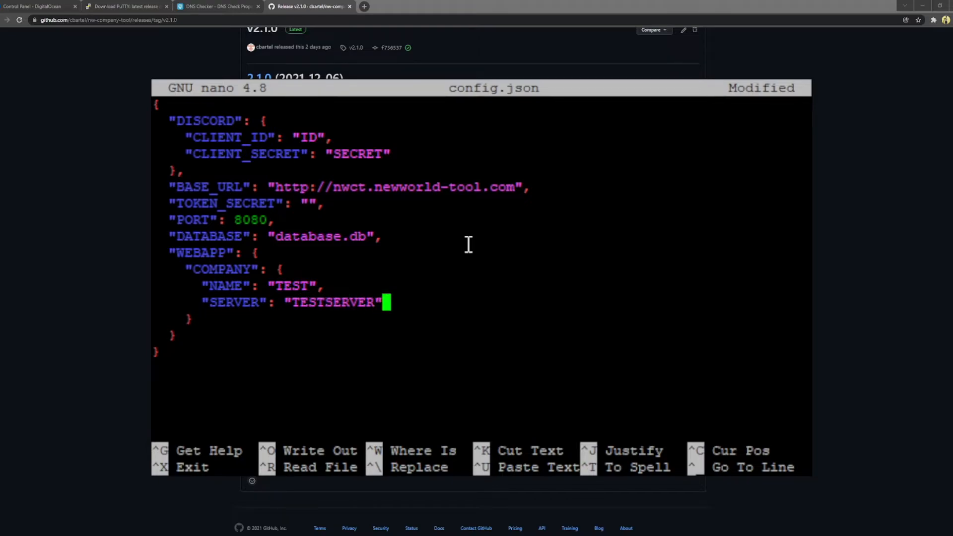
key("Up")
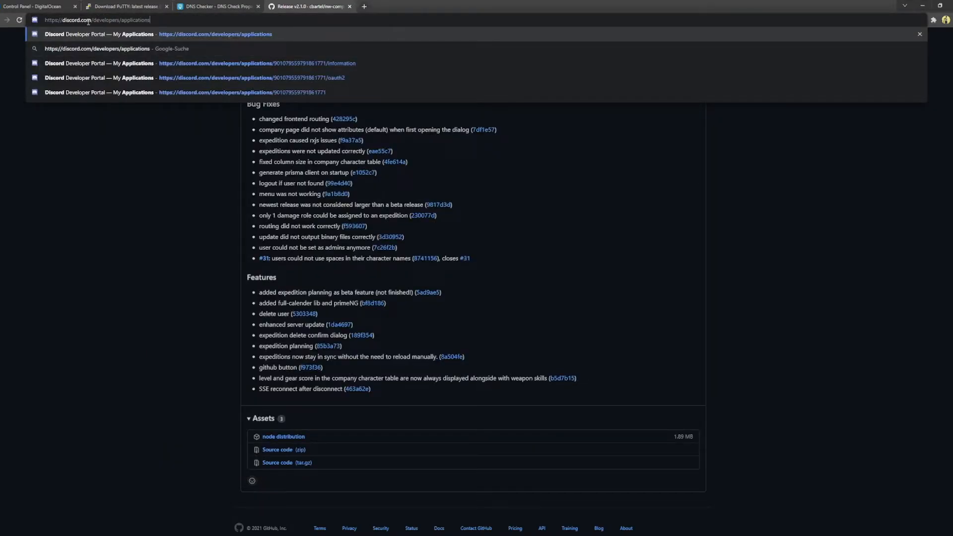
Step: Start a new Discord application named 'New World Company Tool'
key("Return")
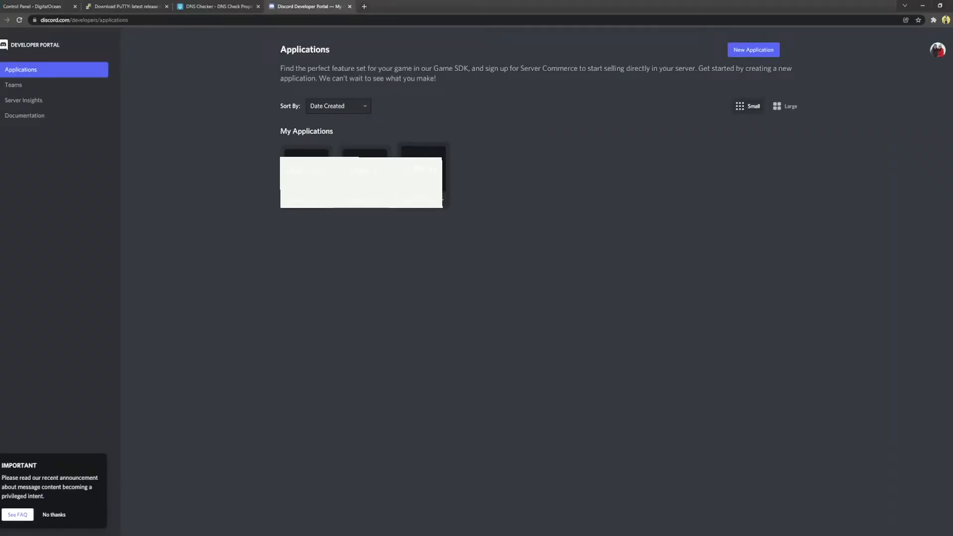
left_click(770, 51)
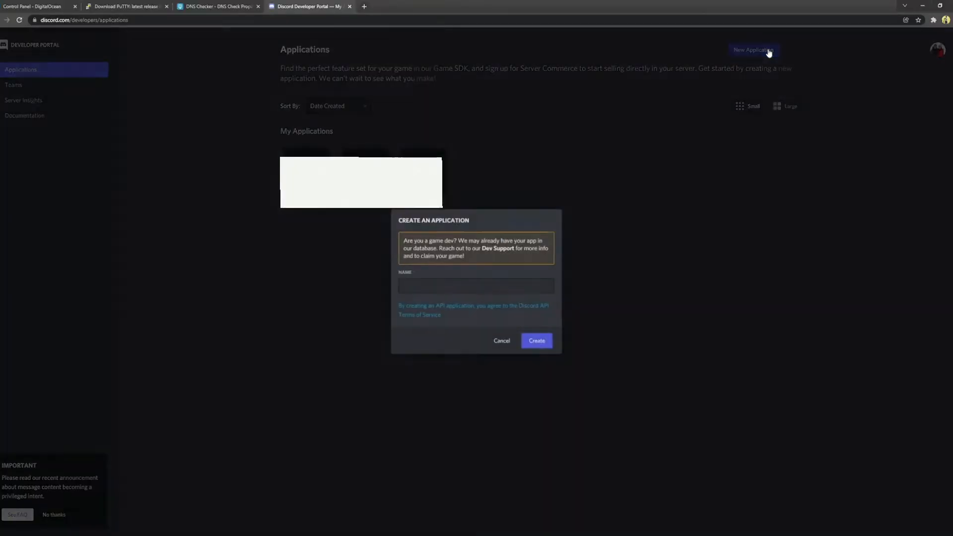
left_click(406, 287)
type("Ne")
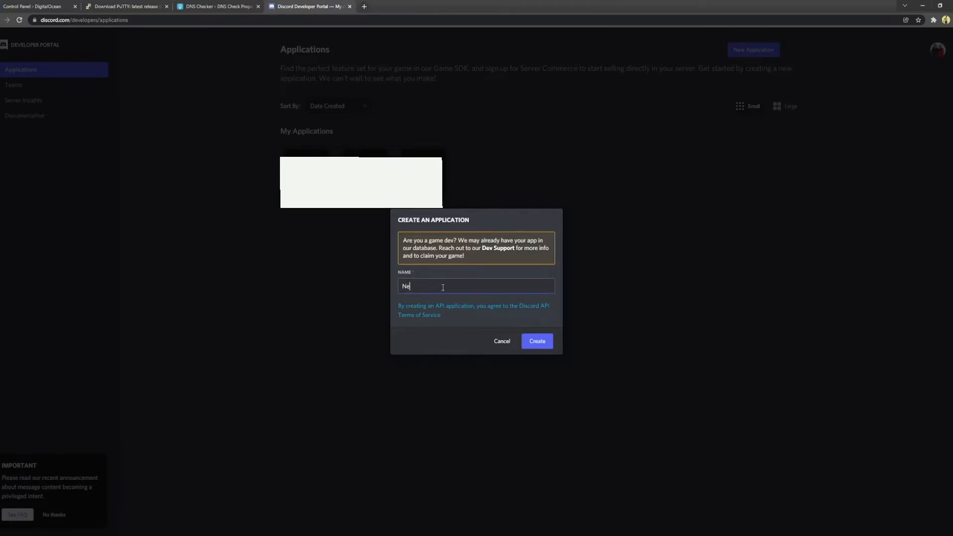
type("w World")
type("Company Tool")
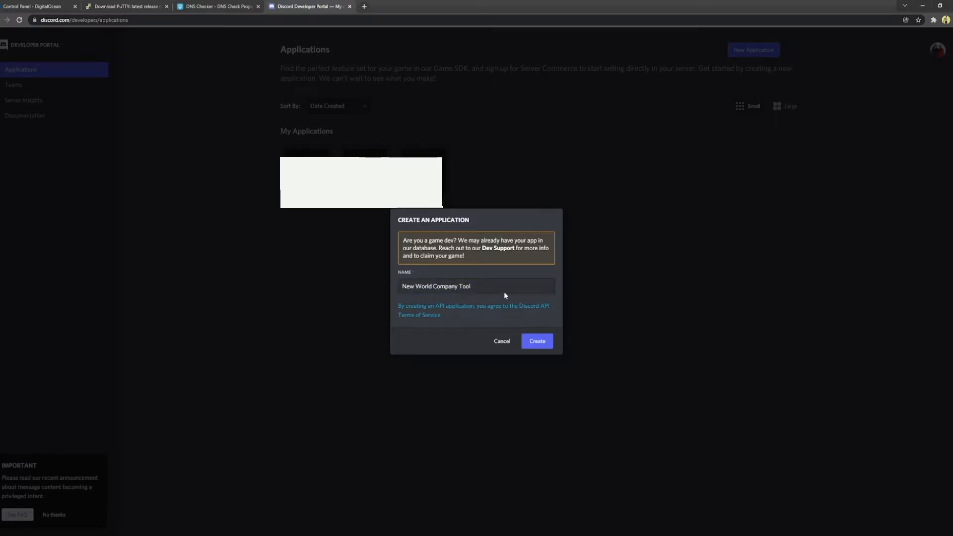
Step: Create the application and copy its client ID from the OAuth2 settings
left_click(538, 342)
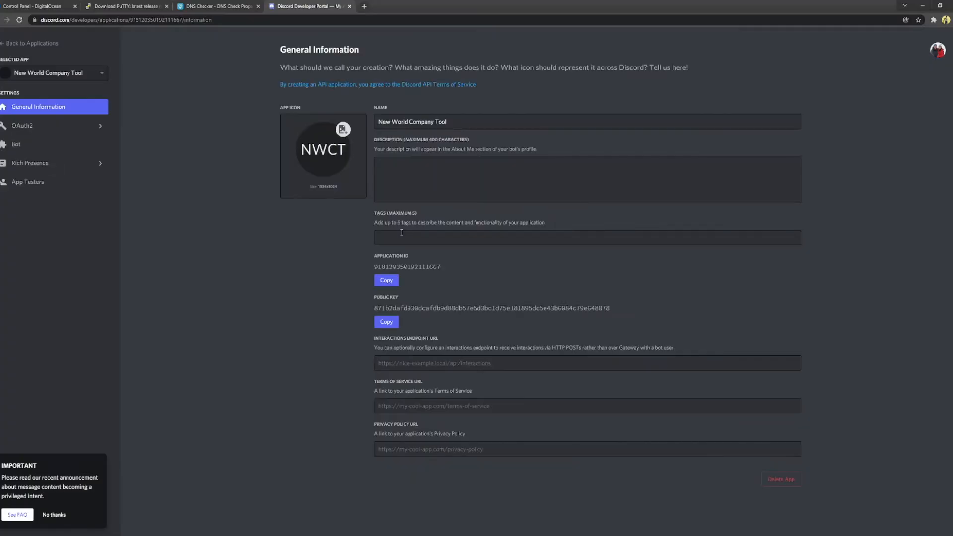
left_click(32, 125)
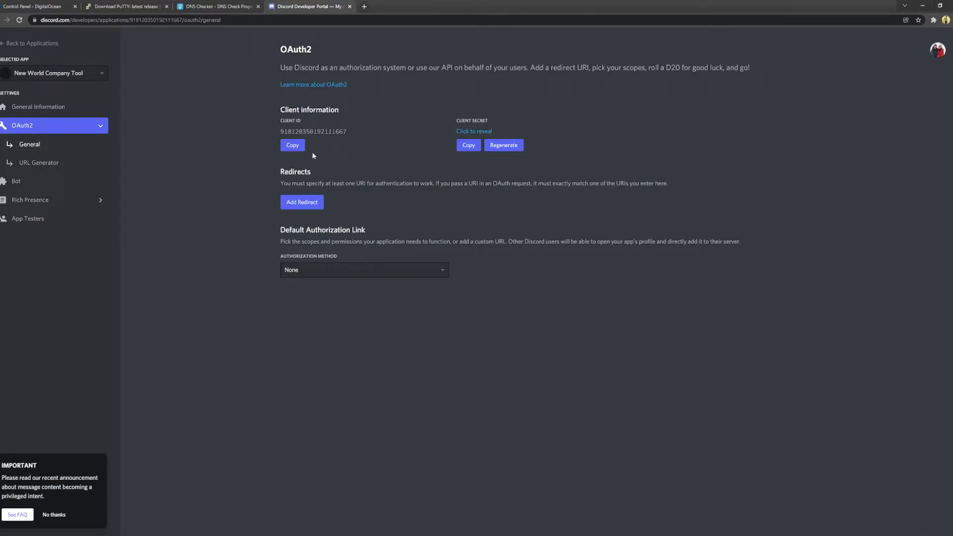
left_click(292, 145)
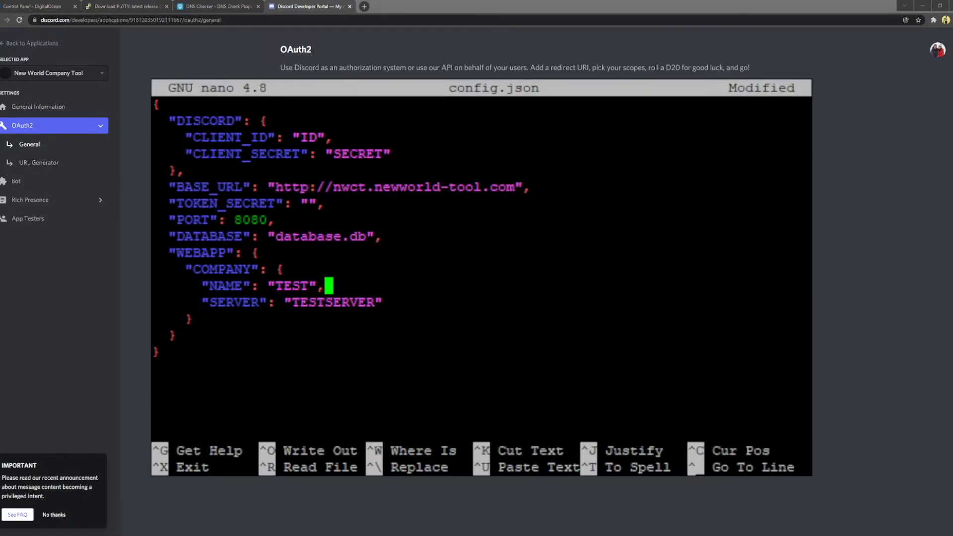
Step: Replace the CLIENT_ID placeholder in config.json with the copied Discord client ID
key("Up")
key("Up")
key("Up")
key("Up")
key("Up")
key("Up")
key("Up")
key("Up")
key("Up")
key("Up")
key("Up")
key("Down")
key("Down")
key("Left")
key("Left")
key("BackSpace")
key("BackSpace")
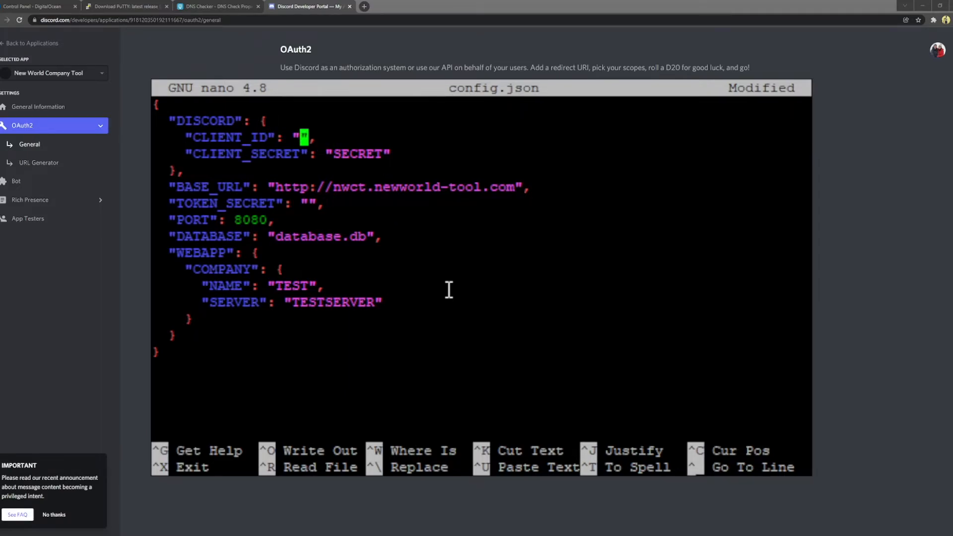
right_click(457, 177)
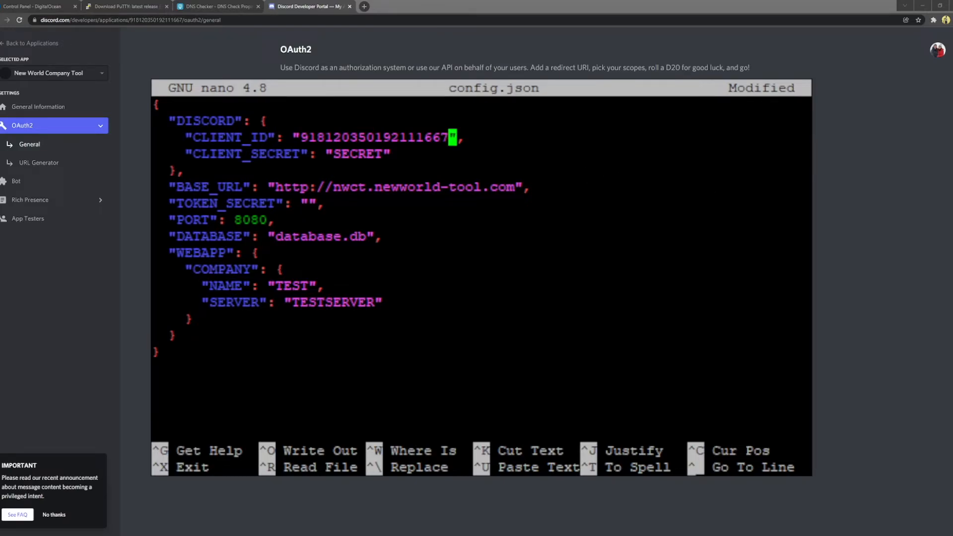
Step: Copy the Discord client secret and paste it into CLIENT_SECRET
key("alt+Tab")
left_click(465, 146)
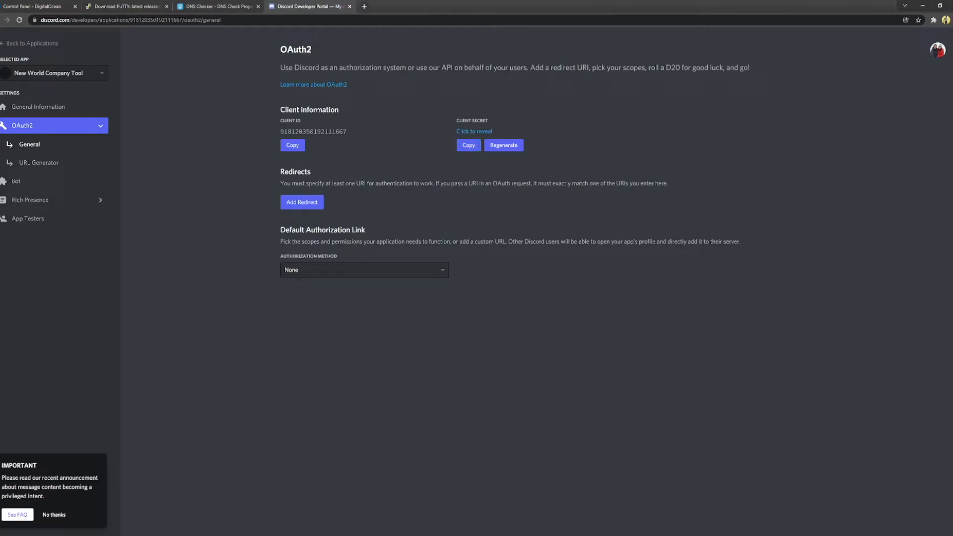
key("alt+Tab")
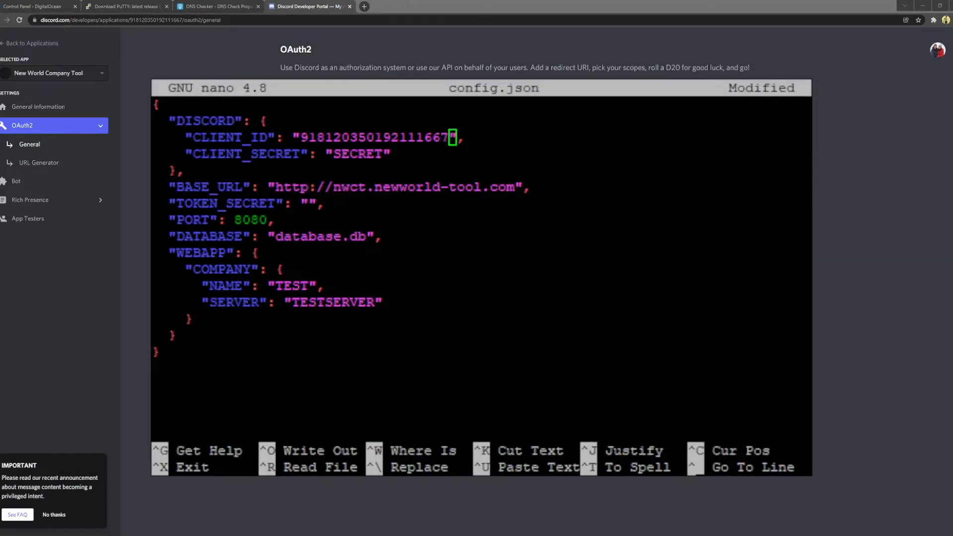
key("Down")
key("Left")
key("BackSpace")
key("BackSpace")
key("BackSpace")
key("BackSpace")
key("BackSpace")
key("BackSpace")
key("ctrl+v")
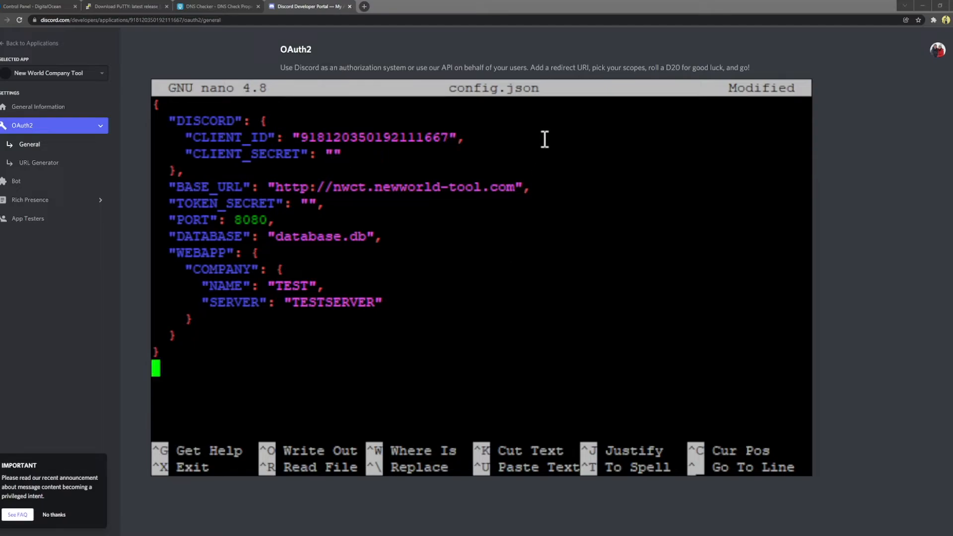
key("Up")
key("Up")
key("Up")
key("Up")
key("Up")
key("Up")
key("Up")
key("Up")
key("Up")
key("Up")
key("Up")
key("Up")
key("Up")
key("Up")
key("Right")
key("Down")
key("Right")
key("Right")
key("Right")
key("Right")
key("Right")
key("Right")
key("Right")
key("Right")
key("Right")
key("Right")
key("Right")
key("Right")
key("Right")
key("Right")
key("Right")
key("Right")
key("Right")
key("Right")
key("Right")
key("Right")
key("Left")
right_click(366, 167)
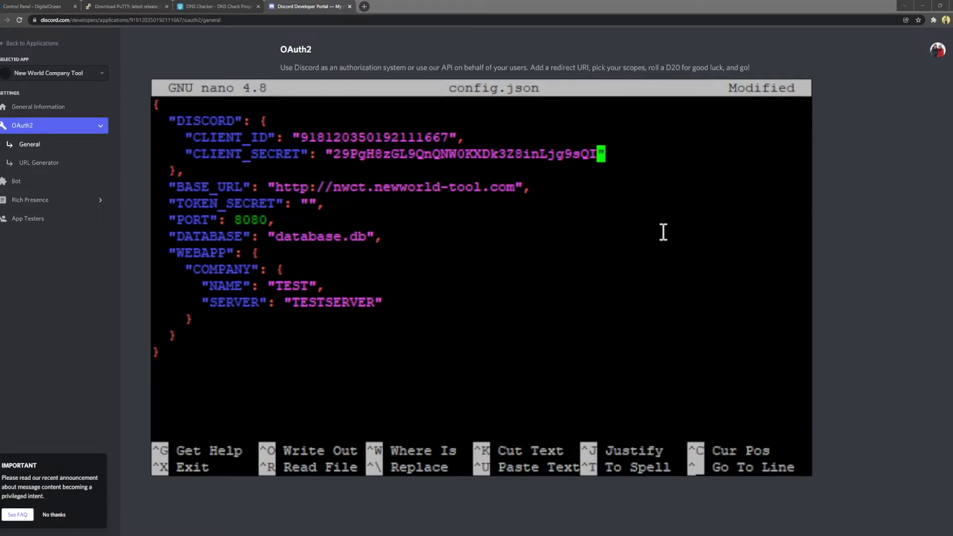
Step: Reuse the client secret as TOKEN_SECRET and save config.json
key("Down")
key("Down")
key("Down")
key("Down")
key("Down")
key("Down")
key("Down")
key("Down")
key("Down")
key("Down")
key("Down")
key("Down")
key("Down")
key("Up")
key("Up")
key("Up")
key("Up")
key("Up")
key("Up")
key("Up")
key("Up")
key("Up")
key("Up")
key("Up")
key("Down")
key("Right")
key("Right")
key("Right")
key("Right")
key("Right")
key("Right")
key("Right")
key("Right")
key("Right")
key("Right")
key("Right")
key("Right")
key("Right")
key("Right")
key("Right")
key("Right")
key("Right")
key("Right")
key("Right")
right_click(370, 213)
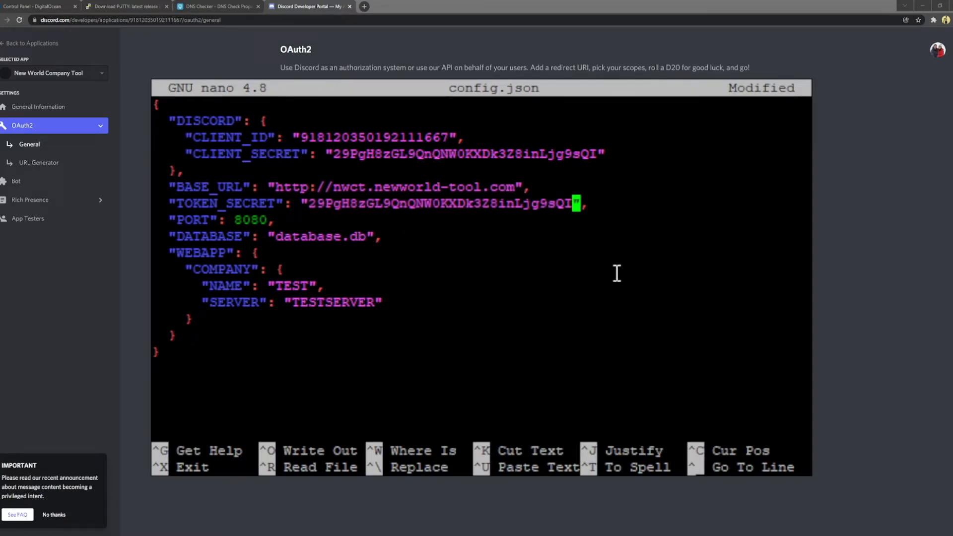
key("ctrl+x")
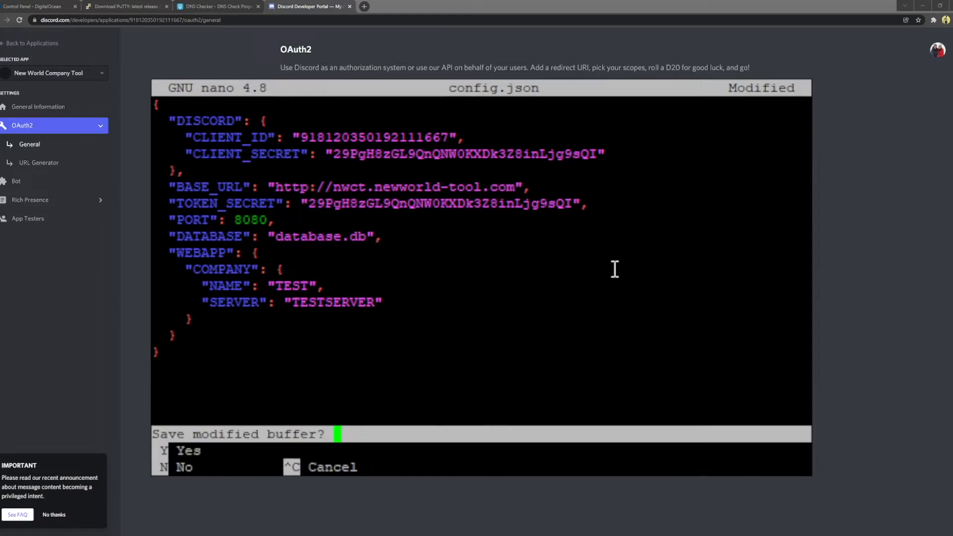
key("y")
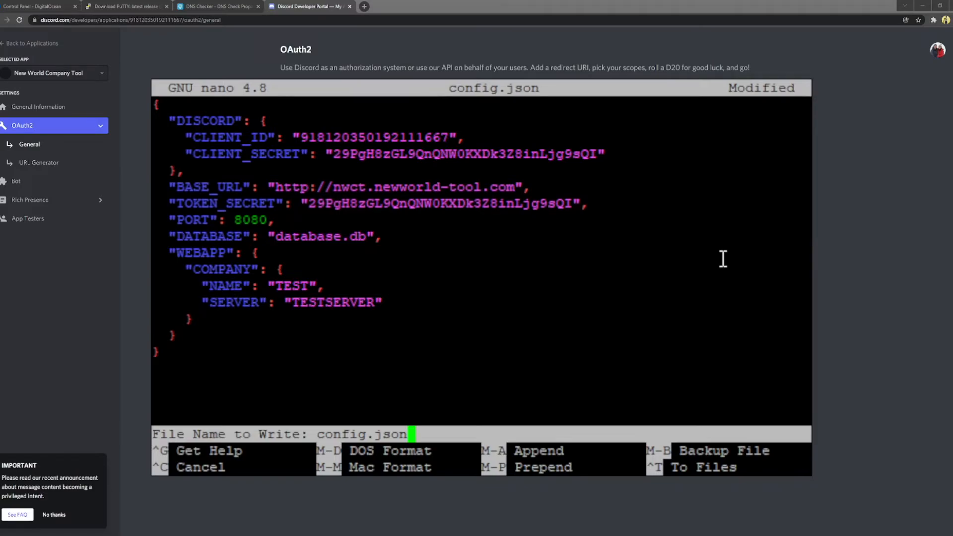
key("Return")
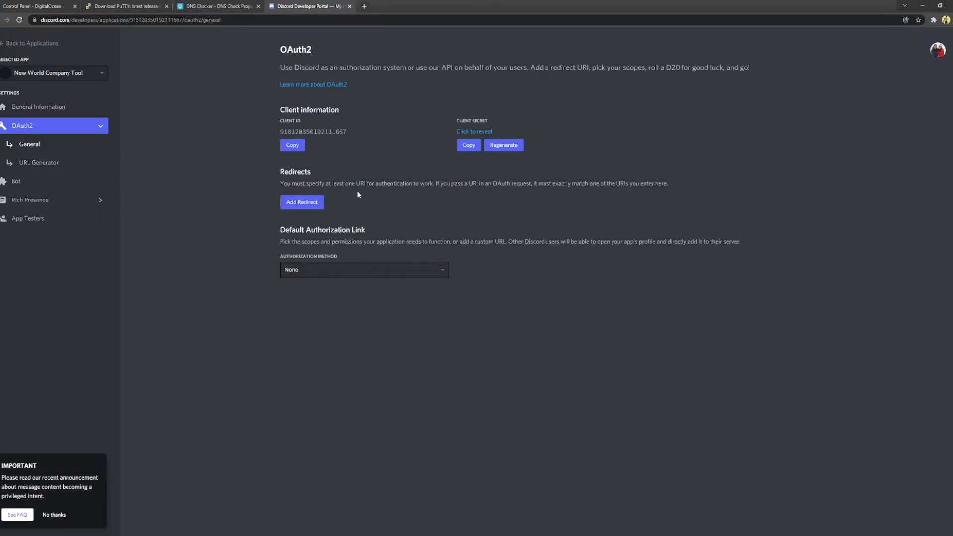
left_click(312, 202)
left_click(340, 204)
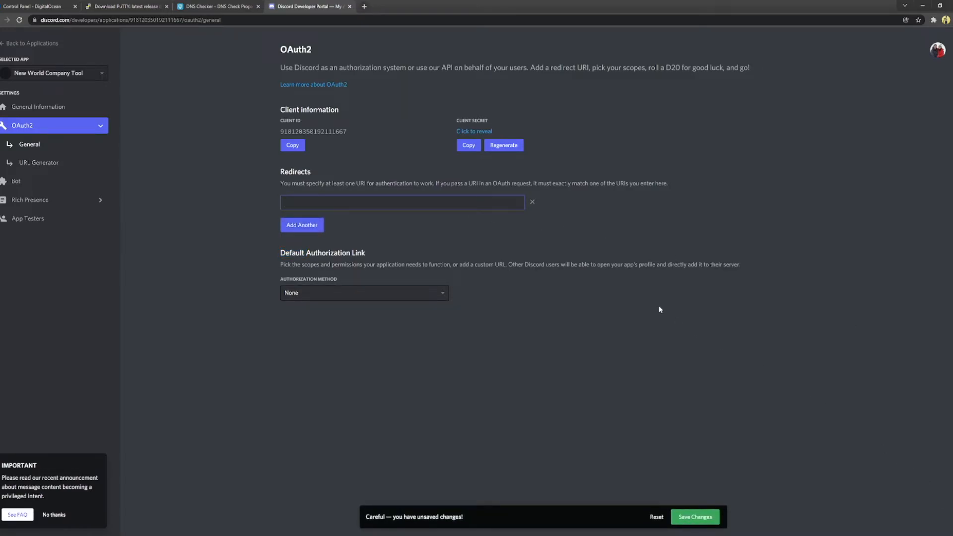
type("http://nwct-")
type("newworld-tool.com/")
key("alt+Tab")
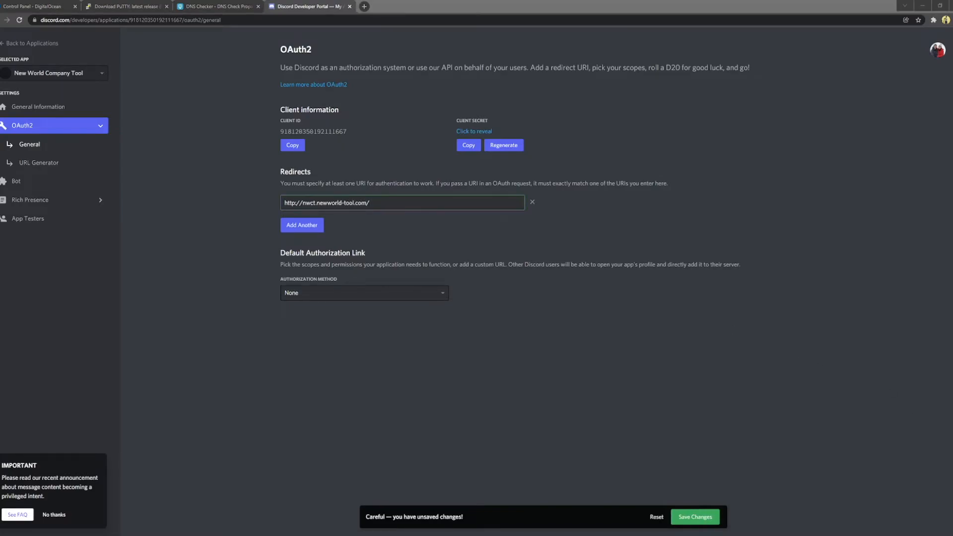
key("alt+Tab")
type("api/")
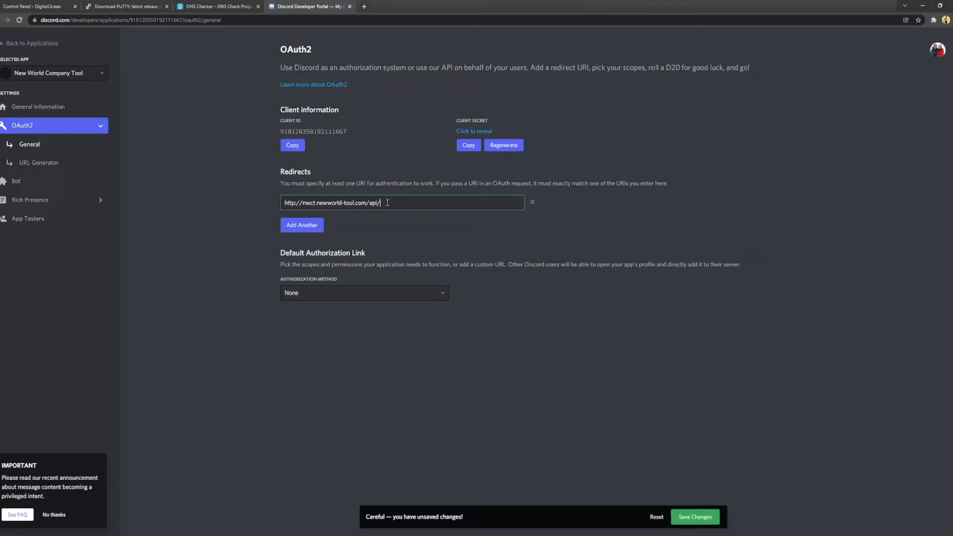
type("login/callback")
left_click(691, 519)
Step: Close the Discord Developer Portal tab
key("alt+Tab")
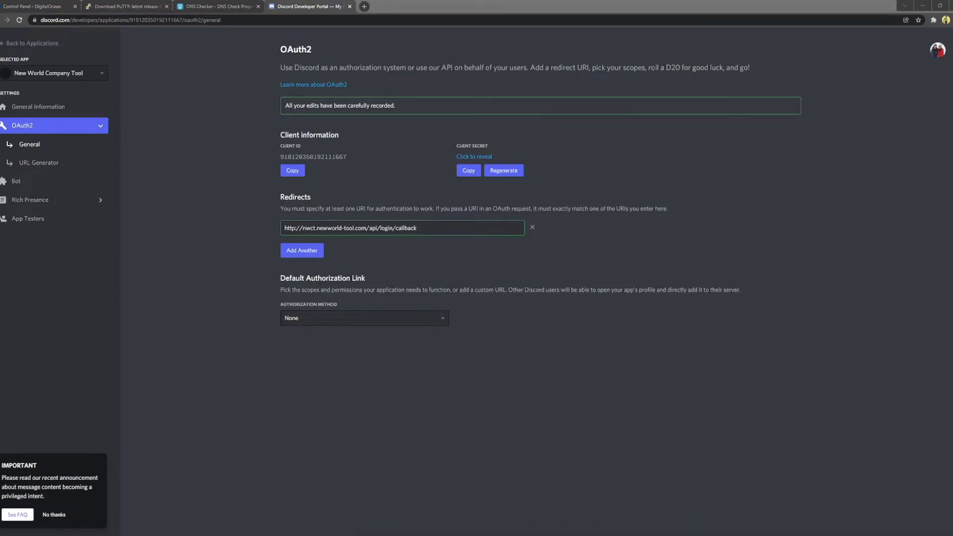
left_click(469, 277)
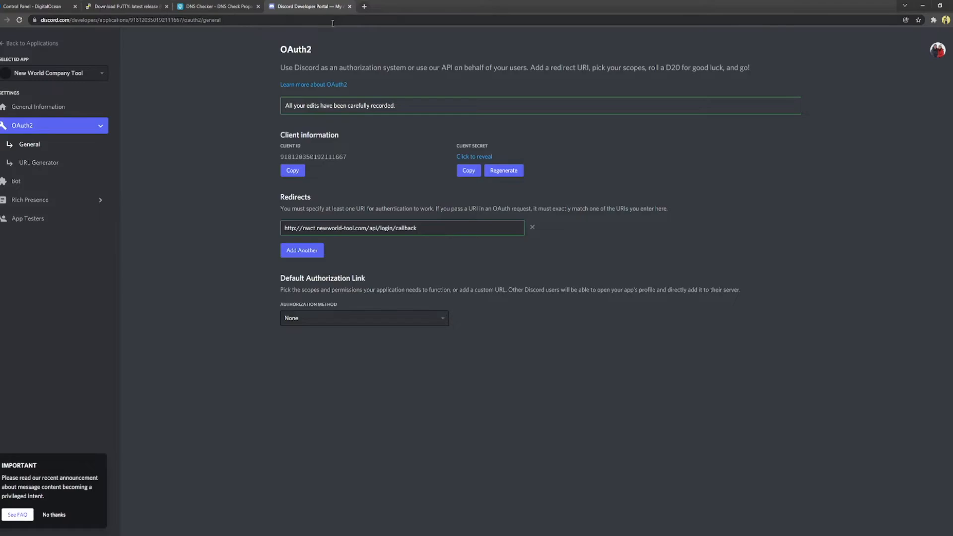
left_click(350, 7)
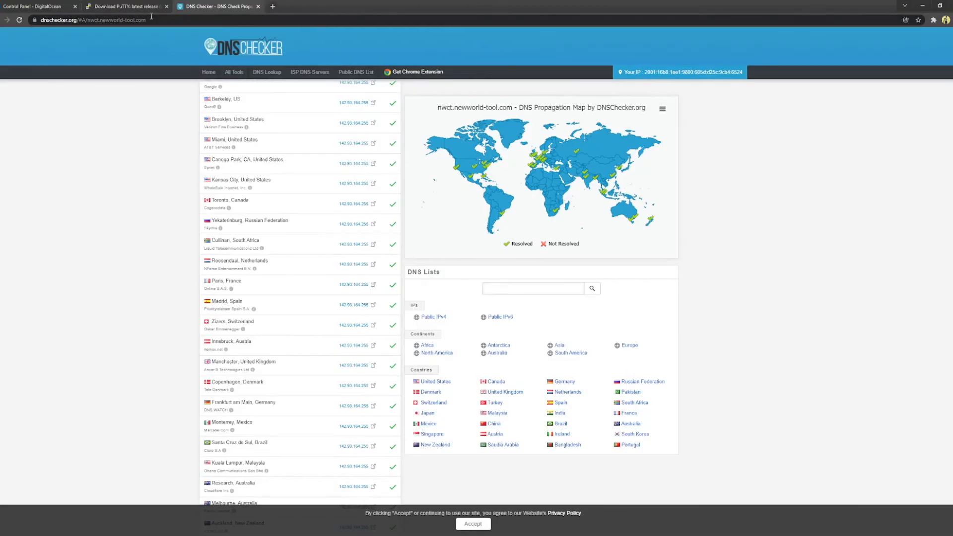
Step: Switch from the DigitalOcean firewall page back to the focused PuTTY server terminal
left_click(33, 6)
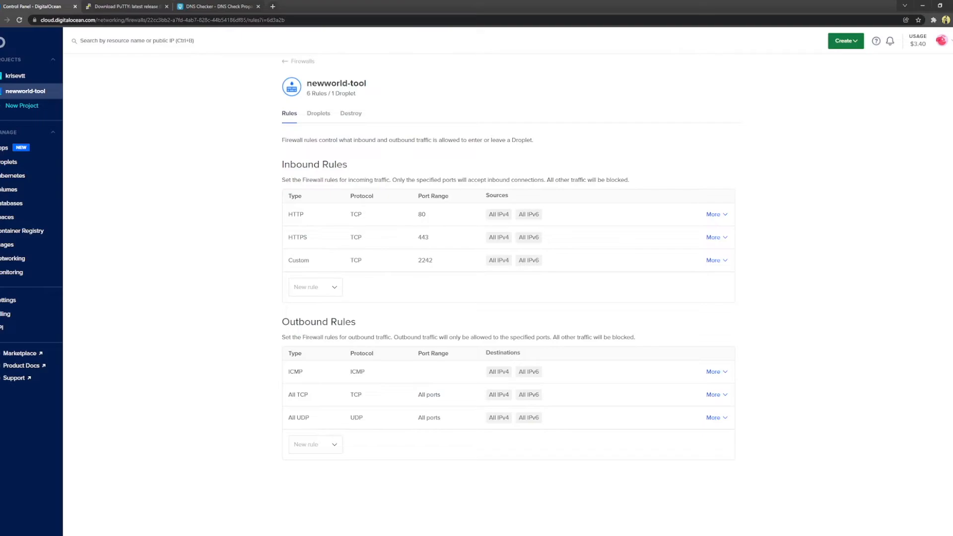
key("alt+Tab")
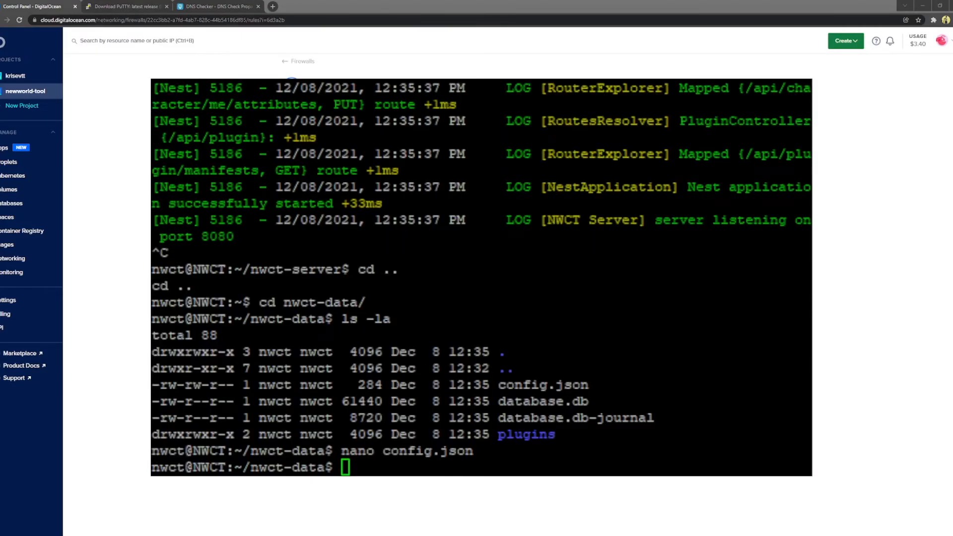
left_click(691, 427)
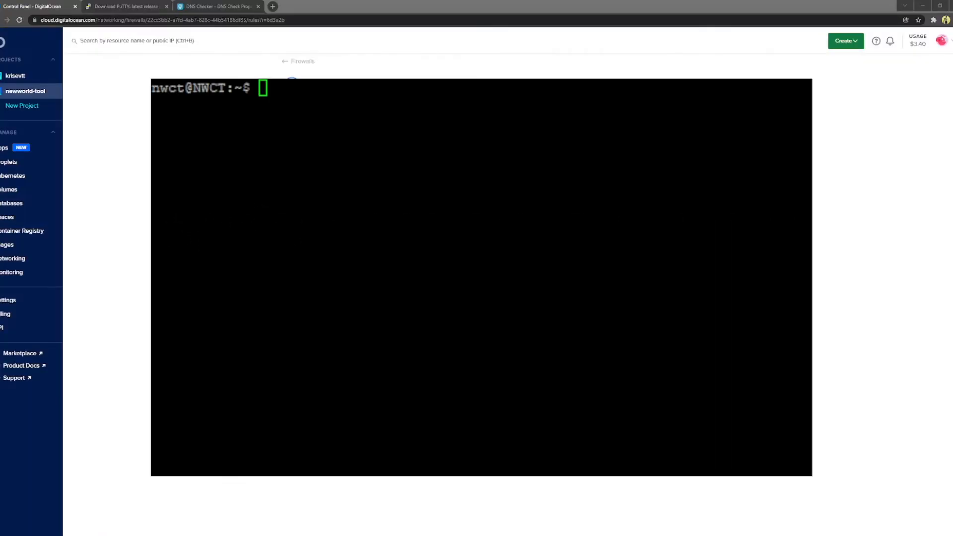
Step: Exit to the root shell and change into /etc/nginx/sites-available
left_click(356, 164)
type("exit")
key("Return")
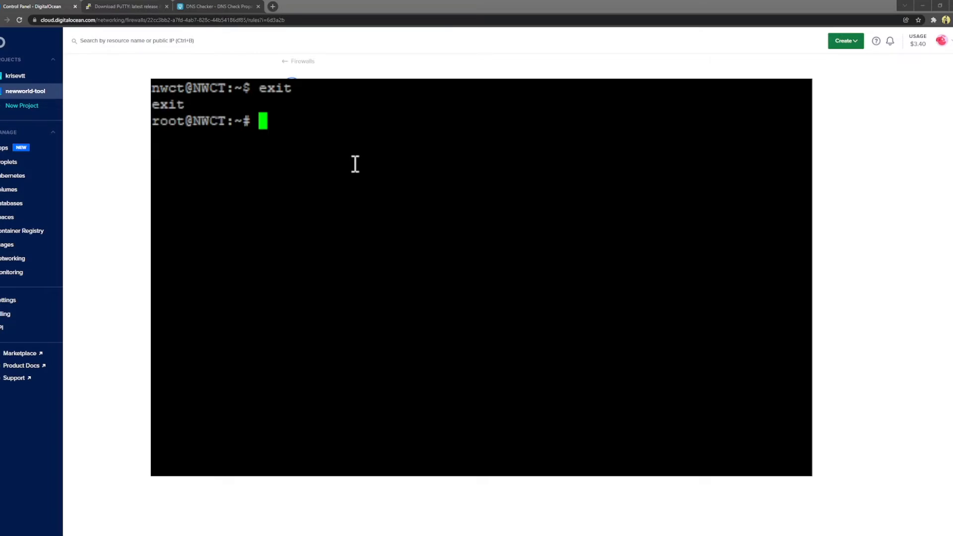
type("cd /")
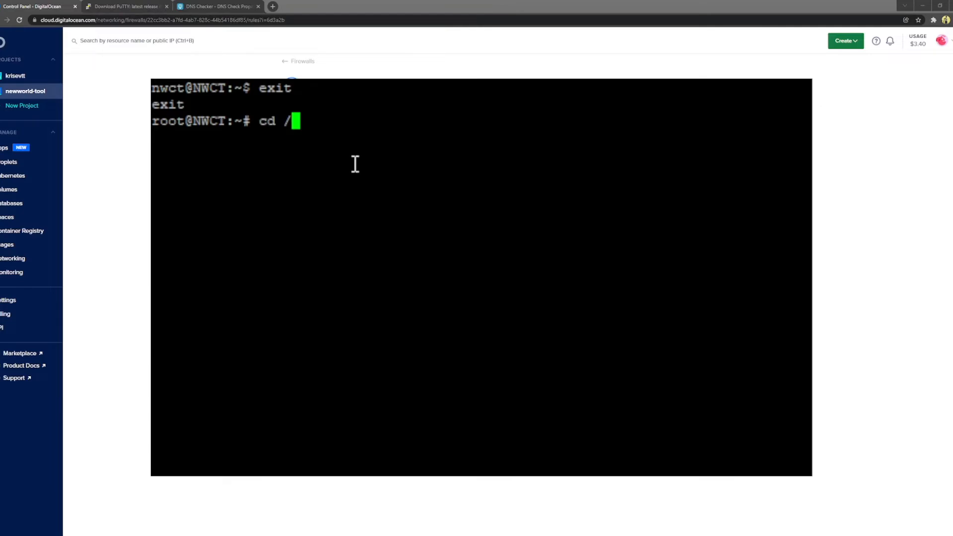
type("etc/nginx/sites-ava")
key("Tab")
key("Return")
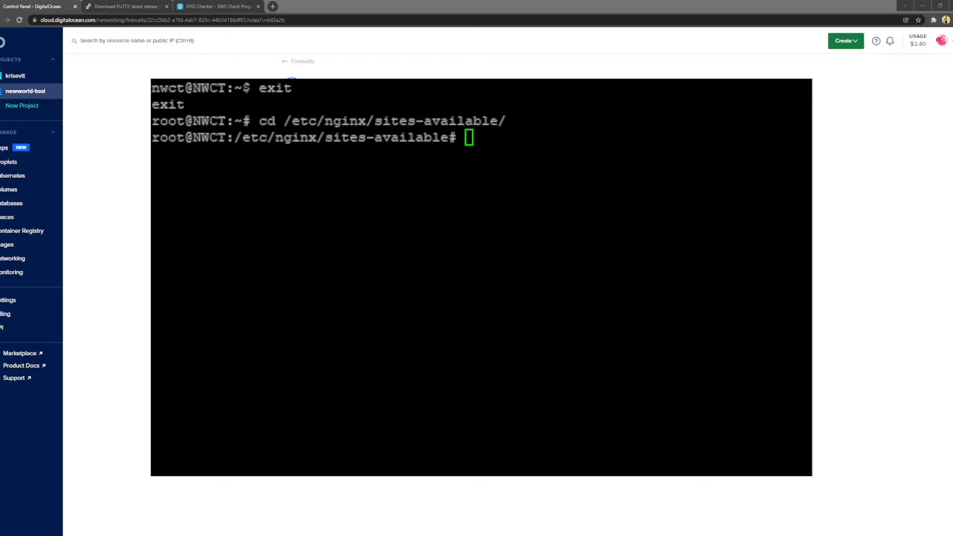
Step: Create a new file named nwct with nano
left_click(314, 235)
type("nano nwct")
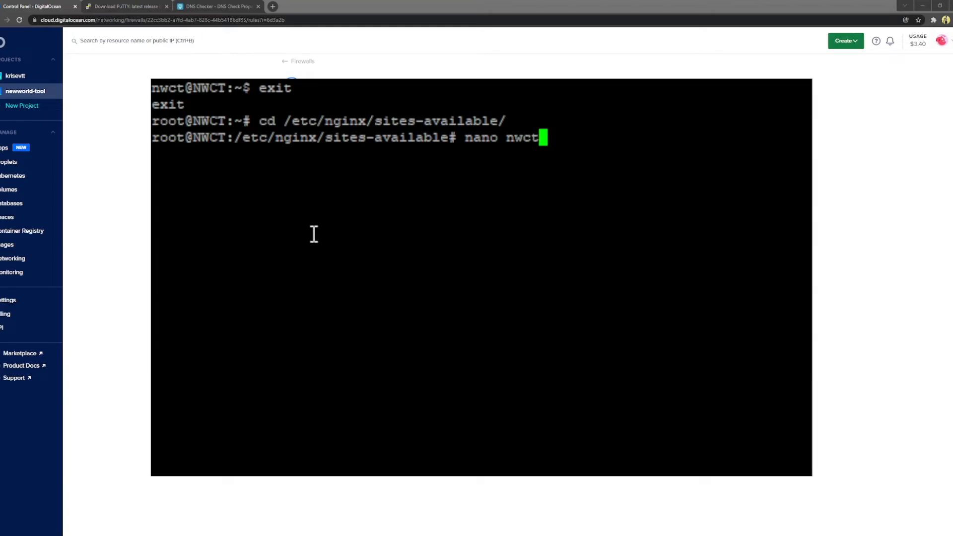
key("Return")
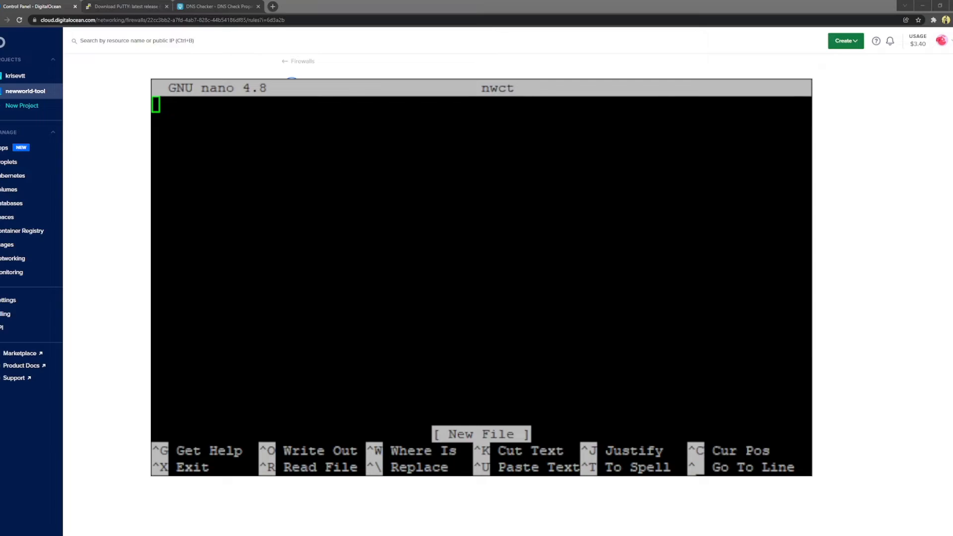
Step: Paste the nginx proxy config and change server_name to nwct.newworld-tool.com
left_click(349, 235)
right_click(352, 227)
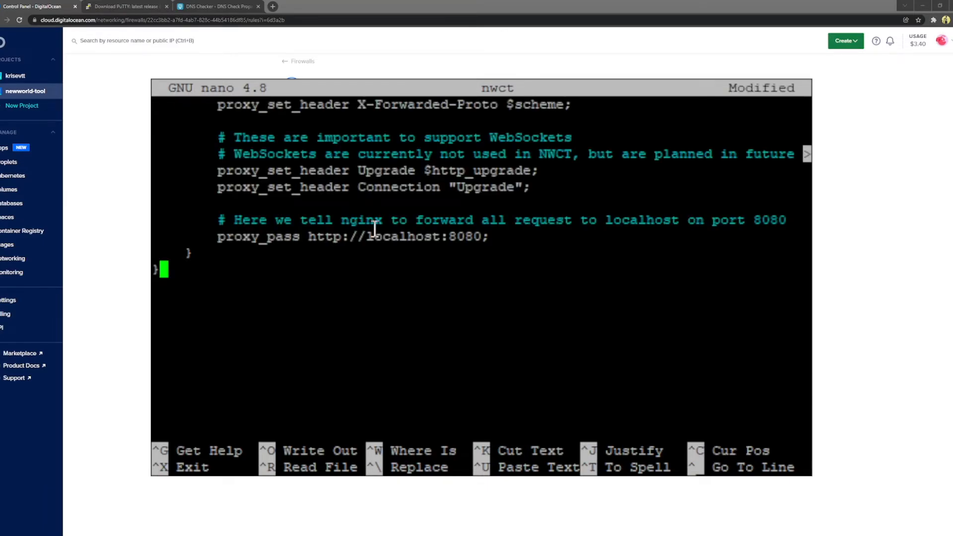
key("Up")
key("Up")
key("Up")
key("Up")
key("Up")
key("Up")
key("Up")
key("Up")
key("Up")
key("Up")
key("Up")
key("Up")
key("Up")
key("Up")
key("Up")
key("Up")
key("Up")
key("Up")
key("Up")
key("Up")
key("Down")
key("Down")
key("Down")
key("Down")
key("Down")
key("Down")
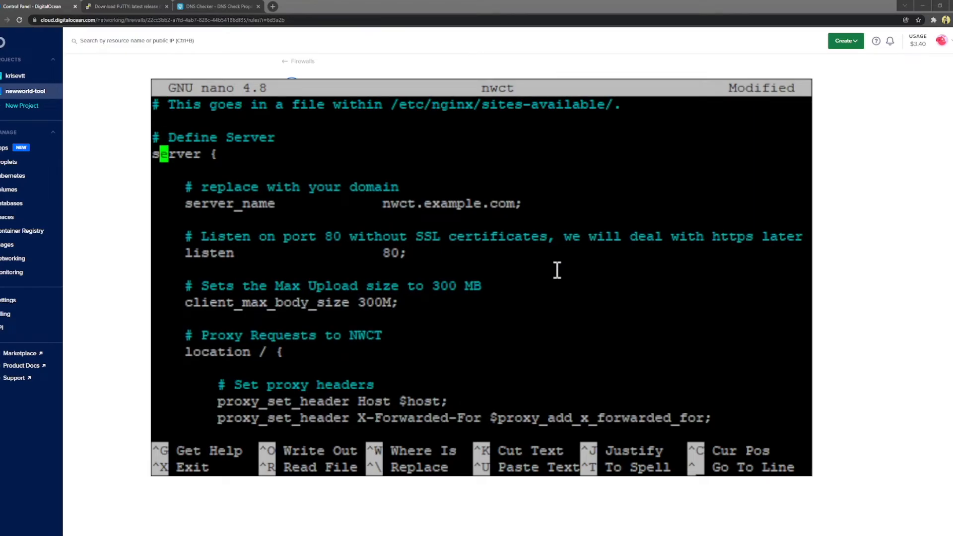
key("Right")
key("Right")
key("Right")
key("Right")
key("Right")
key("Right")
key("Right")
key("Right")
key("Right")
key("Right")
key("Right")
key("Right")
key("Right")
key("Right")
key("Right")
key("Right")
key("Right")
key("Right")
key("Right")
key("Right")
key("Right")
key("Left")
key("BackSpace")
key("BackSpace")
key("BackSpace")
key("BackSpace")
key("BackSpace")
key("BackSpace")
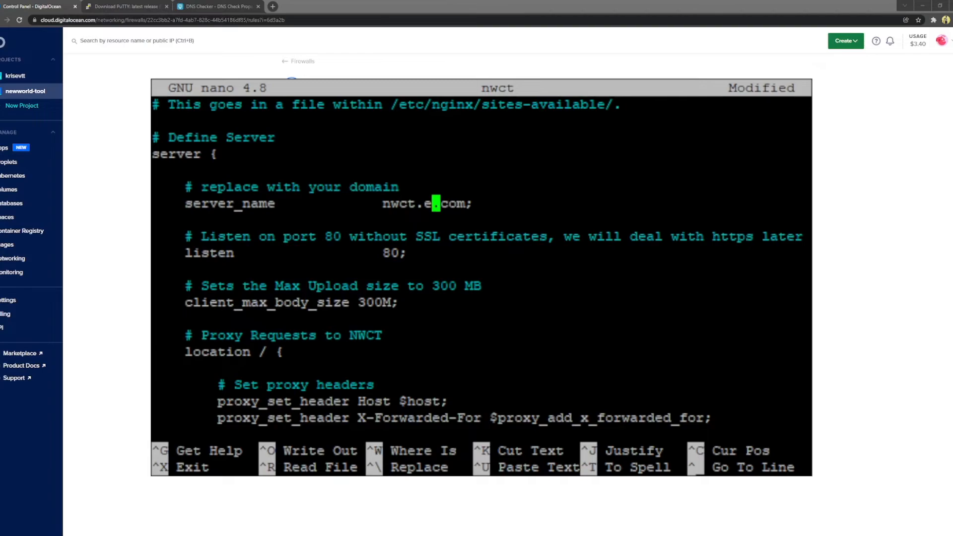
key("BackSpace")
type("newworld")
key("BackSpace")
type("-tool")
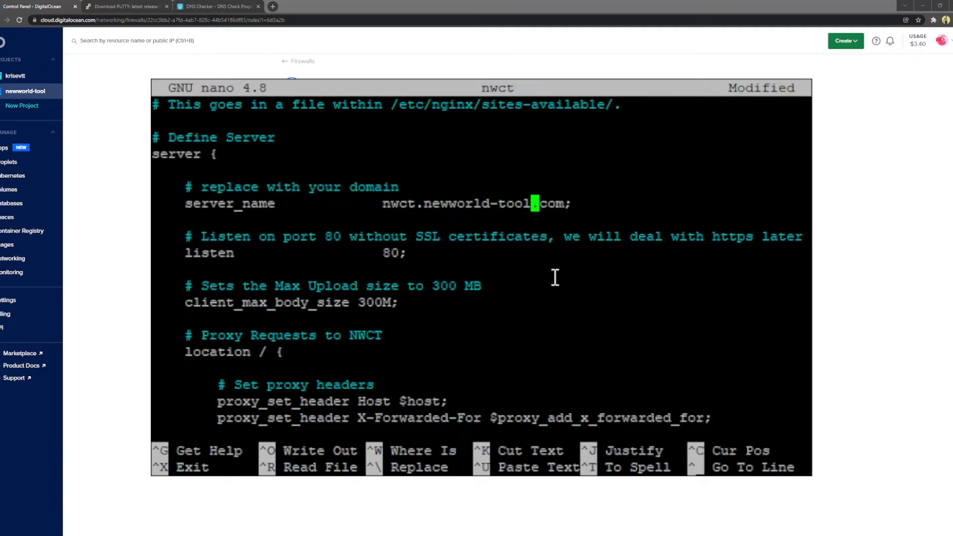
Step: Save the nwct site file and return to the root prompt
key("Down")
key("Down")
key("Down")
key("Down")
key("Down")
key("Down")
key("Down")
key("Down")
key("Down")
key("Down")
key("Down")
key("Down")
key("Down")
key("Down")
key("Down")
key("Down")
key("Down")
key("Down")
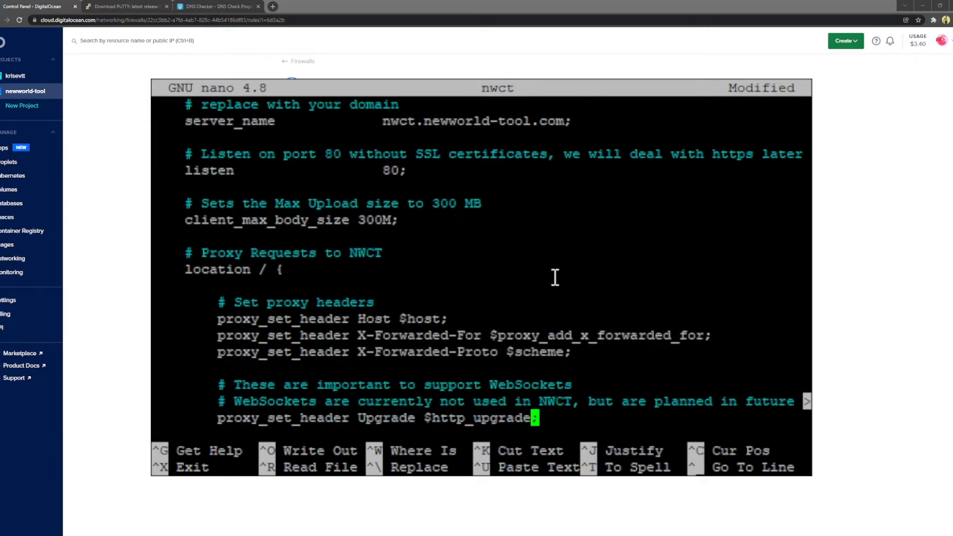
key("Down")
key("Down")
key("Down")
key("Down")
key("Down")
key("Down")
key("Down")
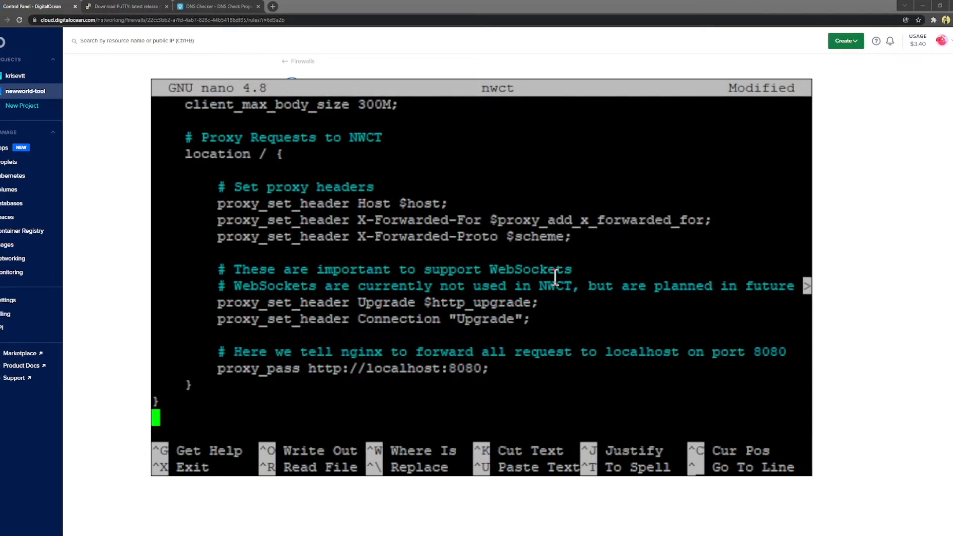
key("ctrl+x")
key("y")
key("Return")
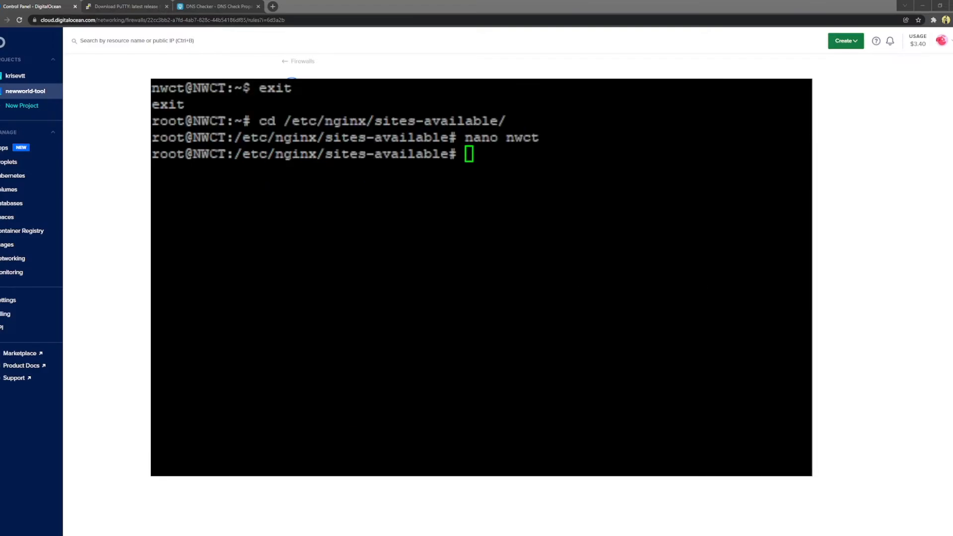
Step: Symlink /etc/nginx/sites-available/nwct into /etc/nginx/sites-enabled/ to enable the site
left_click(529, 245)
double_click(531, 139)
left_click(543, 176)
left_click(599, 210)
type("sudo ln")
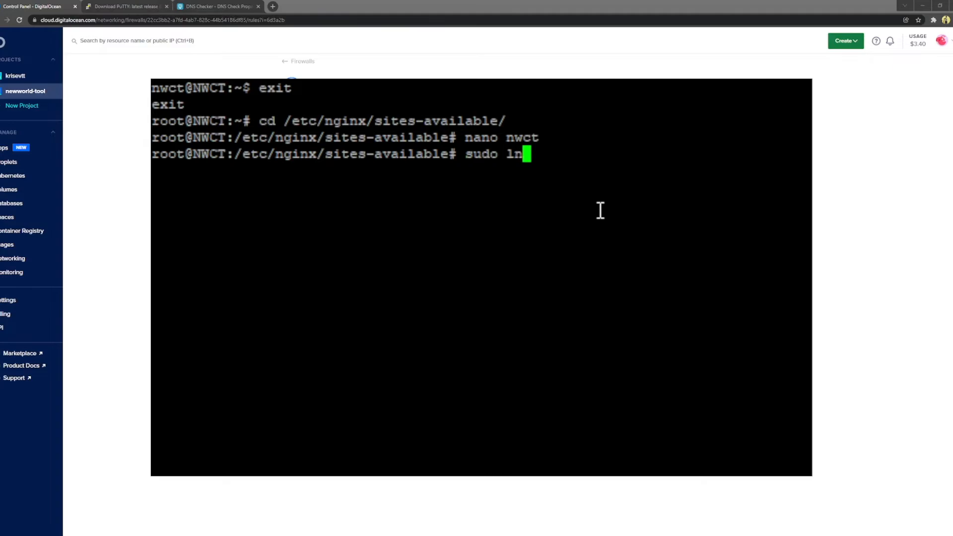
type(" -s ")
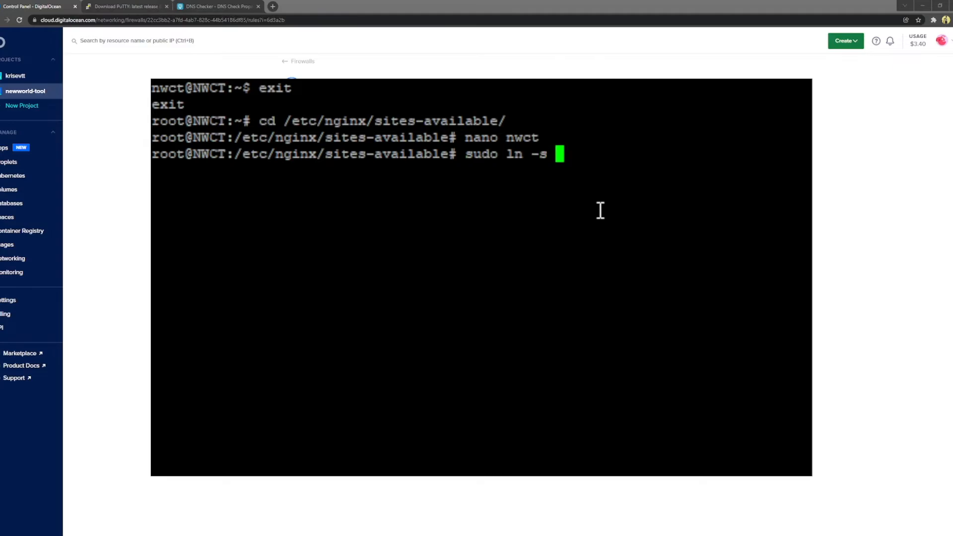
type("/etc/nginx/sites-")
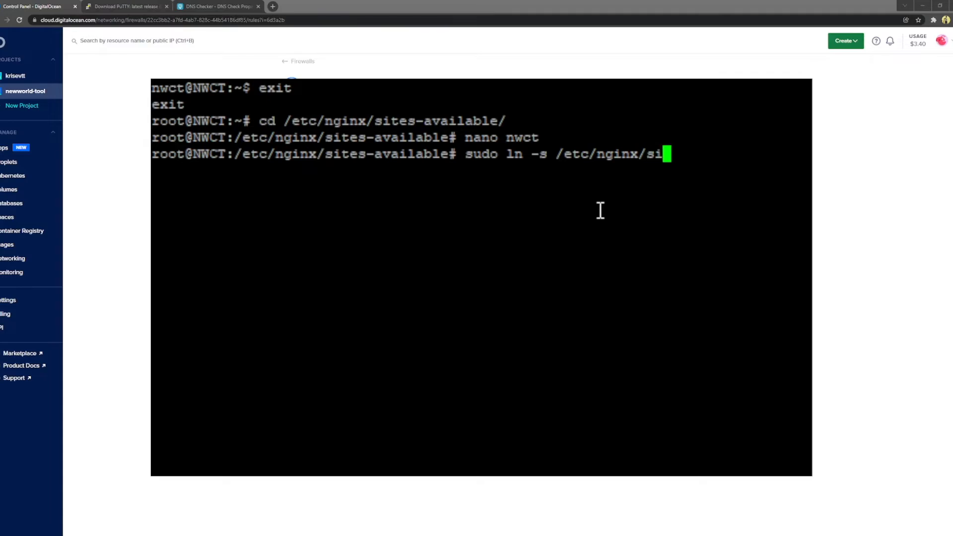
type("av")
key("Tab")
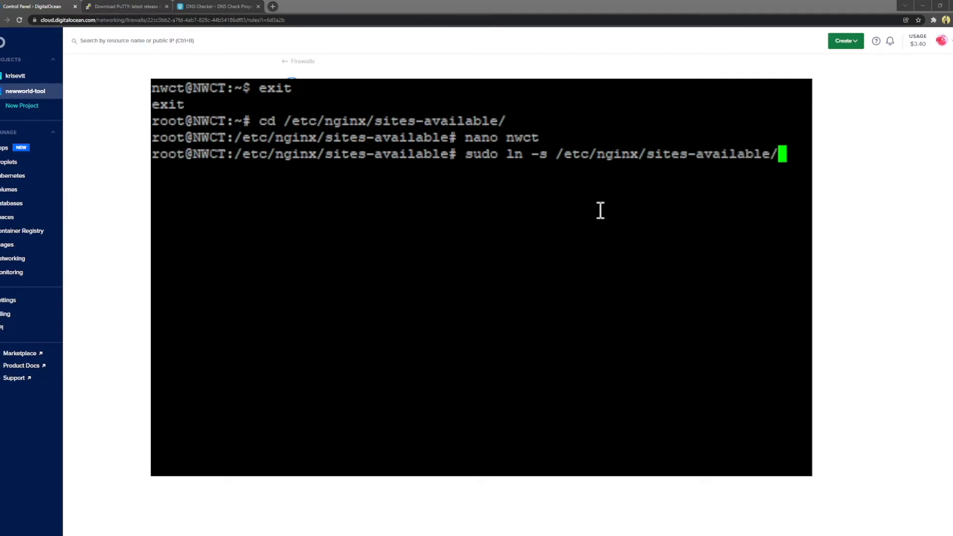
type("nwct")
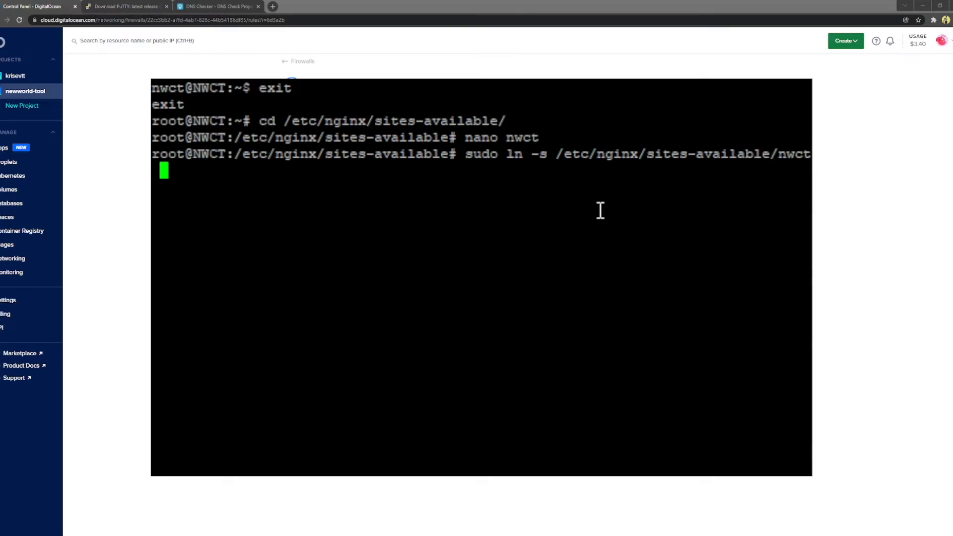
type("/etc/nginx/sites-ena")
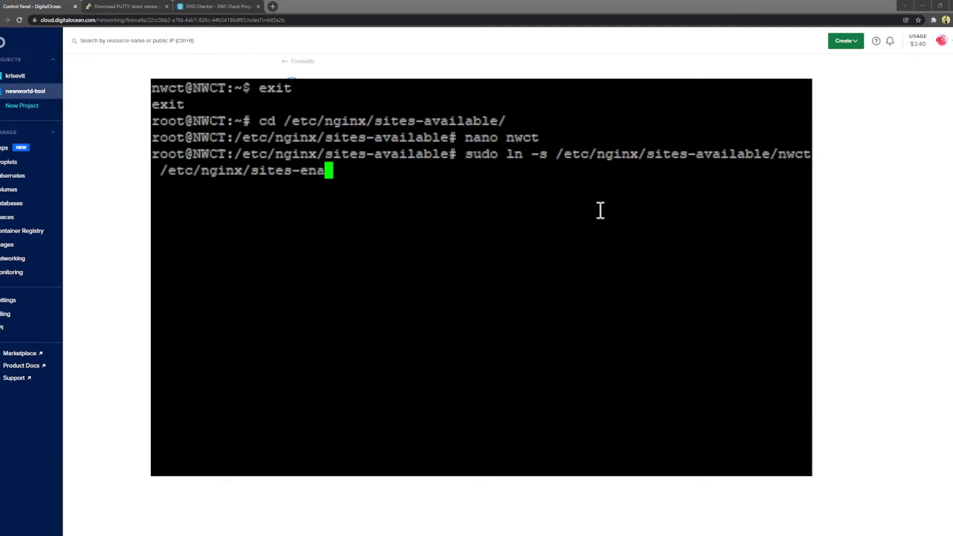
key("Tab")
key("Return")
Step: In sites-enabled, check with ls -la that the nwct link points to sites-available
type("cd ..")
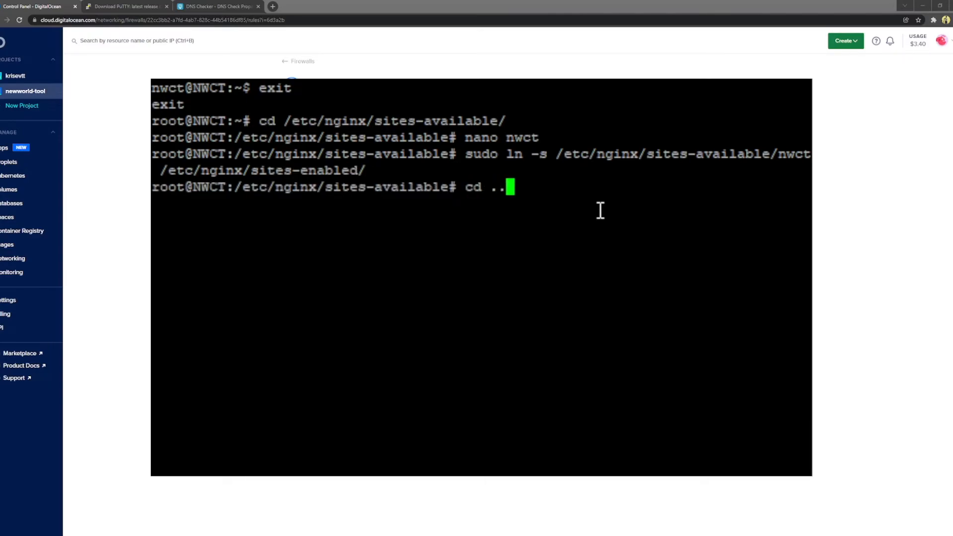
key("Return")
type("cd sites-e")
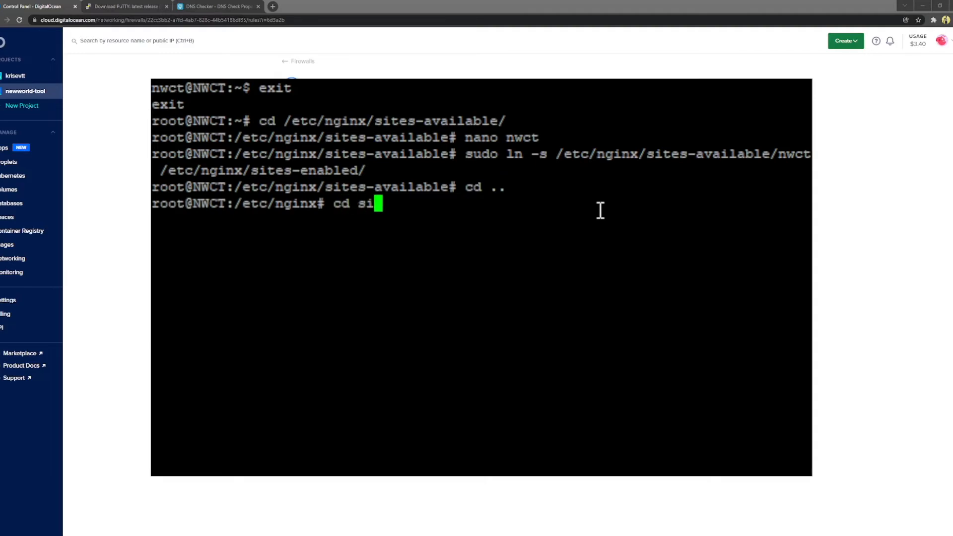
key("Tab")
key("Return")
type("ls")
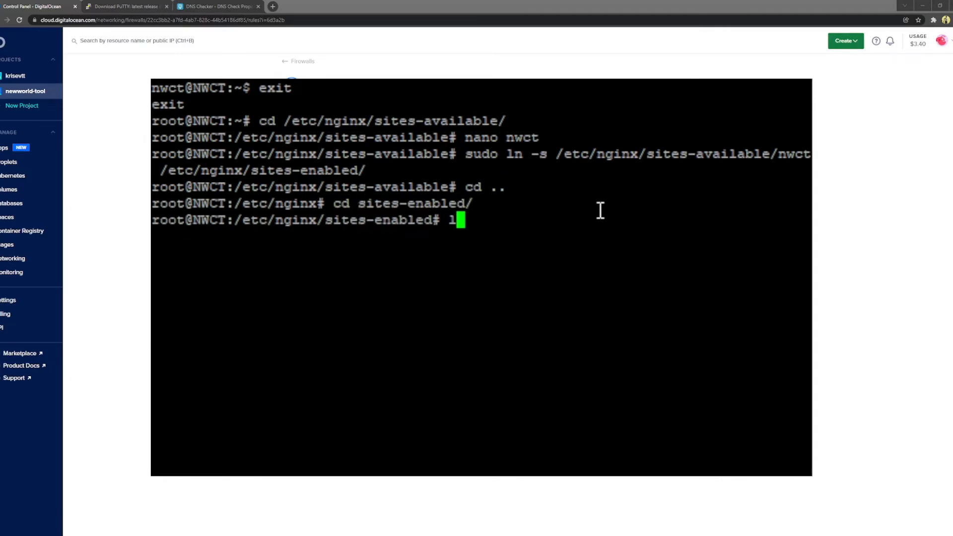
key("Return")
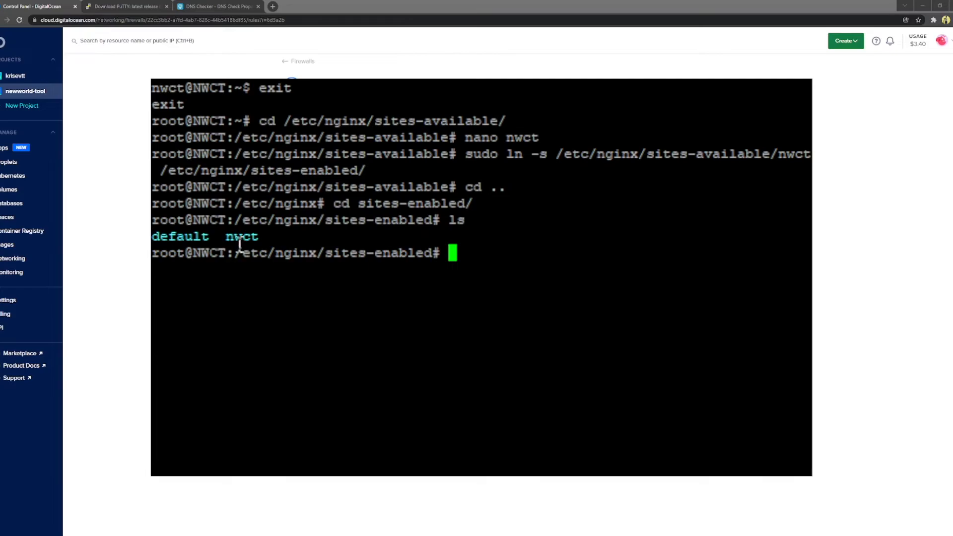
type("ls -la")
key("Return")
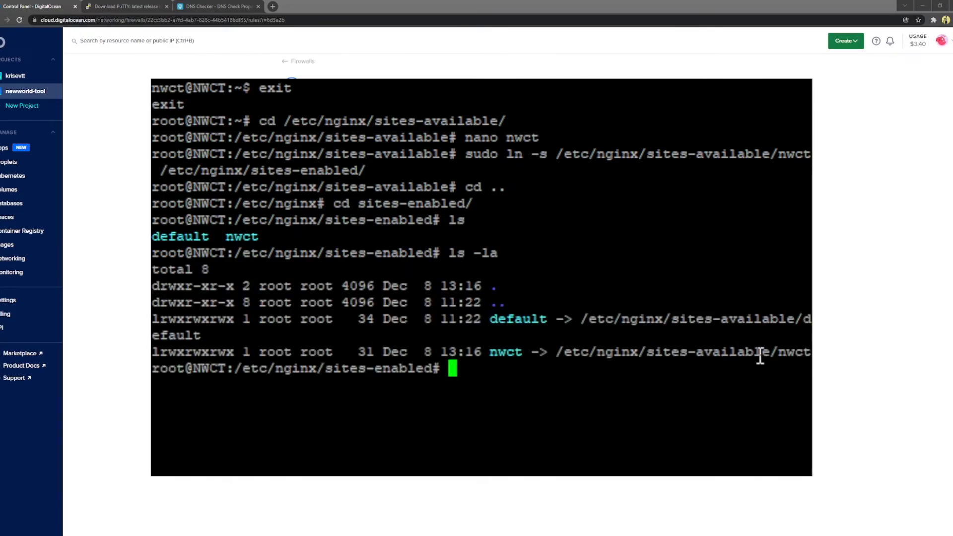
left_click_drag(557, 351, 634, 347)
left_click(717, 351)
Step: Run sudo service nginx configtest and confirm the configuration test reports OK
type("sudo")
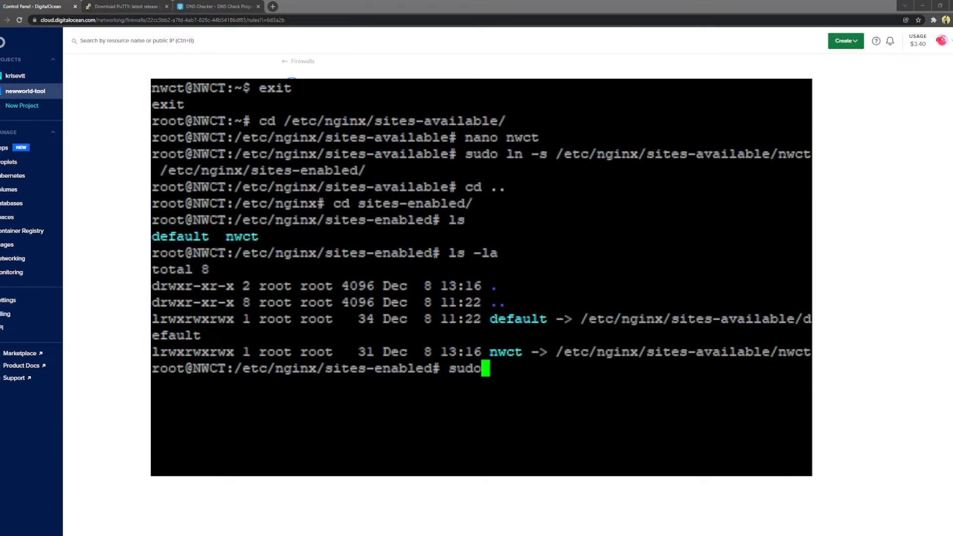
type(" service ")
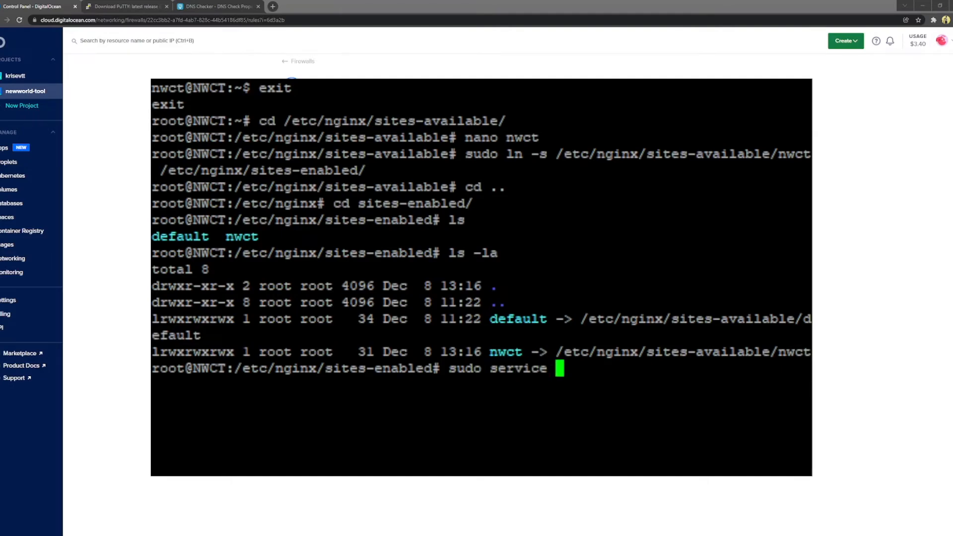
type("nginx ")
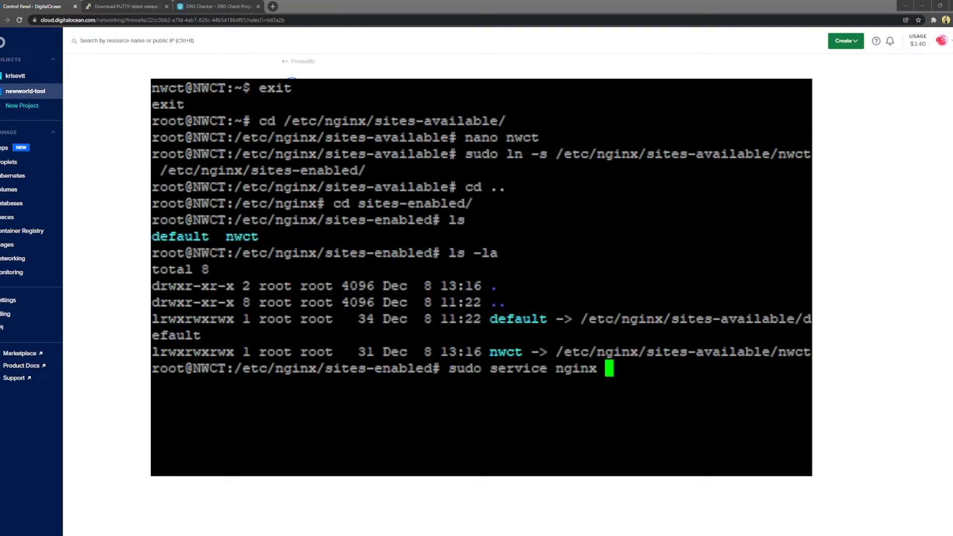
type("conftest")
key("Return")
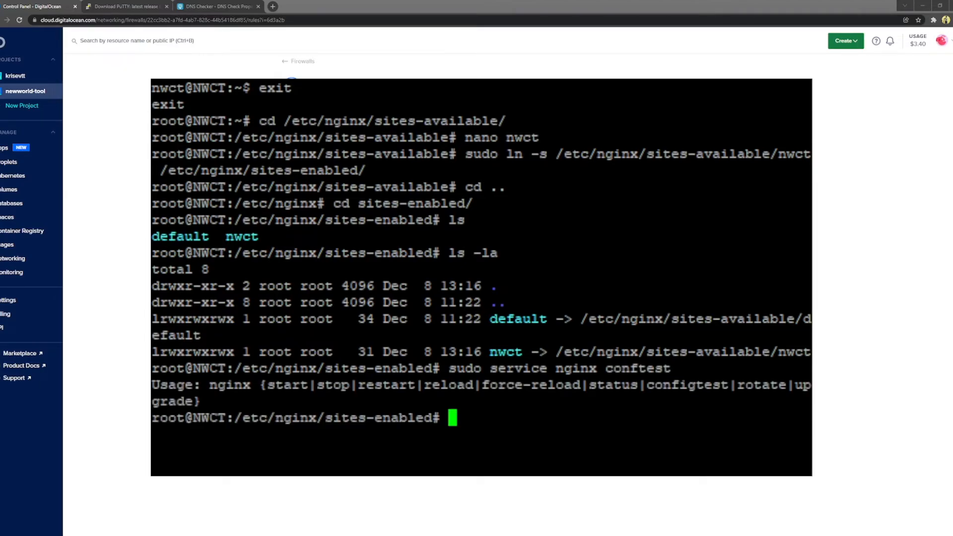
key("Up")
key("BackSpace")
key("BackSpace")
key("BackSpace")
key("BackSpace")
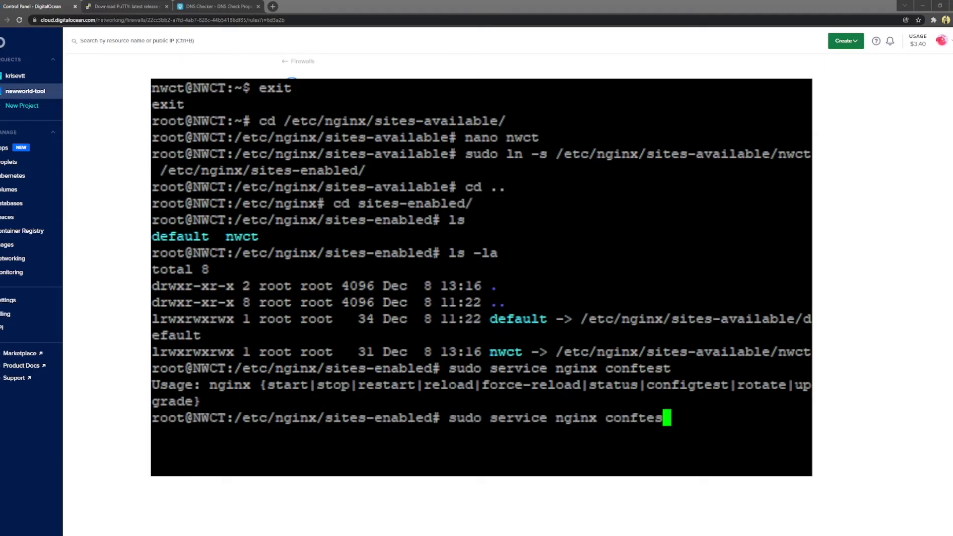
type("igtest")
key("Return")
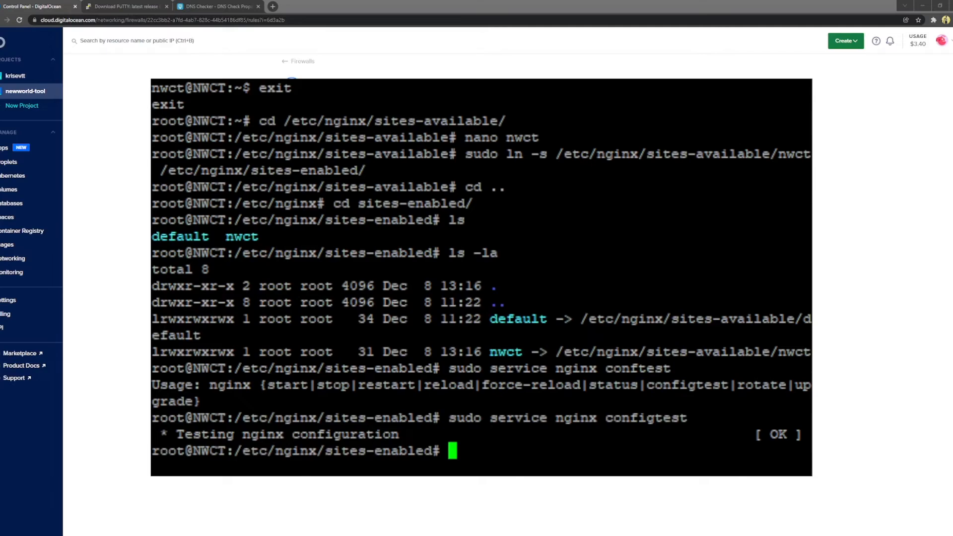
double_click(776, 432)
left_click(660, 438)
left_click(602, 451)
Step: Restart nginx with sudo service nginx restart
type("sudo restart ngx")
key("BackSpace")
key("BackSpace")
key("BackSpace")
key("BackSpace")
key("BackSpace")
key("BackSpace")
key("BackSpace")
key("BackSpace")
key("BackSpace")
key("BackSpace")
key("BackSpace")
key("BackSpace")
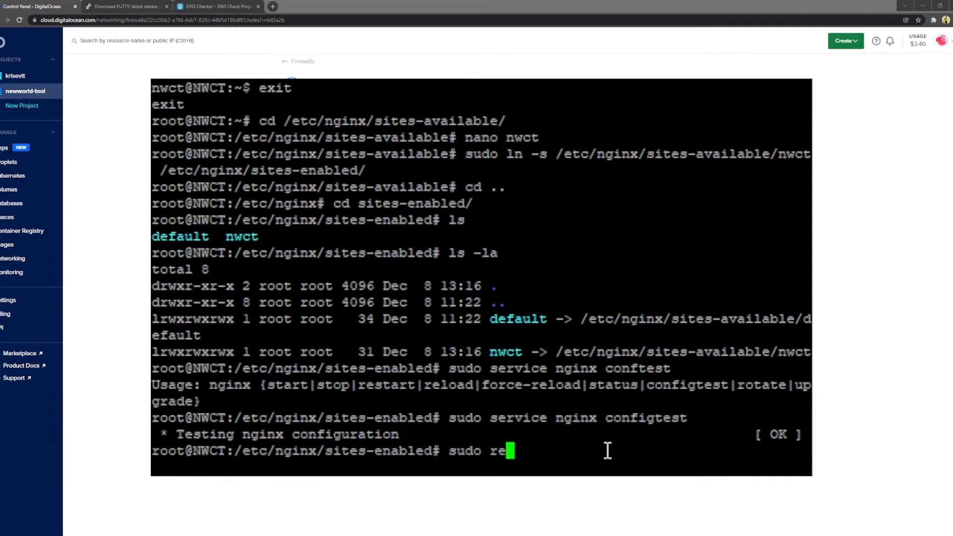
type("service ")
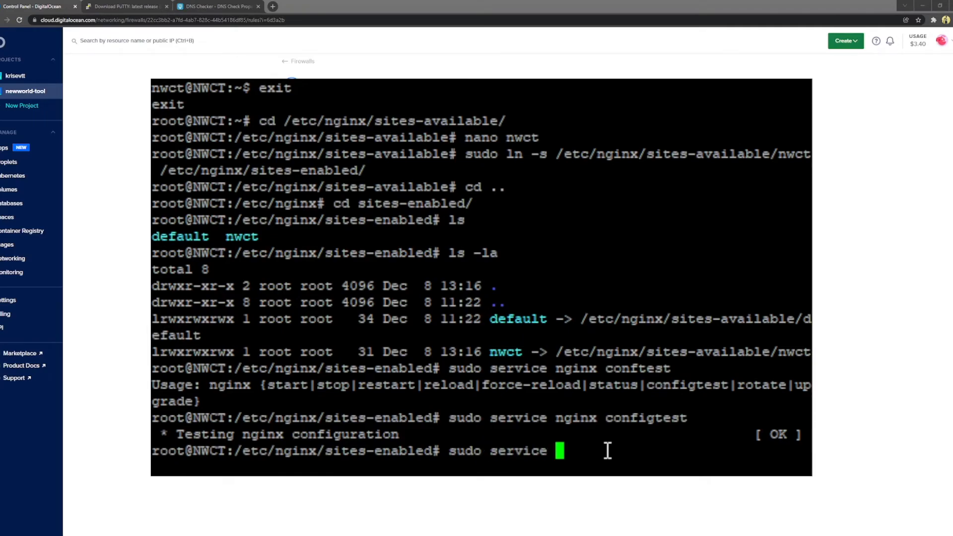
type("nginx restart")
key("Return")
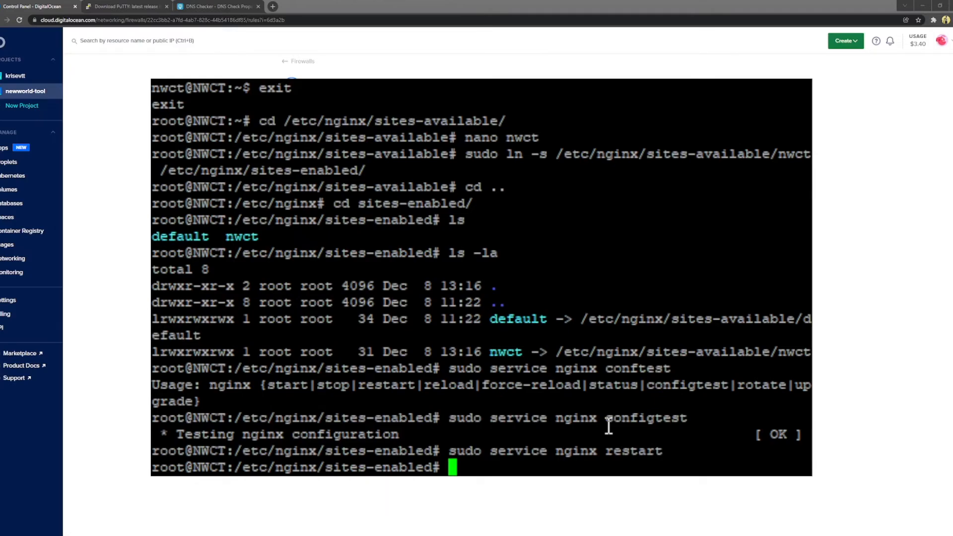
type("cd /opt/nw")
Step: Switch to the nwct user and change into /opt/nwct/nwct-server
key("Tab")
key("Return")
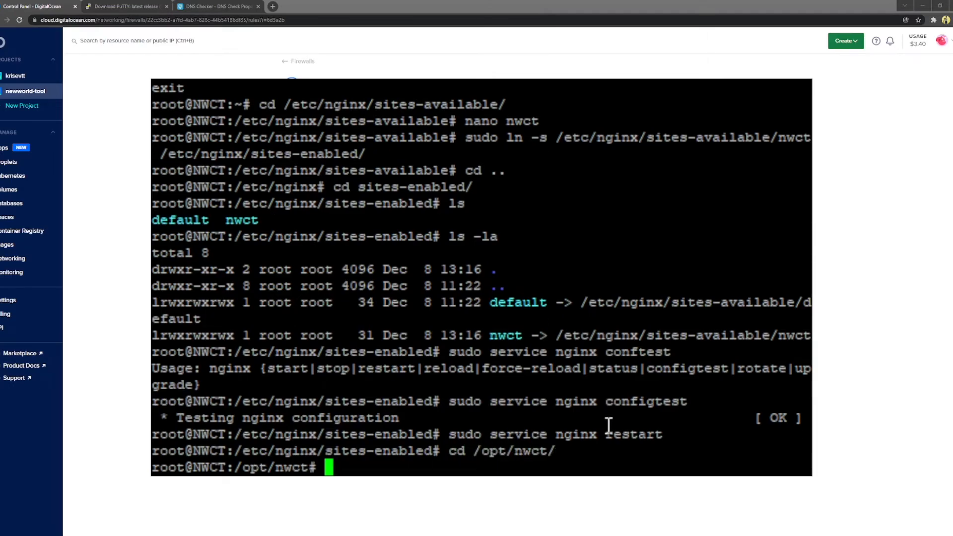
type("su nwct")
key("Return")
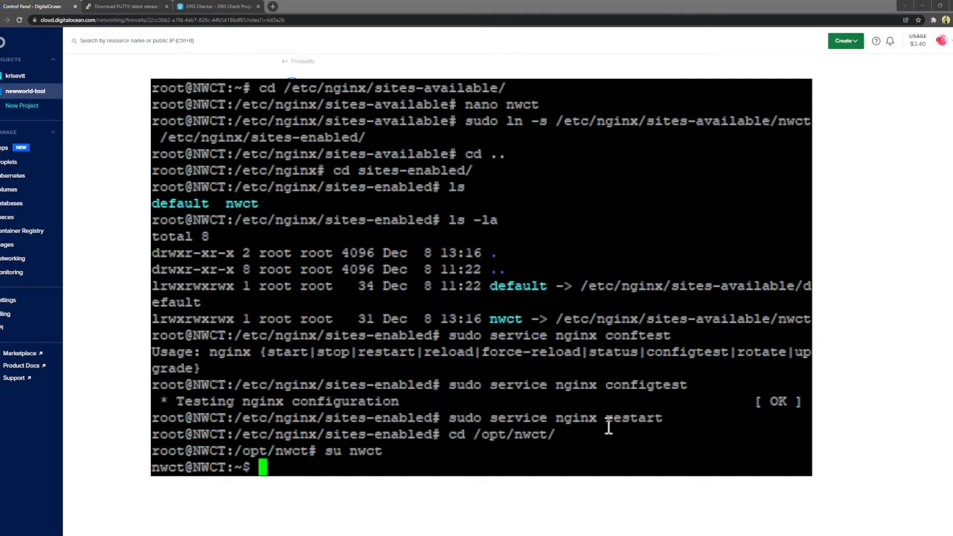
type("cd nwct-server/")
key("Return")
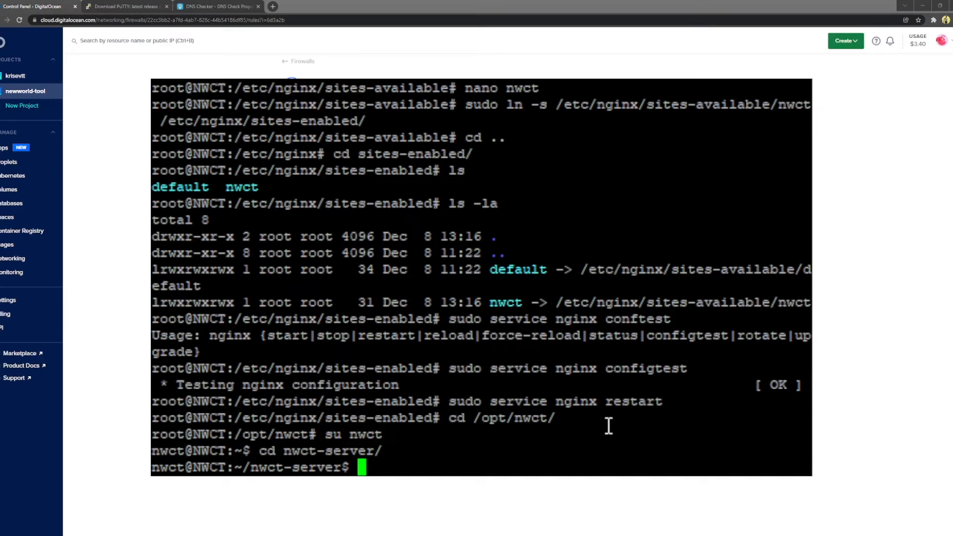
Step: Recall the node server command from history and run it with data path /opt/nwct/nwct-data/
key("ctrl+r")
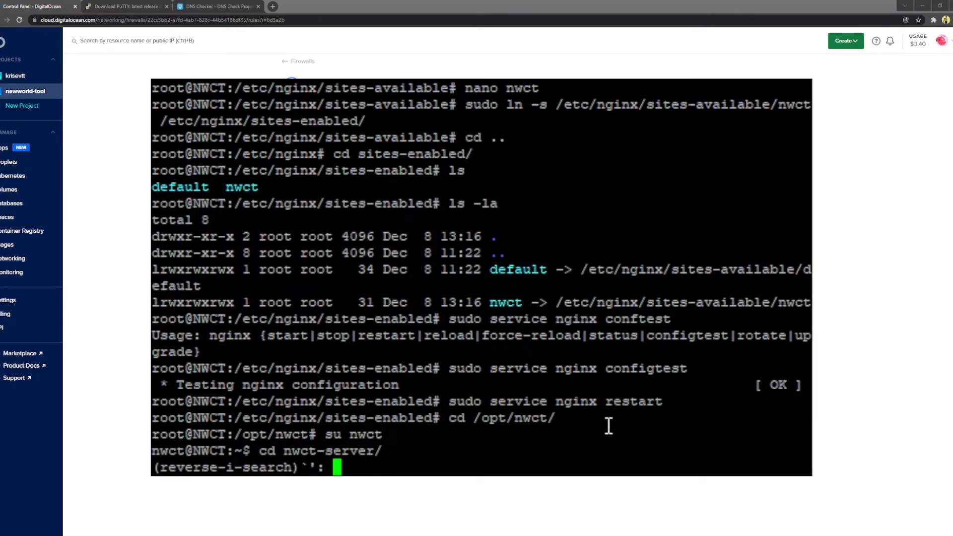
type("node")
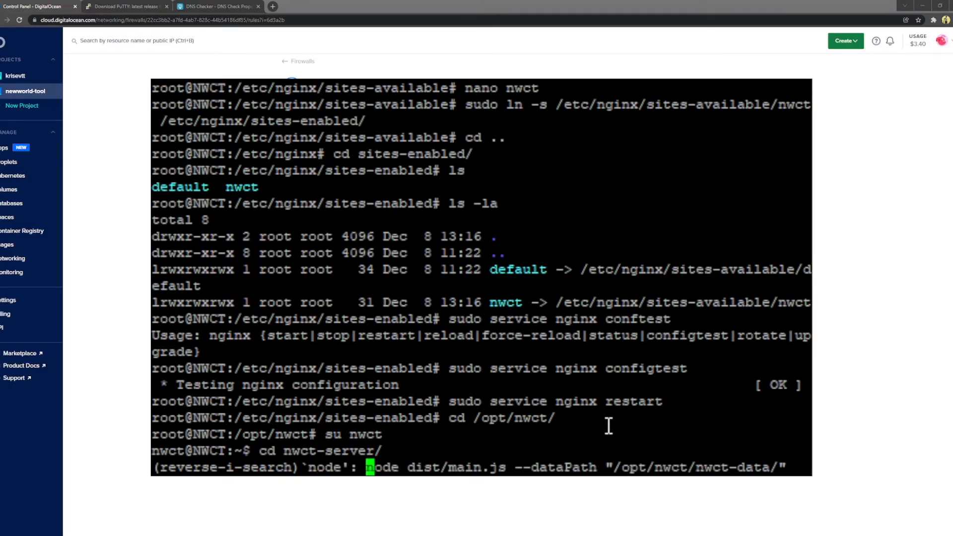
key("Right")
key("Right")
key("Right")
key("Right")
key("Right")
key("Right")
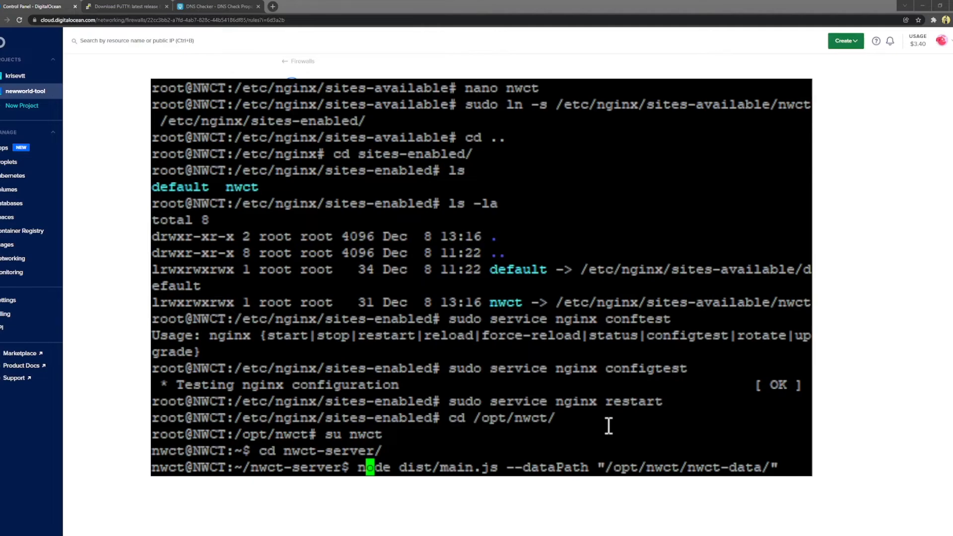
key("Right")
key("Right")
key("Right")
key("Right")
key("Right")
key("Right")
key("Right")
key("Right")
key("Right")
key("Right")
key("Right")
key("Right")
key("Right")
key("Right")
key("Right")
key("Right")
key("Right")
key("Right")
key("Right")
key("Right")
key("Return")
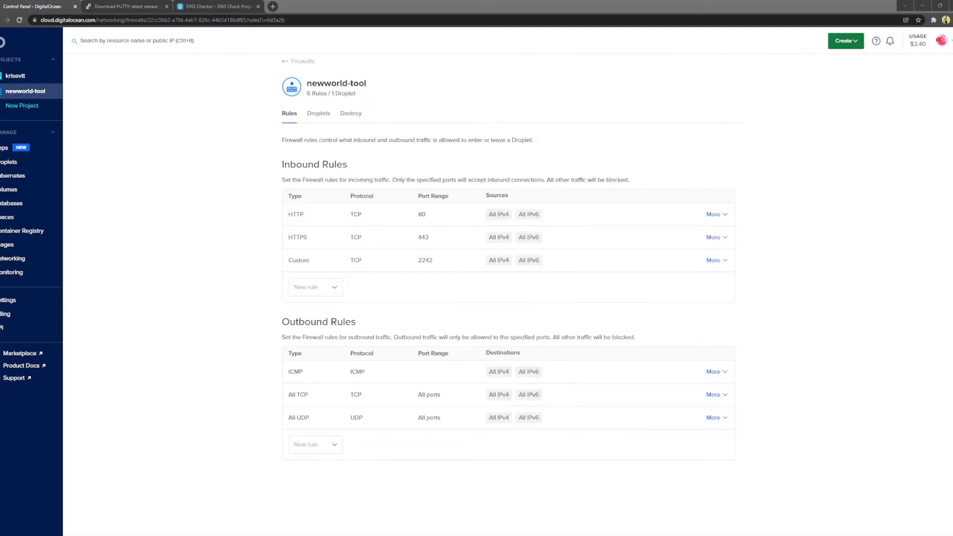
Step: Load nwct.newworld-tool.com in a new tab and authorize login with Discord
left_click(272, 7)
type("nwct.newworld-tool.com")
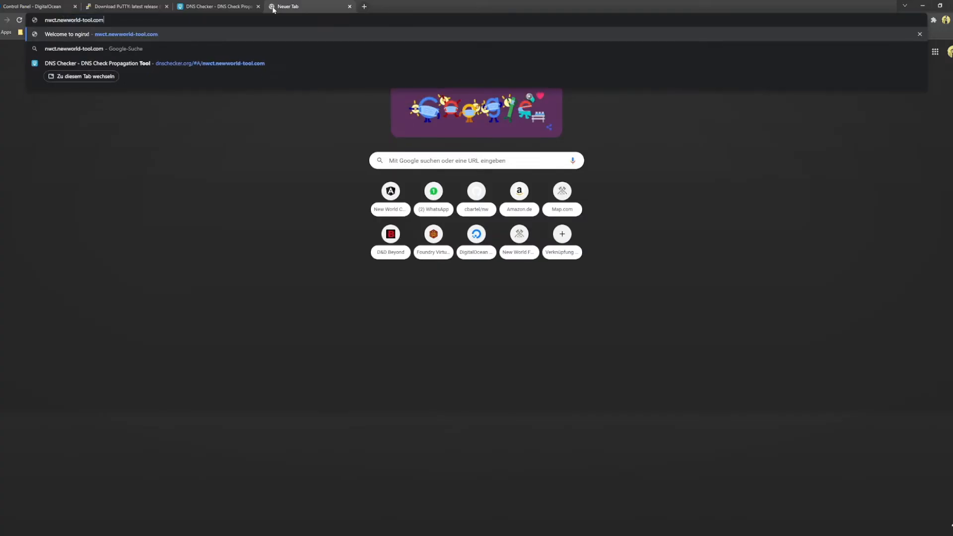
key("Return")
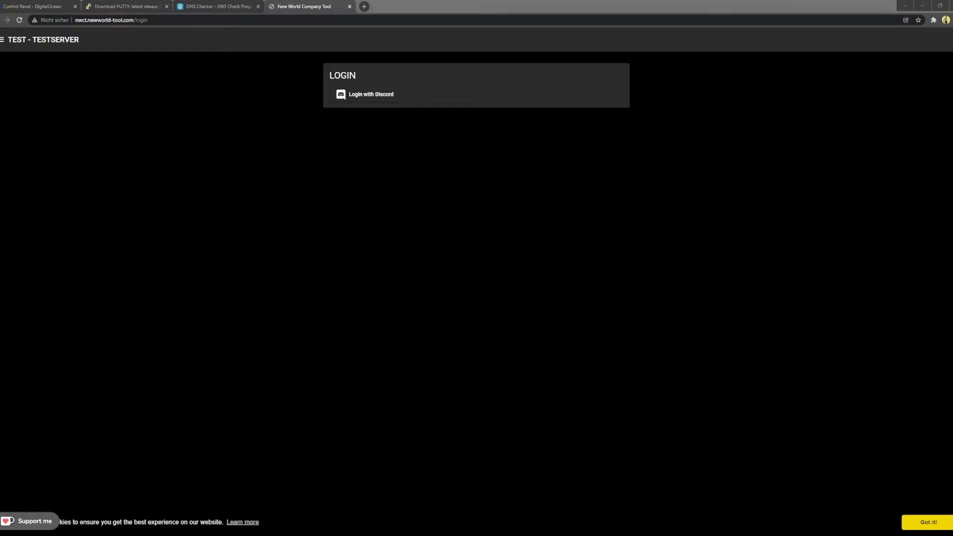
left_click(380, 96)
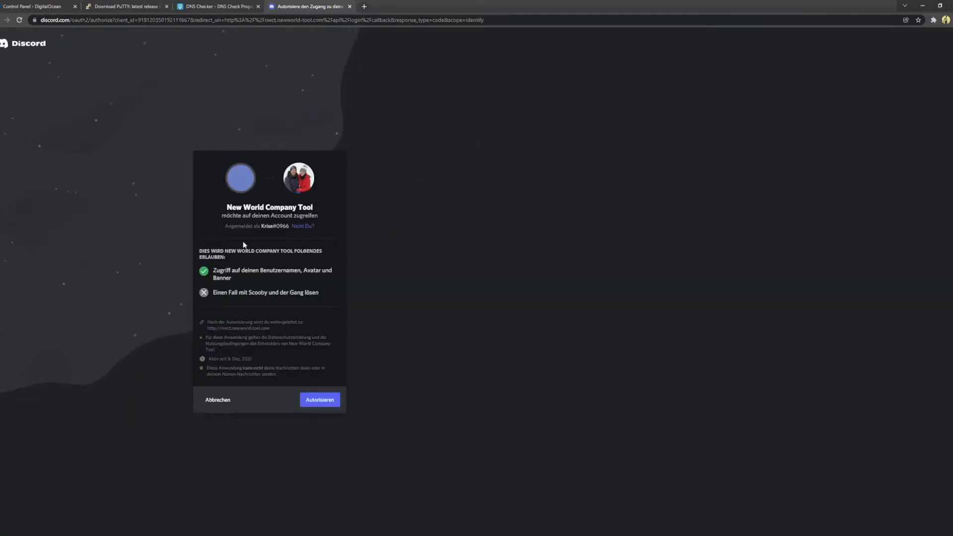
left_click(322, 401)
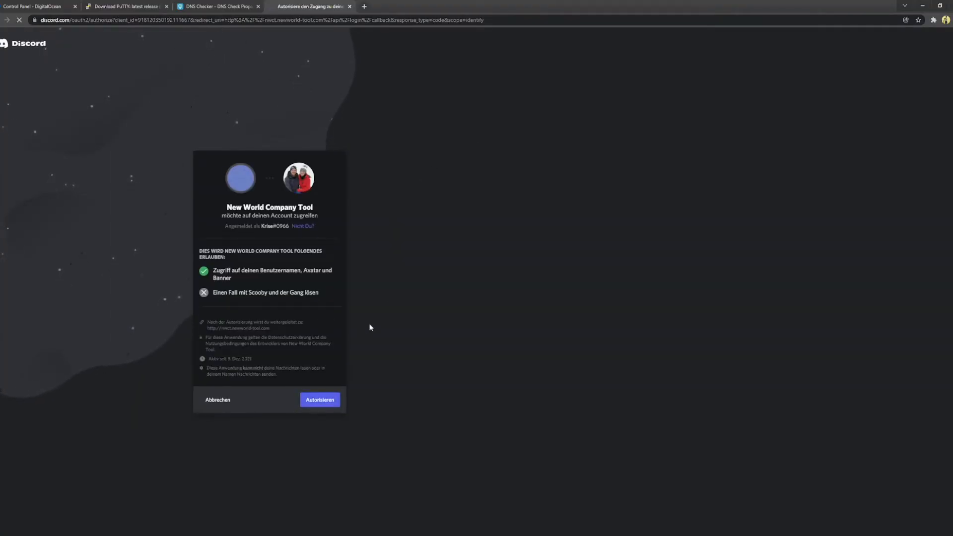
Step: Register a character name, view the Administration page, and return to the dashboard
left_click(359, 92)
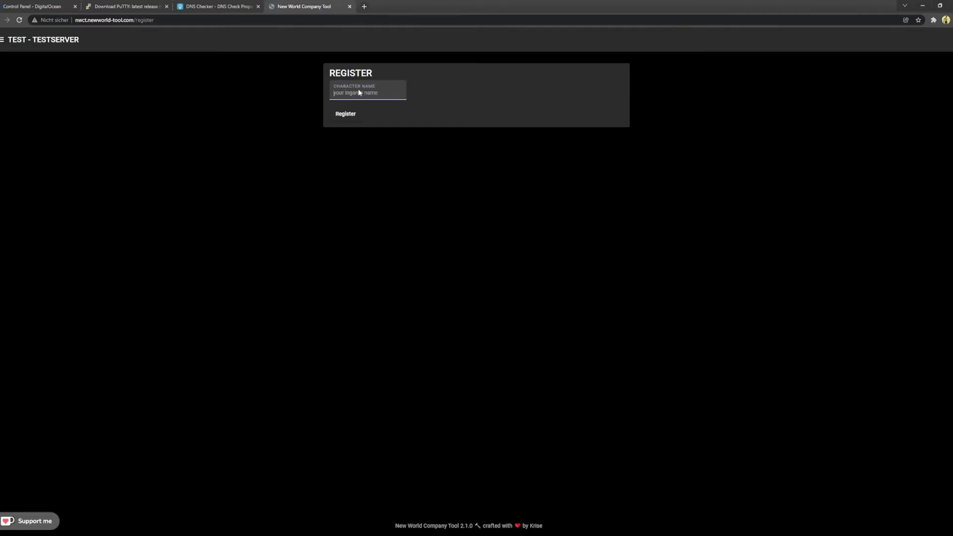
type("Krise")
left_click(346, 114)
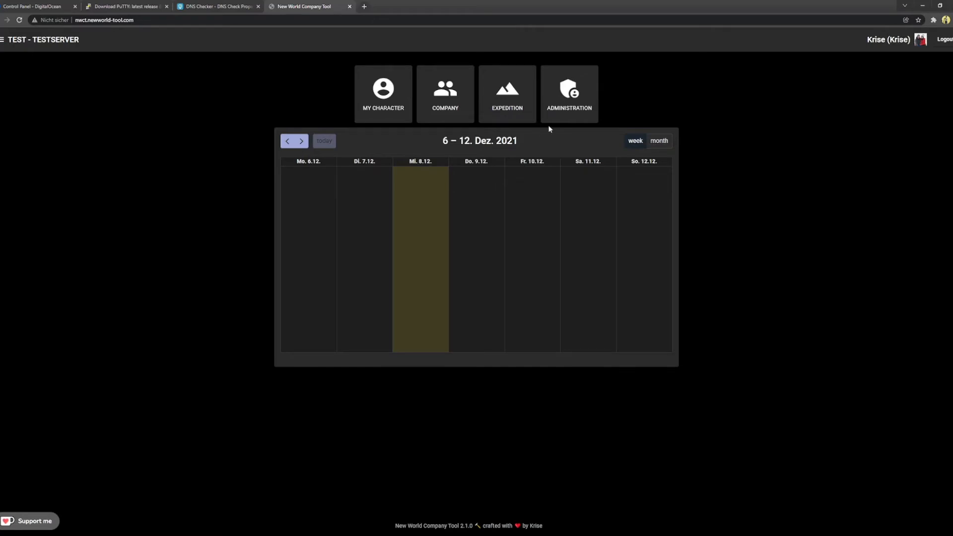
left_click(581, 106)
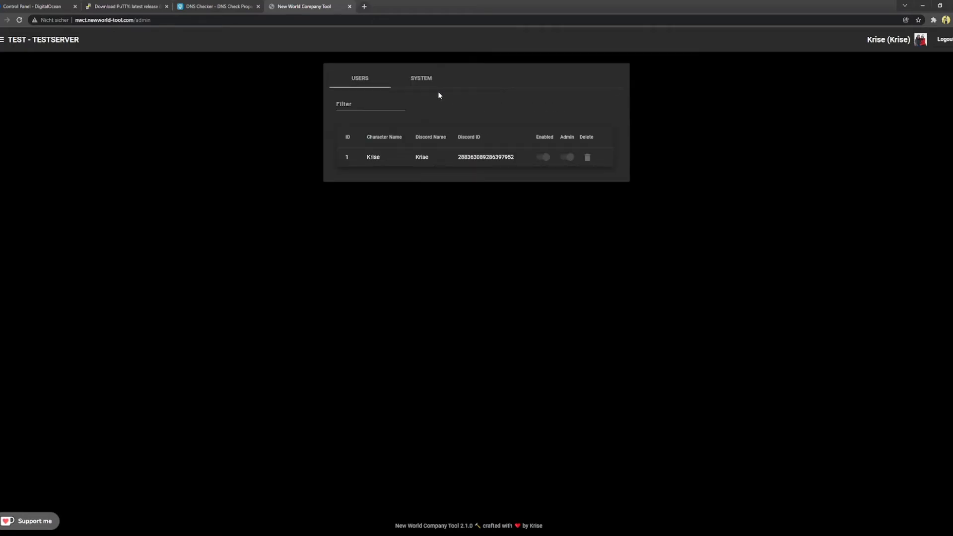
left_click(65, 42)
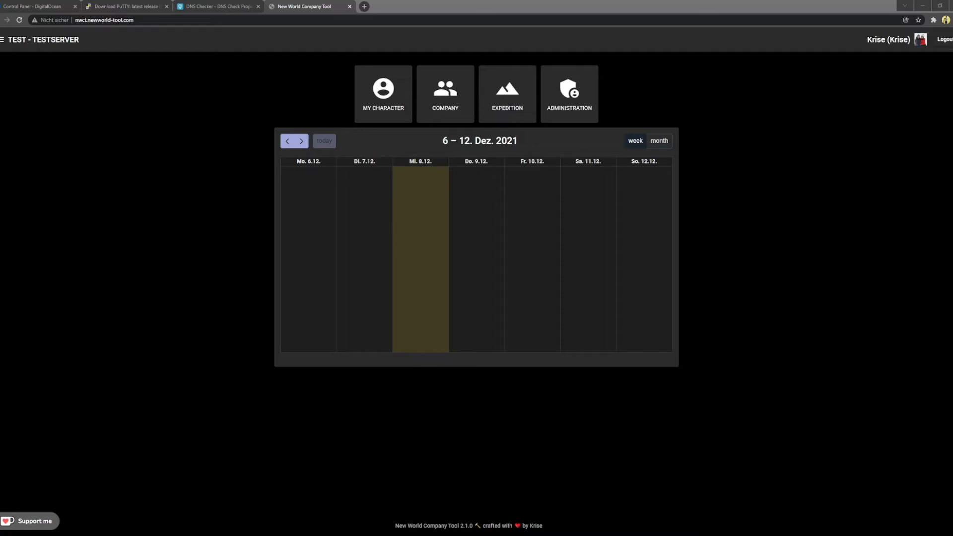
Step: Reload the site, switch to the nwct user's home directory, and paste the PM2 address into the browser
left_click(191, 22)
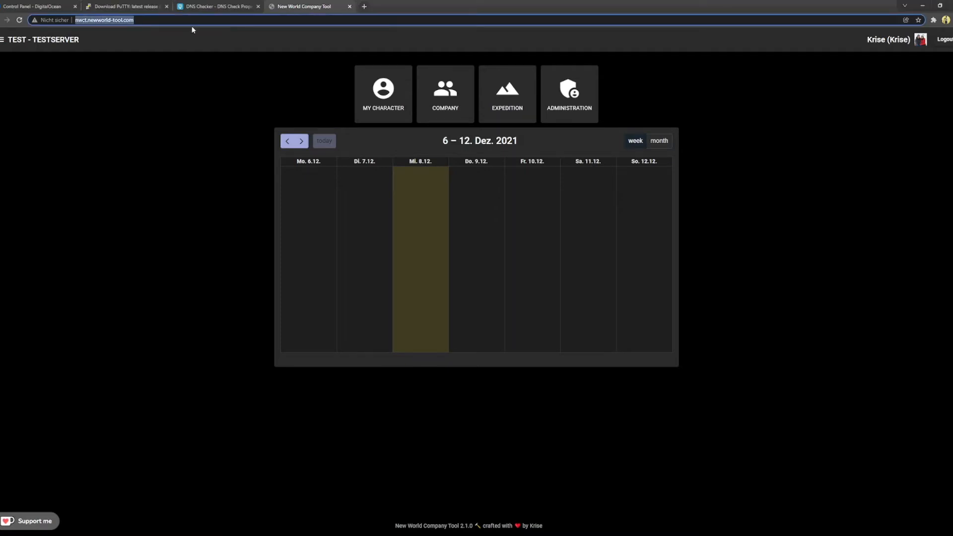
key("Return")
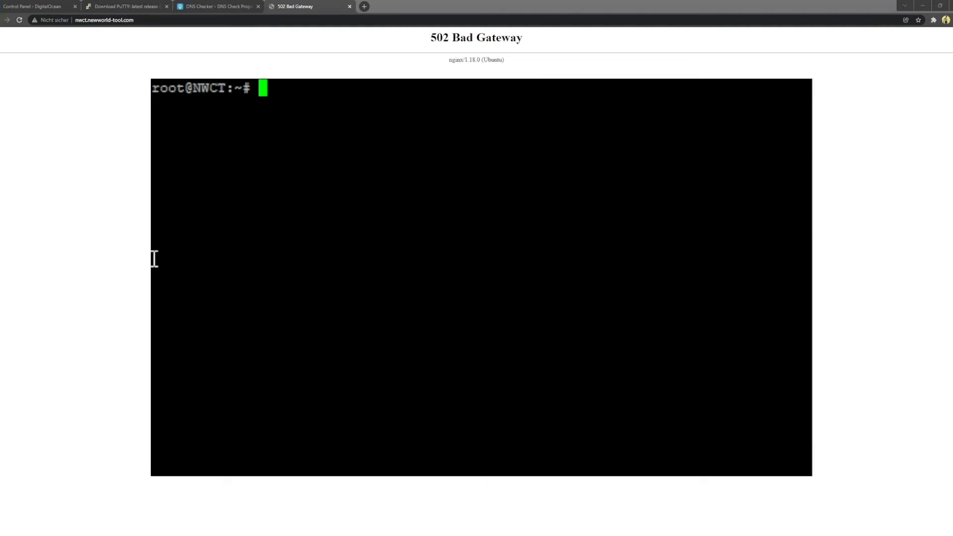
type("su ")
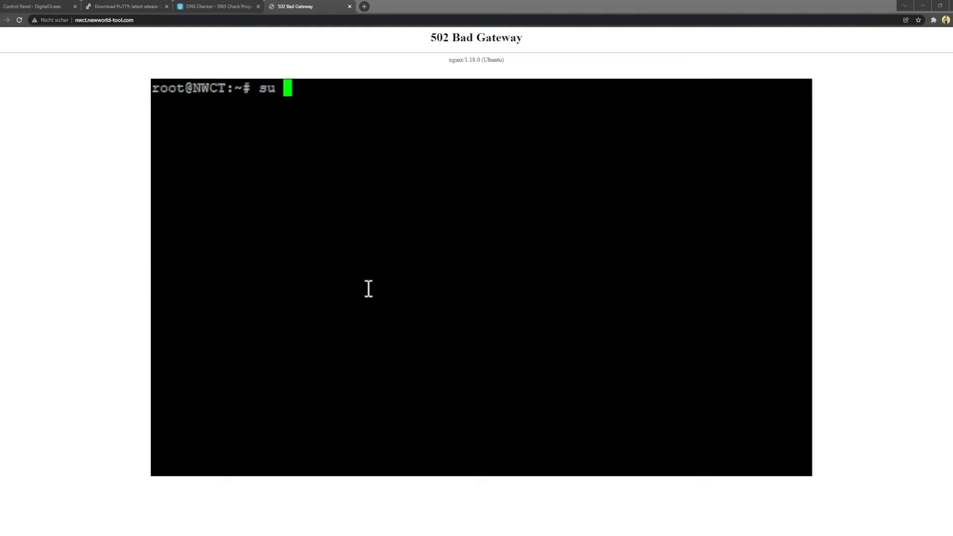
type("nwct")
key("Return")
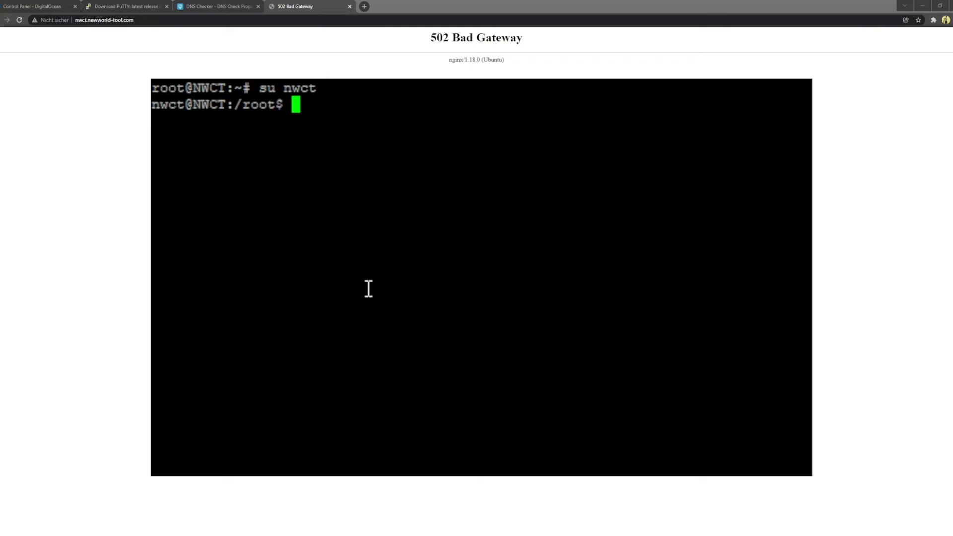
type("cd ~")
key("Return")
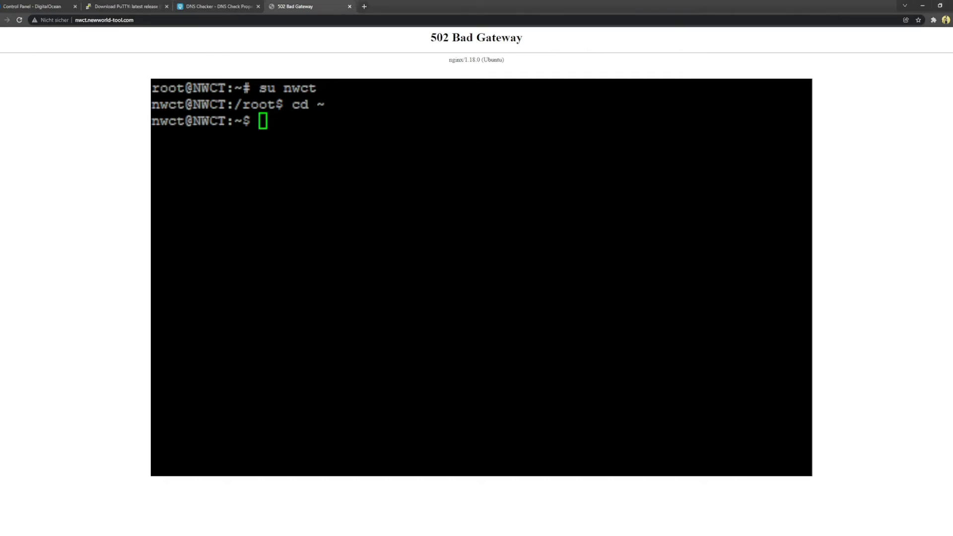
left_click(302, 20)
type("https://pm2.keymetrics.io/")
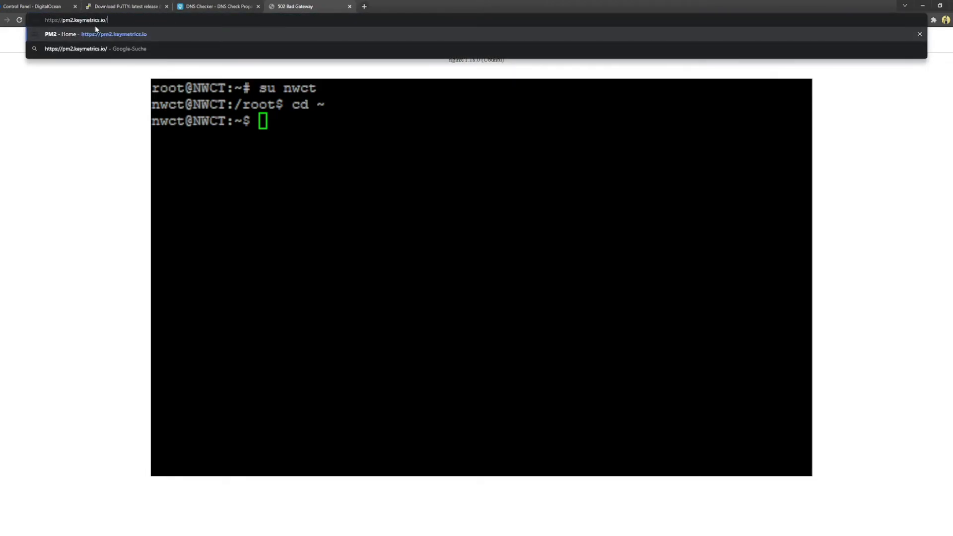
Step: Open pm2.keymetrics.io and install PM2 globally with npm install pm2 -g
key("Return")
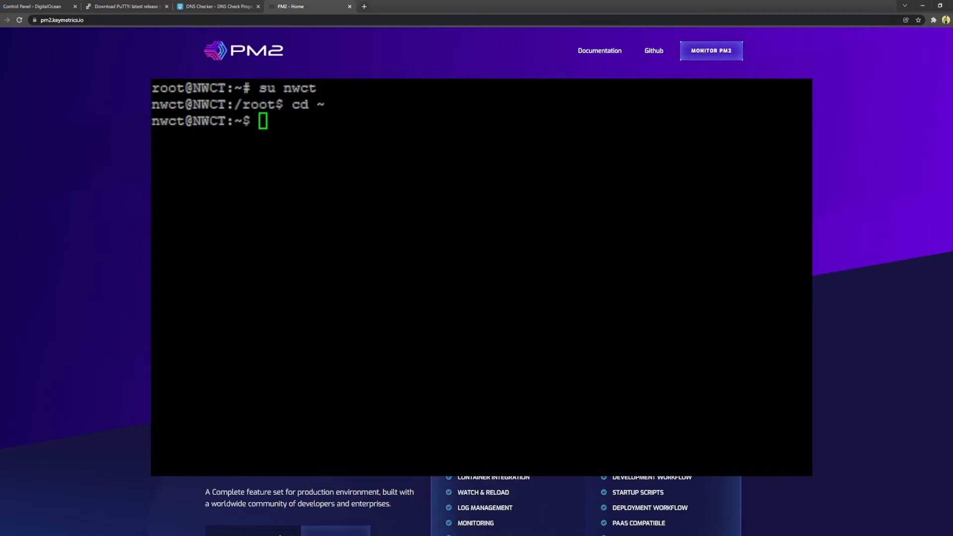
left_click(544, 183)
right_click(561, 160)
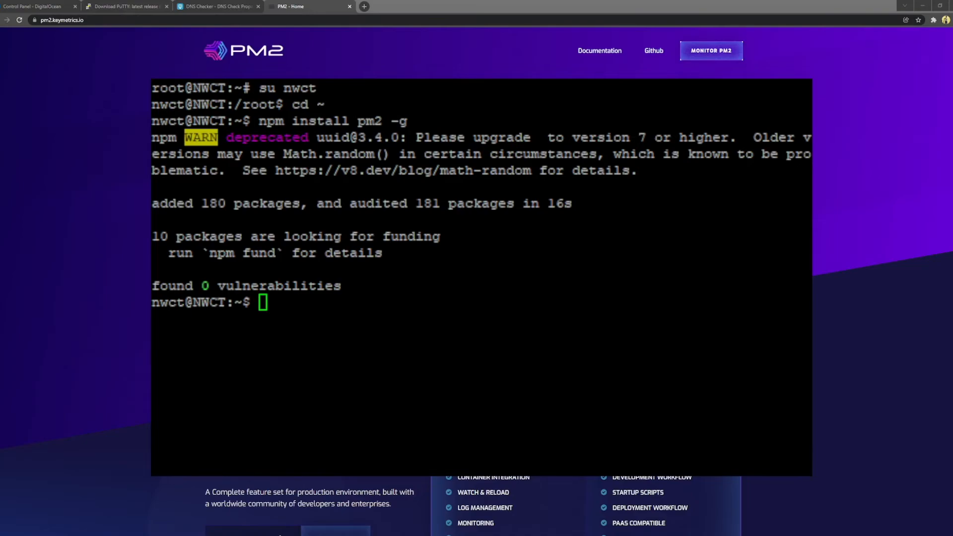
left_click(557, 256)
left_click(359, 331)
Step: Create nwct.config.js in /opt/nwct with nano and paste the PM2 module.exports block
type("pwd")
key("Return")
type("nano nwct.config.js")
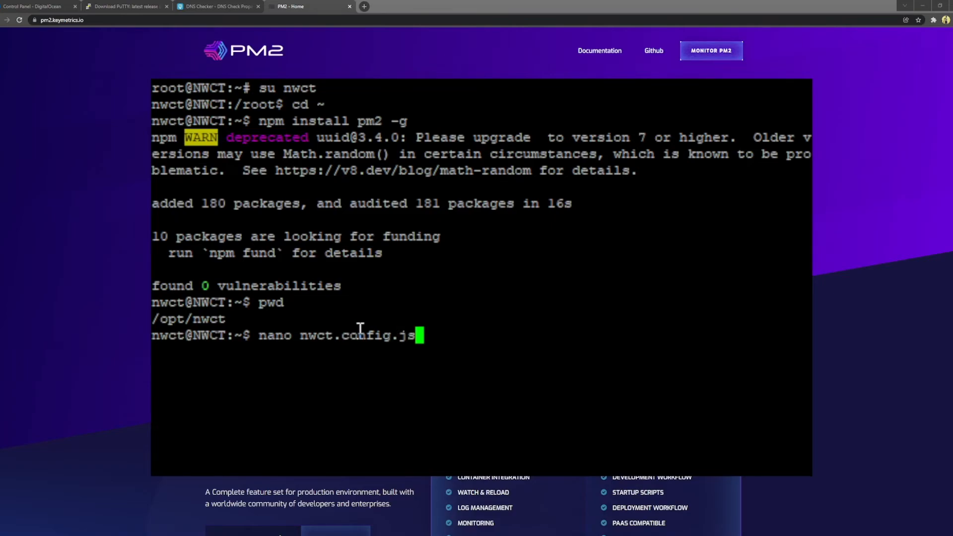
key("Return")
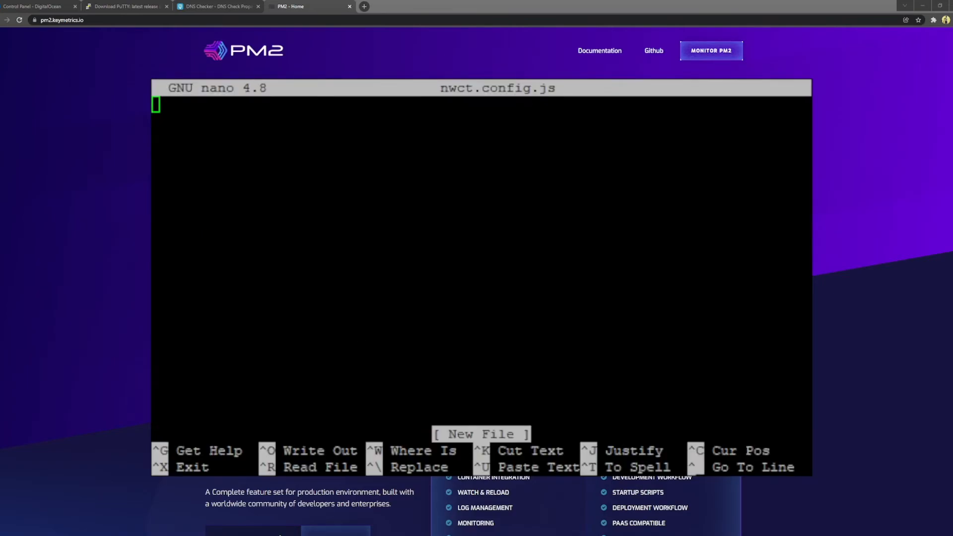
left_click(279, 205)
right_click(279, 205)
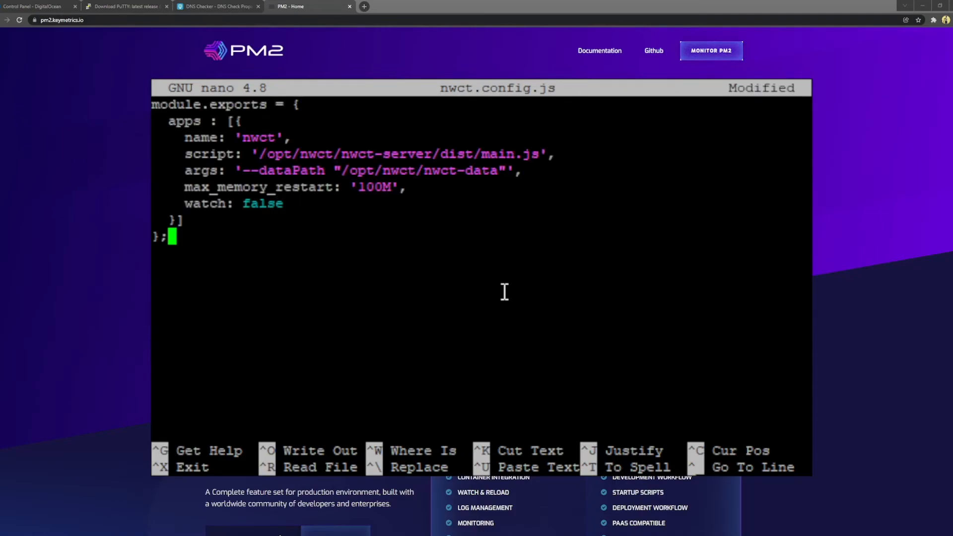
Step: Add a trailing '/' to the nwct-data path and save nwct.config.js
key("Up")
key("Up")
key("Up")
key("Up")
key("Up")
key("Up")
key("Right")
key("Right")
key("Right")
key("Right")
key("Right")
key("Right")
key("Right")
key("Right")
key("Right")
key("Right")
key("Right")
key("Right")
key("Right")
key("Left")
key("Left")
key("Left")
key("Right")
key("Right")
key("Right")
key("Down")
key("Down")
key("Up")
key("Left")
key("Right")
key("Right")
key("Right")
key("Right")
key("Right")
key("Right")
key("Right")
key("Right")
key("Right")
key("Right")
key("Right")
key("Right")
key("Right")
key("Right")
key("Right")
key("Right")
key("Right")
key("Right")
key("Right")
key("Right")
key("Right")
key("Right")
key("Right")
key("Down")
key("Left")
key("Left")
key("Left")
key("Left")
key("Left")
key("Left")
key("Left")
key("Left")
key("Left")
key("Left")
key("Left")
key("Left")
key("Left")
key("Left")
key("Left")
key("Left")
key("Left")
key("Left")
key("Left")
key("Left")
key("Right")
key("Right")
key("Right")
key("Right")
key("Right")
key("Right")
key("Right")
key("Right")
key("Right")
key("Right")
key("Right")
key("Right")
key("Right")
key("Right")
key("Right")
key("Right")
key("Right")
key("Right")
key("Right")
key("Right")
key("Right")
type("/")
key("Right")
key("Right")
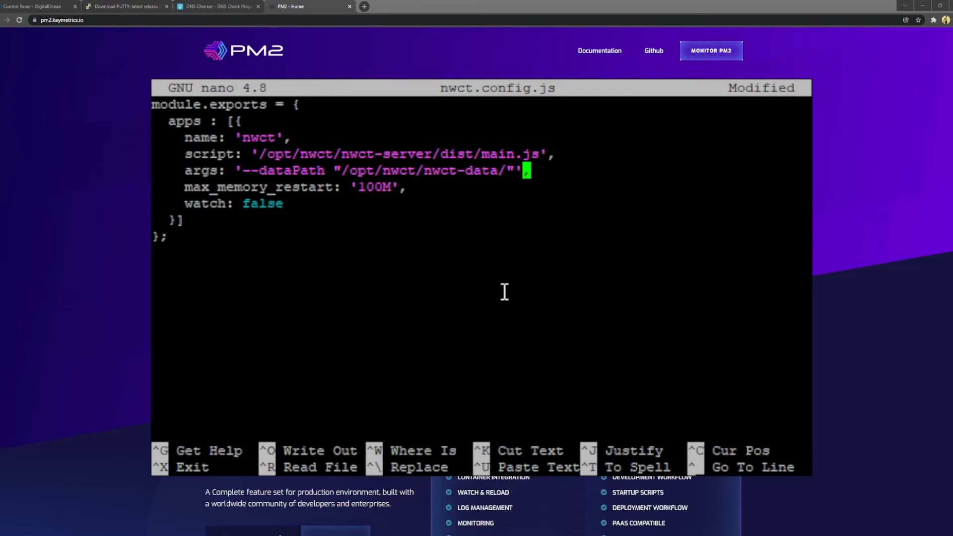
key("Down")
key("Down")
key("Up")
key("Left")
key("Left")
key("ctrl+x")
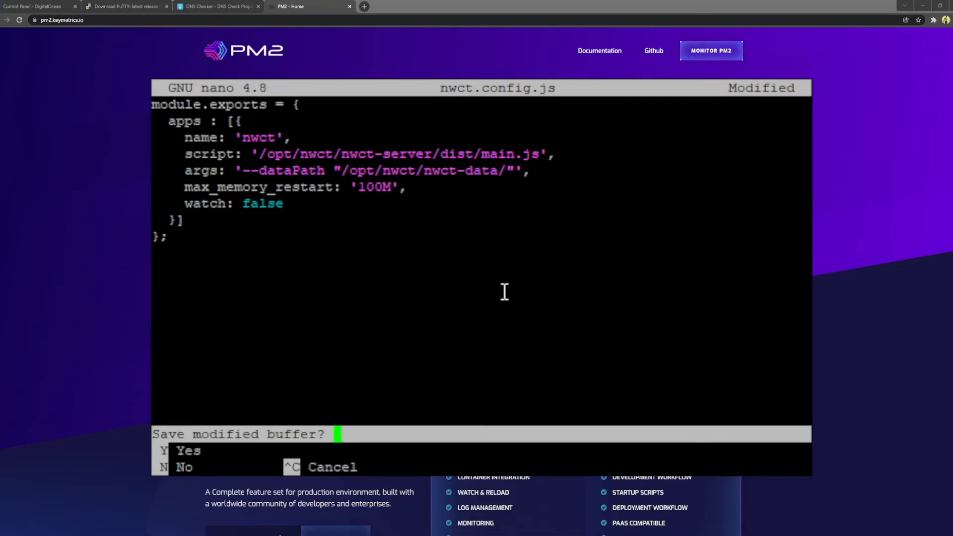
key("y")
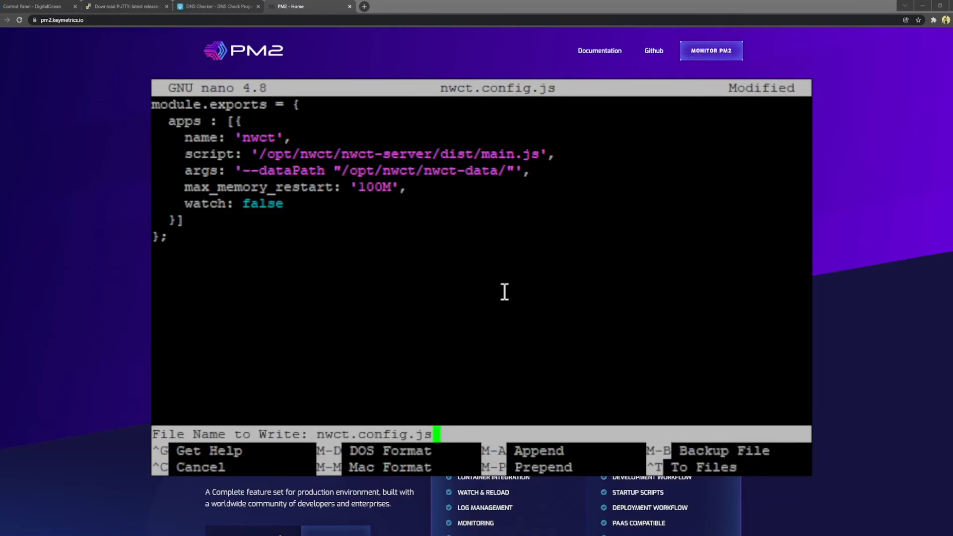
key("Return")
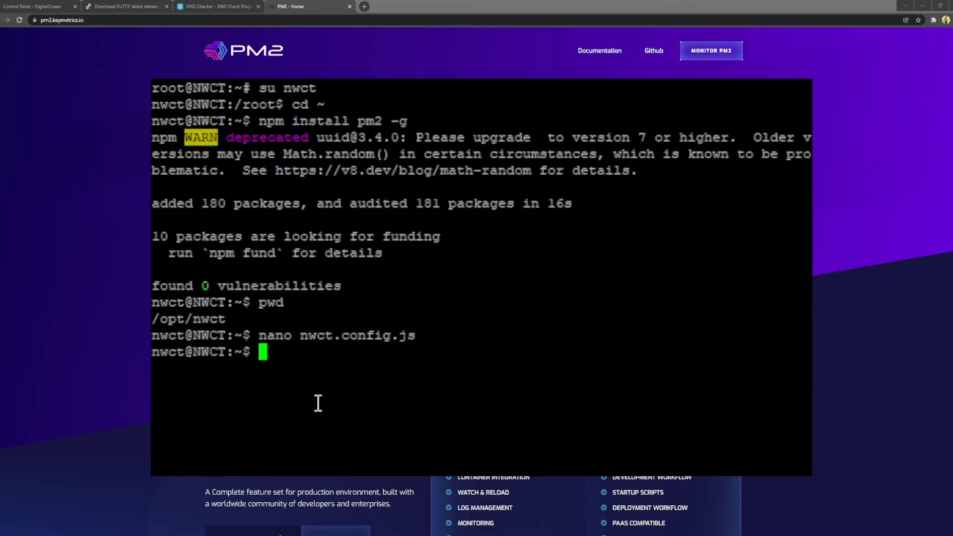
Step: Check the current directory and list the files in /opt/nwct
type("pwd")
key("Return")
type("ls")
key("Return")
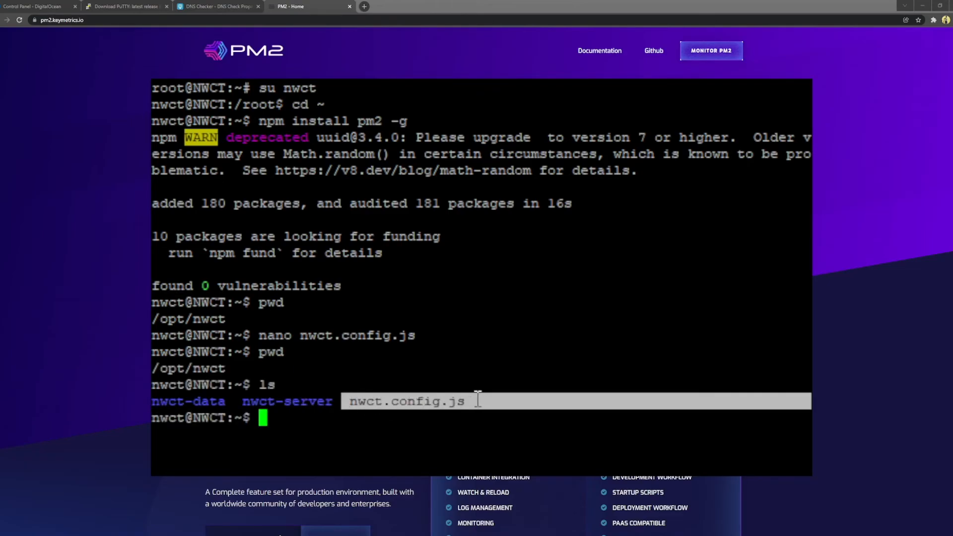
Step: Start the app with pm2 start nwct.config.js and open the pm2 monit process monitor
type("pm2 start nwct.co")
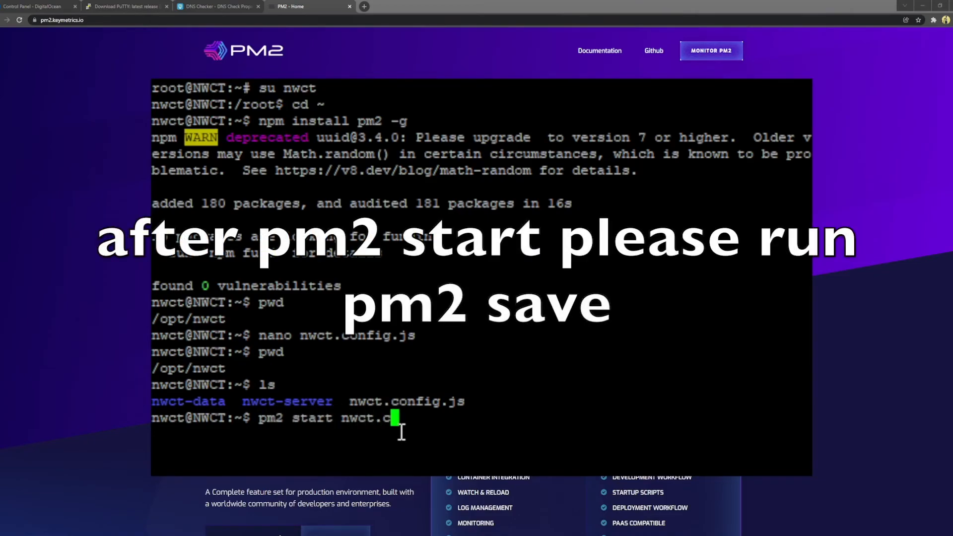
key("Tab")
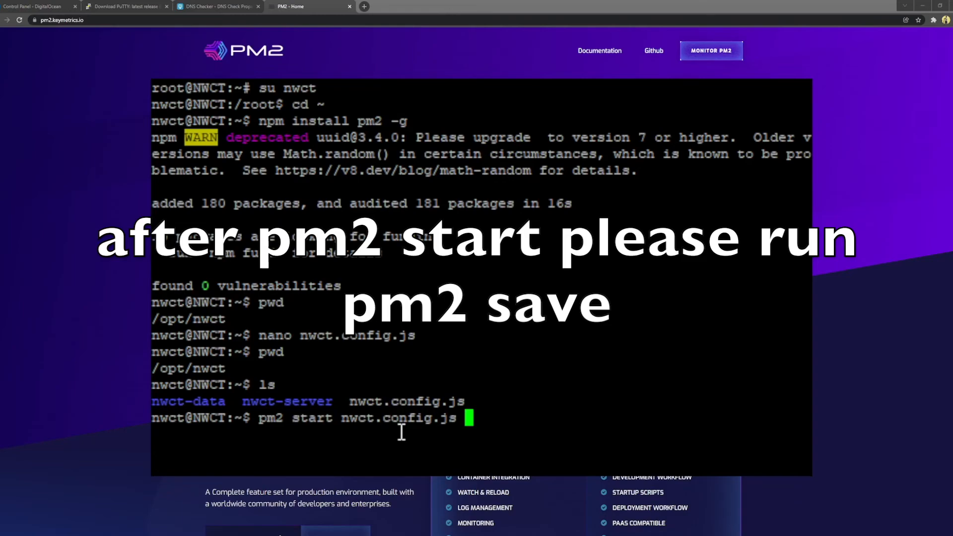
key("Return")
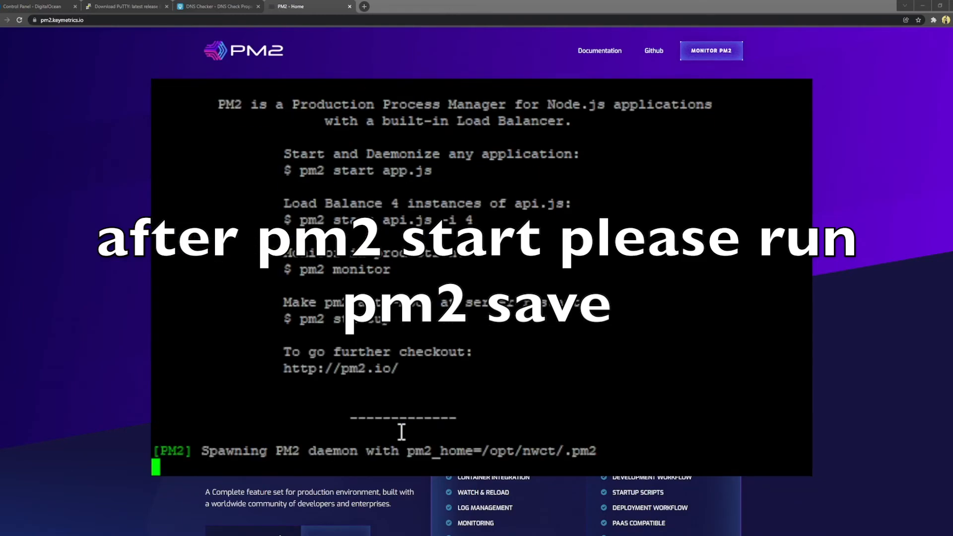
type("pm2")
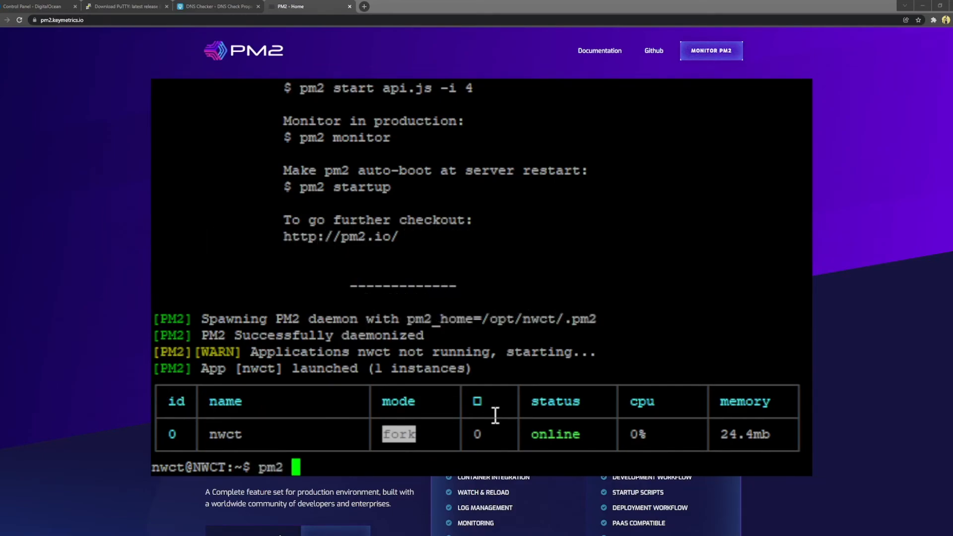
type(" monit")
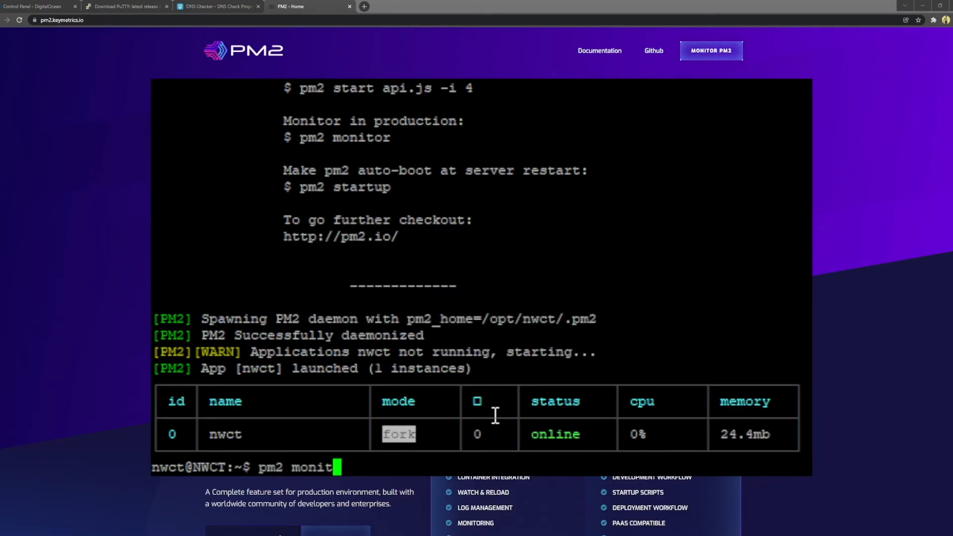
key("Return")
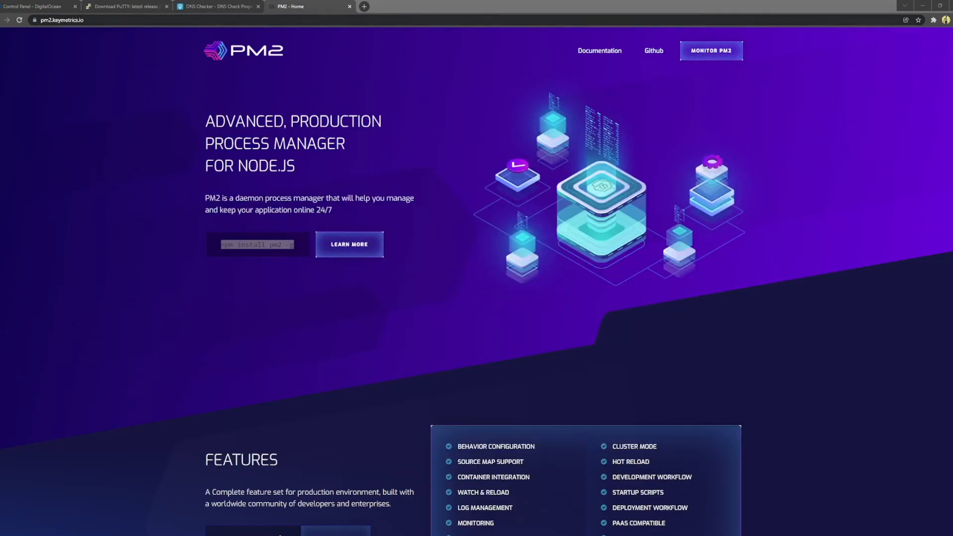
Step: Reload the site and create a Starstone Barrows expedition with the Damage role
left_click(1, 20)
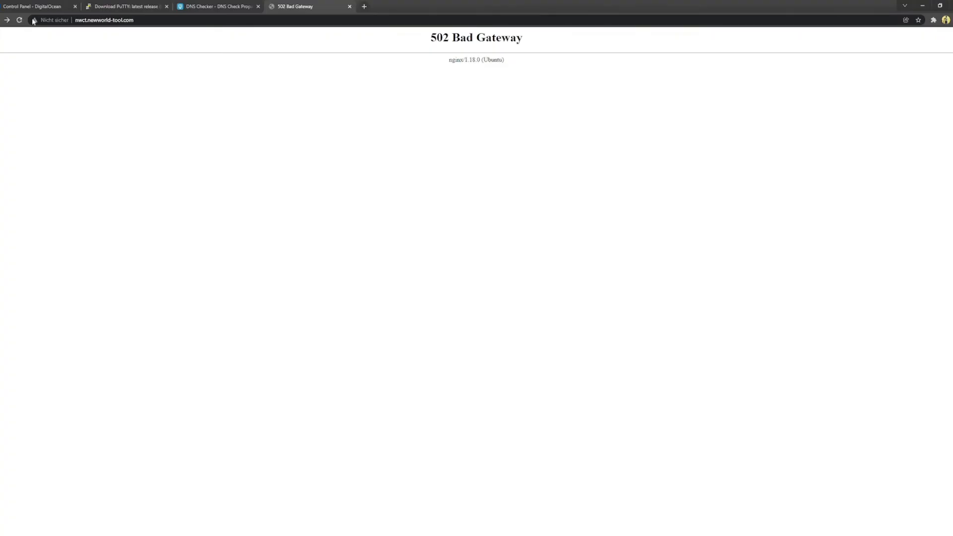
left_click(175, 20)
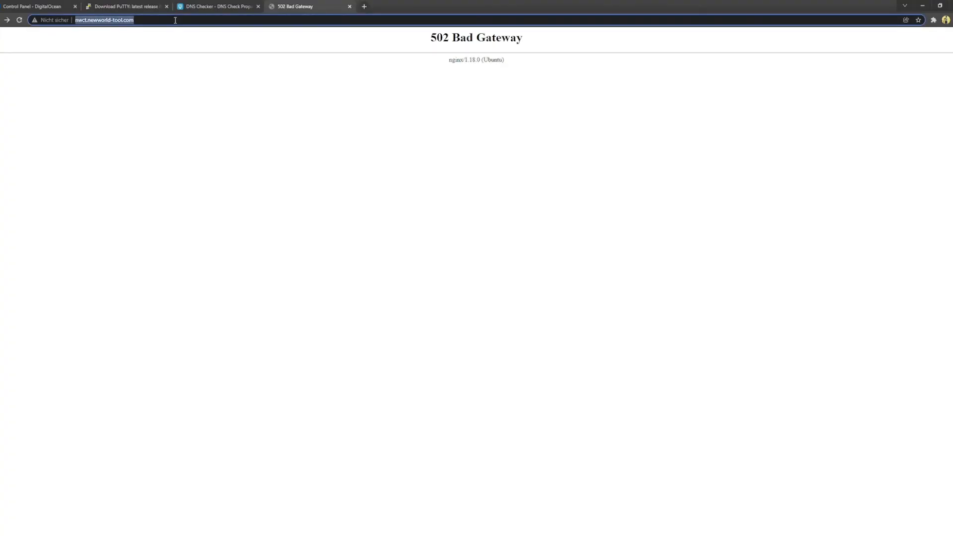
key("Return")
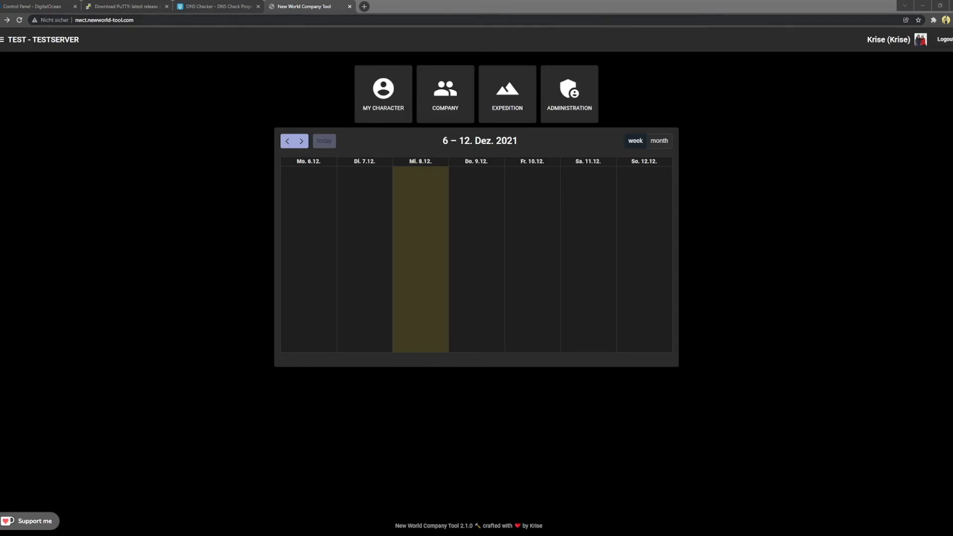
left_click(504, 105)
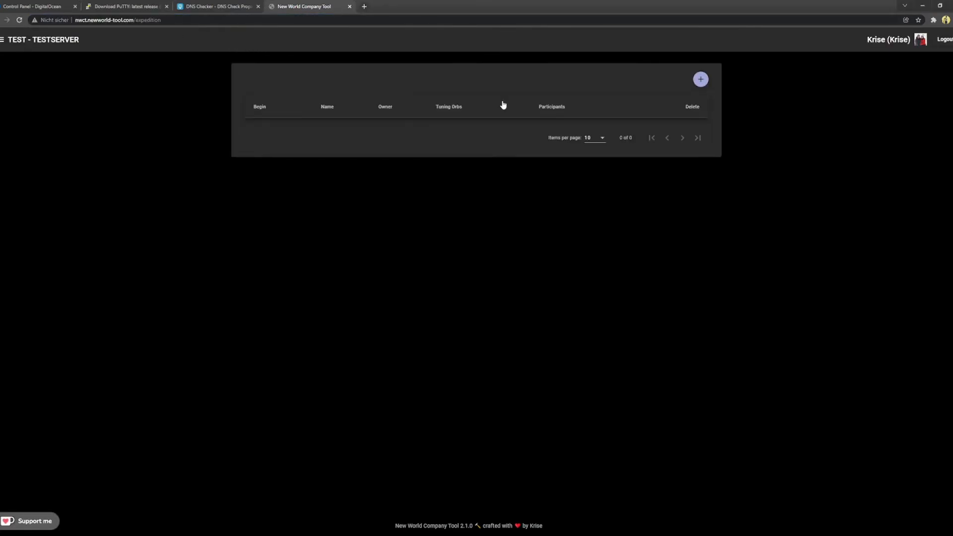
left_click(701, 80)
left_click(453, 278)
left_click(459, 296)
left_click(466, 307)
left_click(467, 325)
left_click(506, 346)
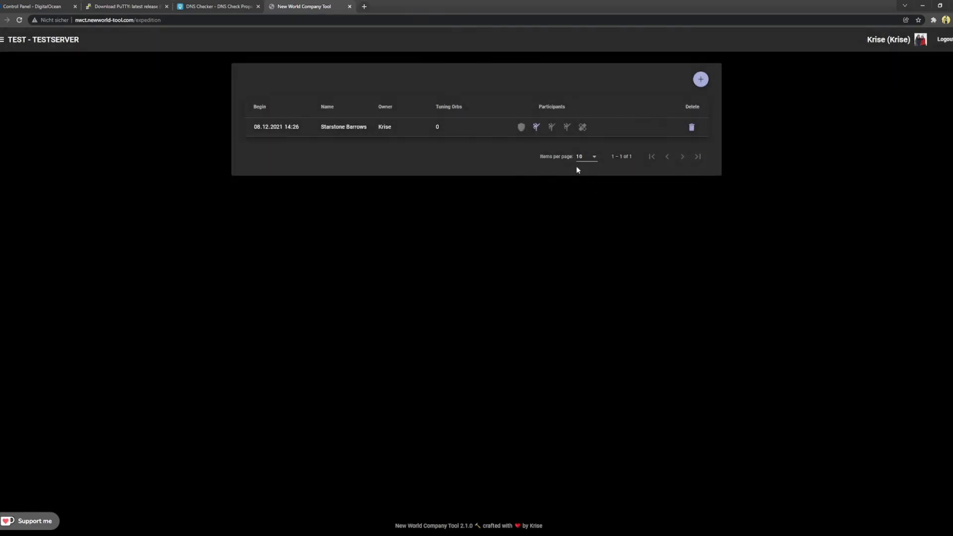
Step: Join the expedition as DAMAGE, then check the home calendar and Administration page
left_click(536, 130)
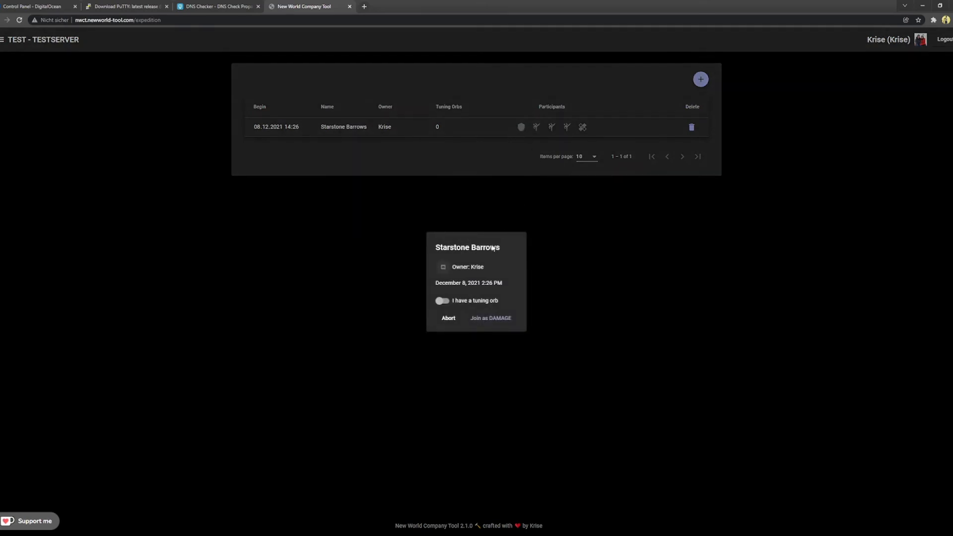
left_click(496, 318)
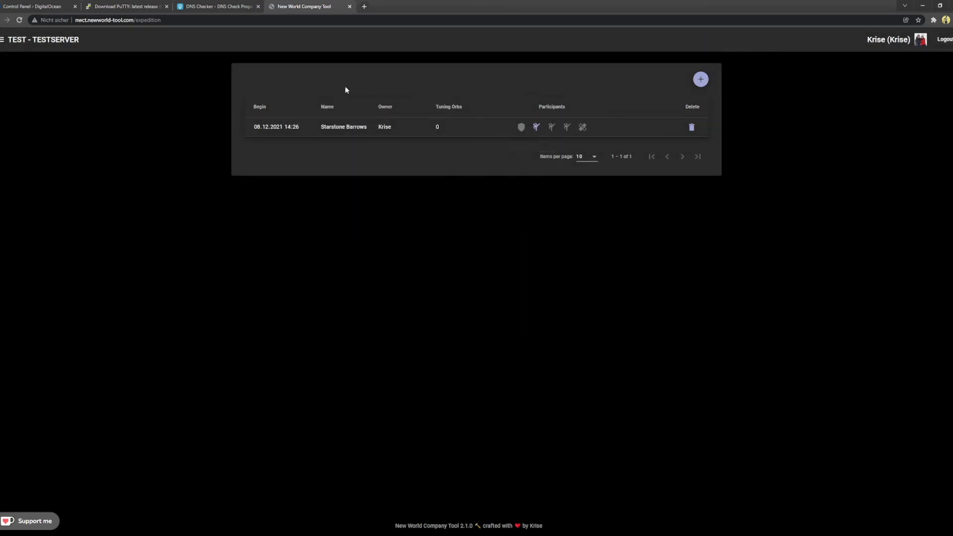
left_click(74, 44)
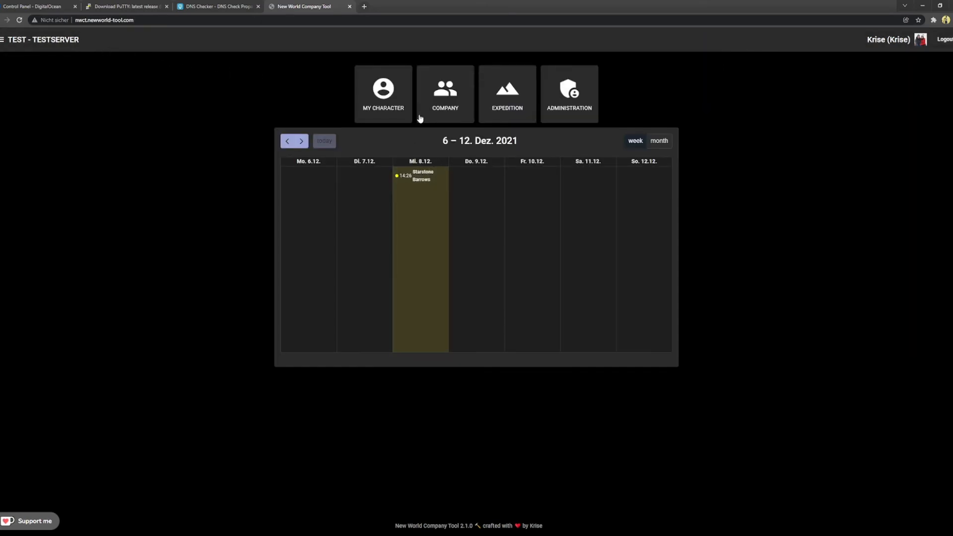
left_click(567, 94)
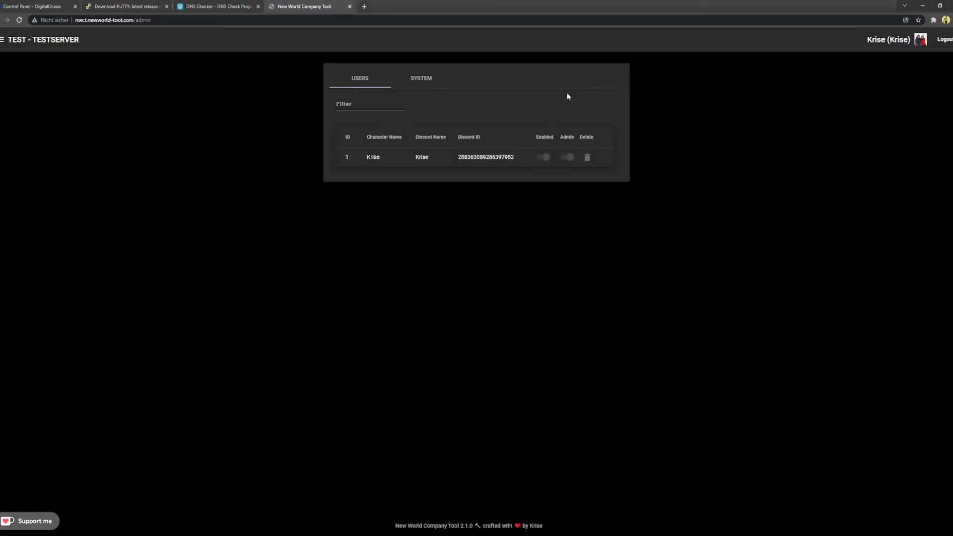
left_click(67, 40)
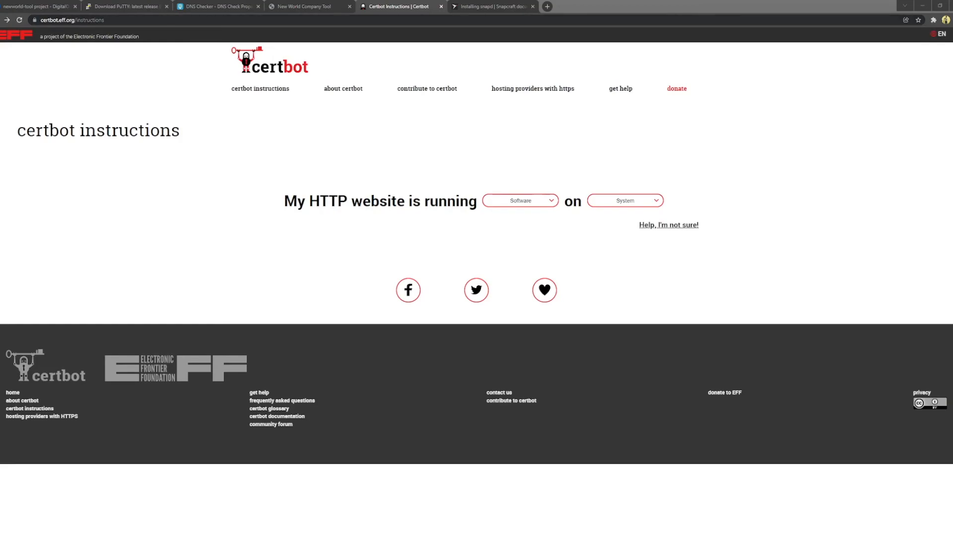
Step: Set Certbot's instructions to Nginx software on Ubuntu 20
left_click(132, 19)
left_click(443, 104)
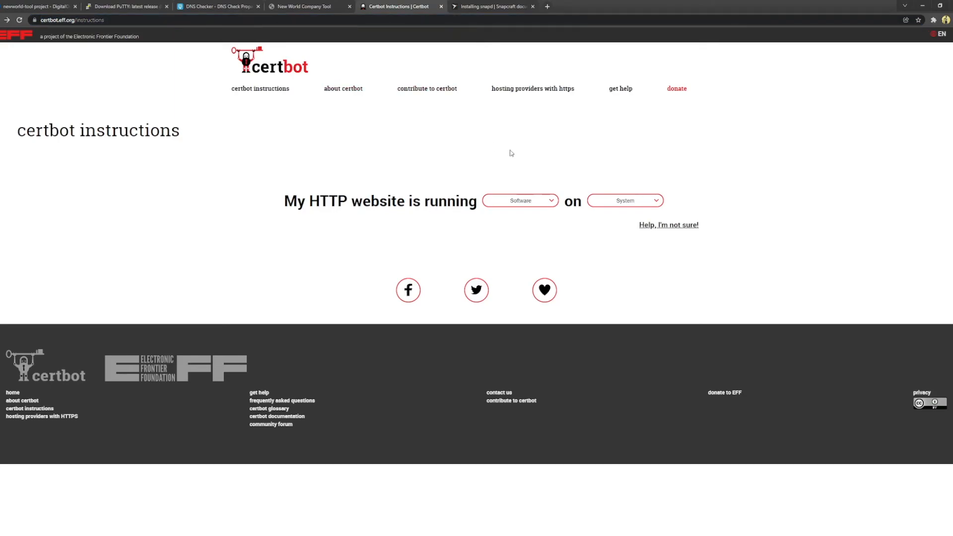
left_click(536, 226)
left_click(644, 205)
left_click(635, 291)
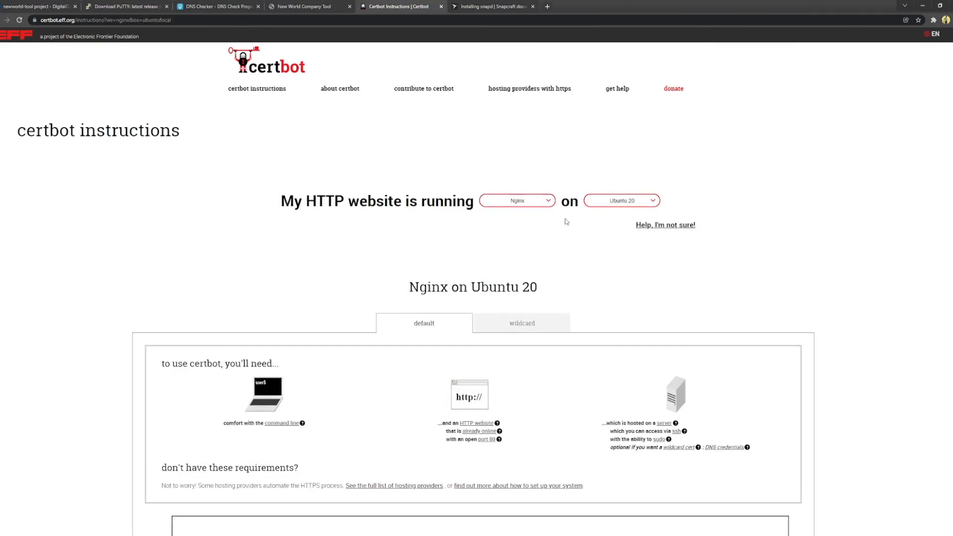
Step: Scroll to step 3 and select 'sudo snap install core; sudo snap refresh core'
scroll(509, 251, "down", 6)
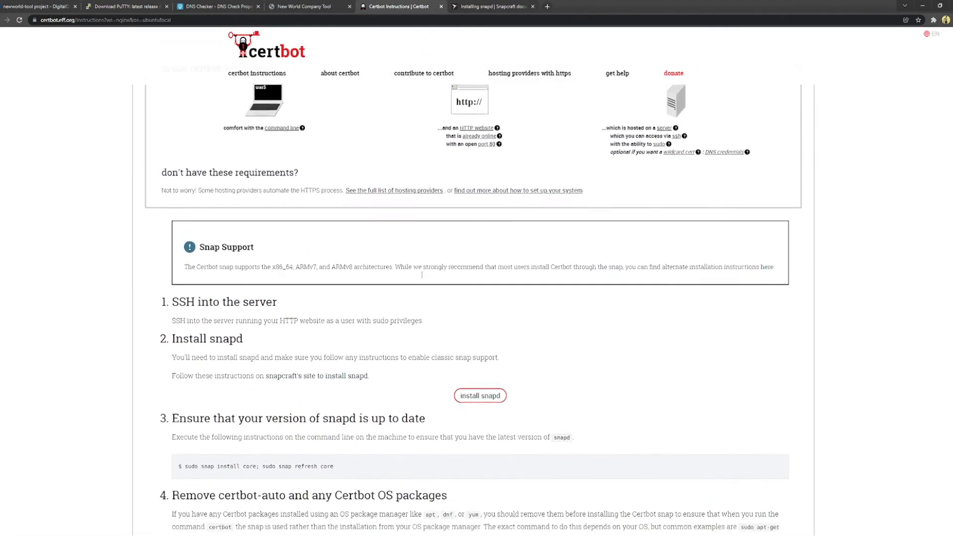
scroll(422, 274, "down", 1)
scroll(306, 357, "down", 1)
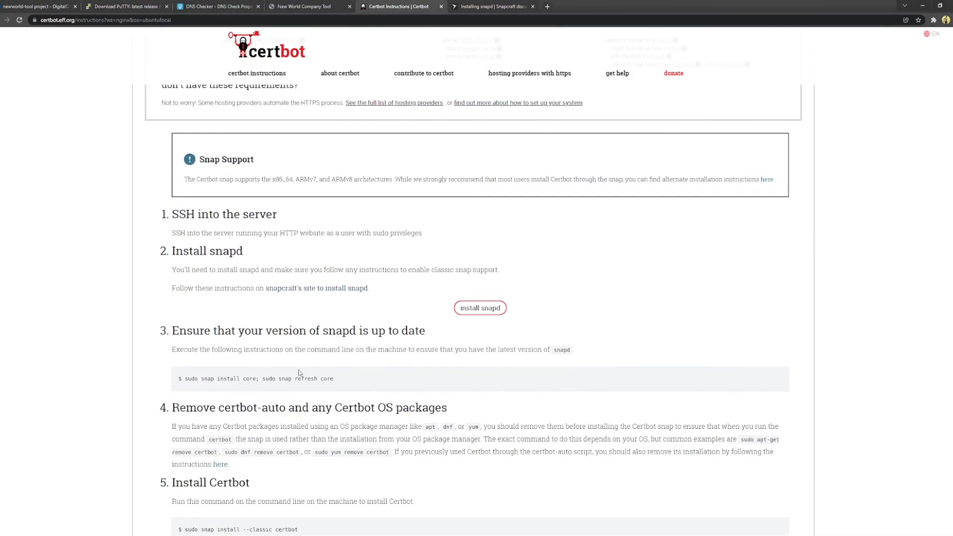
scroll(308, 344, "down", 1)
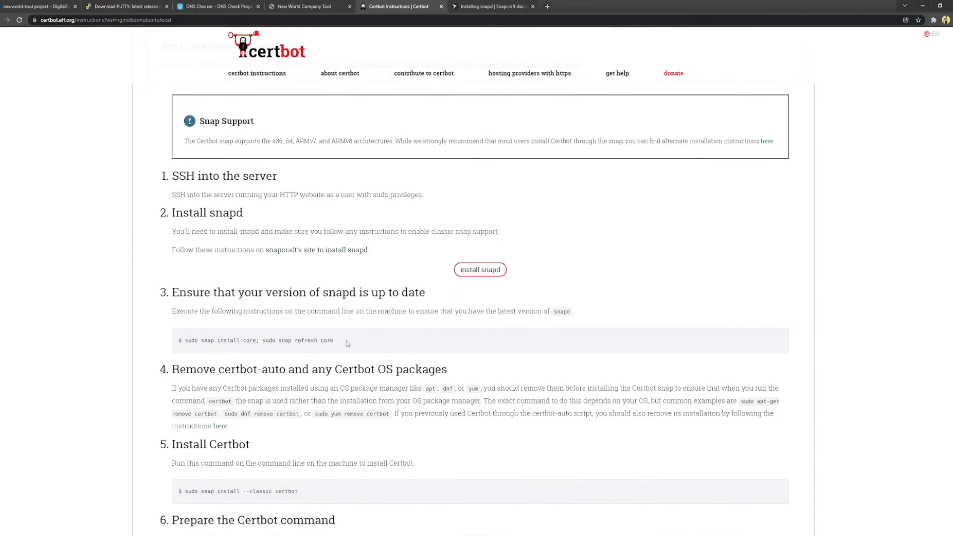
left_click_drag(347, 340, 183, 342)
key("ctrl+c")
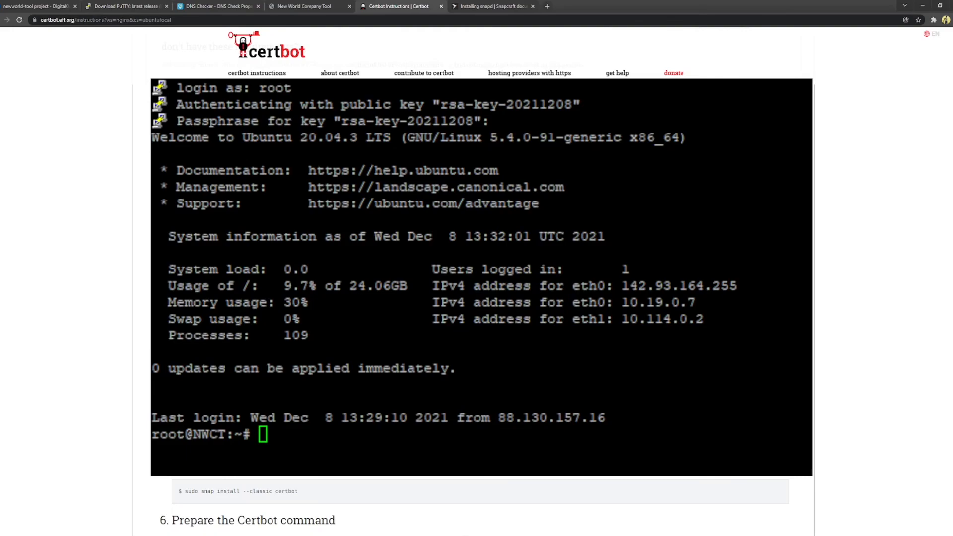
Step: Install and refresh snap core, then install Certbot with 'sudo snap install --classic certbot'
left_click(492, 232)
right_click(308, 435)
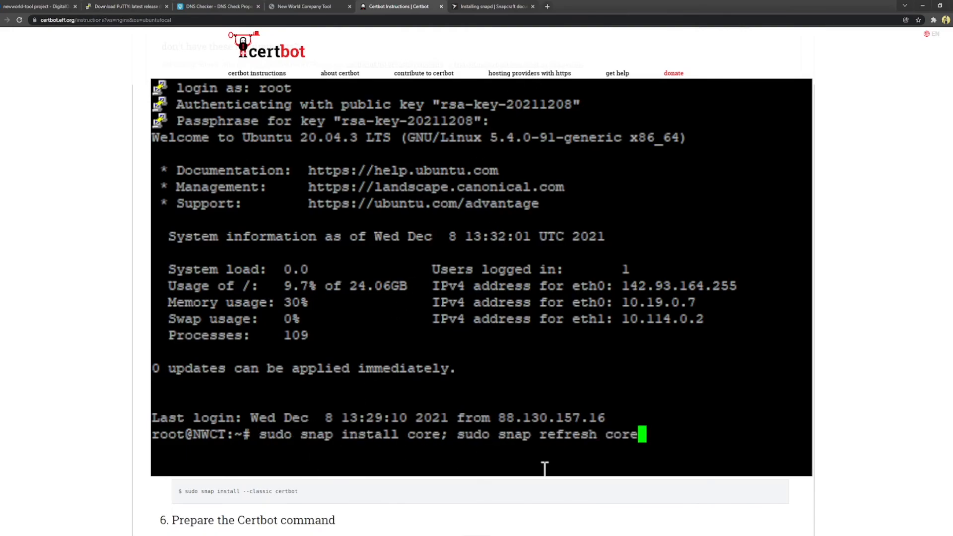
key("Return")
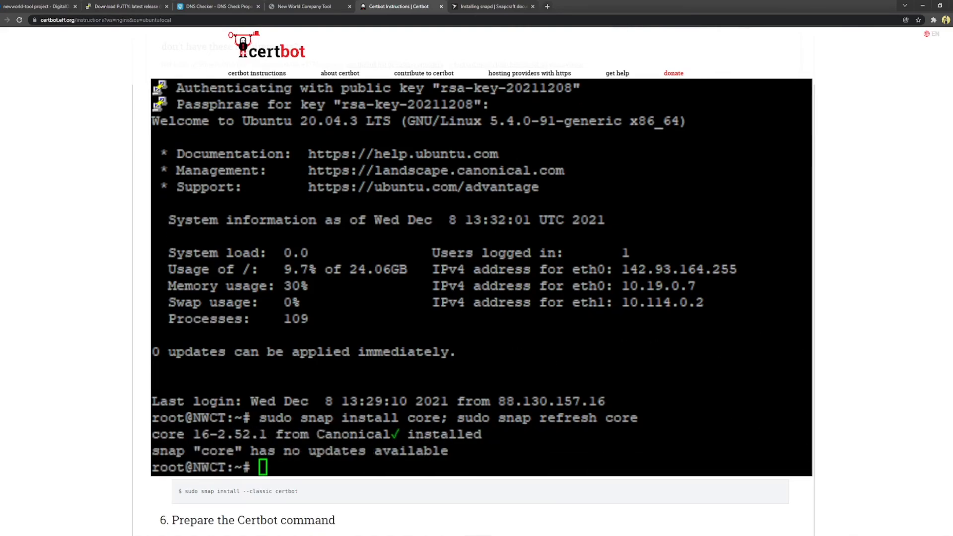
scroll(480, 506, "down", 2)
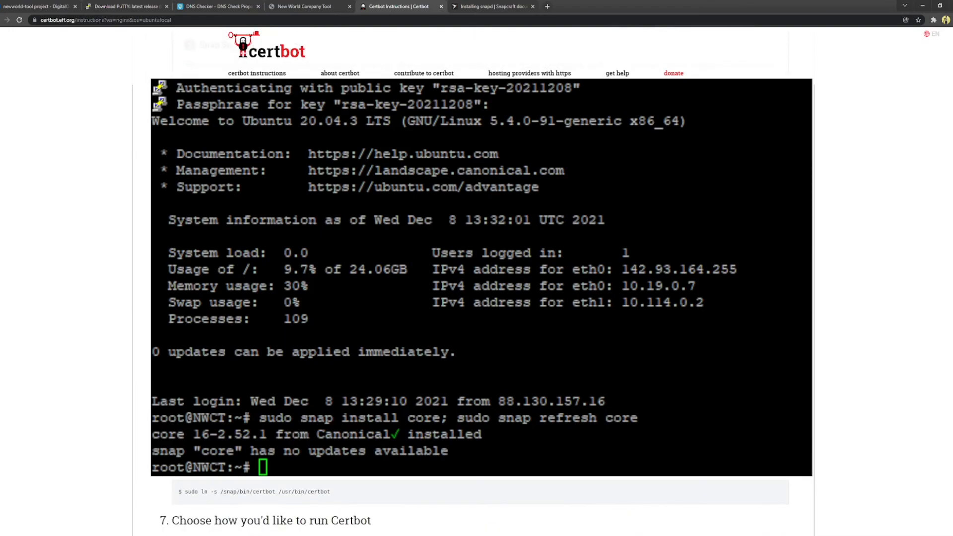
scroll(481, 505, "down", 1)
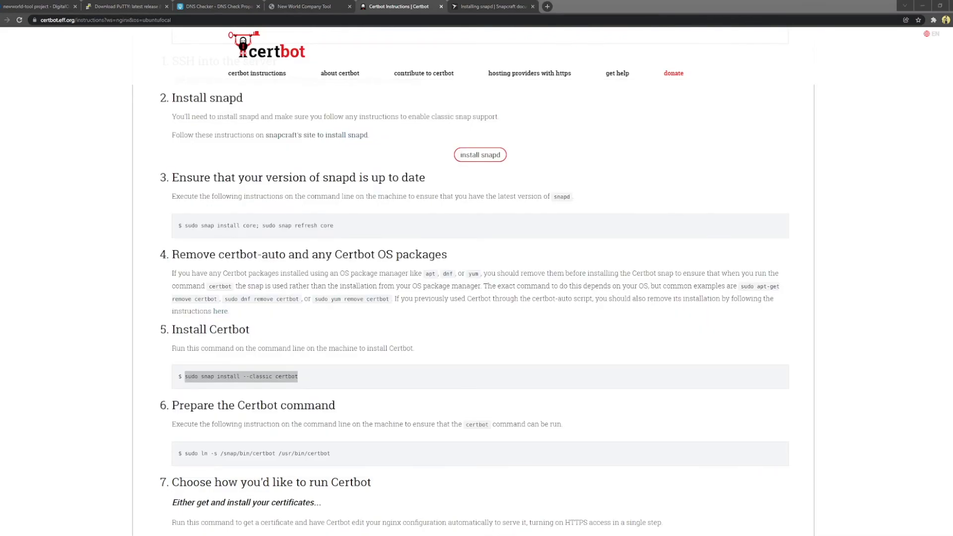
left_click_drag(319, 376, 181, 383)
key("ctrl+c")
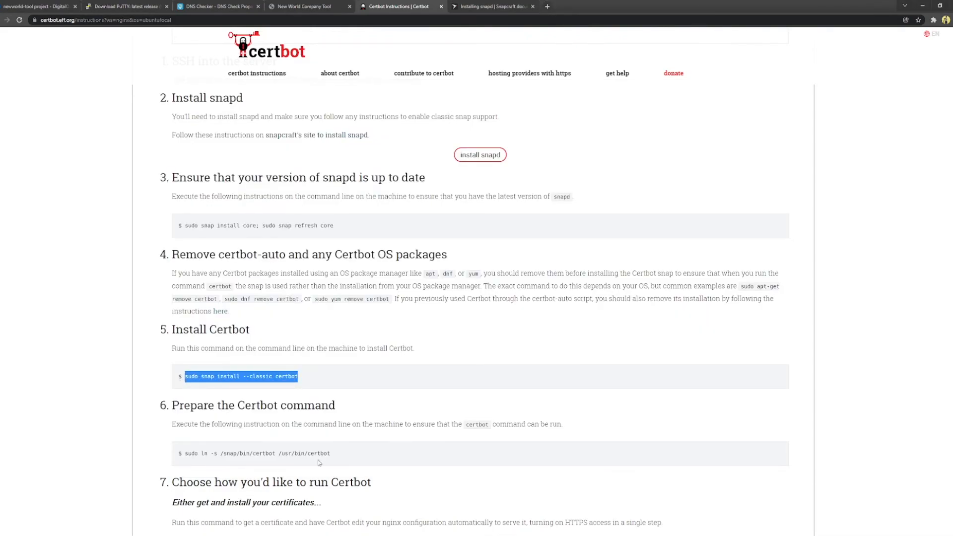
key("alt+Tab")
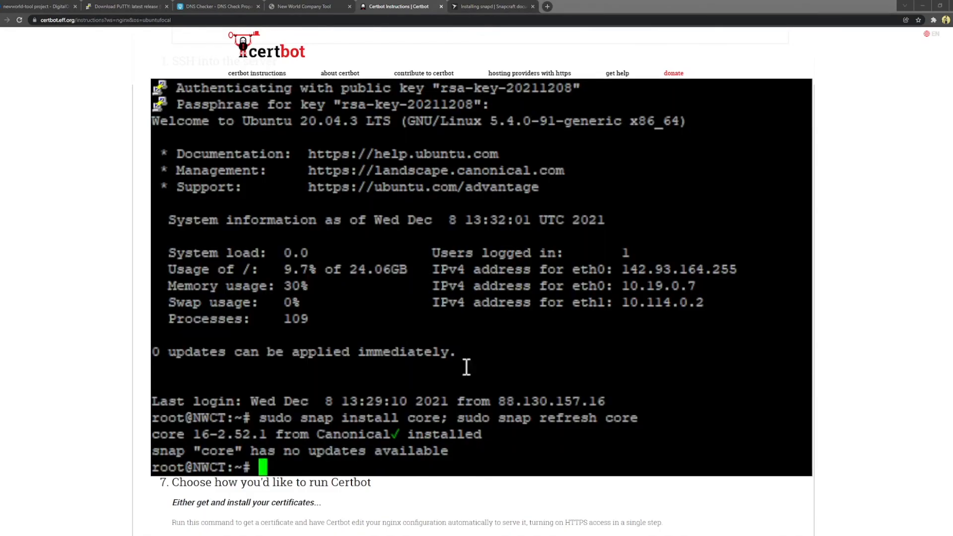
right_click(558, 311)
key("Return")
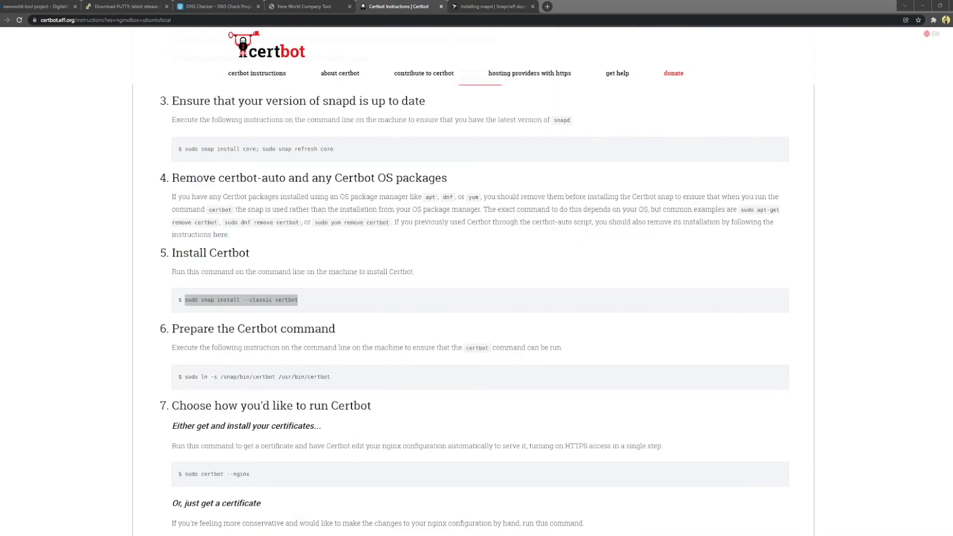
Step: Link Certbot into the path with 'sudo ln -s /snap/bin/certbot /usr/bin/certbot'
left_click_drag(358, 380, 179, 381)
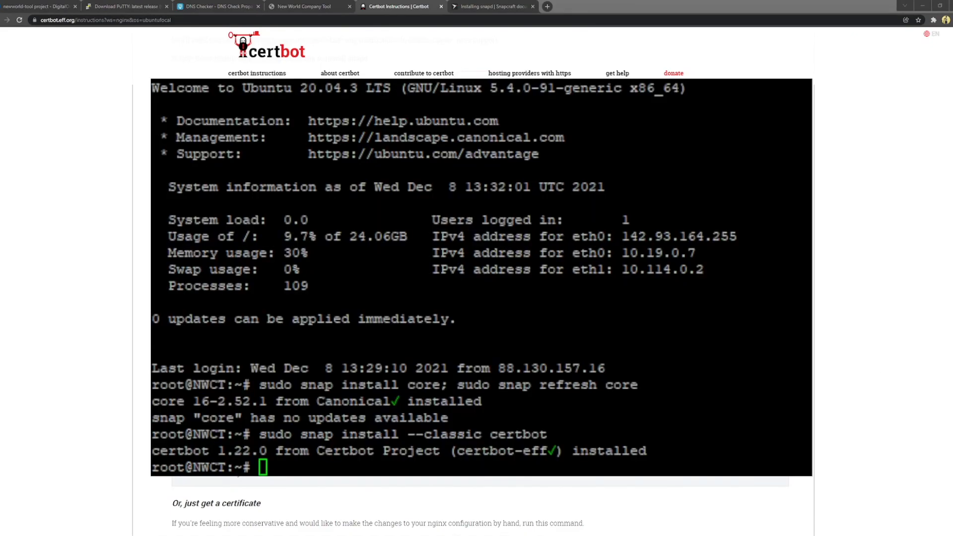
right_click(489, 385)
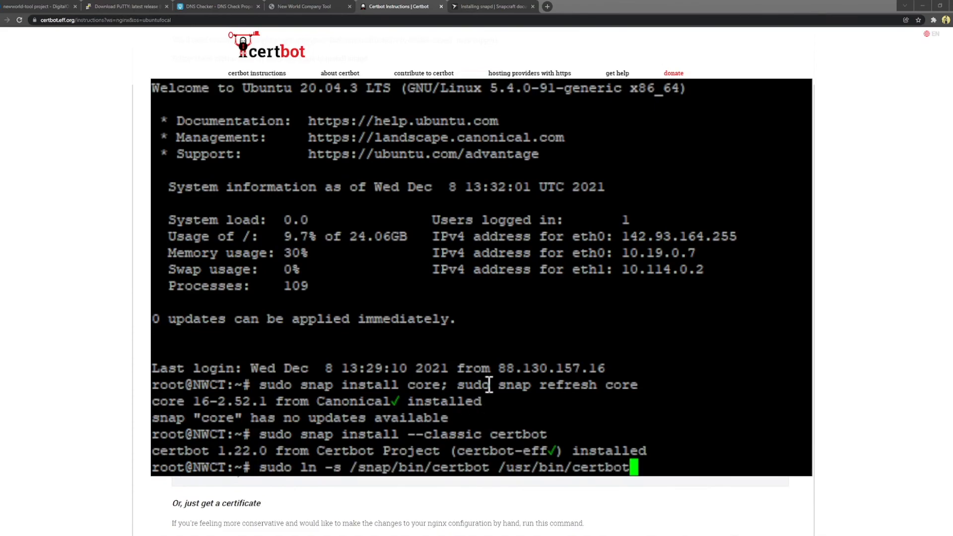
key("Return")
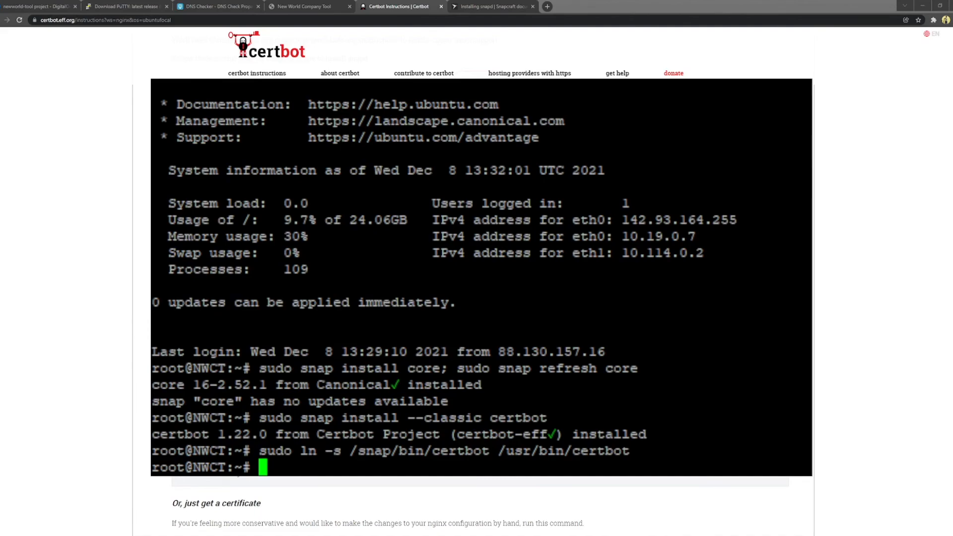
Step: Run 'sudo certbot --nginx' on the server
key("alt+Tab")
scroll(477, 298, "down", 5)
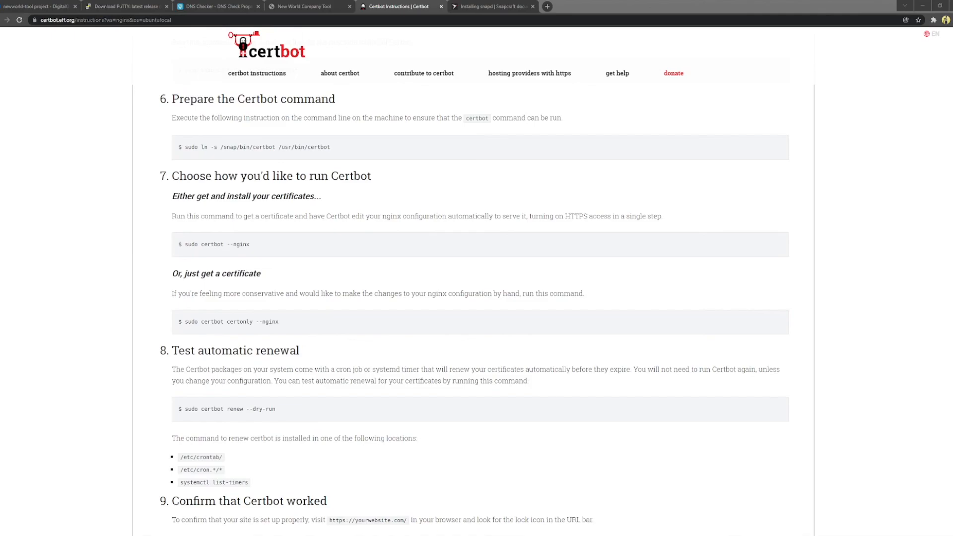
left_click_drag(250, 244, 183, 248)
key("ctrl+c")
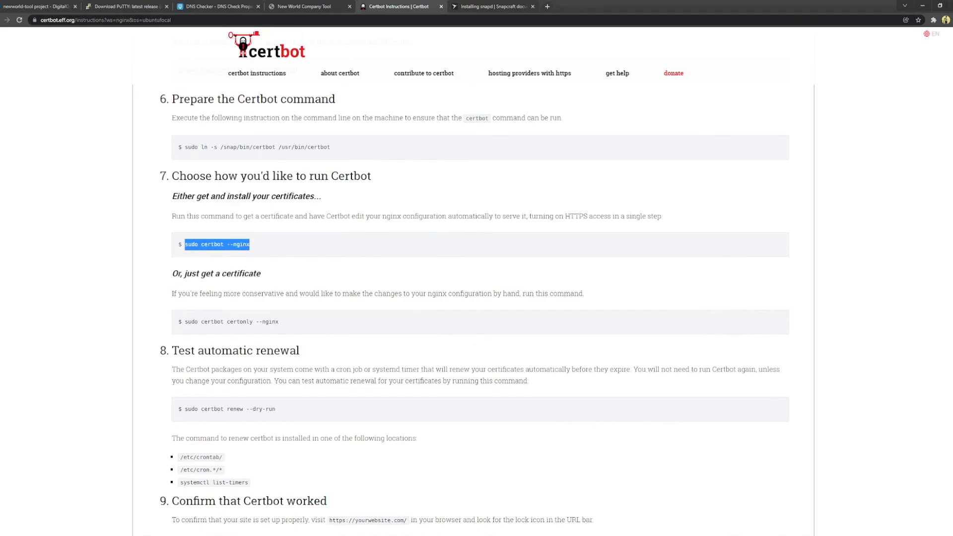
key("alt+Tab")
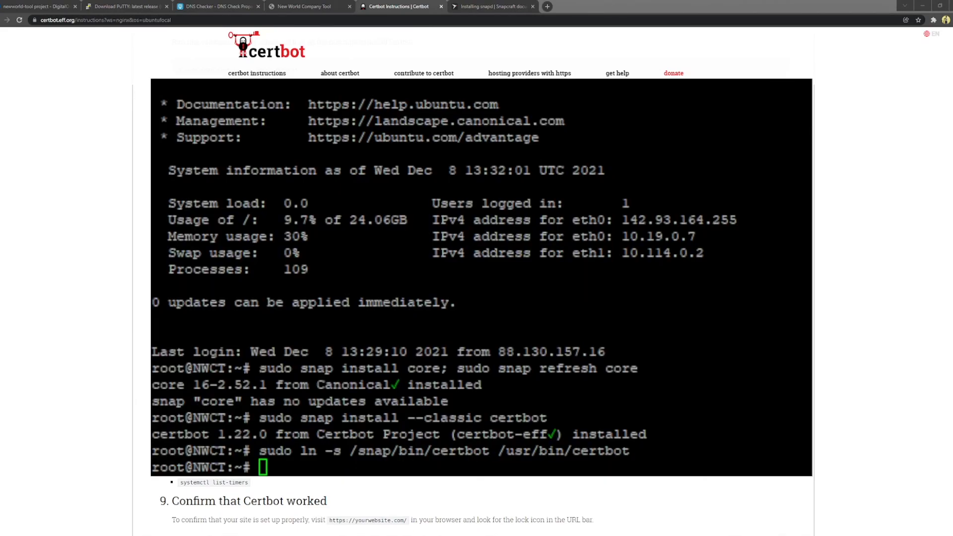
right_click(462, 357)
key("Return")
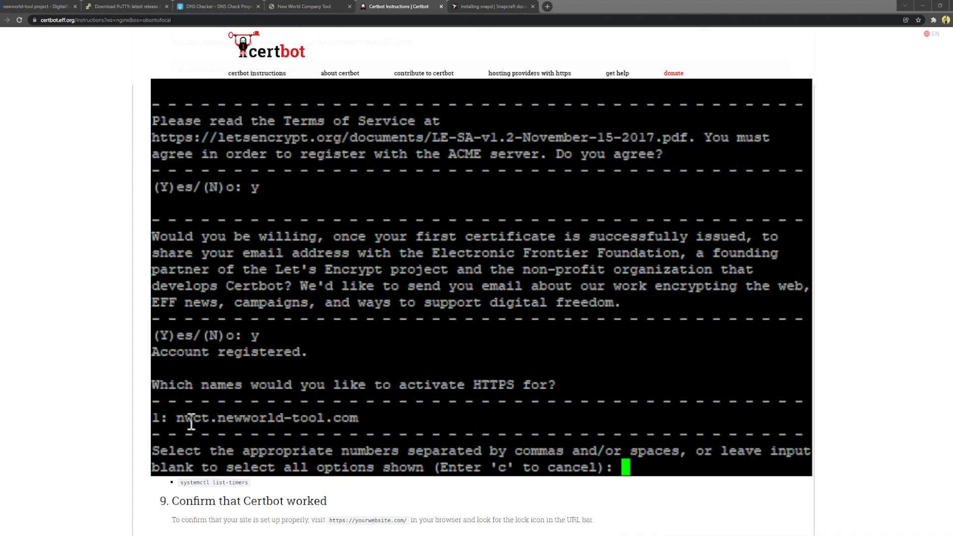
Step: Highlight the nwct.newworld-tool.com domain line in Certbot's prompt, then clear the selection
left_click_drag(168, 419, 363, 420)
left_click(362, 417)
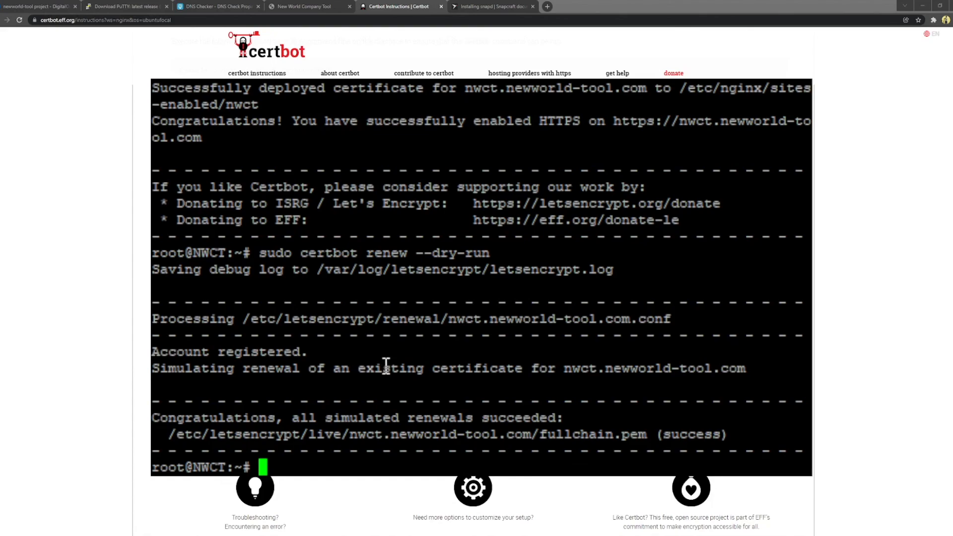
Step: As user nwct, open ~/nwct-data/config.json in nano
type("su nwct")
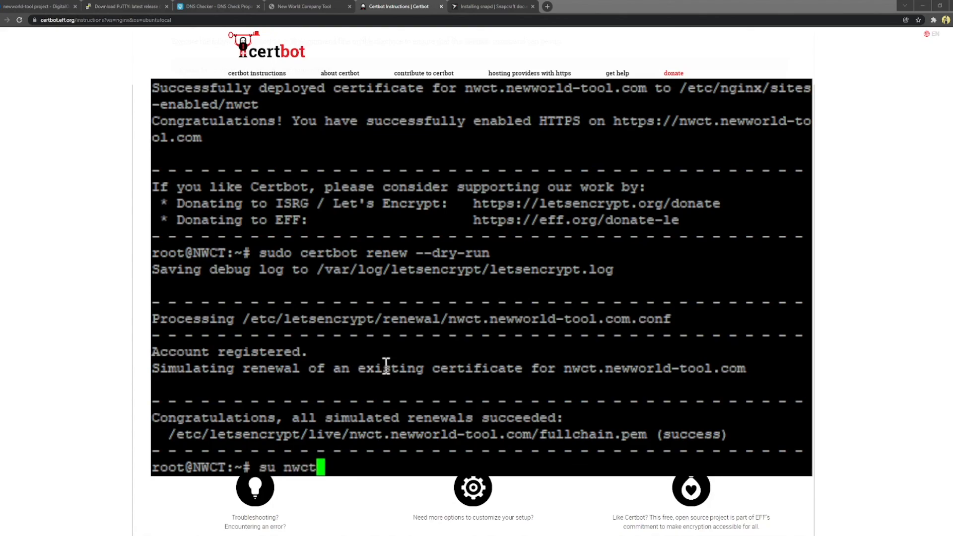
key("Return")
type("cd ~")
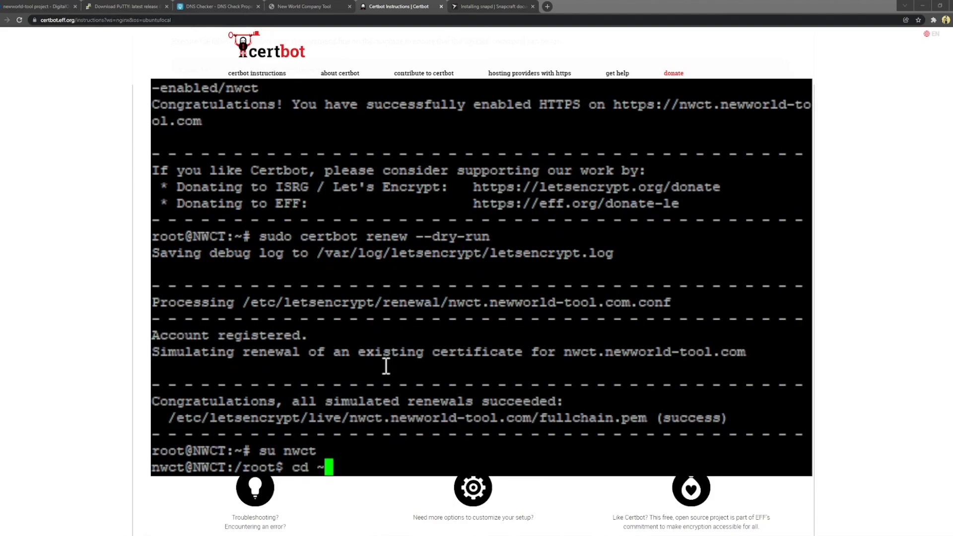
key("Return")
type("cd ")
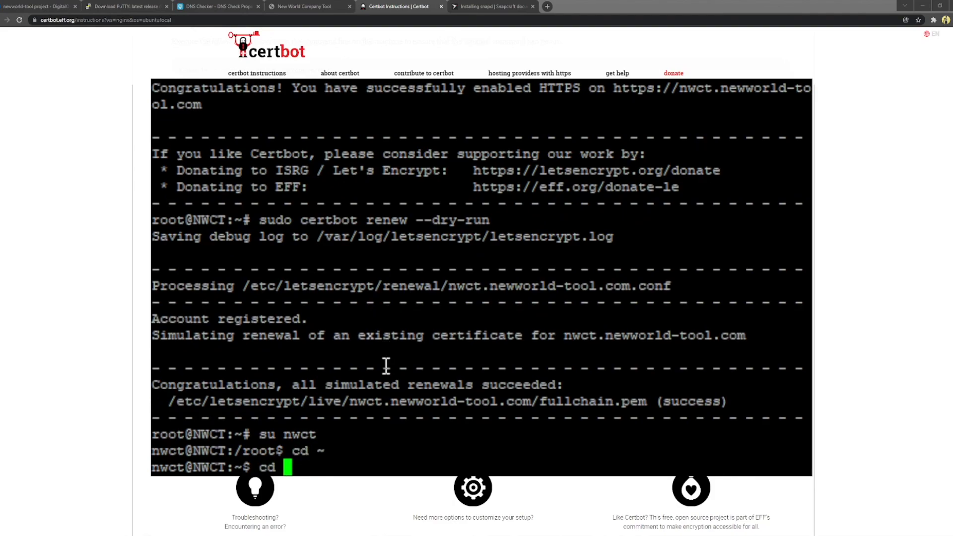
type("nwct-da")
key("Tab")
key("Return")
type("nano con")
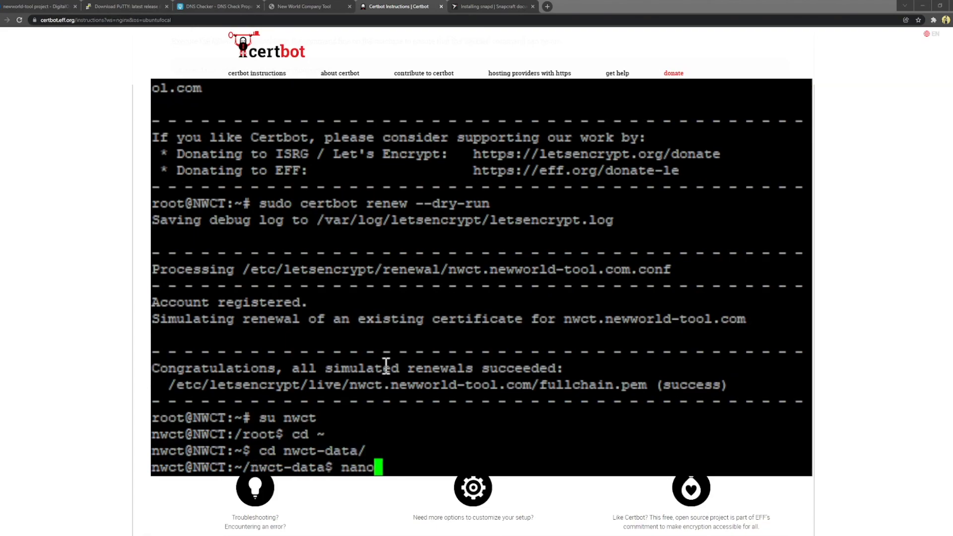
key("Tab")
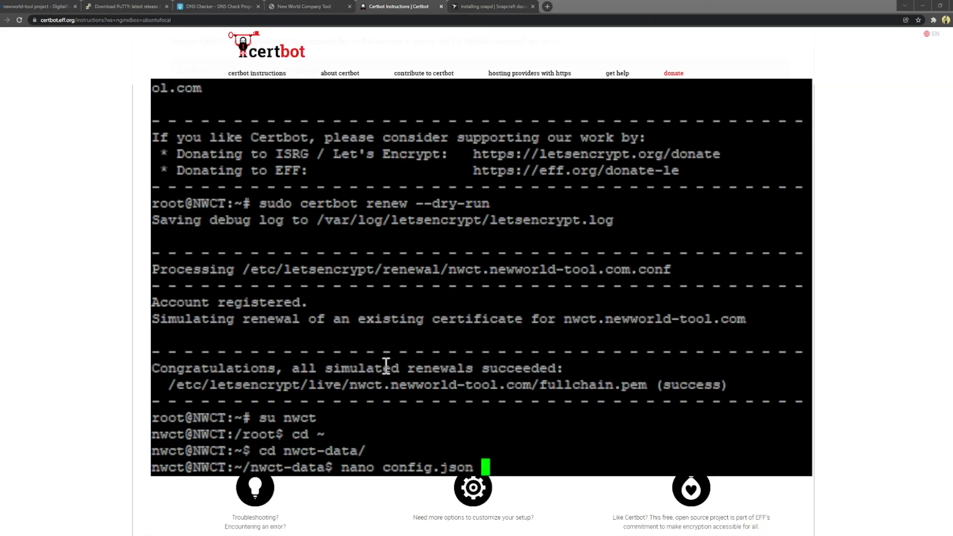
key("Return")
Step: Change BASE_URL from http to https and save config.json
key("Down")
key("Down")
key("Down")
key("Down")
key("Down")
key("Right")
key("Right")
key("Right")
key("Right")
key("Right")
key("Right")
key("Right")
key("Right")
key("Right")
key("Right")
key("Right")
key("Right")
key("Right")
key("Right")
key("Right")
key("Right")
key("Right")
key("Right")
key("Right")
type("s")
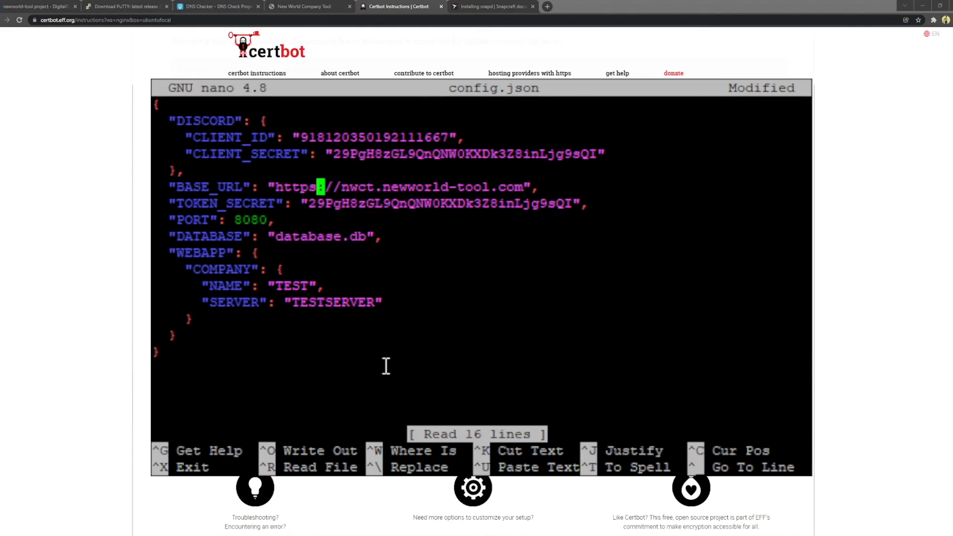
key("ctrl+x")
key("y")
key("Return")
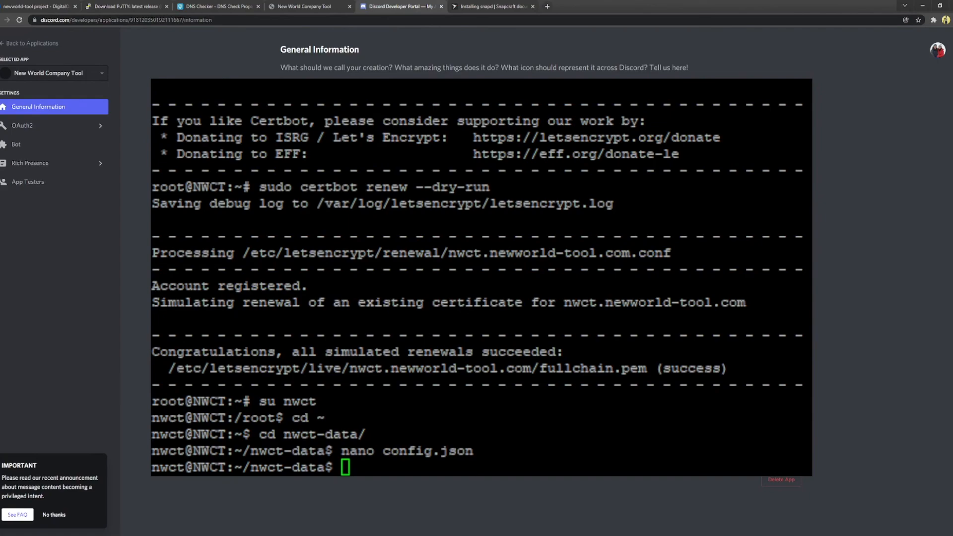
left_click(75, 125)
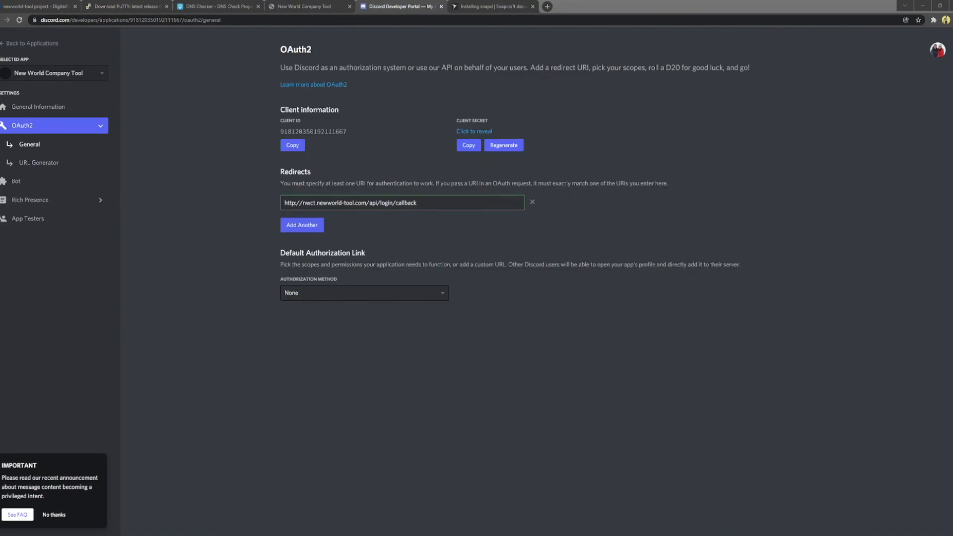
left_click(296, 203)
type("s")
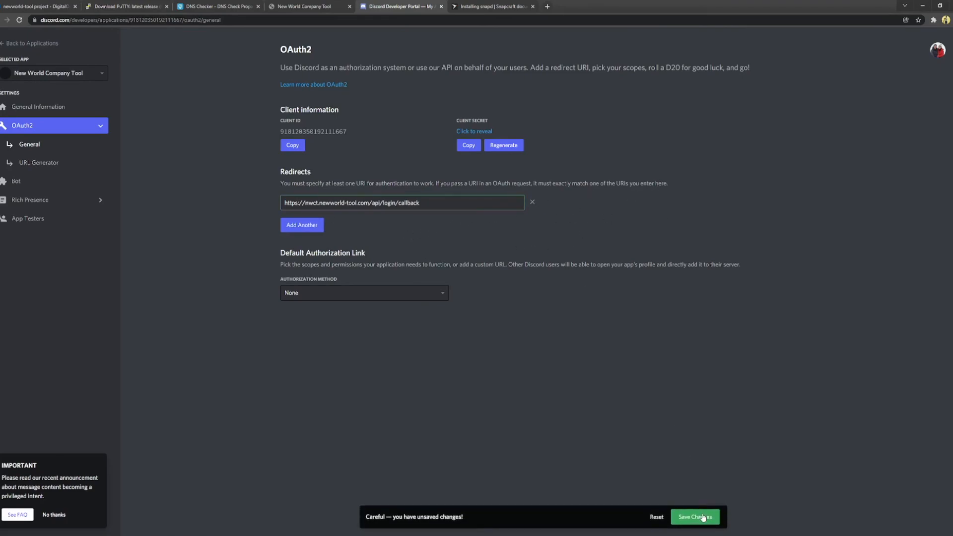
left_click(702, 516)
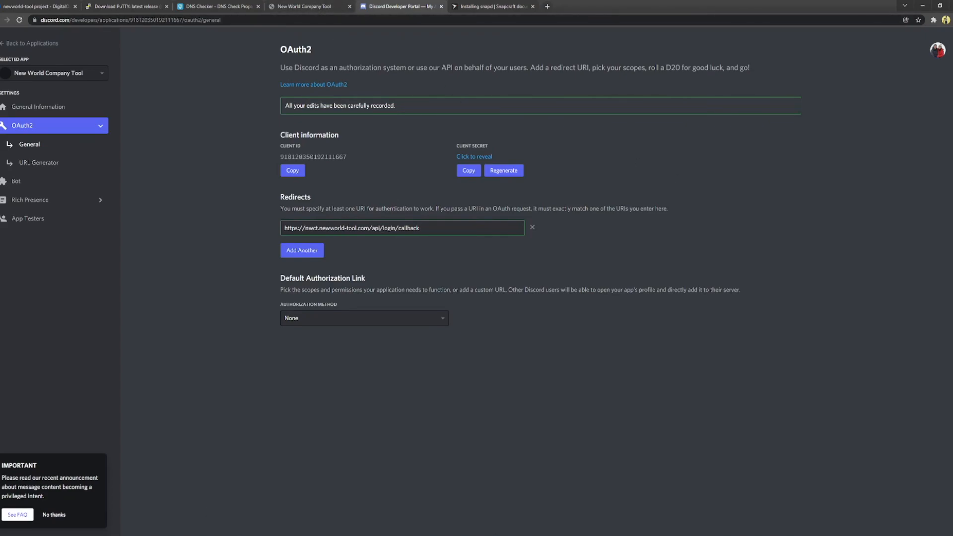
Step: Switch to the New World Company Tool tab and focus its web address
left_click(304, 7)
left_click(78, 21)
left_click(143, 19)
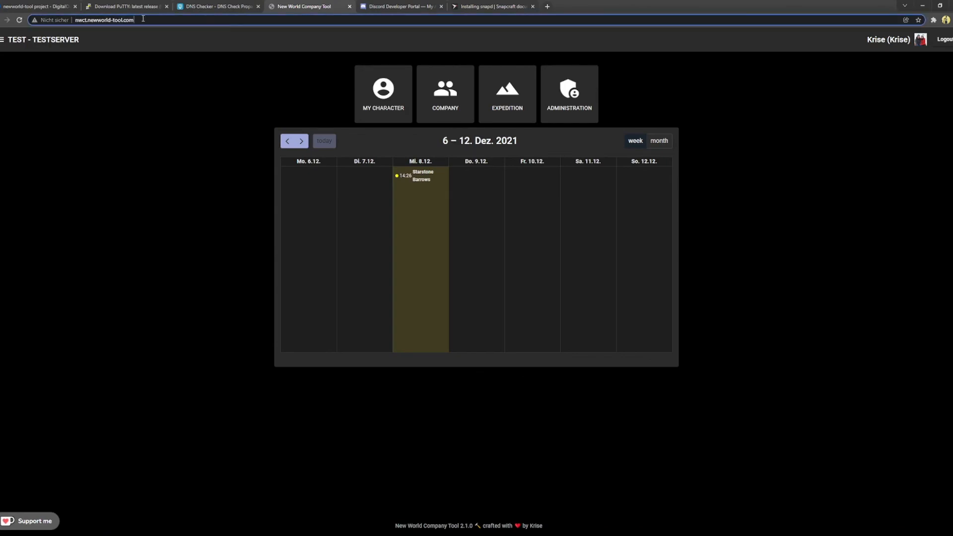
Step: Reload the New World Company Tool page and check its padlock for a secure https connection
left_click(20, 21)
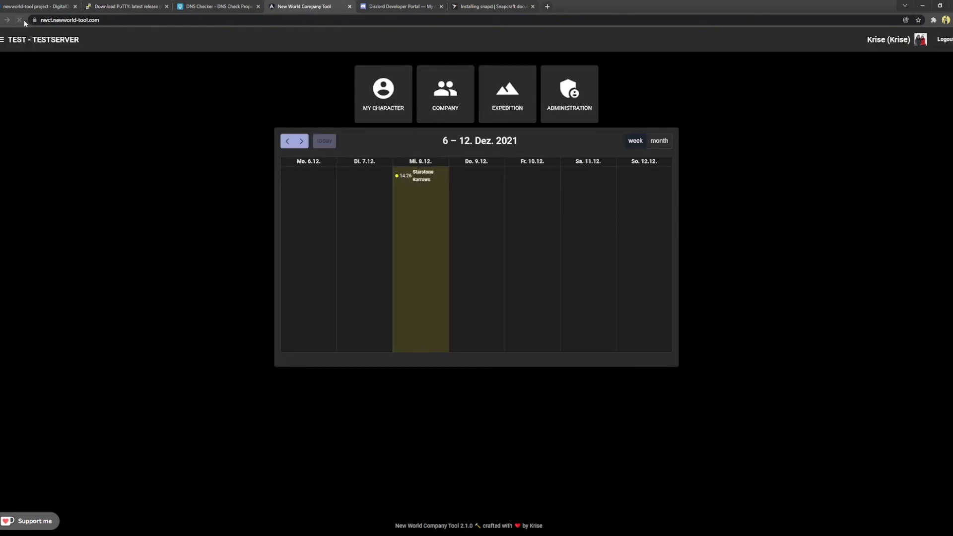
left_click(69, 23)
left_click(62, 22)
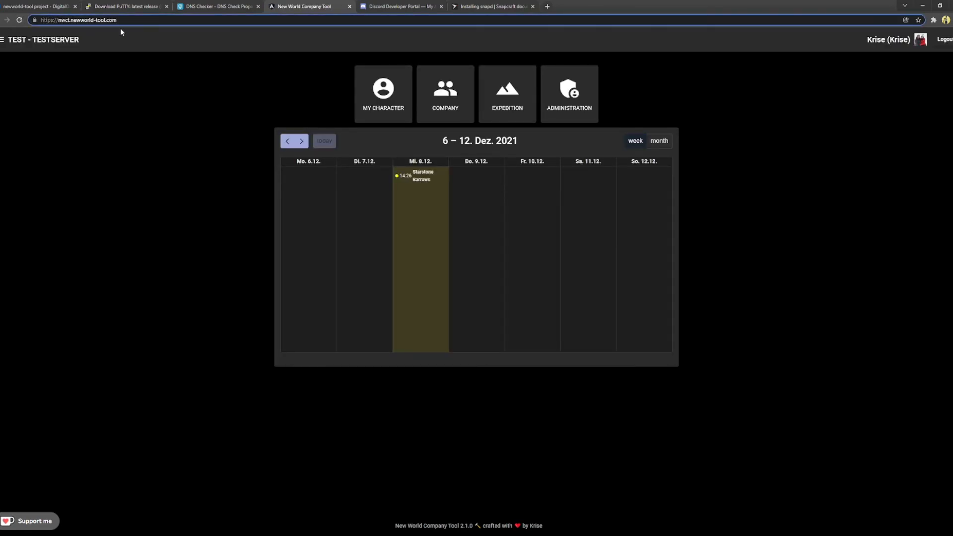
left_click(34, 21)
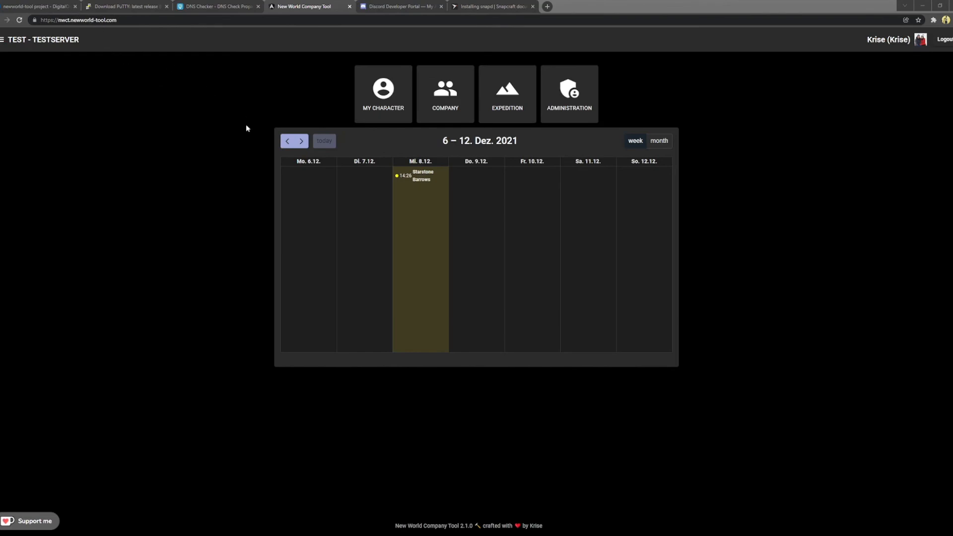
left_click(279, 278)
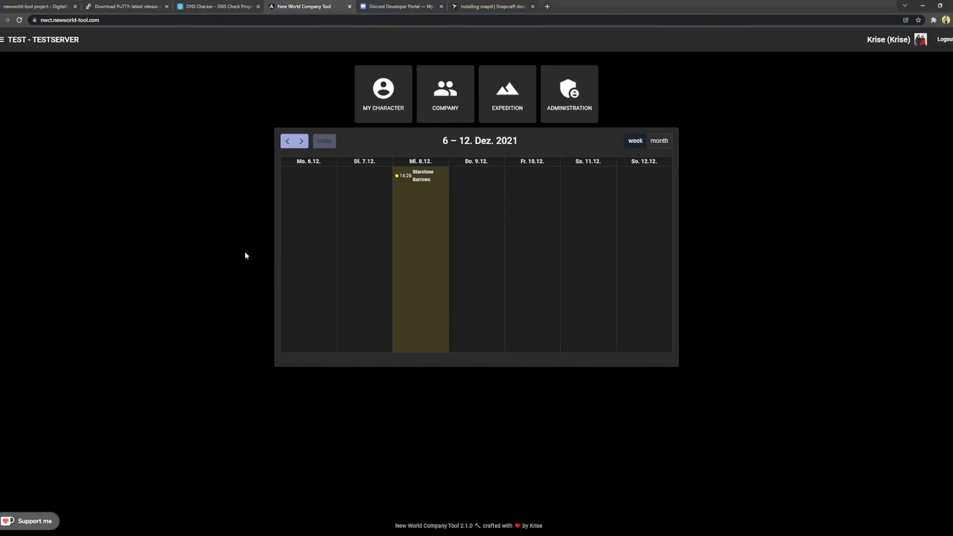